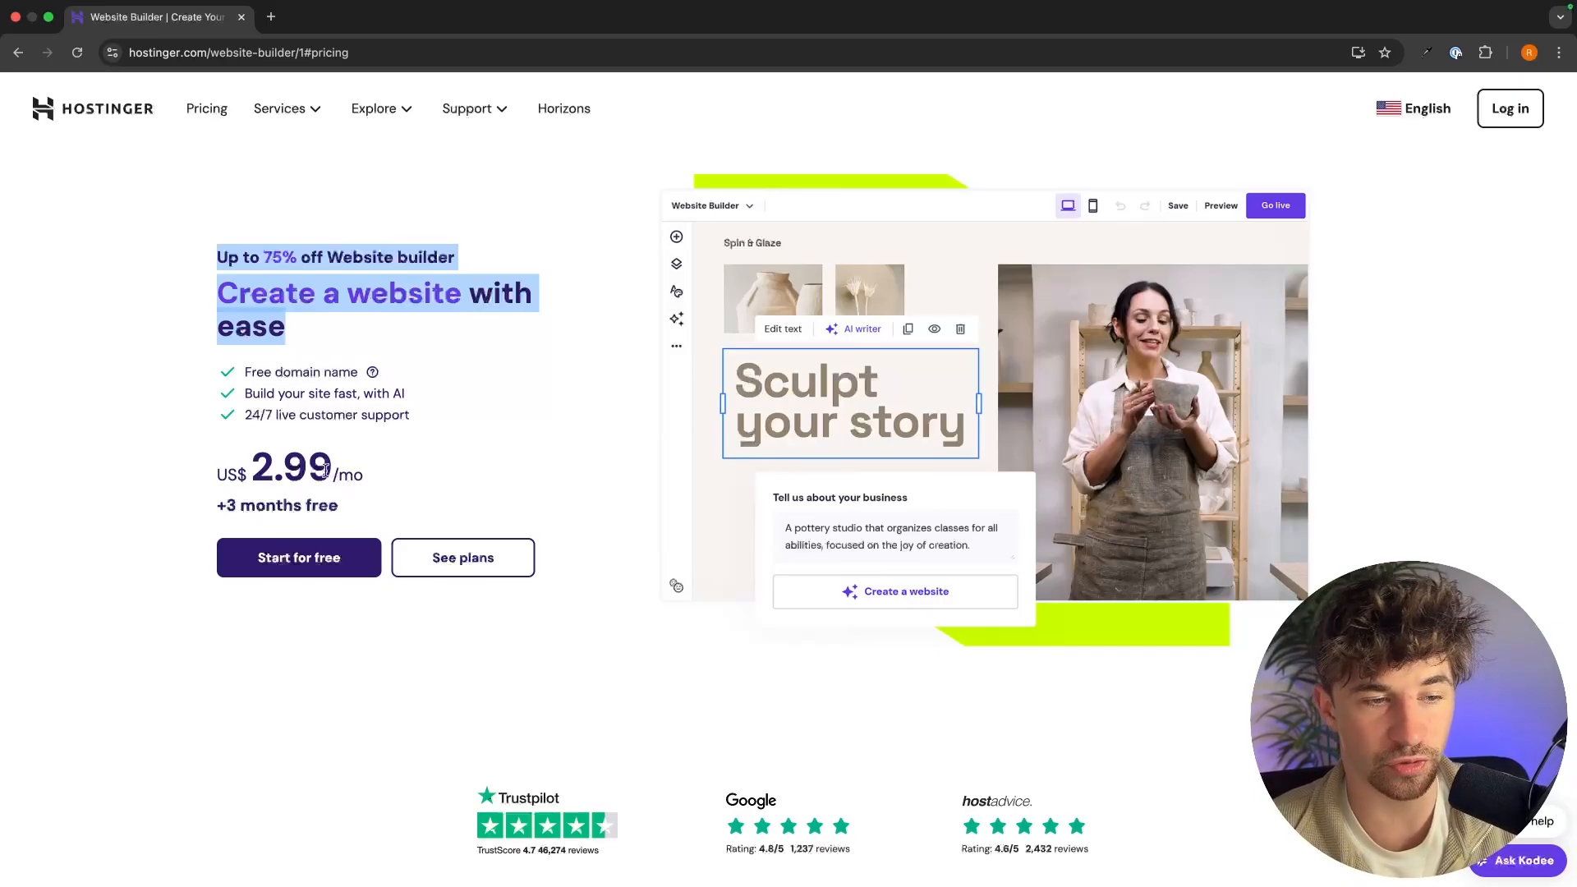
# Start the website builder's free trial and register by entering the email address and account password
pyautogui.click(293, 570)
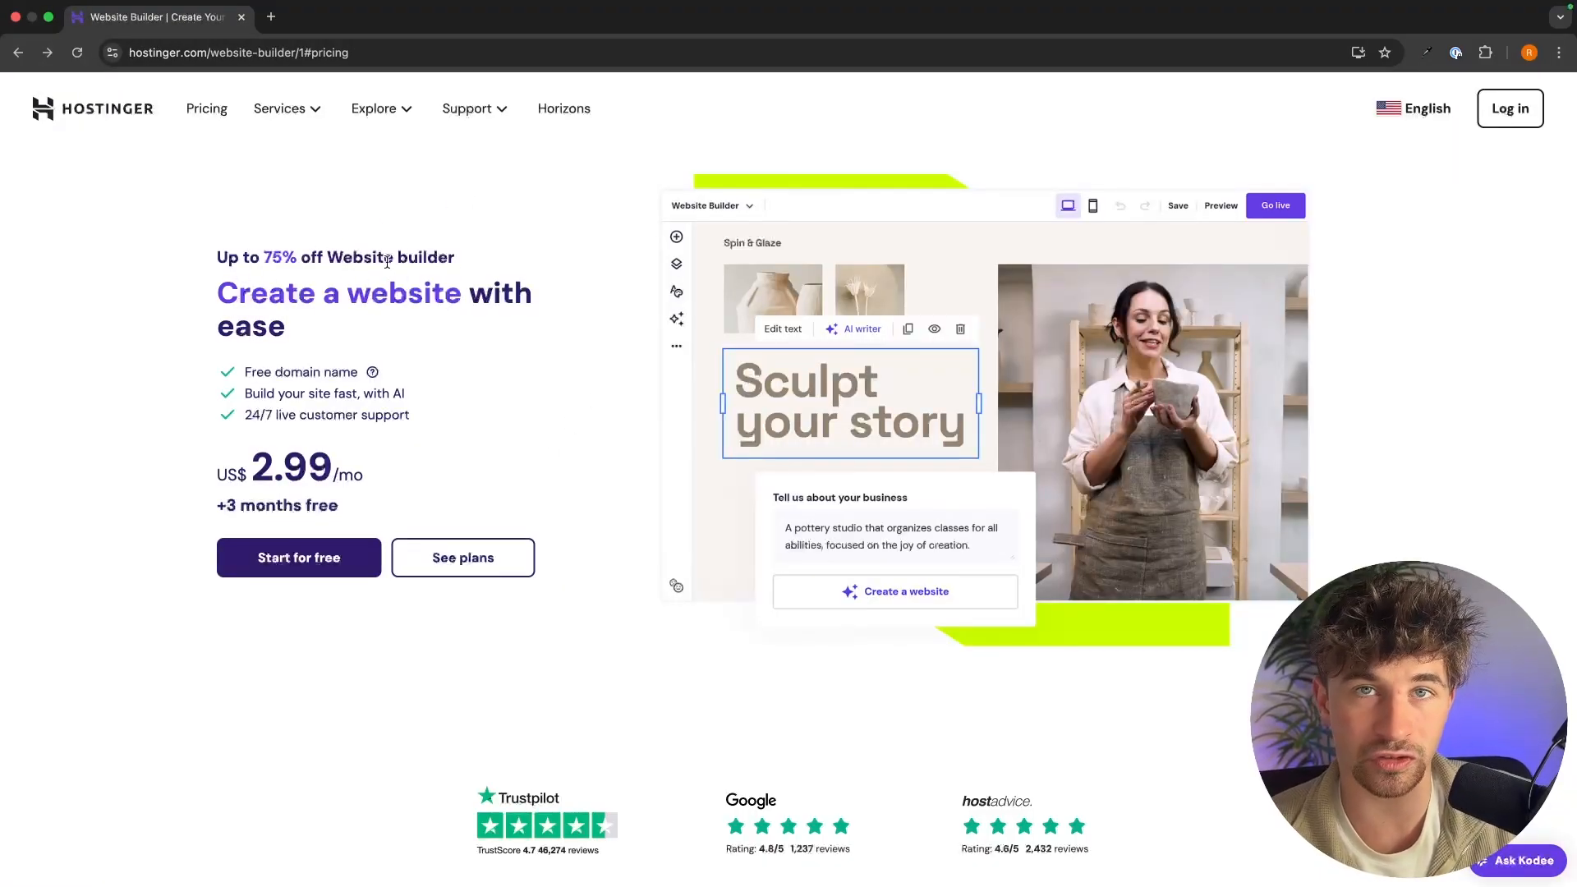
pyautogui.click(271, 567)
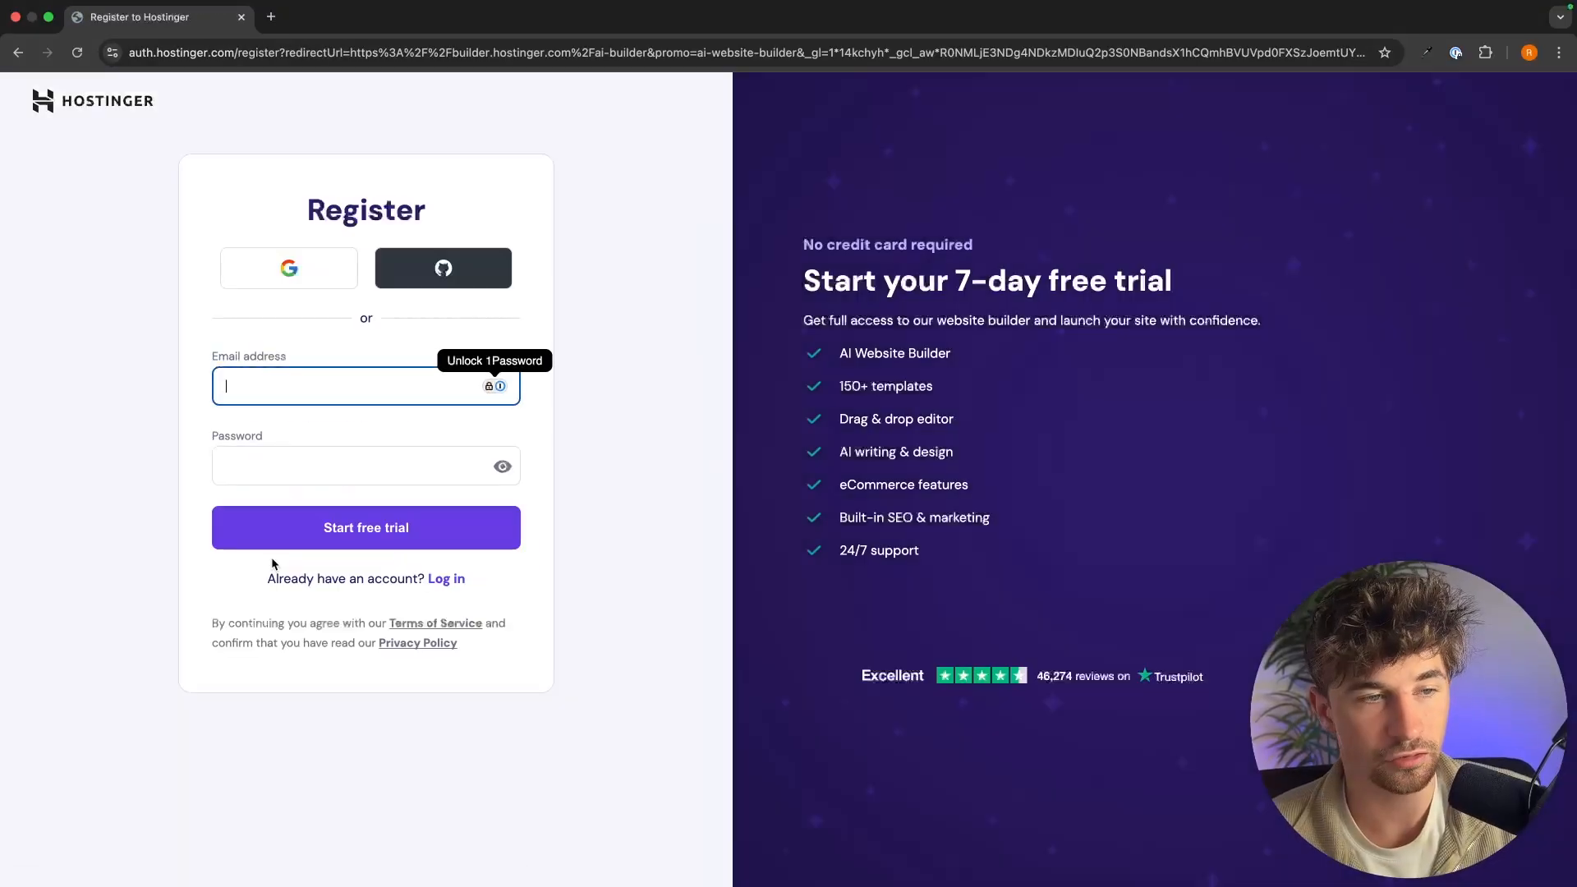
pyautogui.click(619, 459)
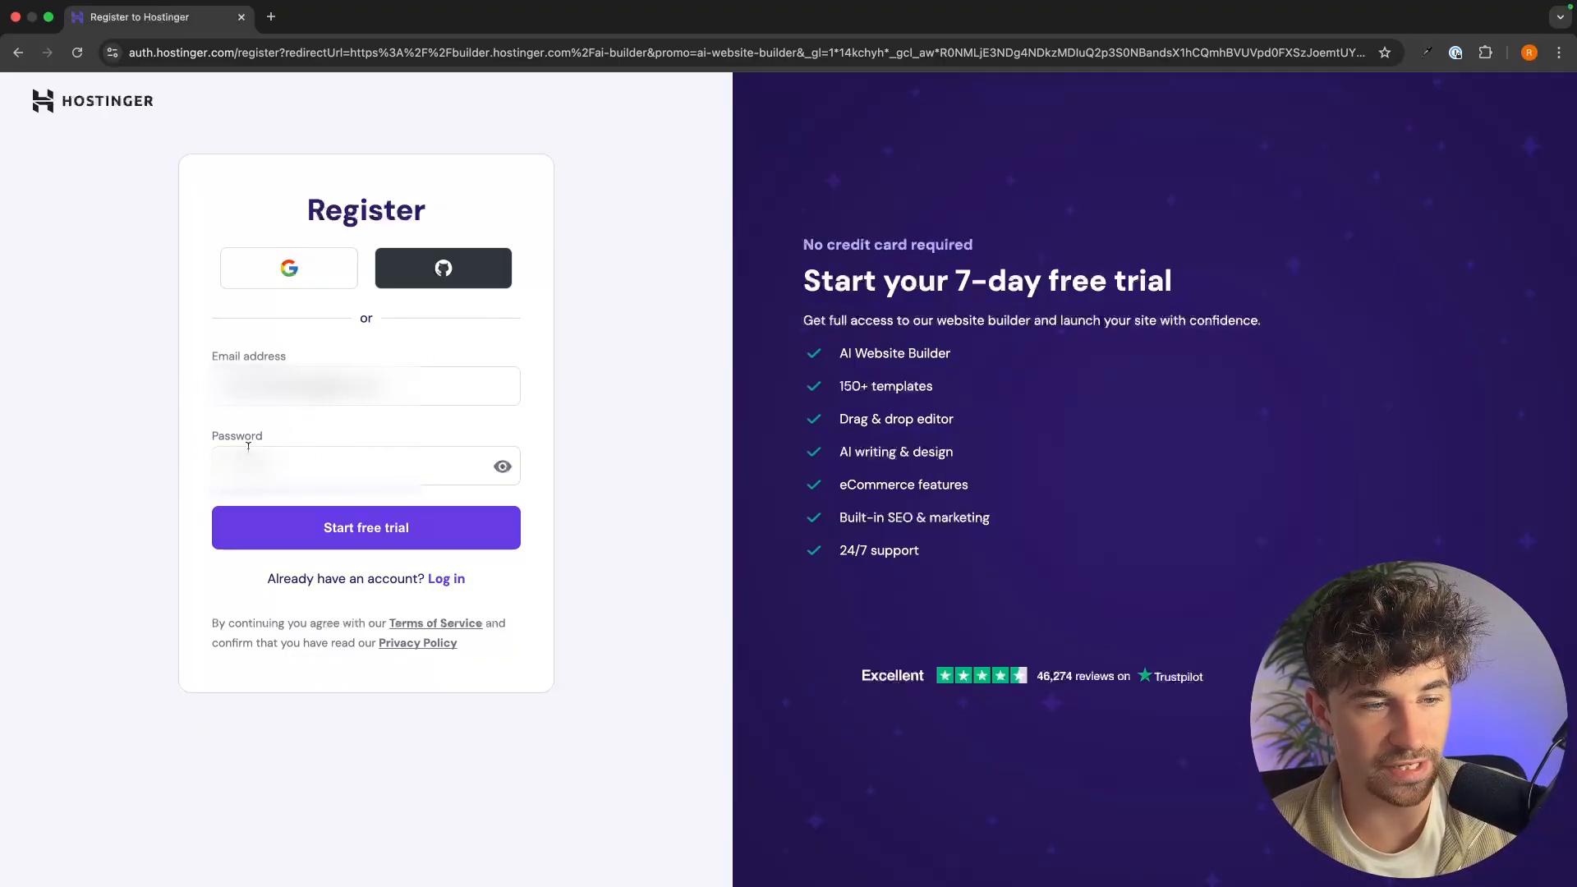
pyautogui.click(361, 542)
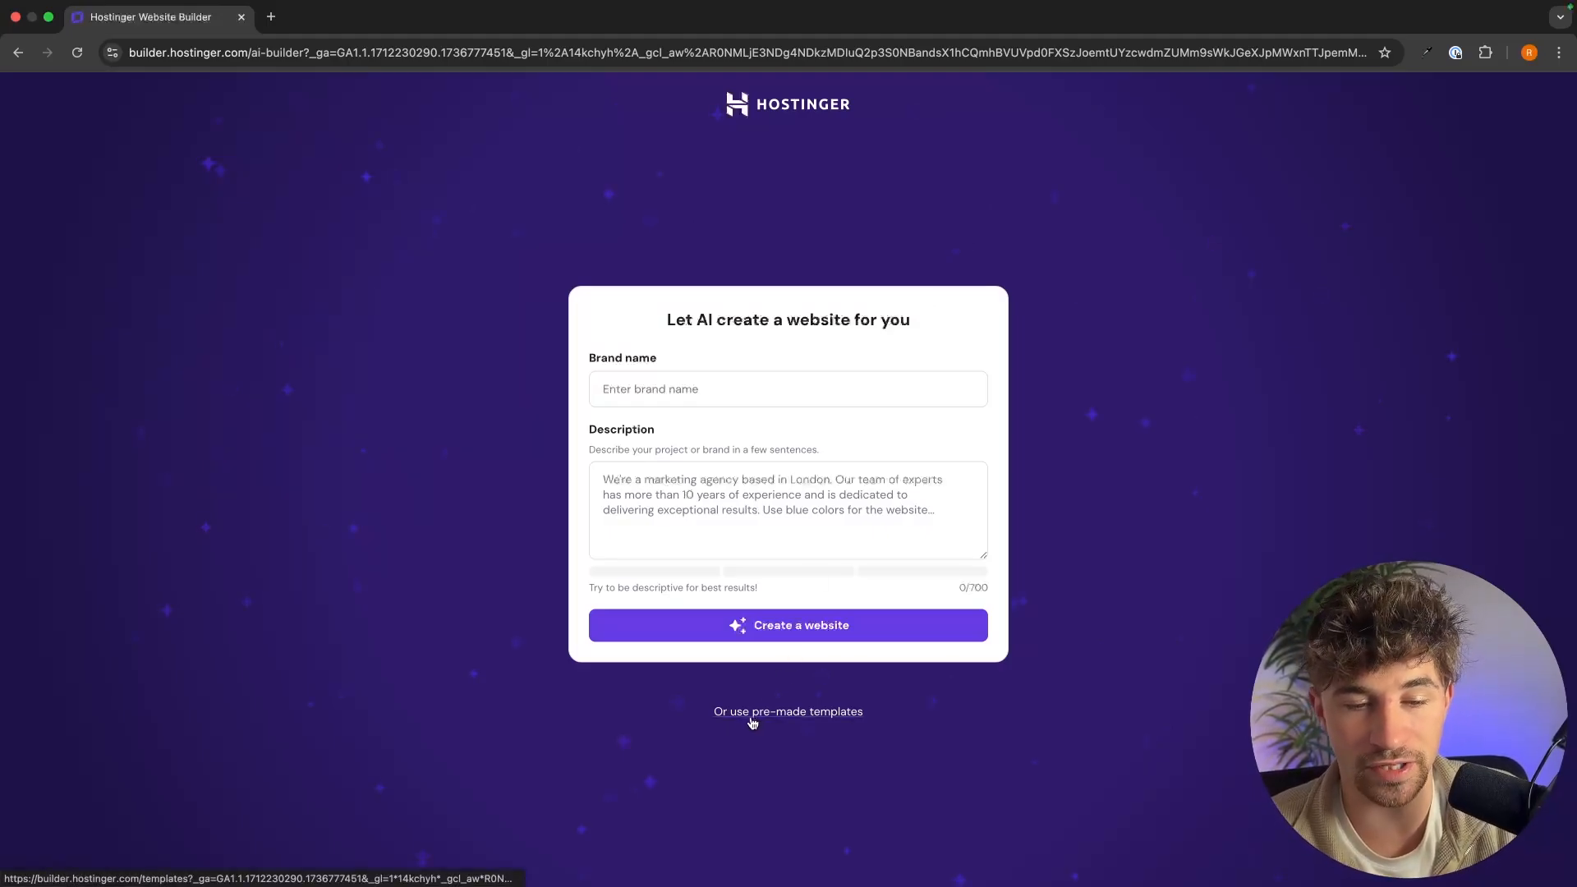
# Look through the pre-made website templates and return to the AI website creation form
pyautogui.click(793, 712)
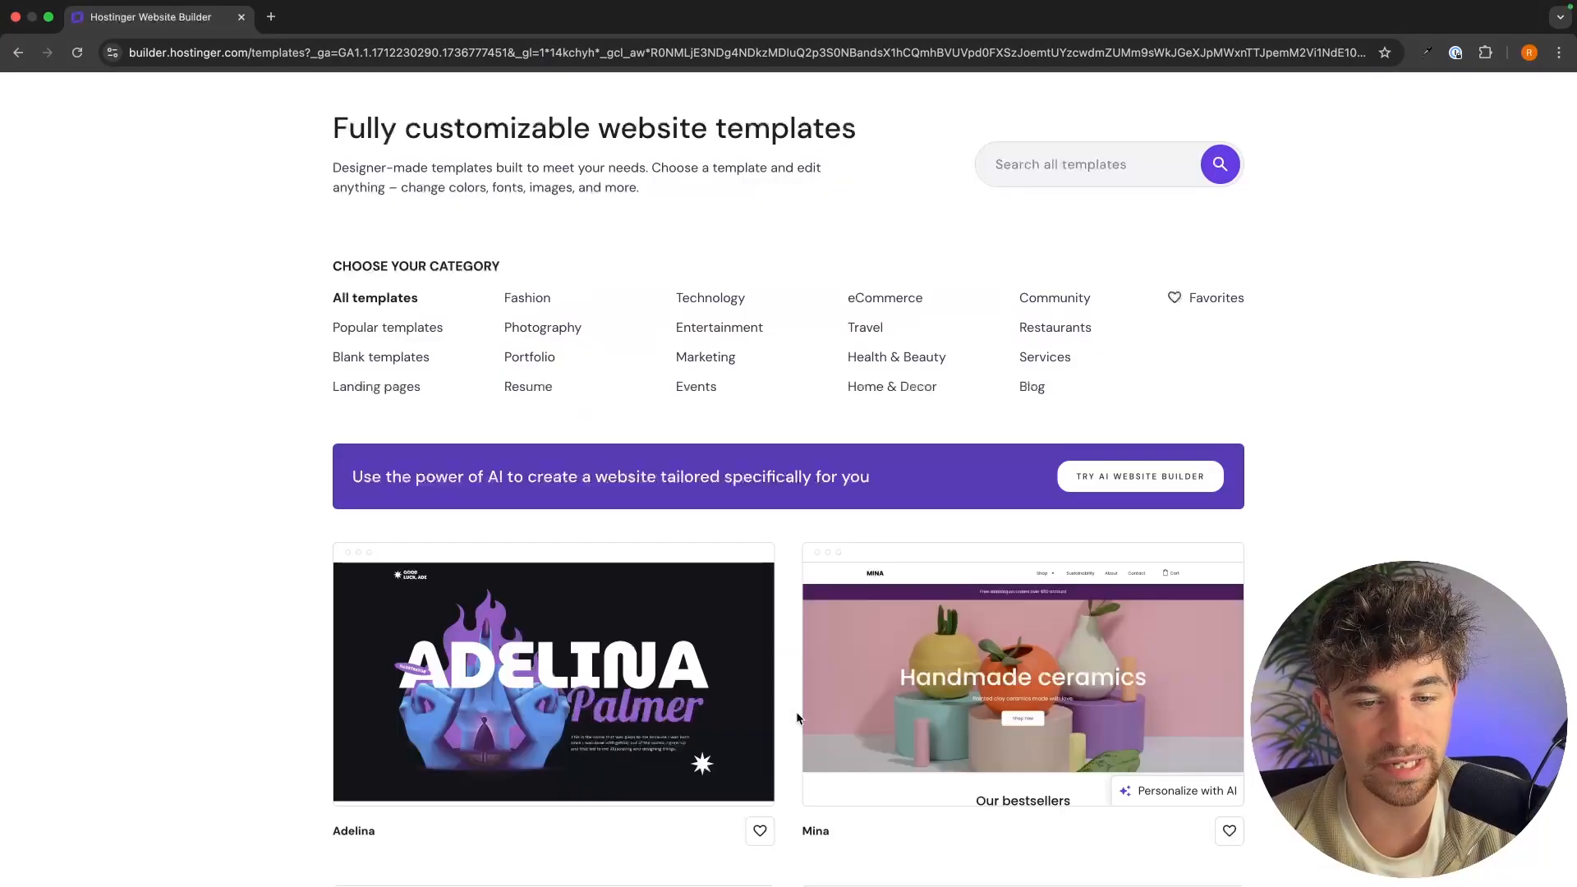
pyautogui.scroll(-6, 1137, 482)
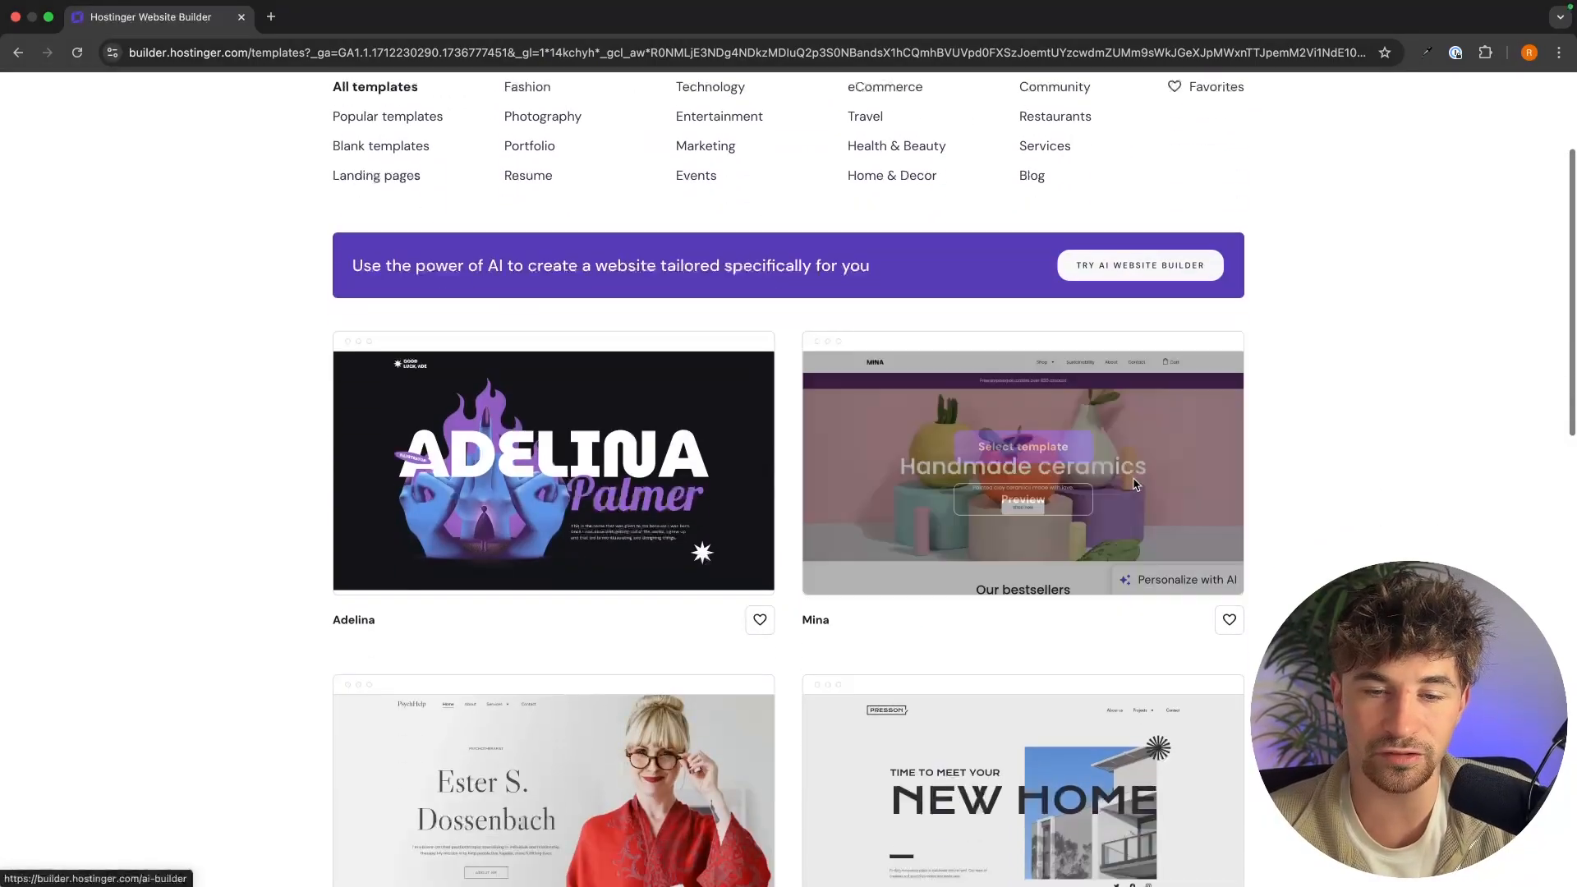
pyautogui.scroll(-3, 1294, 478)
pyautogui.press('super+bracketleft')
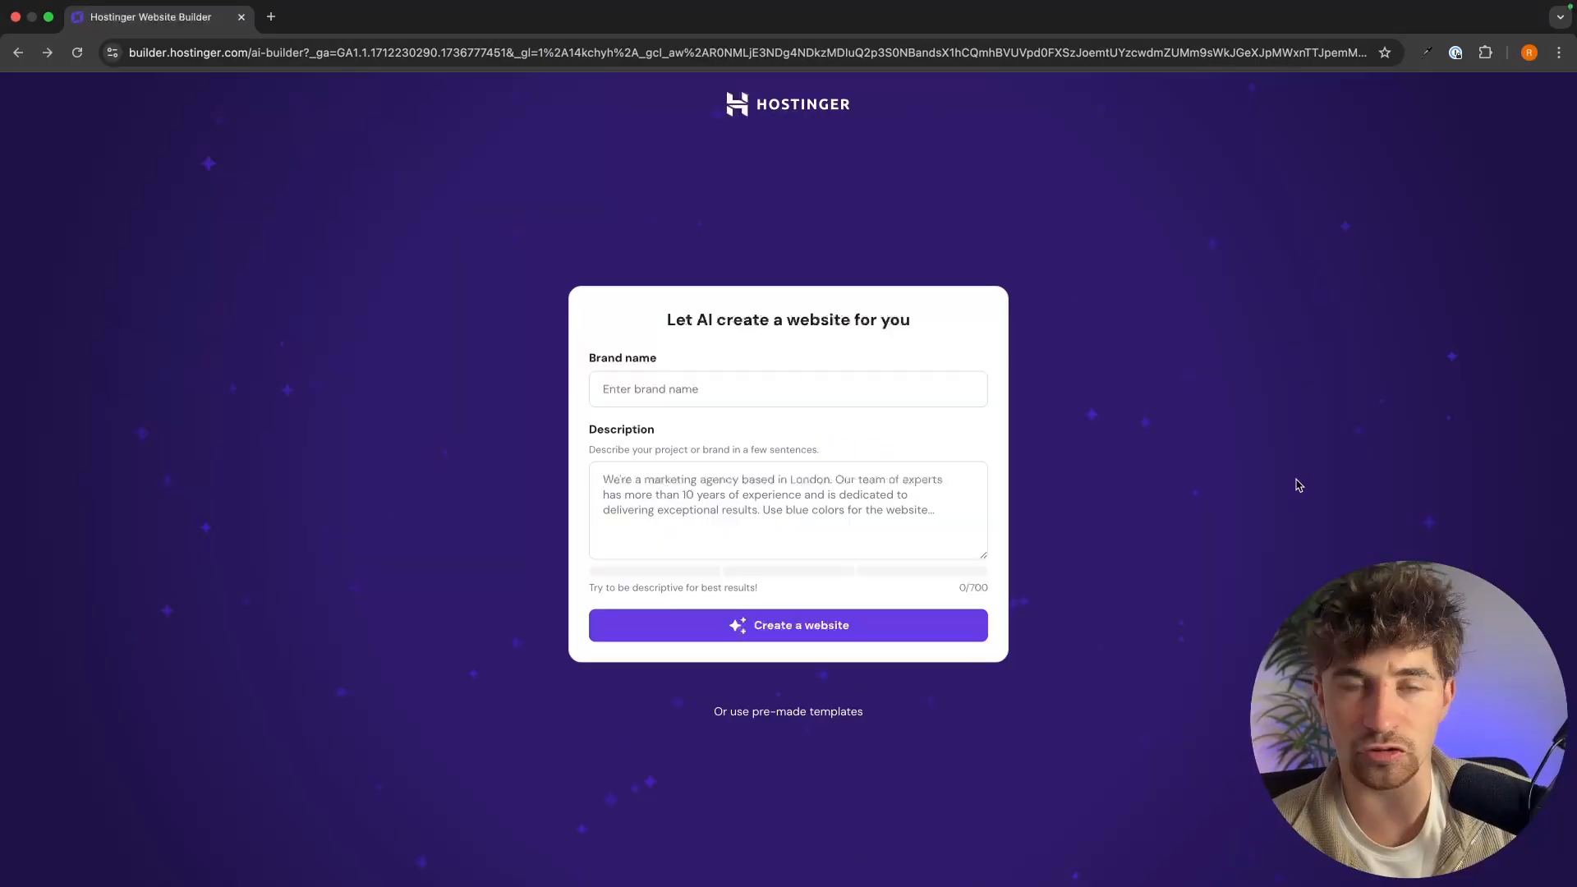
# Enter "Holden's travels" as the brand name in the AI website creation form
pyautogui.click(724, 403)
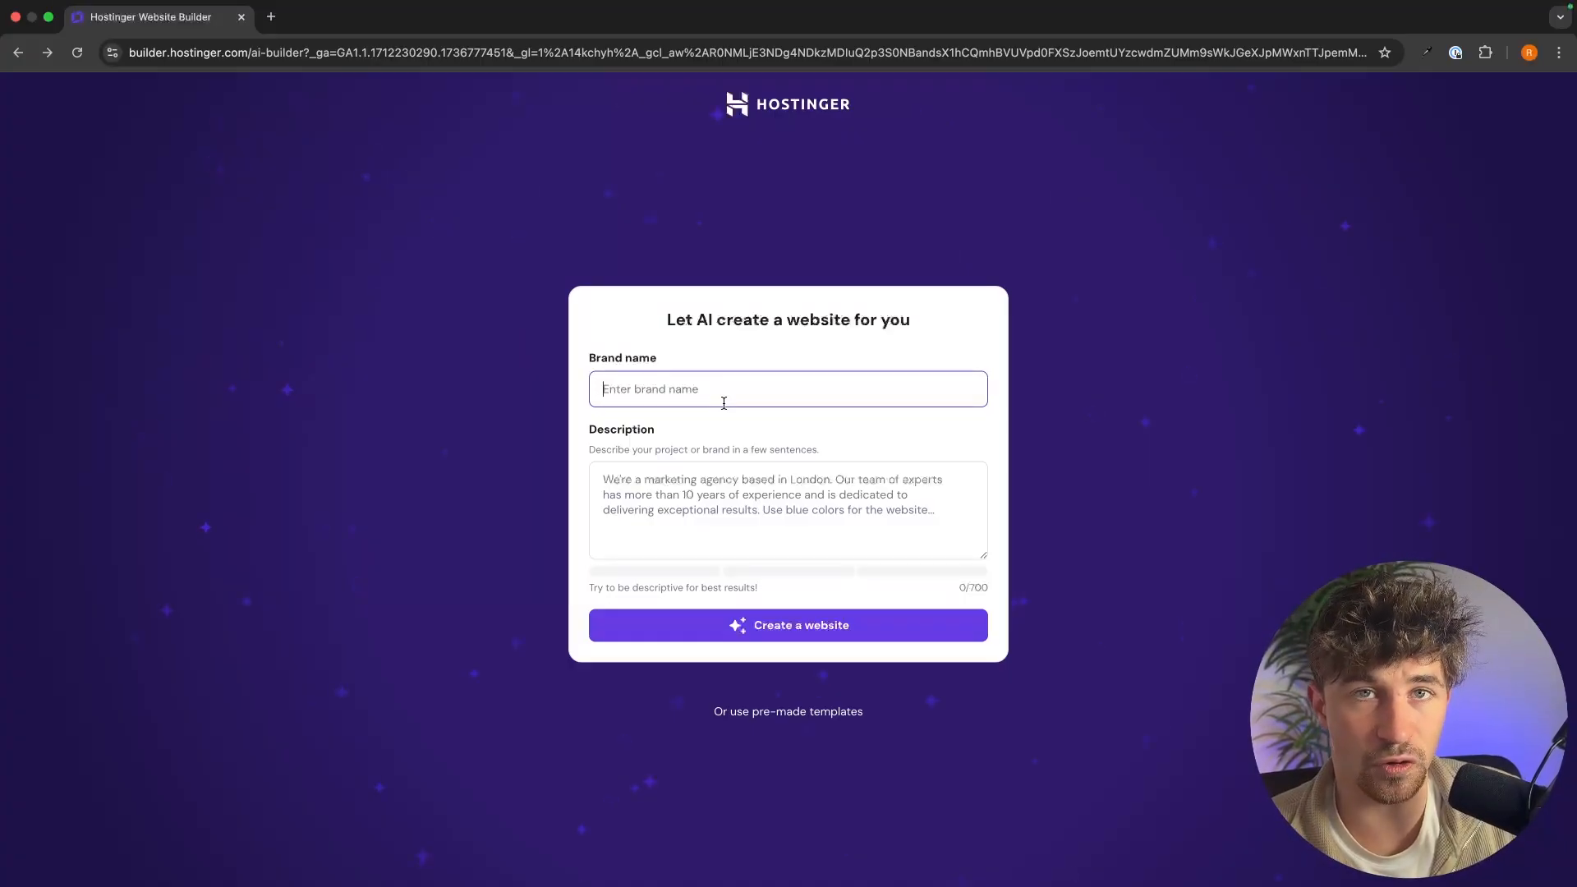
pyautogui.write('Hol')
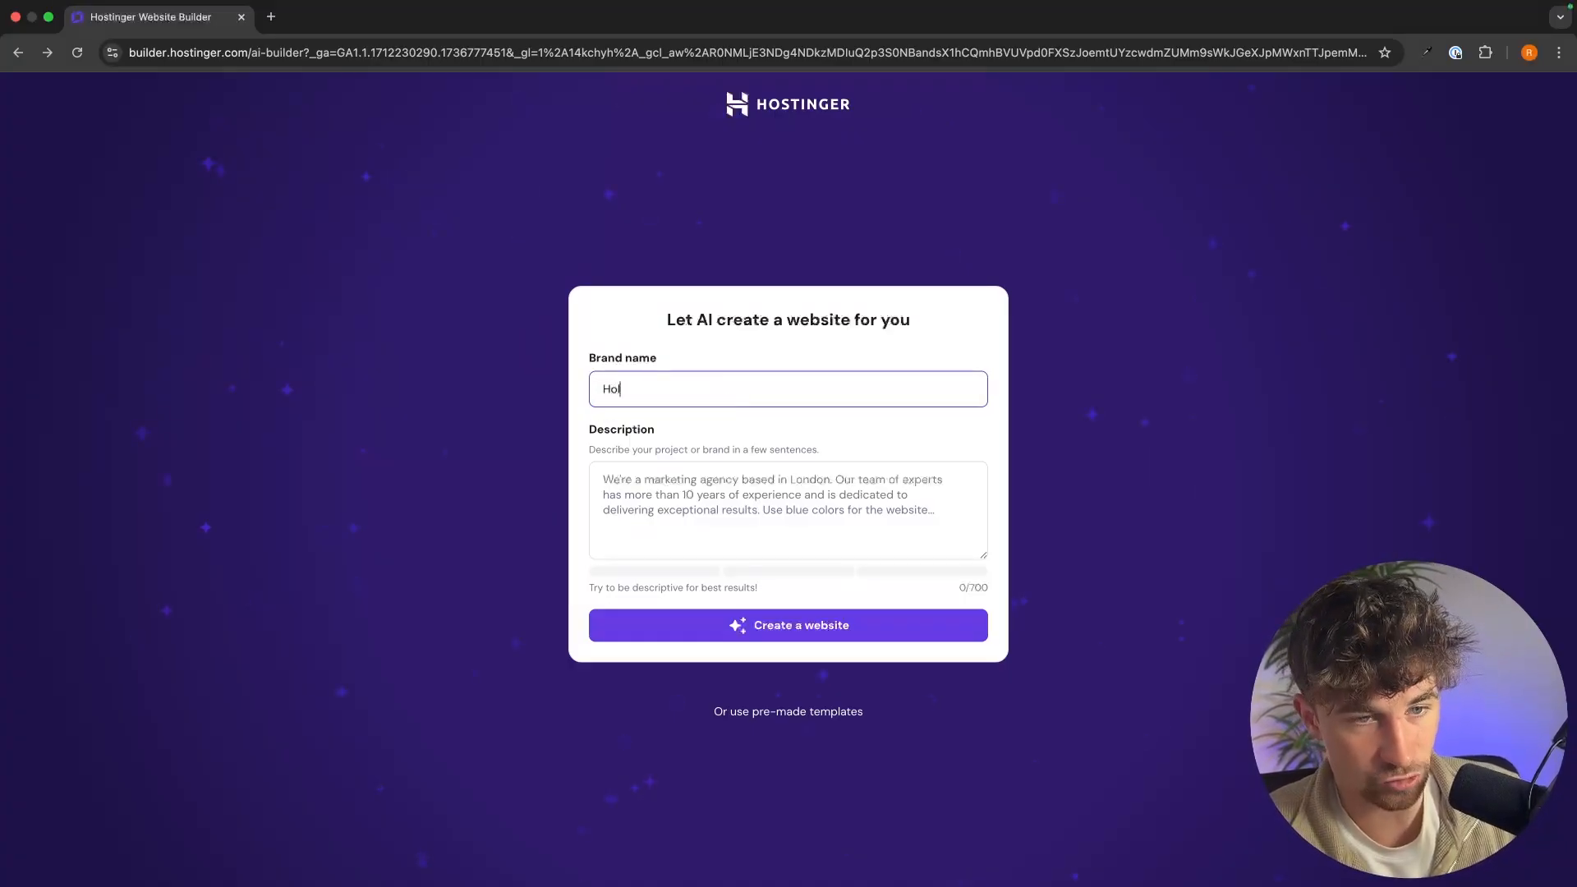
pyautogui.write("den's t")
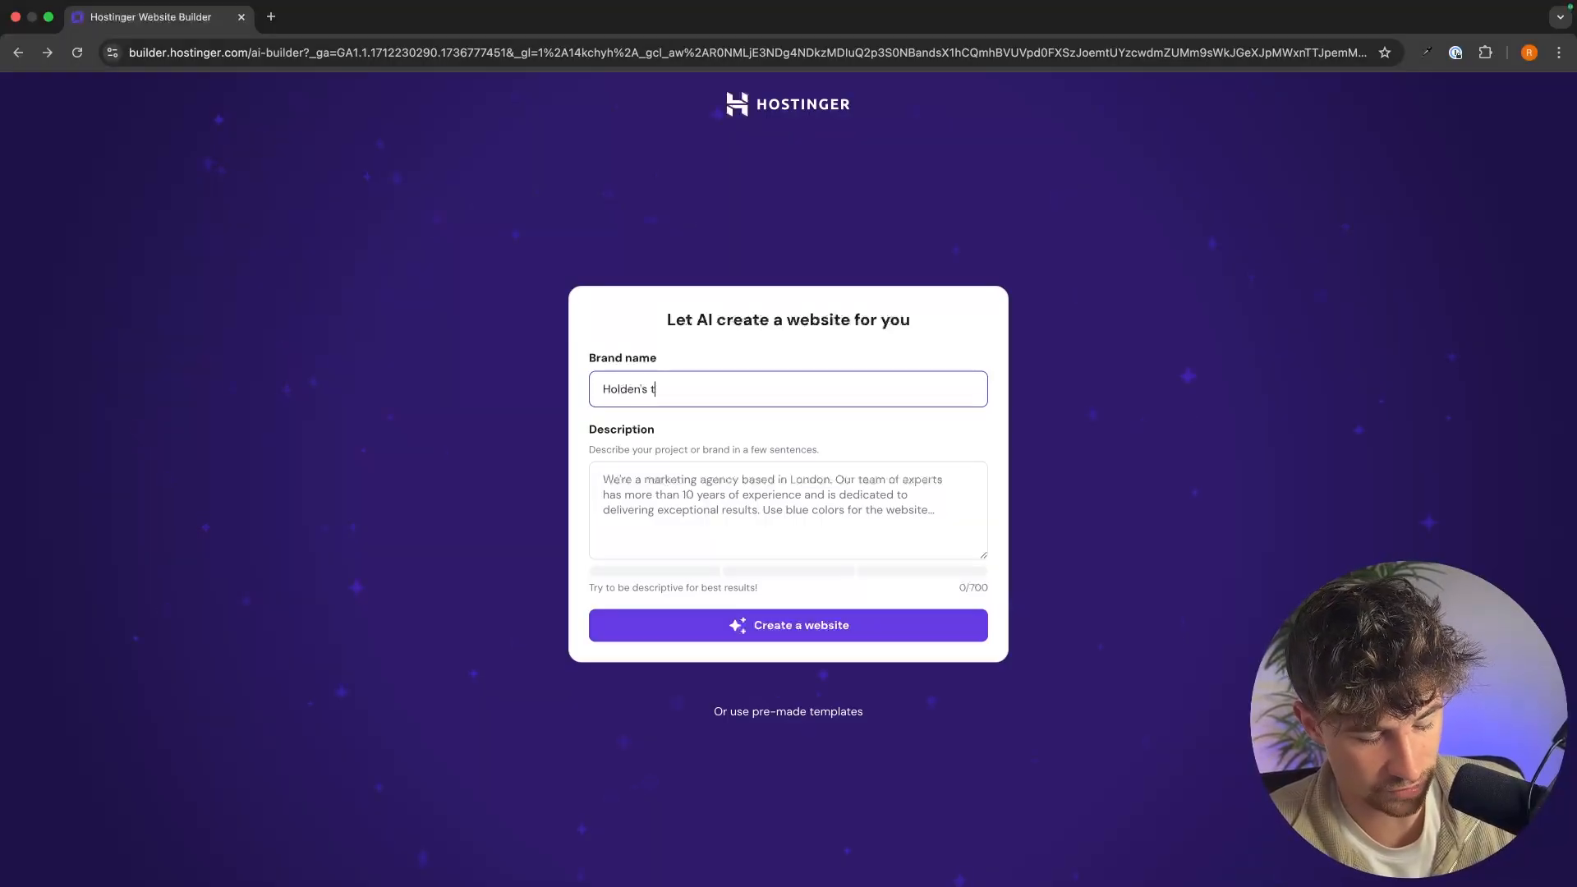
pyautogui.write('ravels')
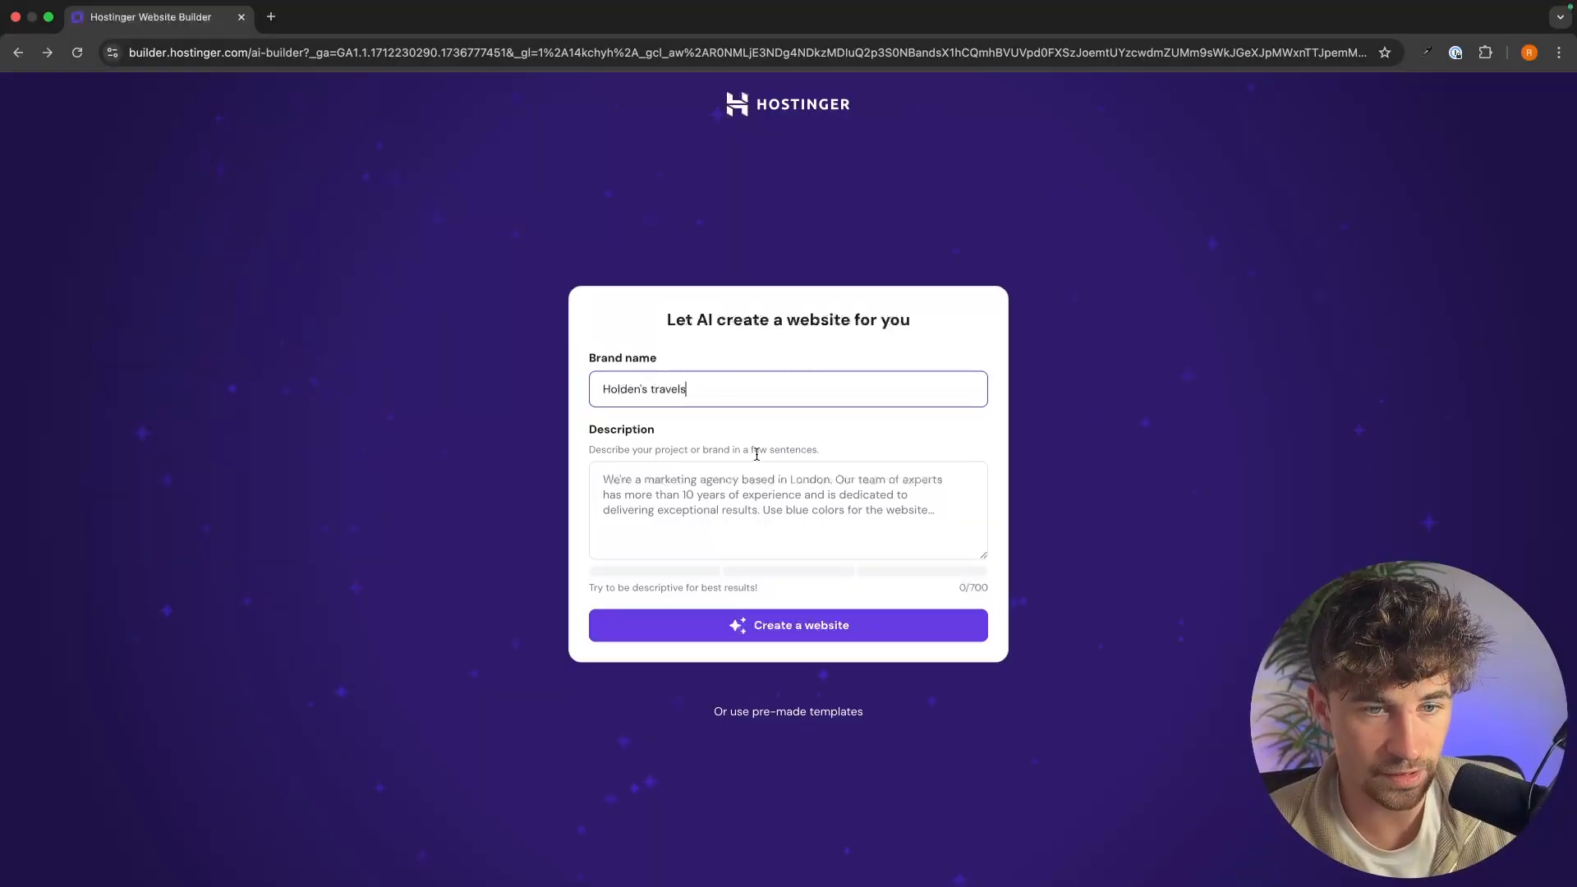
# Generate the AI website from the description "Create me a travel blog, give it a clean and minimalistic design"
pyautogui.click(758, 467)
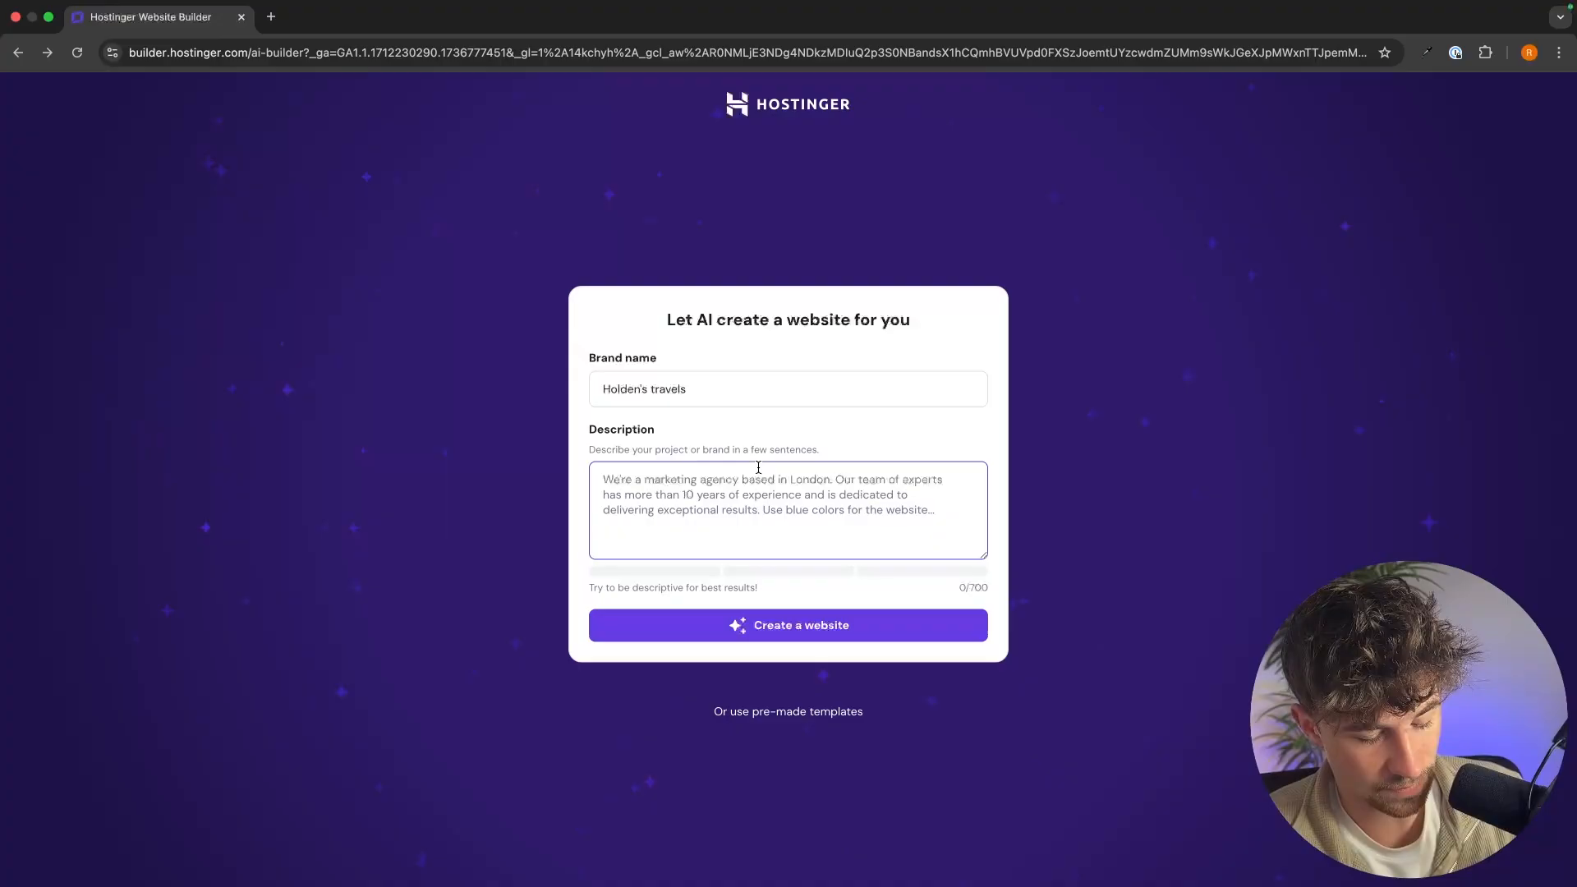
pyautogui.write('Create me a travel blog, give it a clean and minimalistic design')
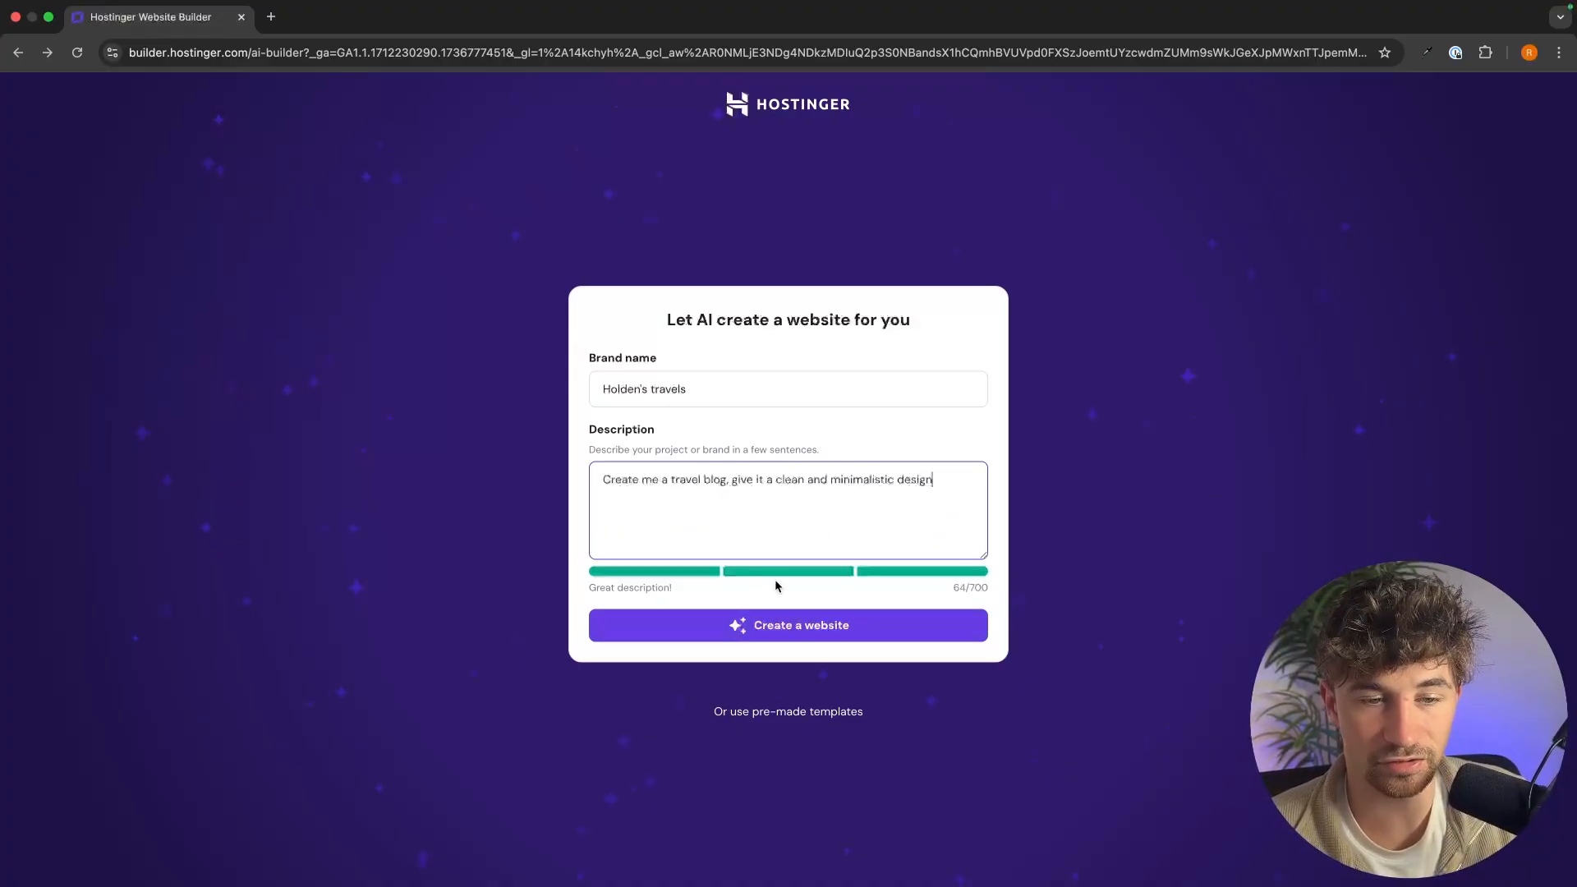
pyautogui.moveTo(592, 584); pyautogui.dragTo(665, 584)
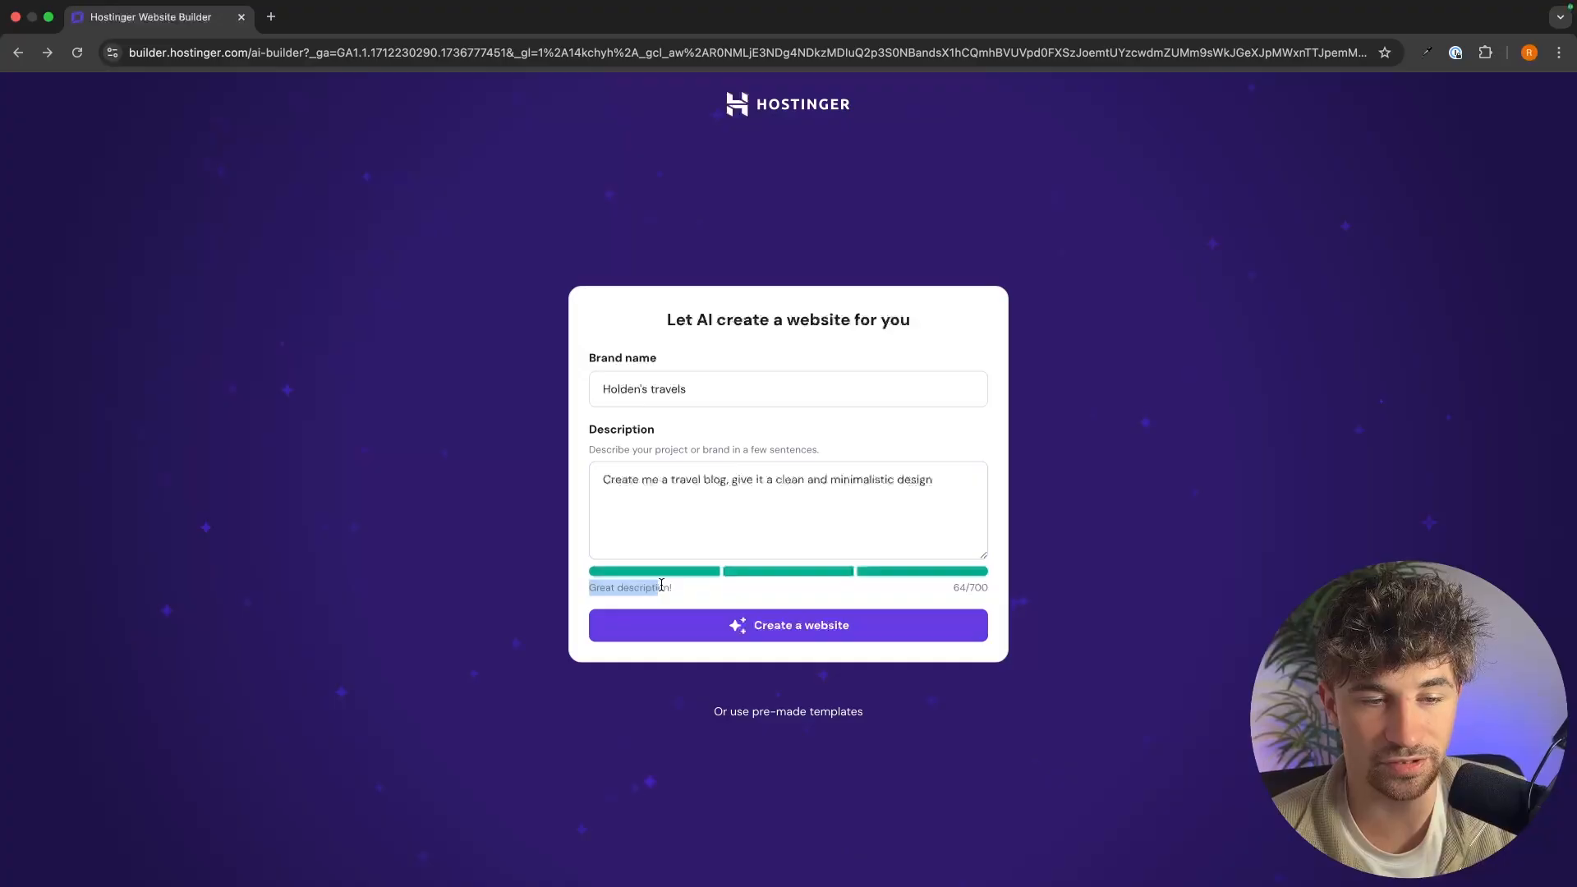
pyautogui.click(707, 584)
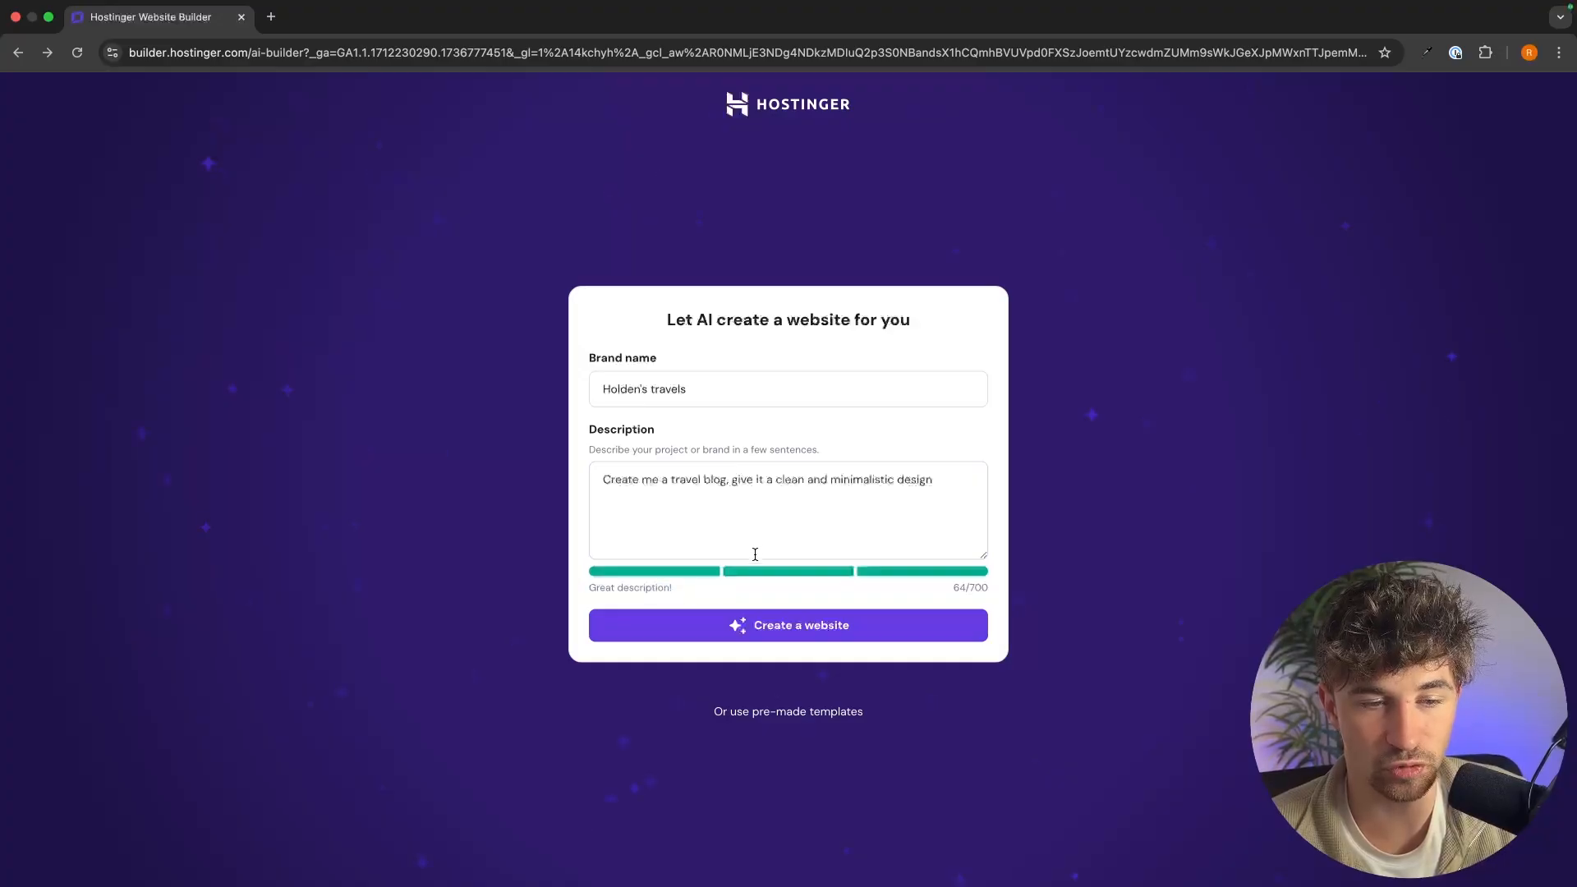
pyautogui.click(827, 633)
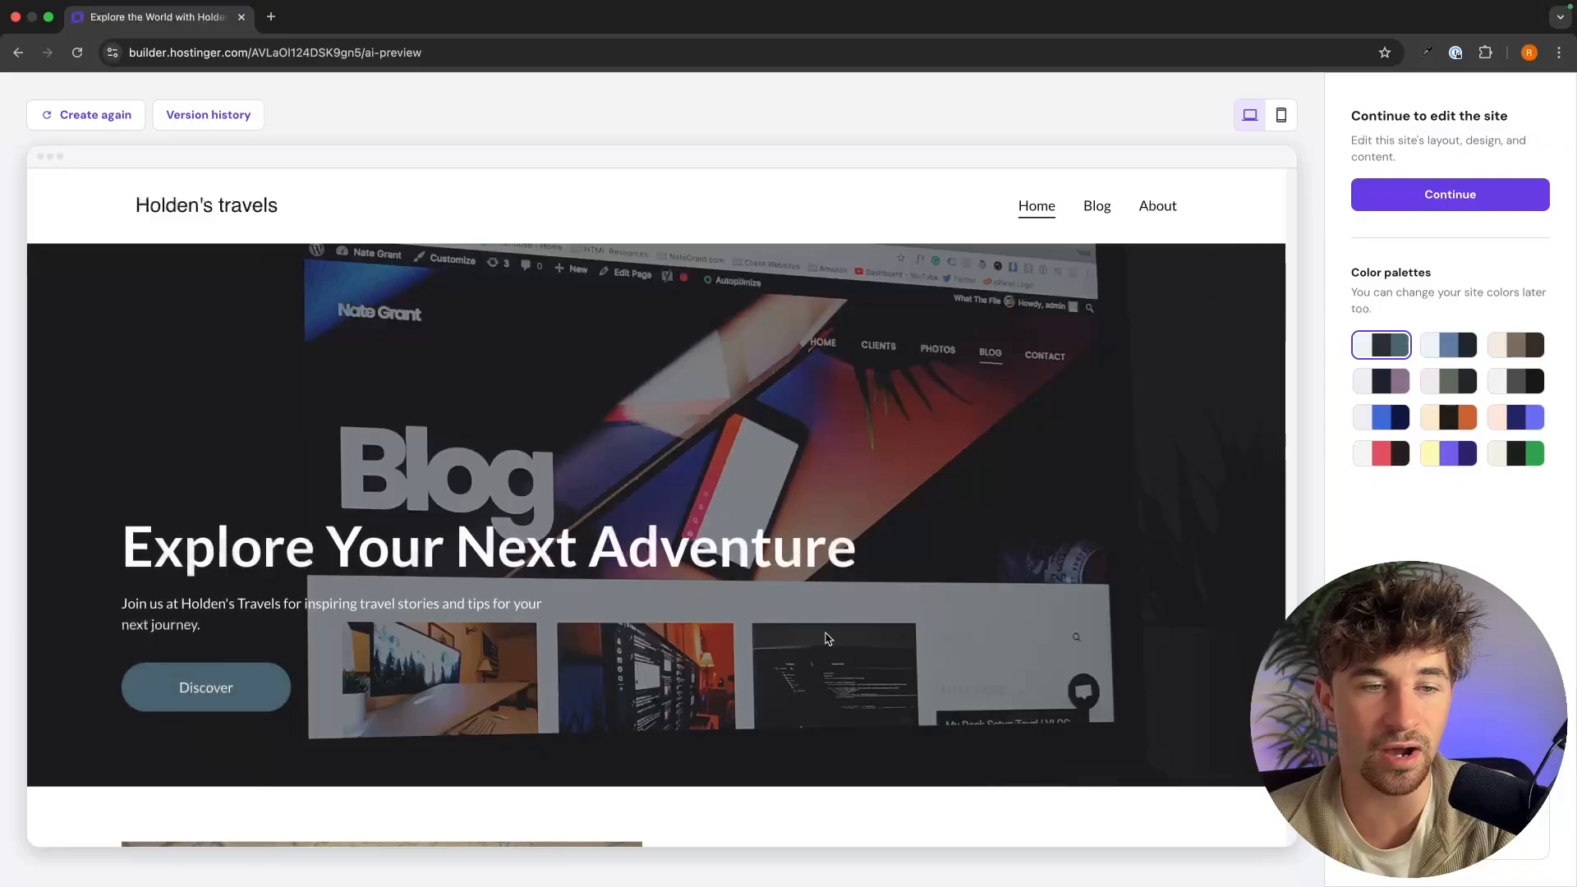
# Review the generated travel blog preview down to its gallery and go back to the website creation form
pyautogui.scroll(-10, 826, 638)
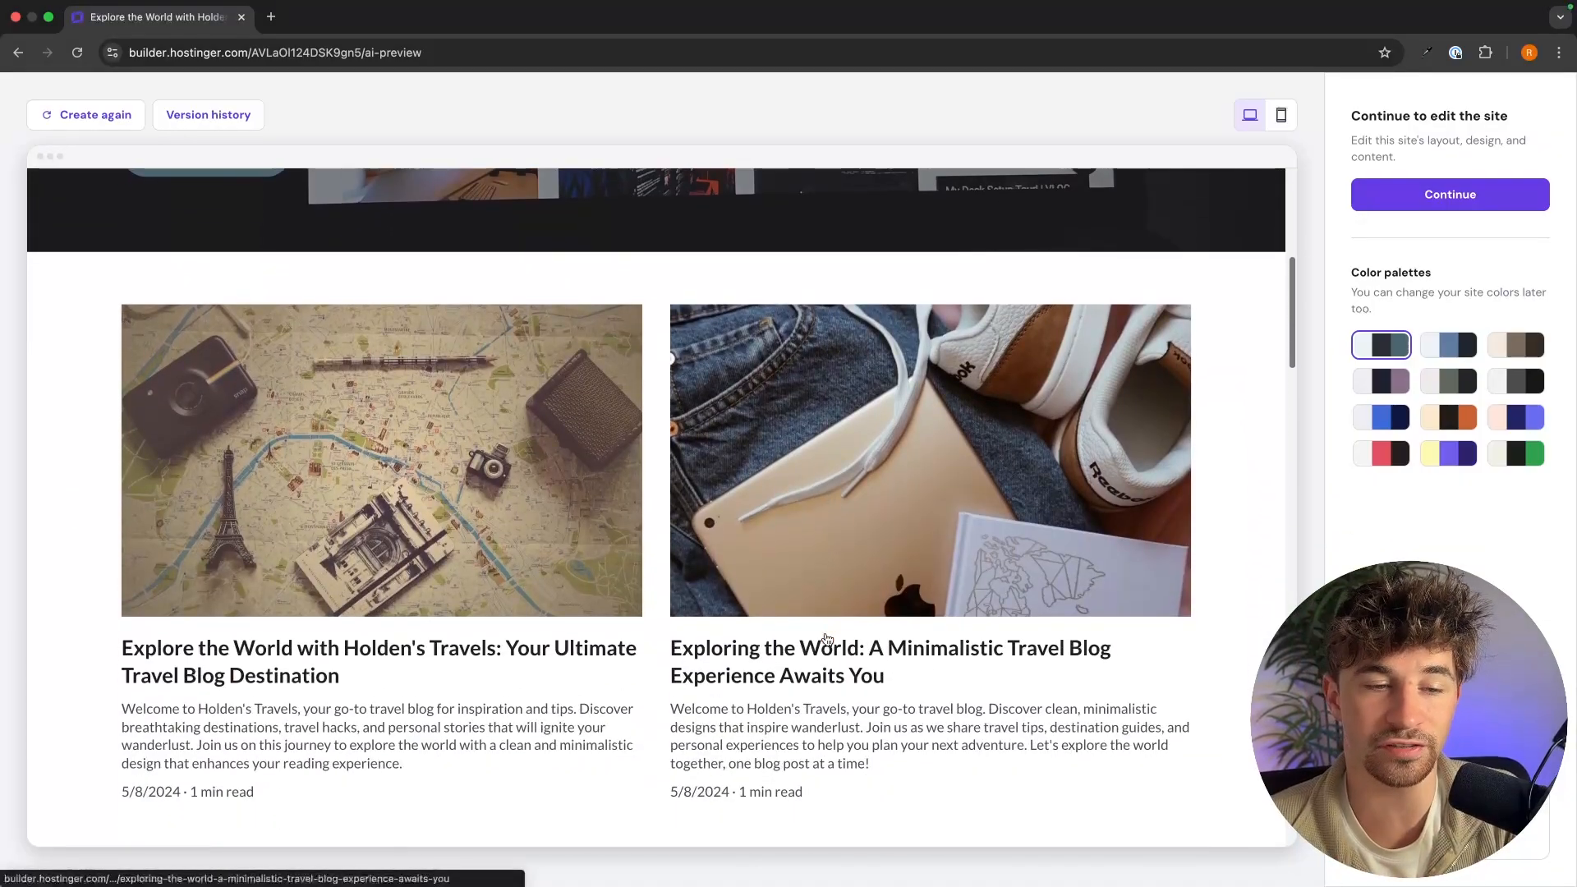
pyautogui.scroll(-1, 826, 639)
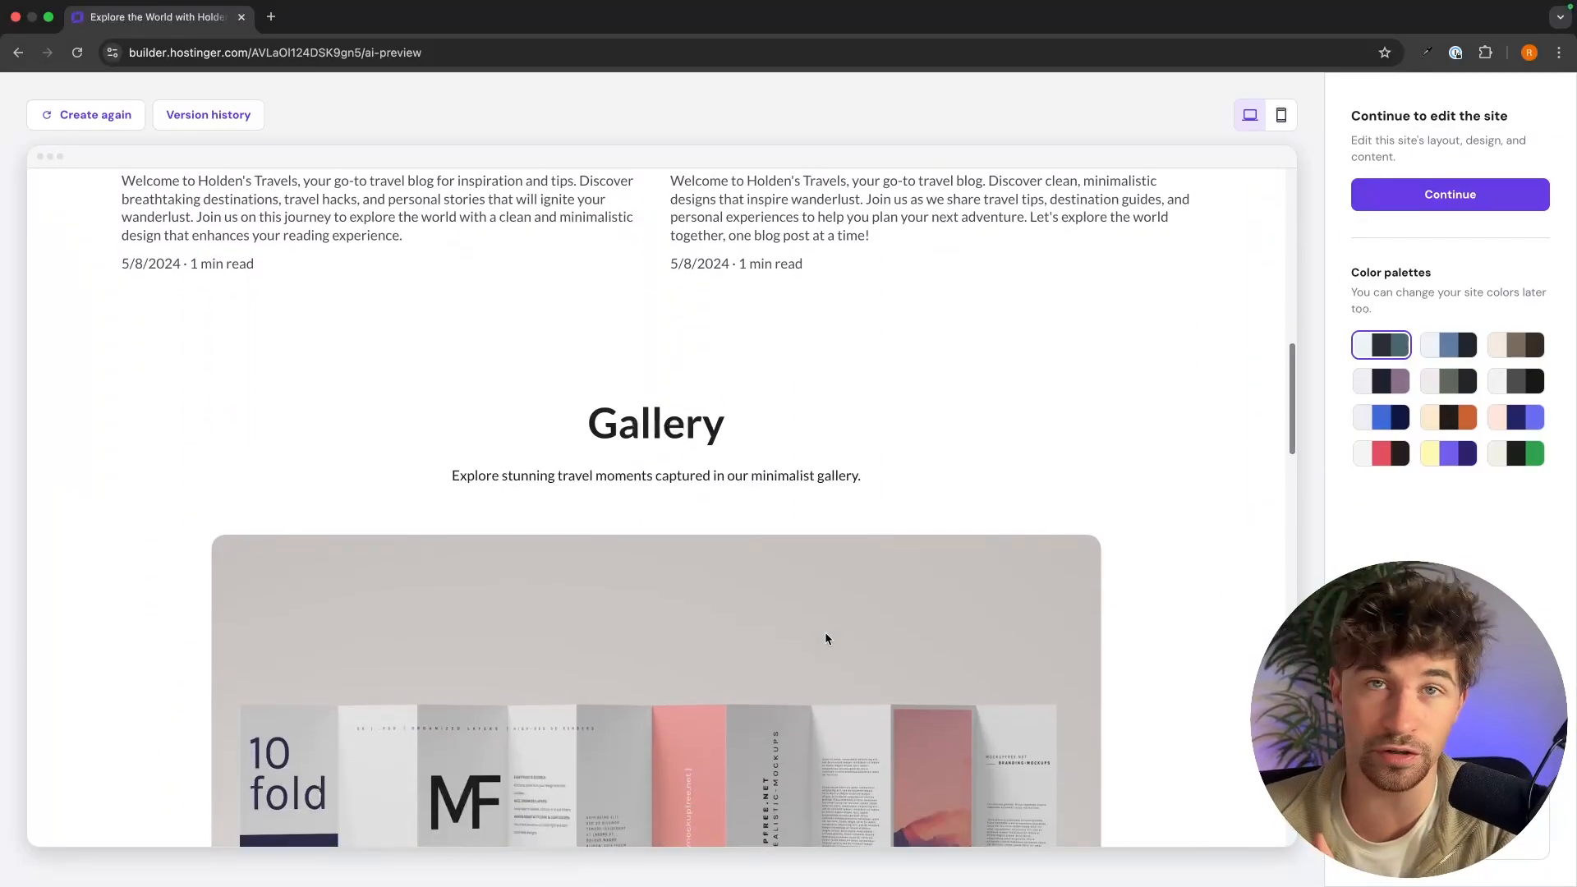
pyautogui.hscroll(-5, 826, 638)
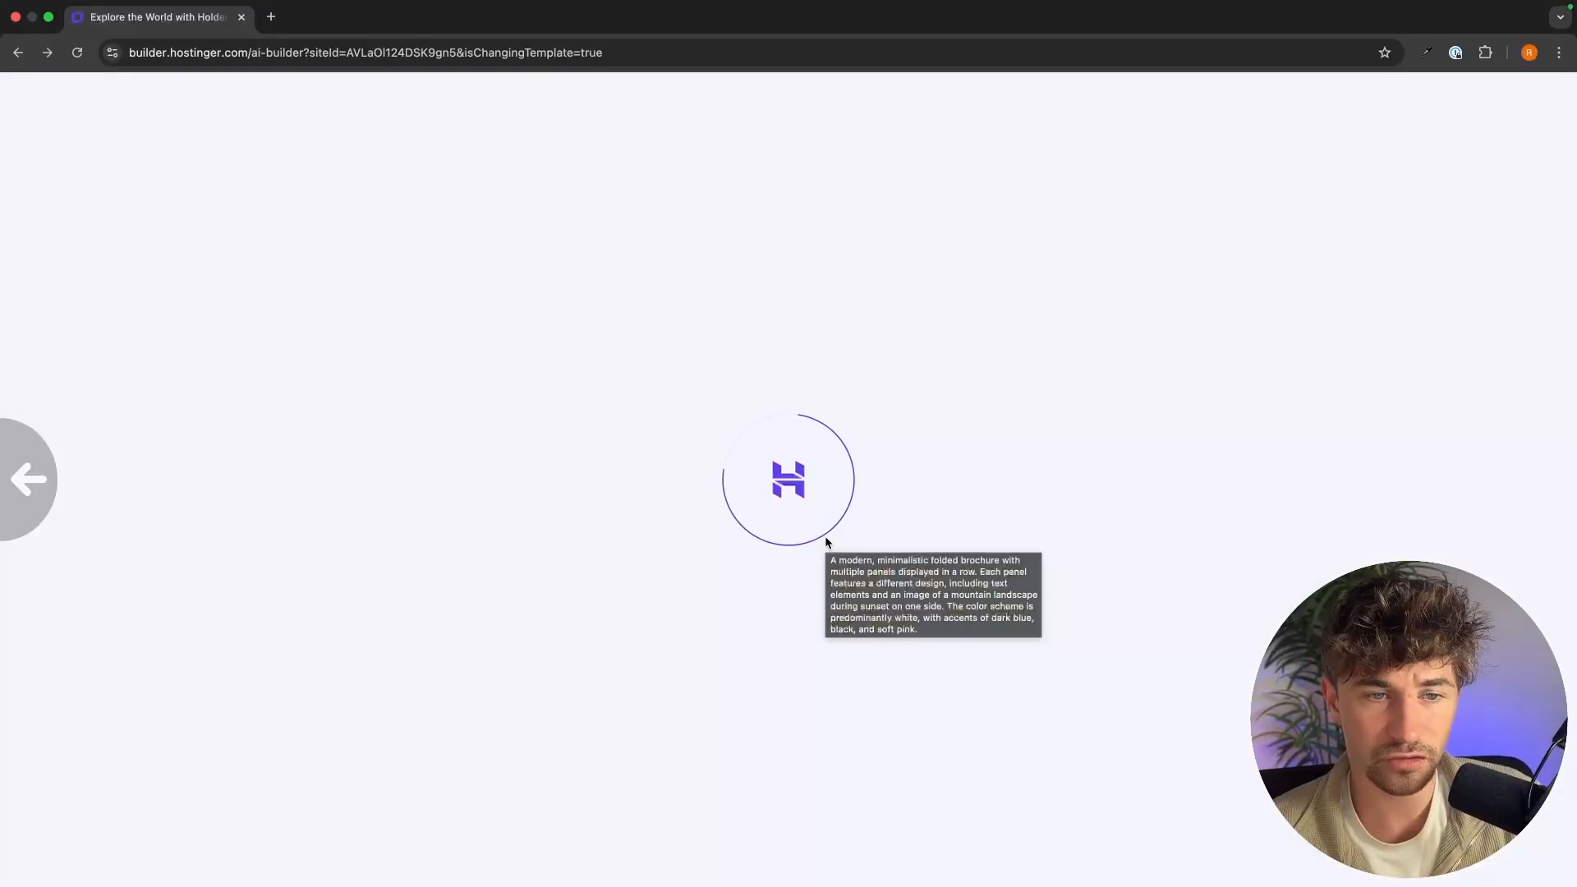
# Open the pre-made template gallery and look over the available template categories
pyautogui.click(785, 711)
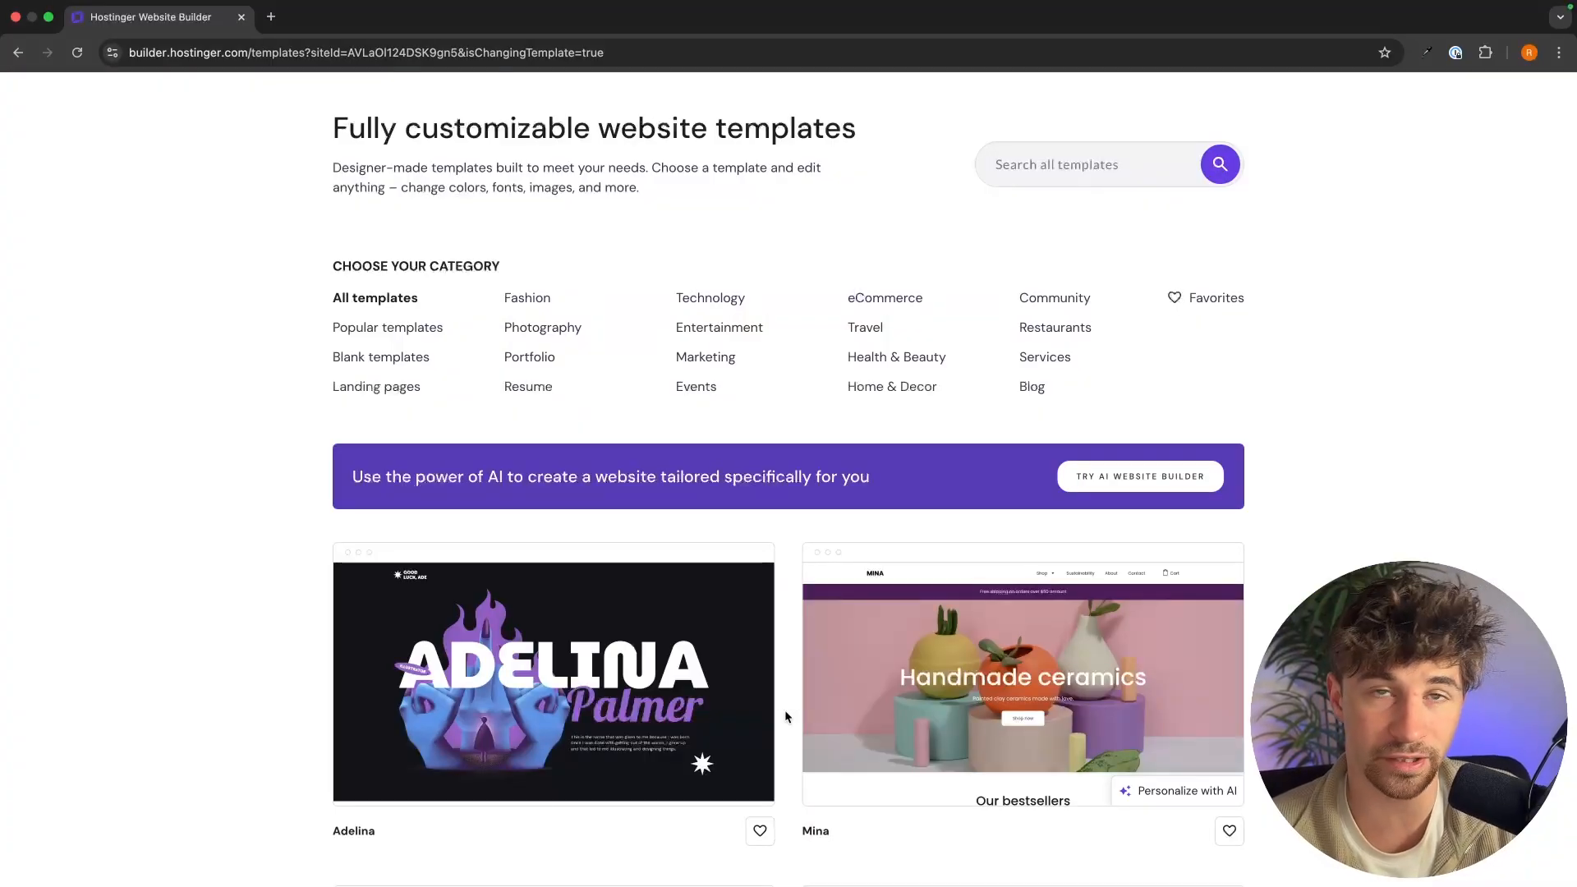
pyautogui.scroll(-2, 1407, 426)
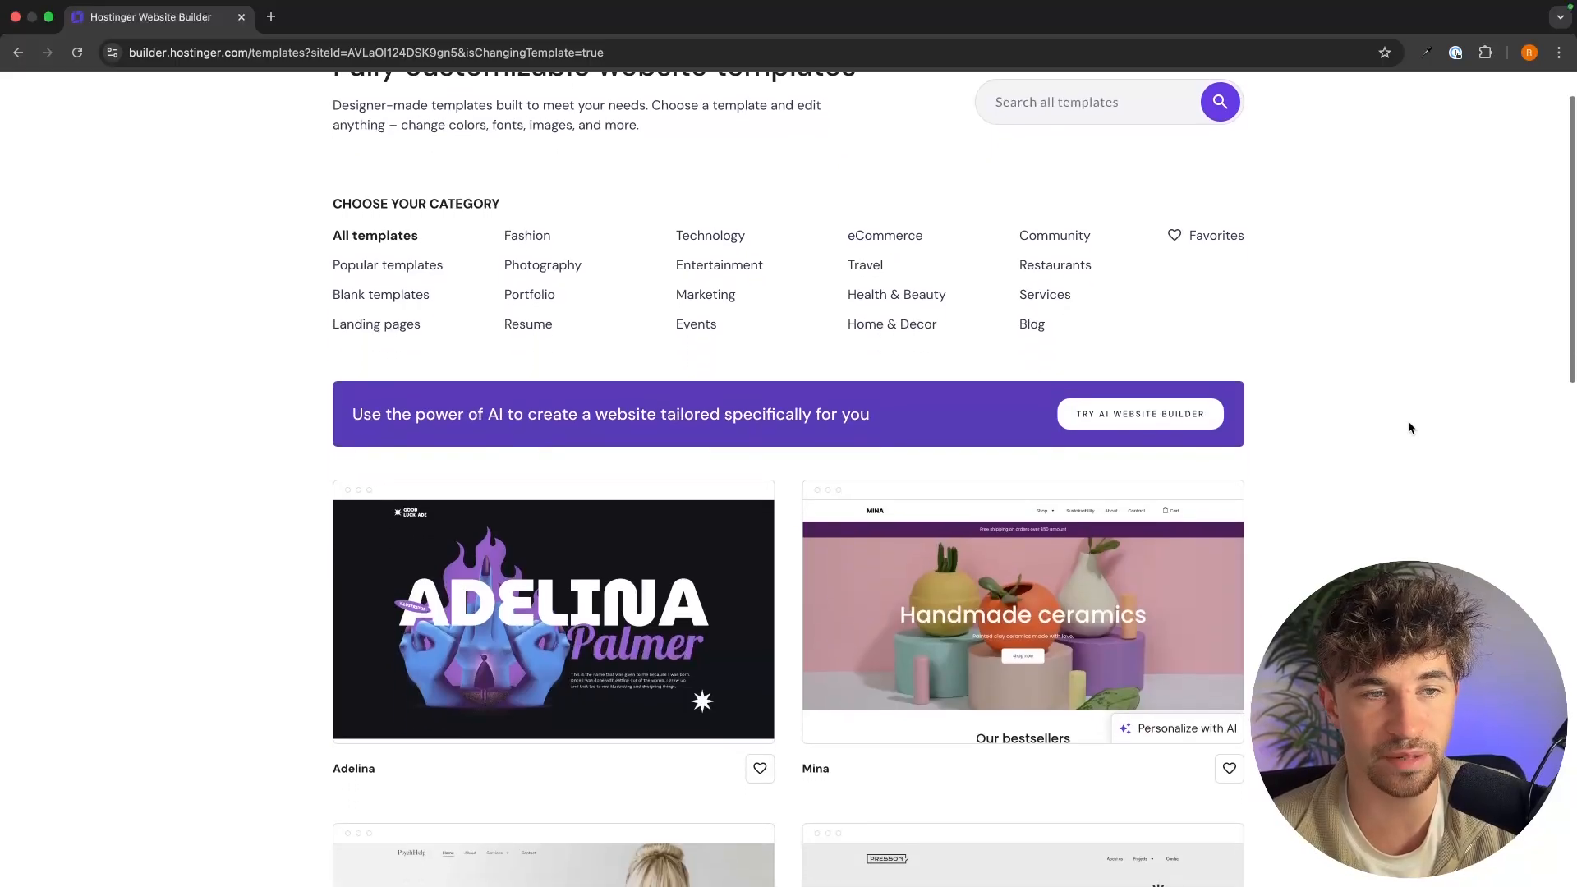
pyautogui.scroll(1, 1407, 426)
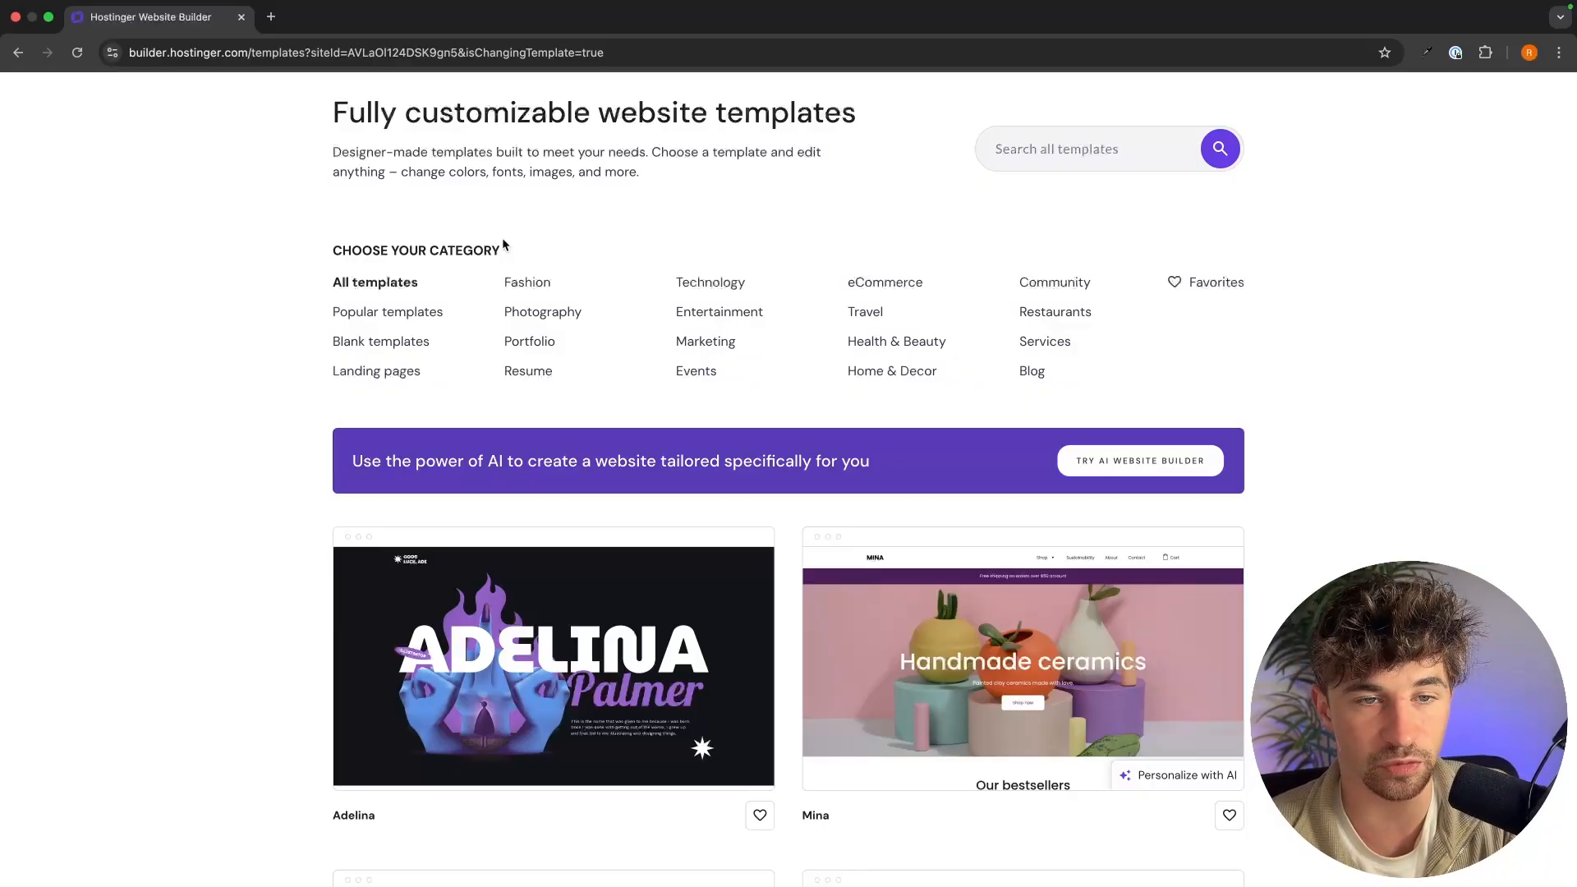
pyautogui.scroll(1, 468, 299)
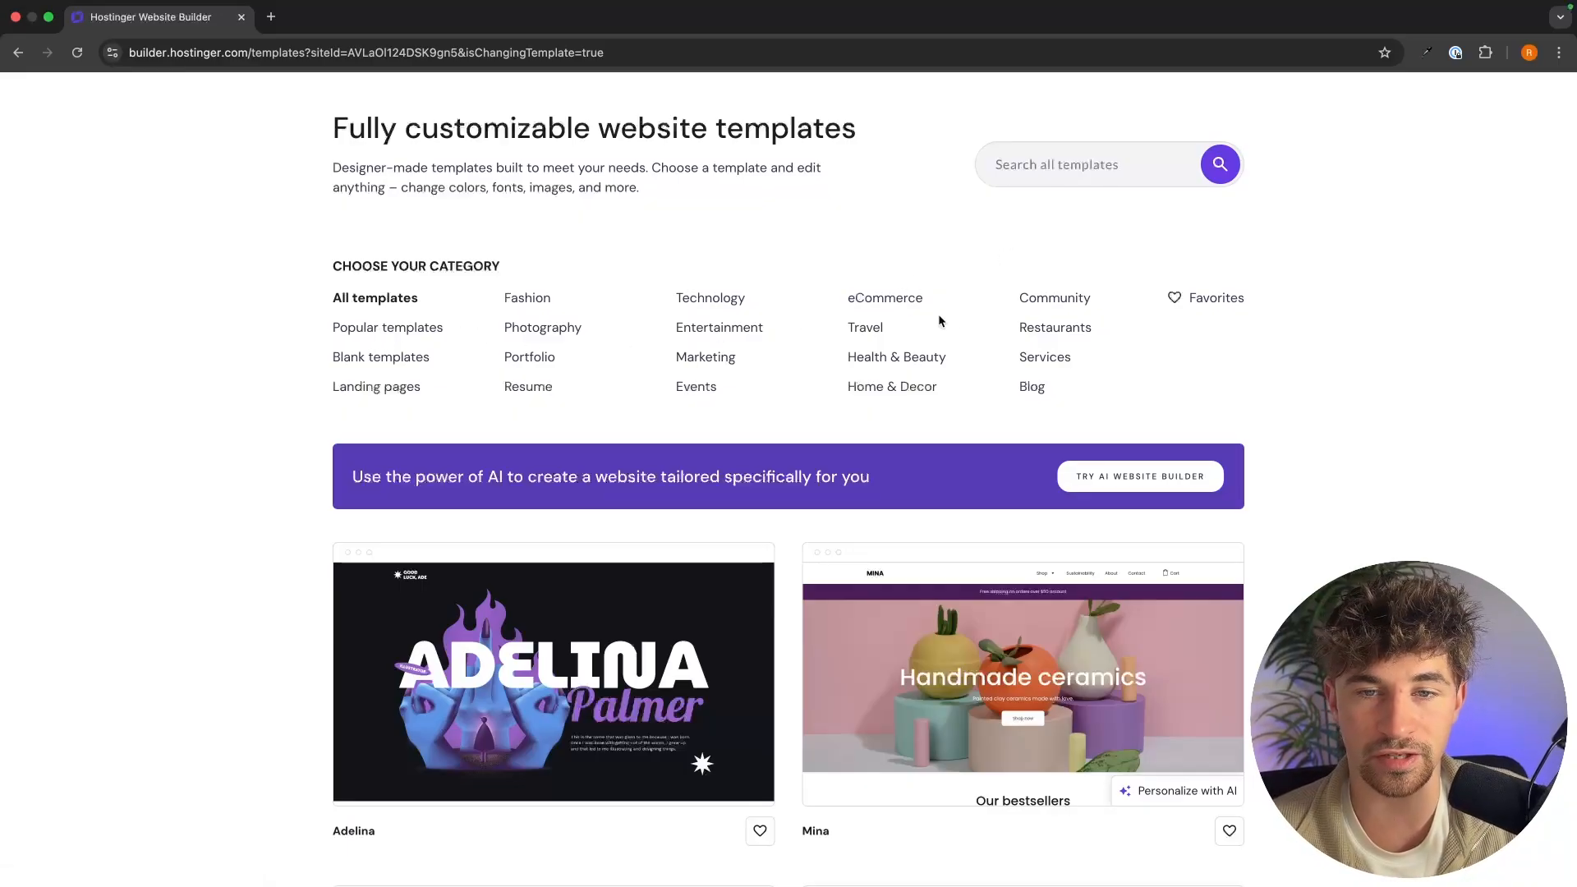
# Filter the templates to the Restaurants category and select the Campos template for the site
pyautogui.click(1082, 332)
pyautogui.scroll(-7, 1339, 426)
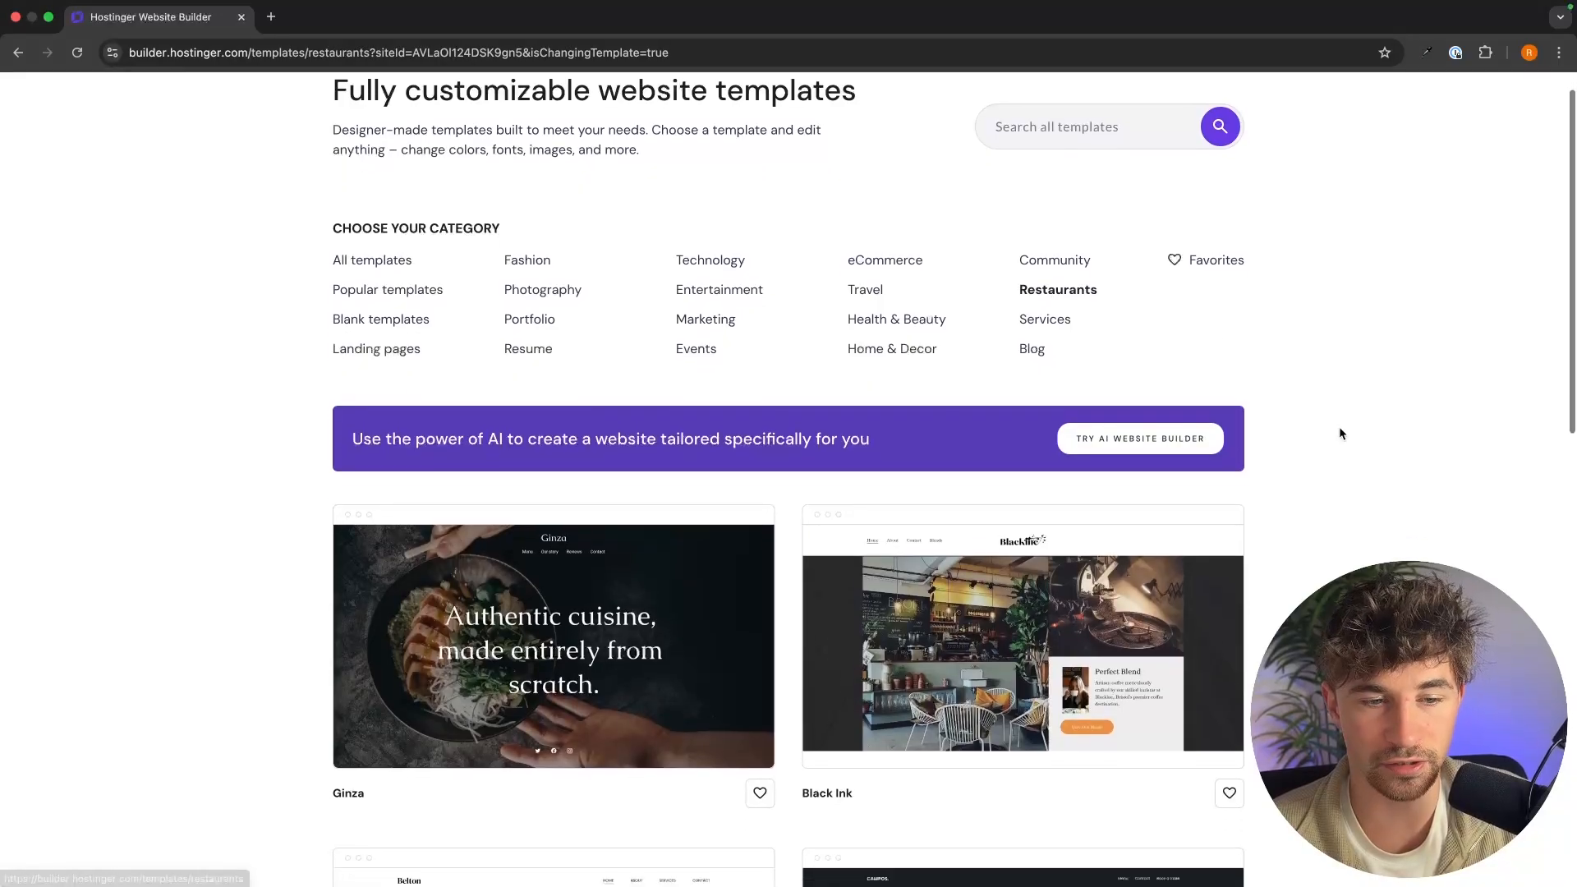
pyautogui.scroll(-6, 1340, 434)
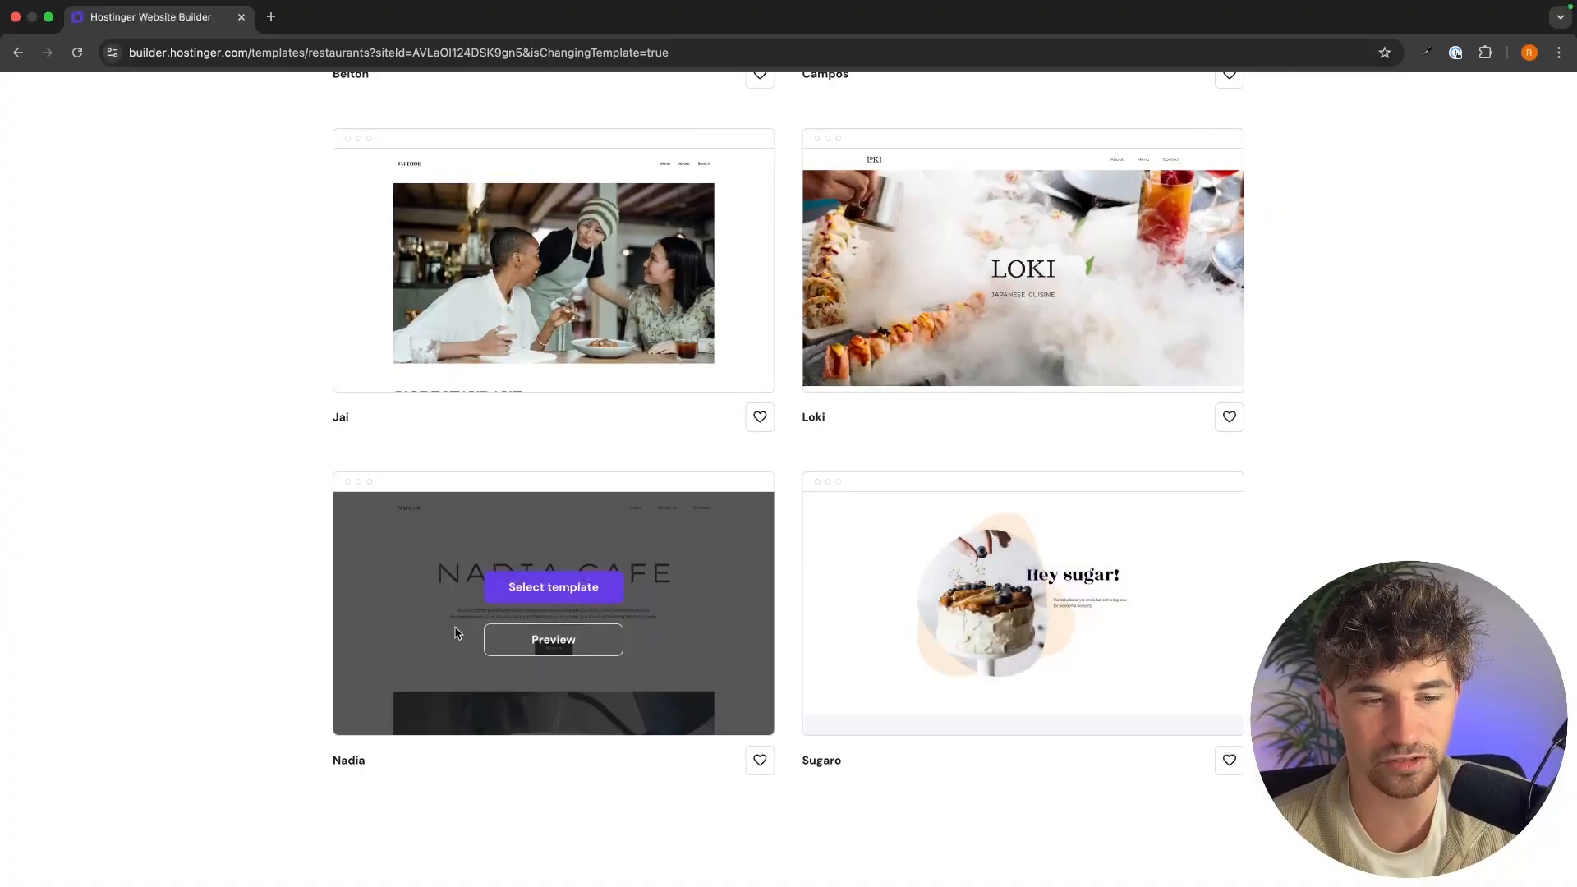
pyautogui.scroll(9, 775, 627)
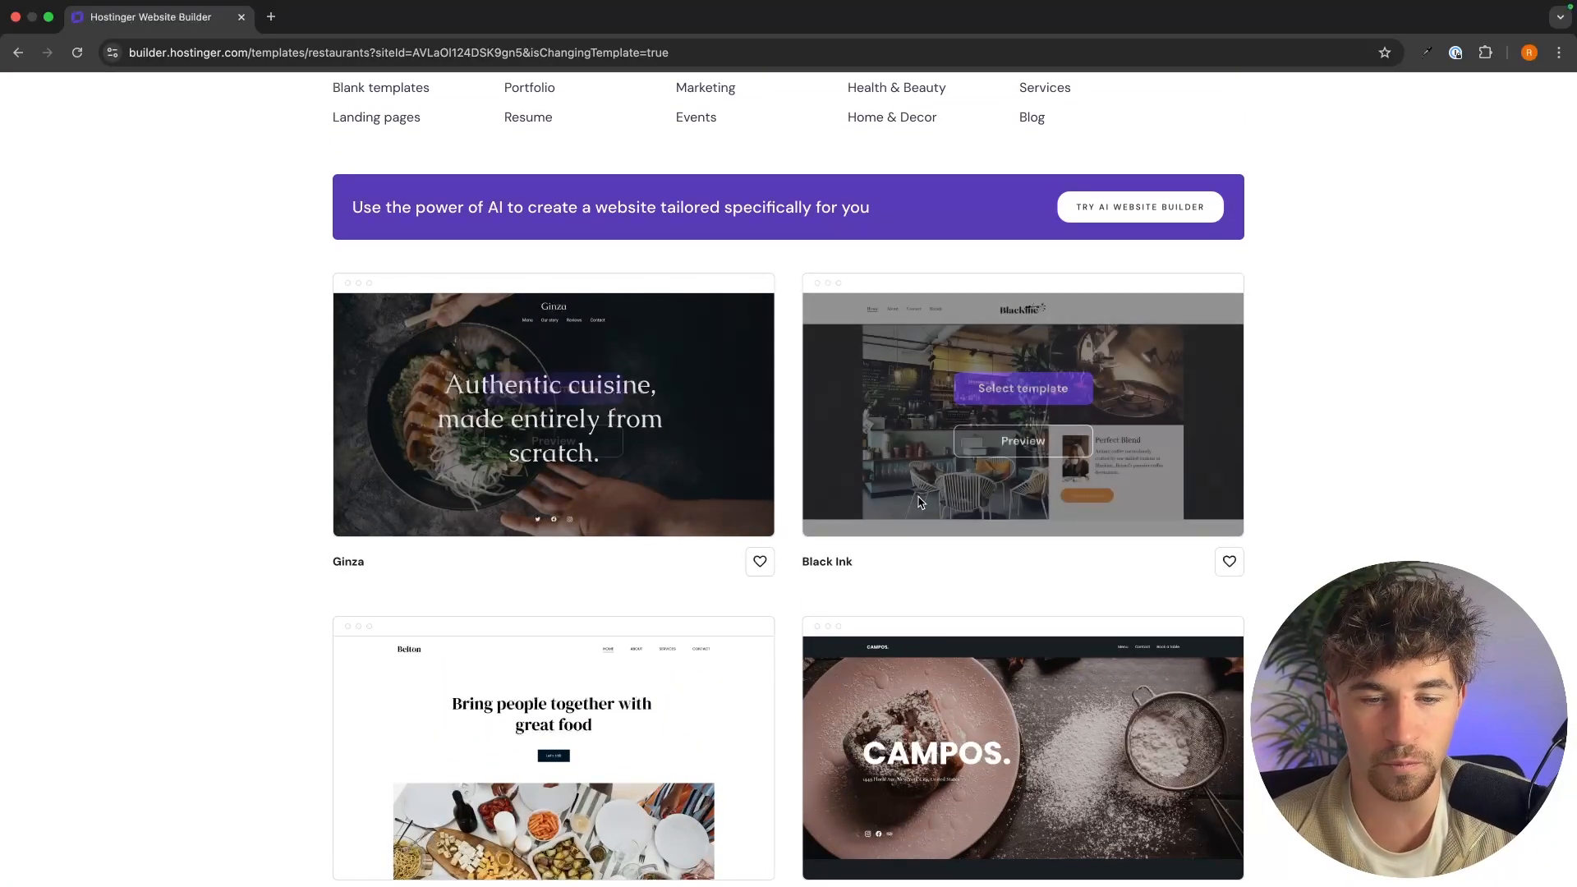
pyautogui.scroll(-2, 985, 411)
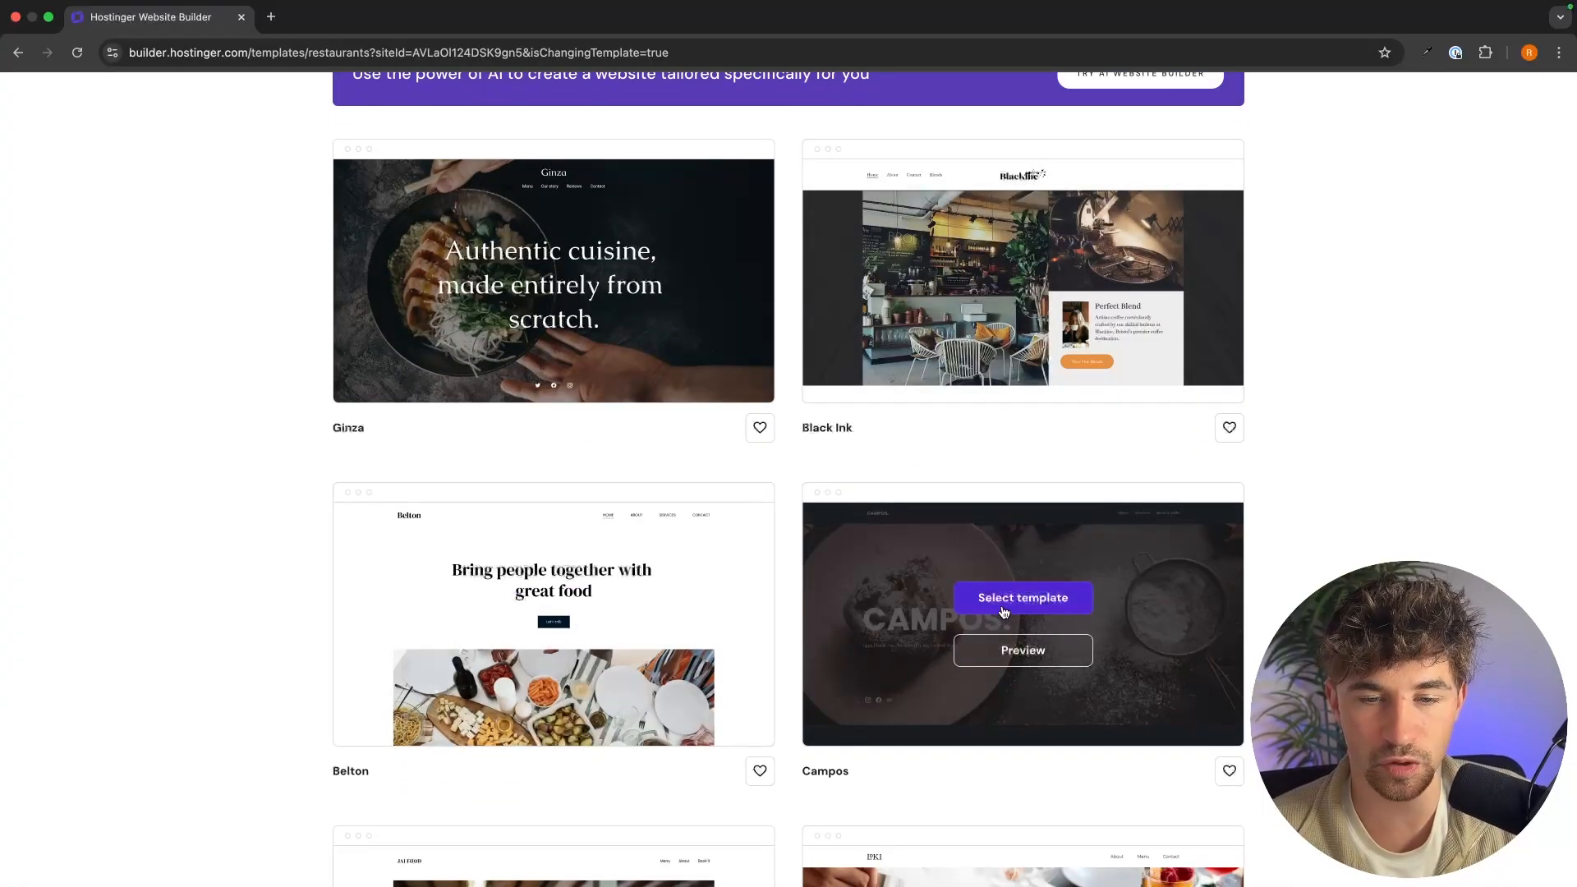
pyautogui.click(1003, 609)
pyautogui.click(994, 575)
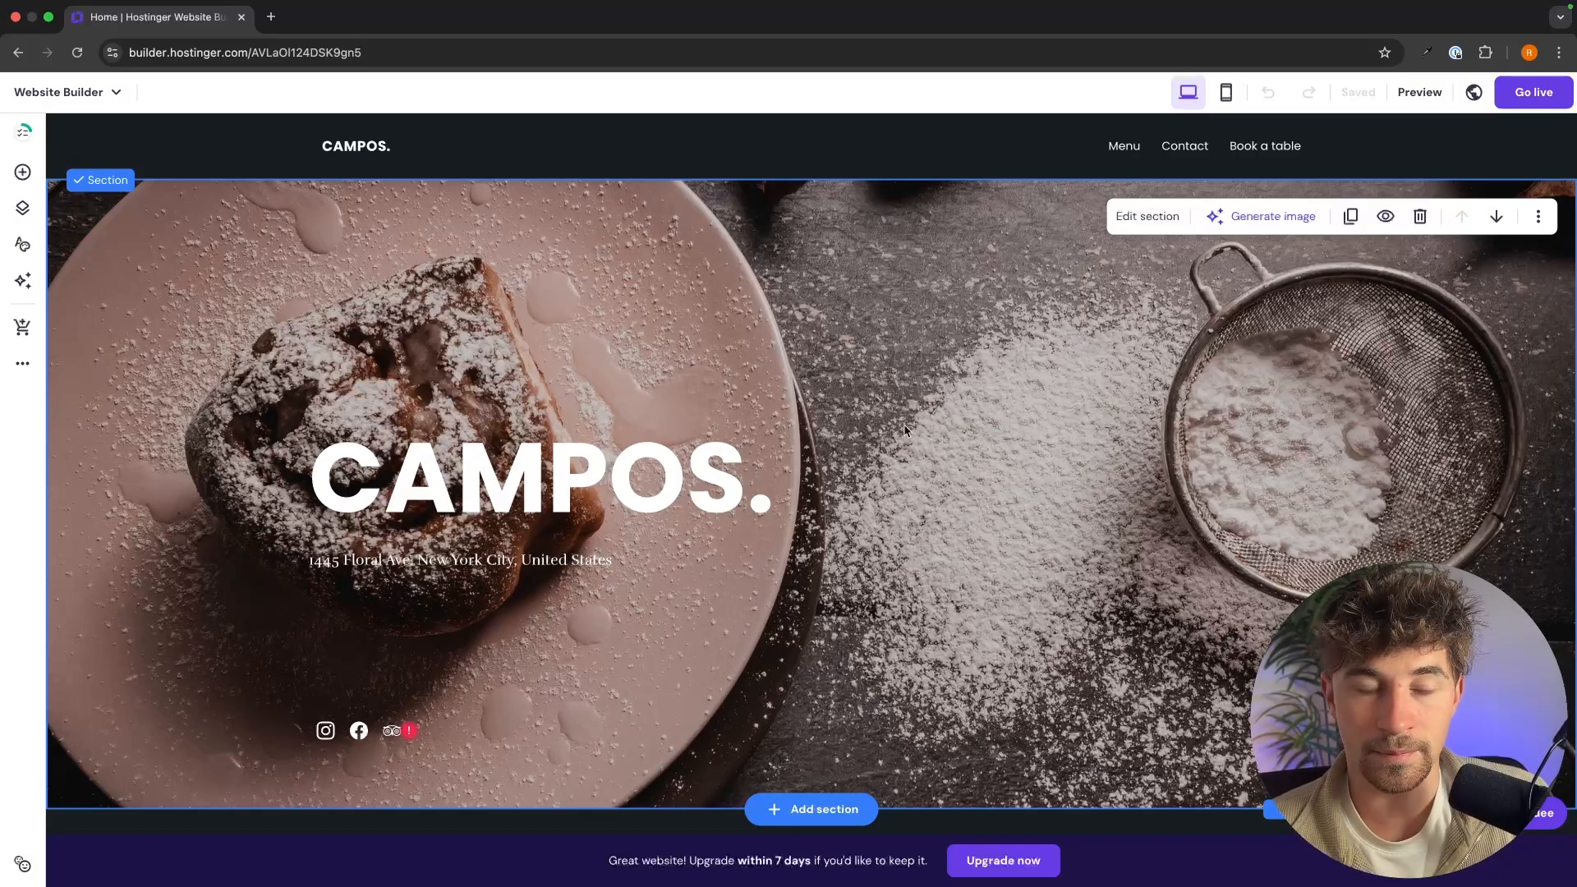
# Nudge the CAMPOS. hero heading slightly upward and check the bread image beside the WE CARE text
pyautogui.moveTo(629, 470)
pyautogui.mouseDown()
pyautogui.moveTo(1010, 291)
pyautogui.moveTo(898, 290)
pyautogui.moveTo(733, 355)
pyautogui.moveTo(690, 425)
pyautogui.moveTo(883, 386)
pyautogui.moveTo(873, 369)
pyautogui.moveTo(883, 390)
pyautogui.moveTo(1168, 293)
pyautogui.moveTo(716, 326)
pyautogui.moveTo(723, 415)
pyautogui.moveTo(622, 464)
pyautogui.mouseUp()
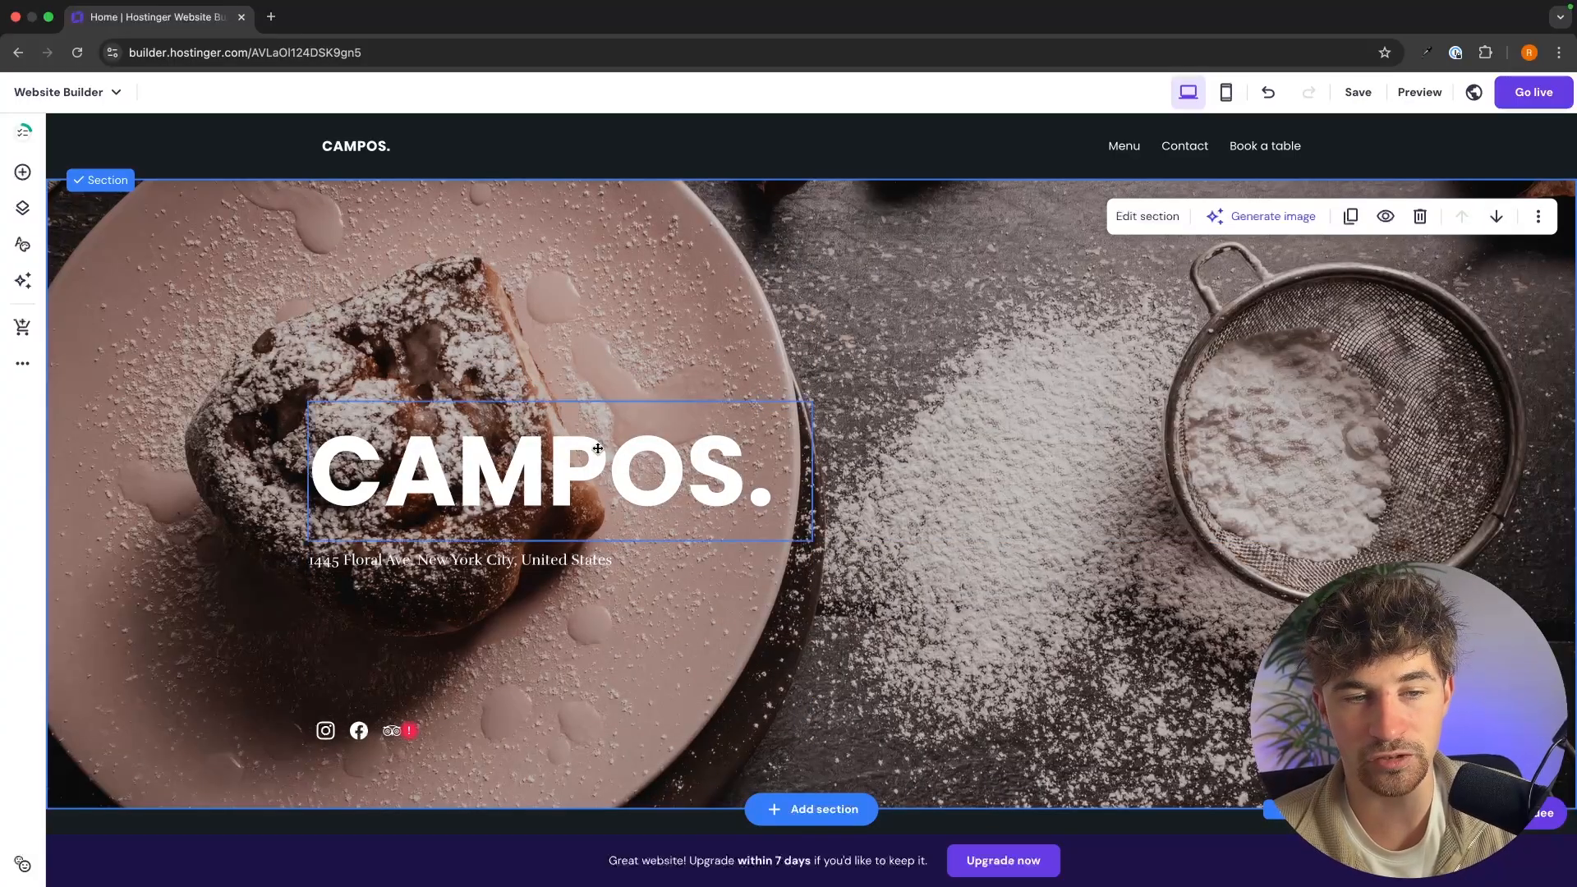
pyautogui.scroll(-15, 595, 451)
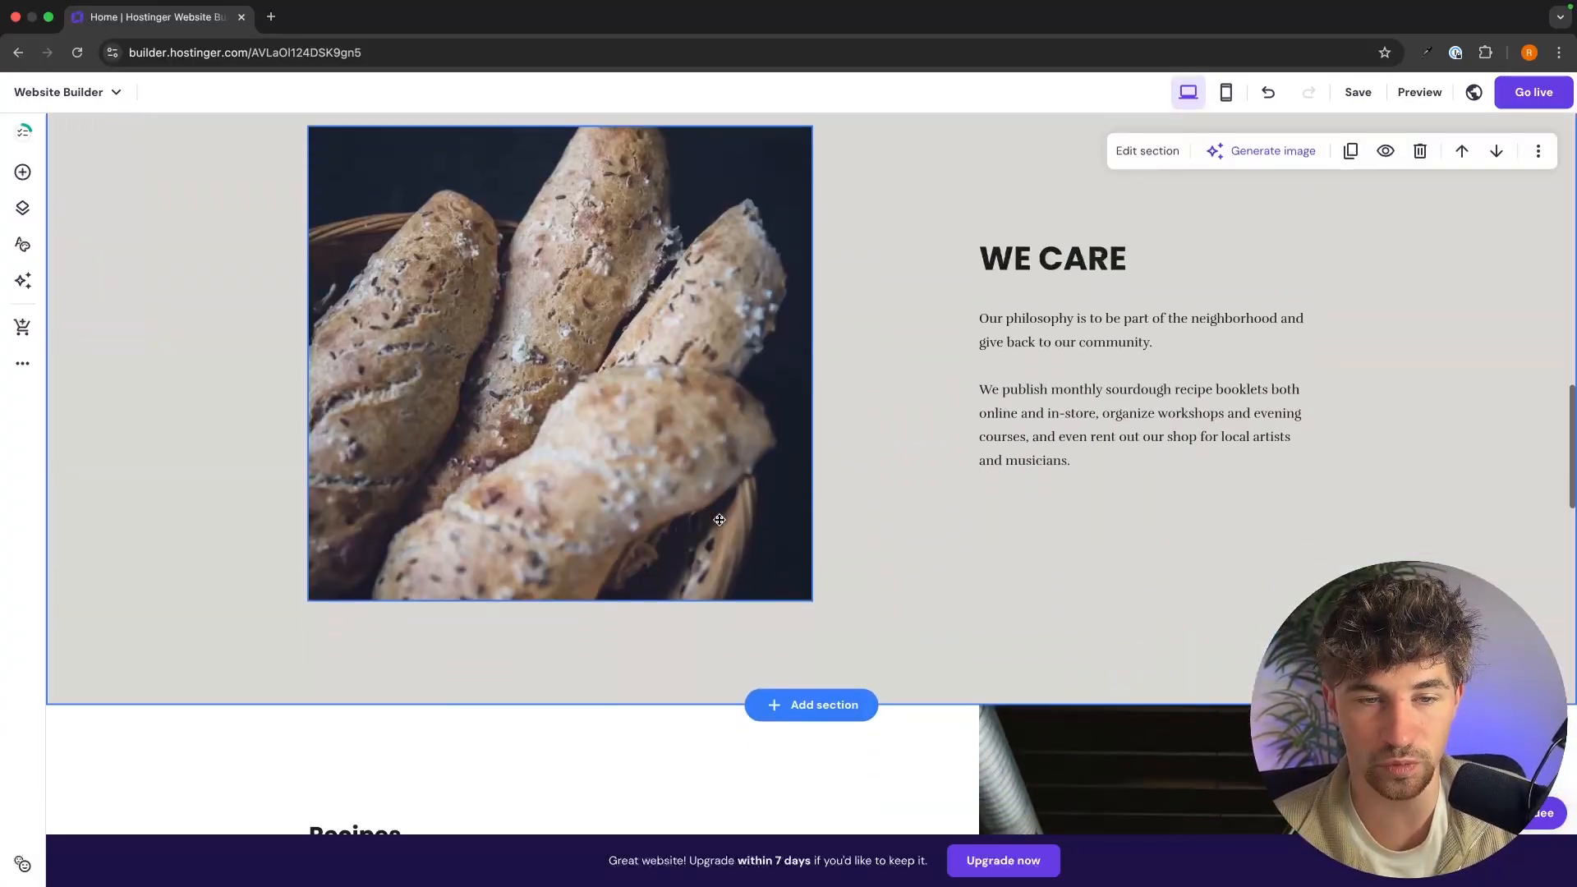
pyautogui.click(720, 519)
pyautogui.scroll(1, 559, 370)
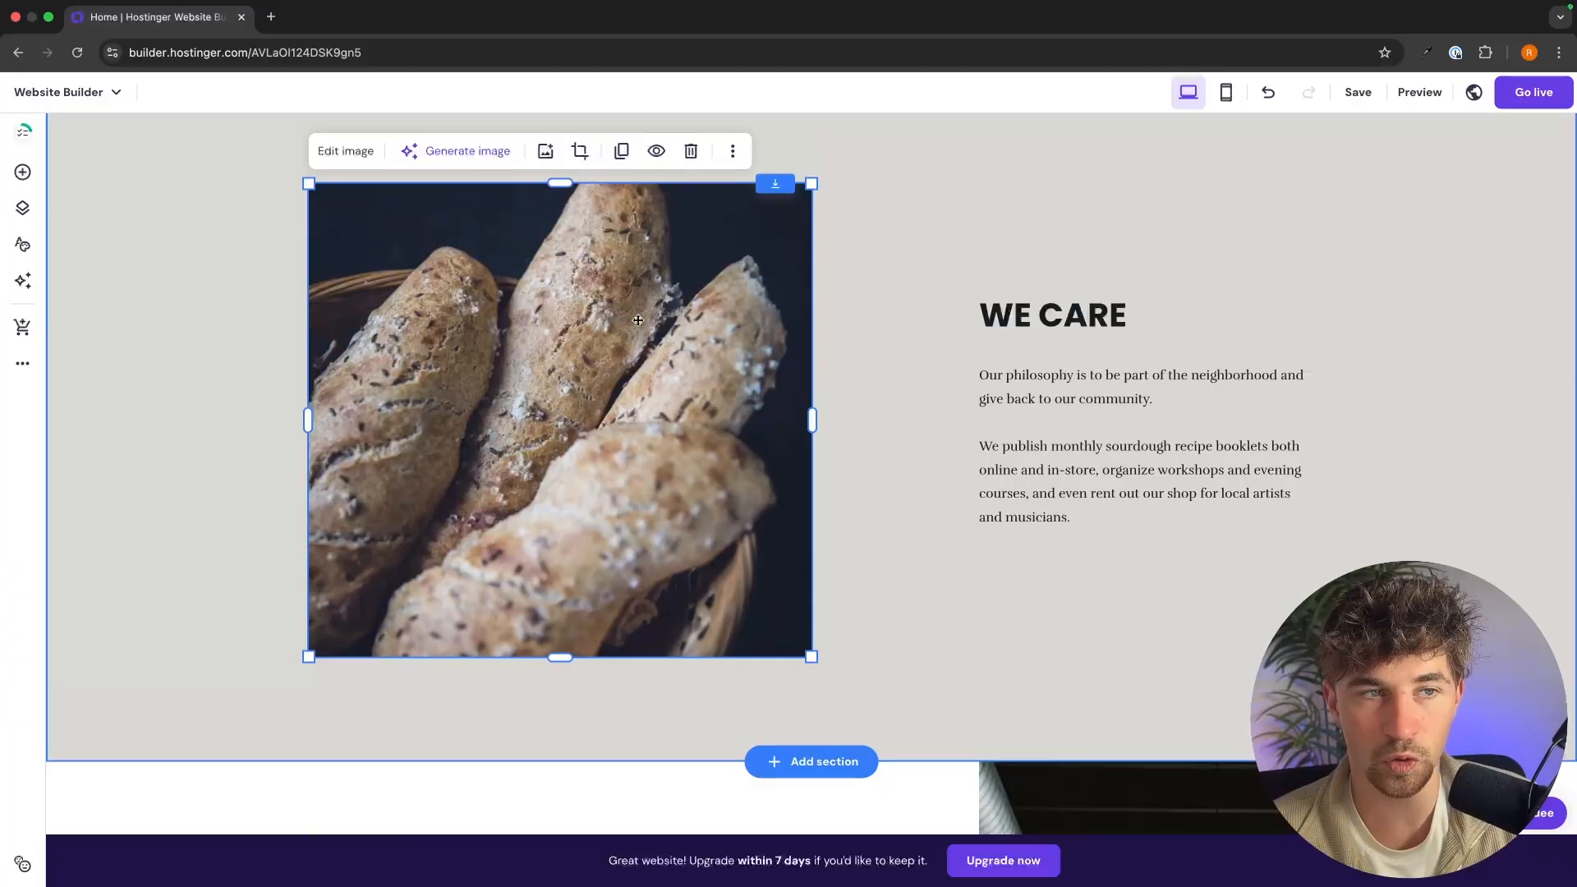
pyautogui.click(907, 317)
pyautogui.scroll(15, 906, 317)
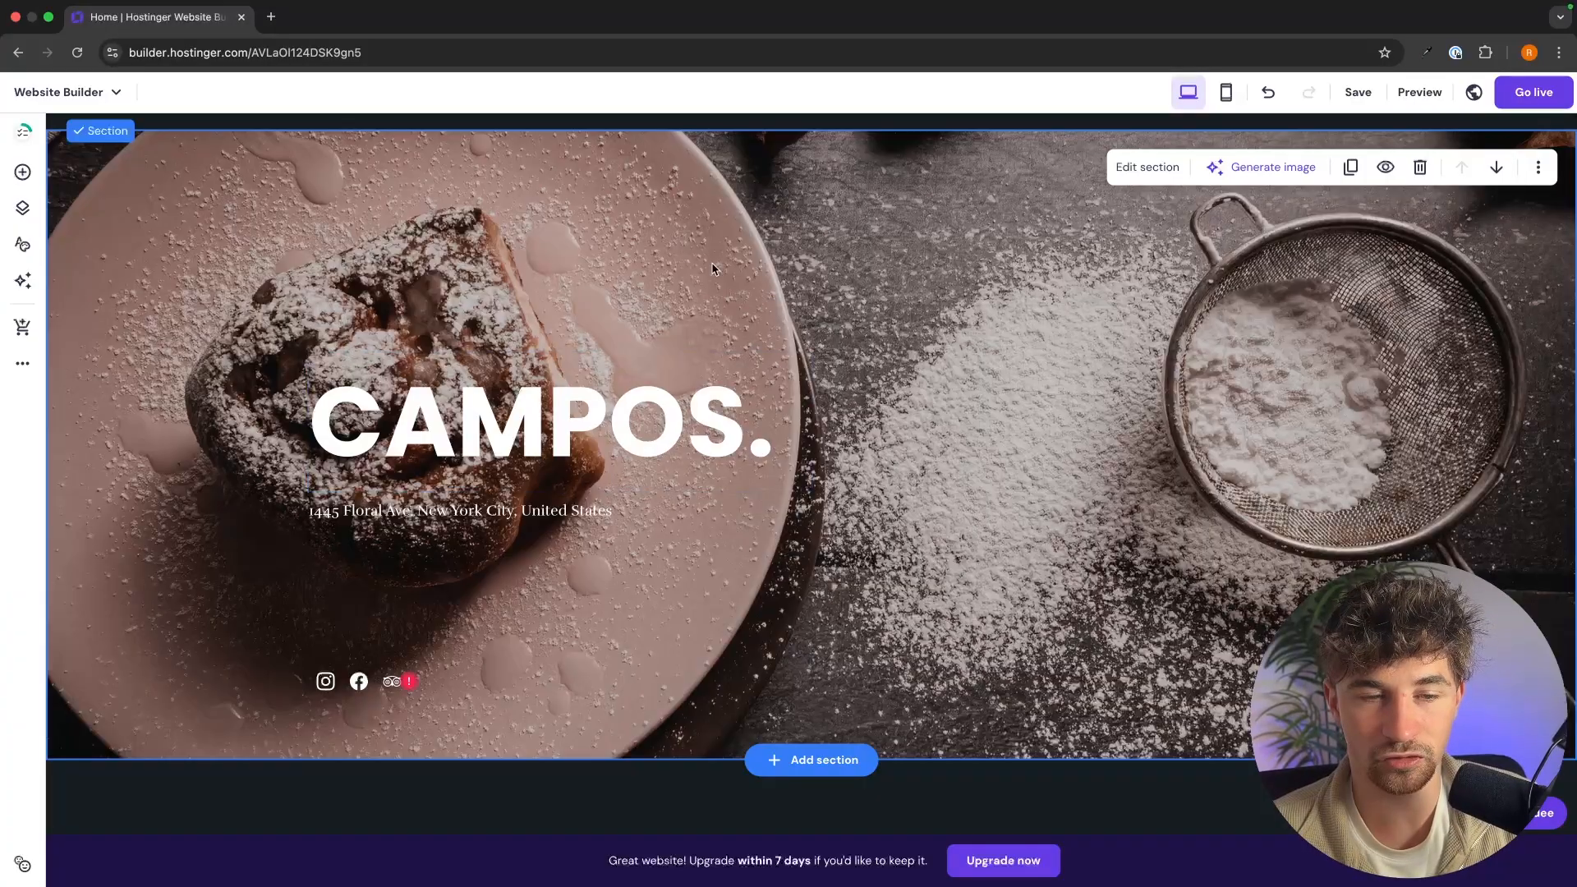
# Replace the hero heading text with "Holden's Cafe"
pyautogui.click(634, 417)
pyautogui.doubleClick(661, 412)
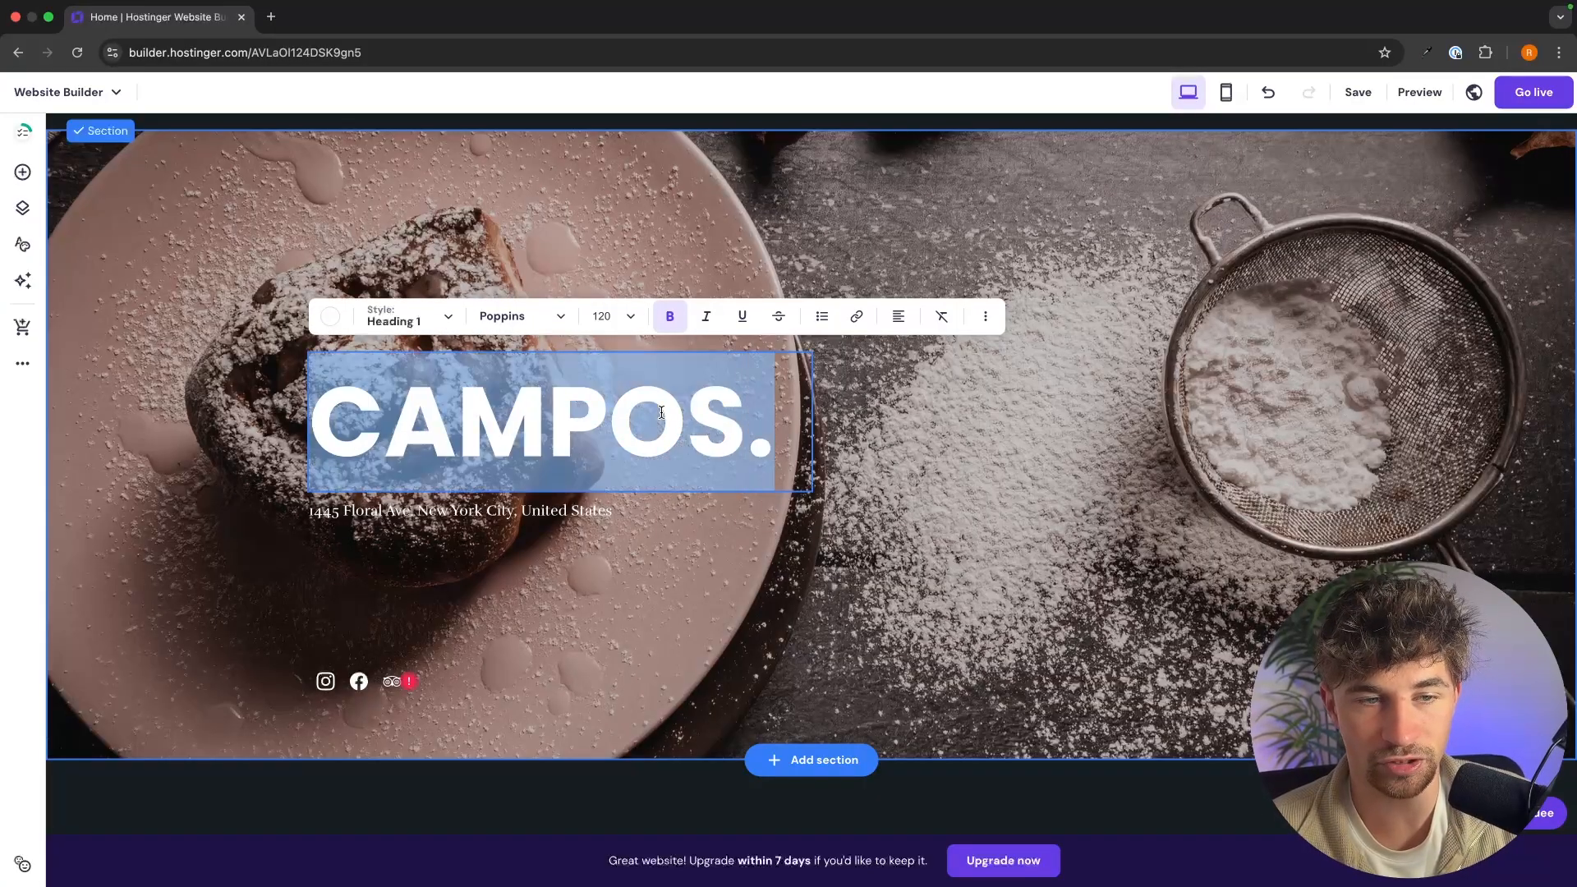
pyautogui.write("Holden's Cafe")
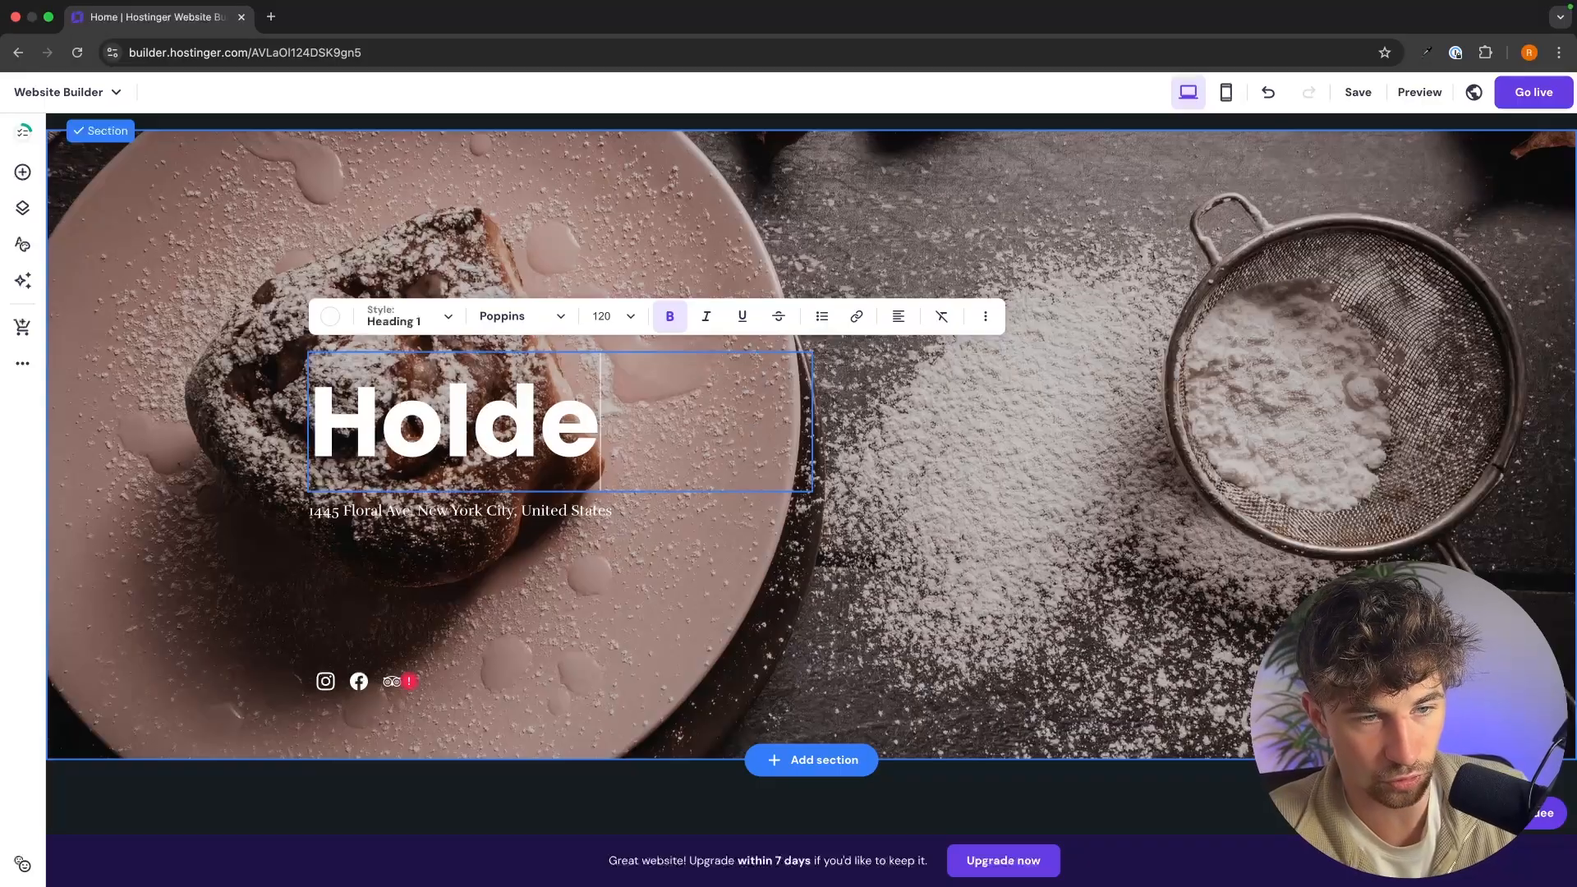
pyautogui.click(947, 414)
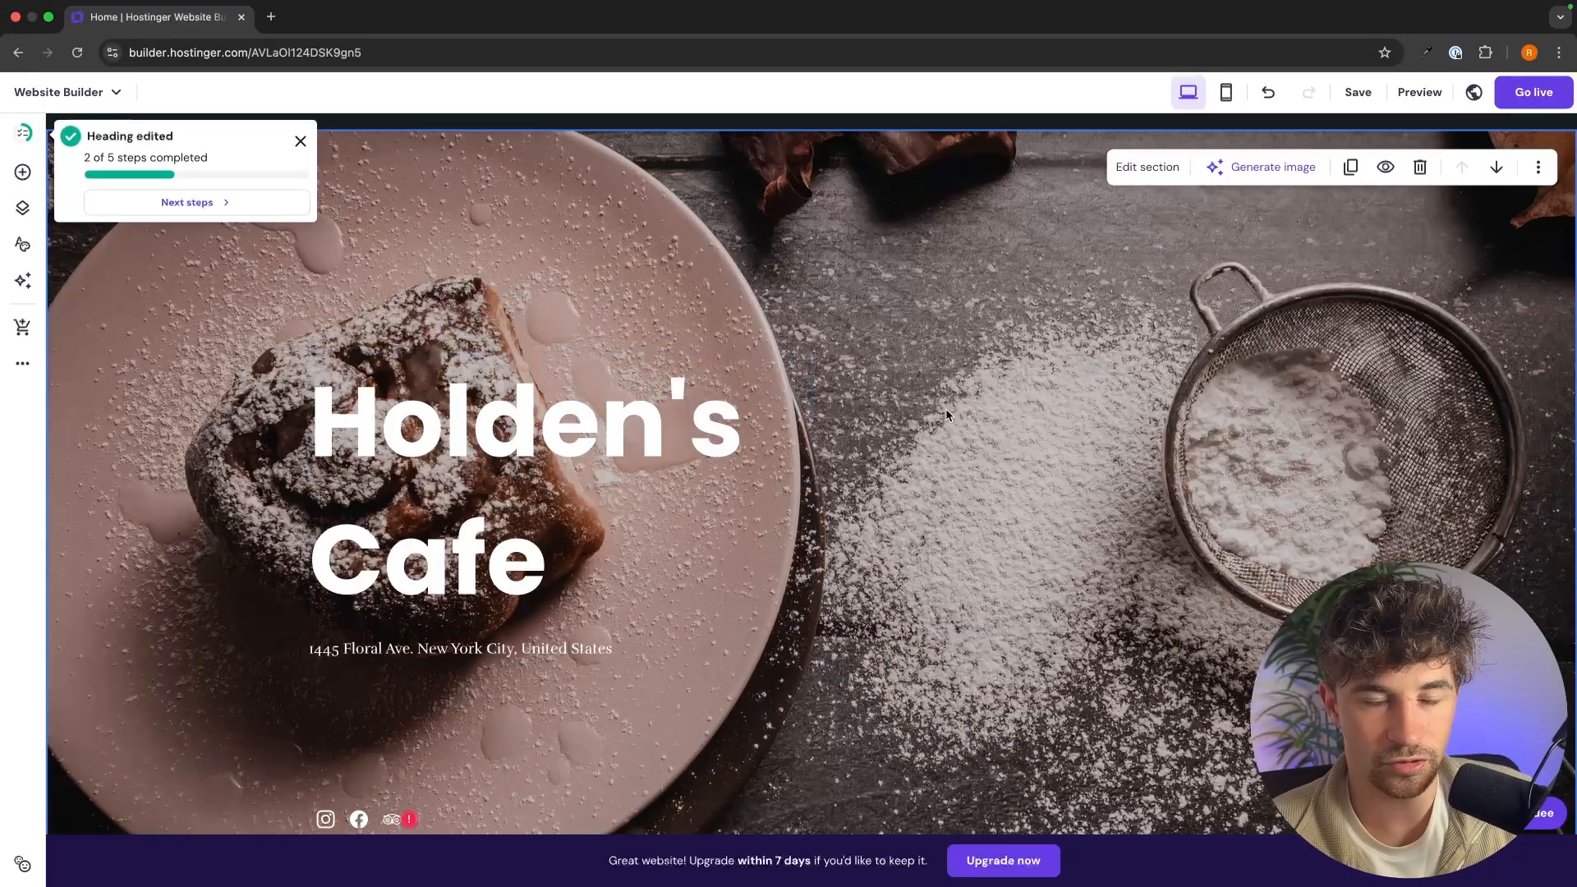
# Dismiss the progress notice, switch to Pexels, and search the free stock photos for "cafe"
pyautogui.click(300, 141)
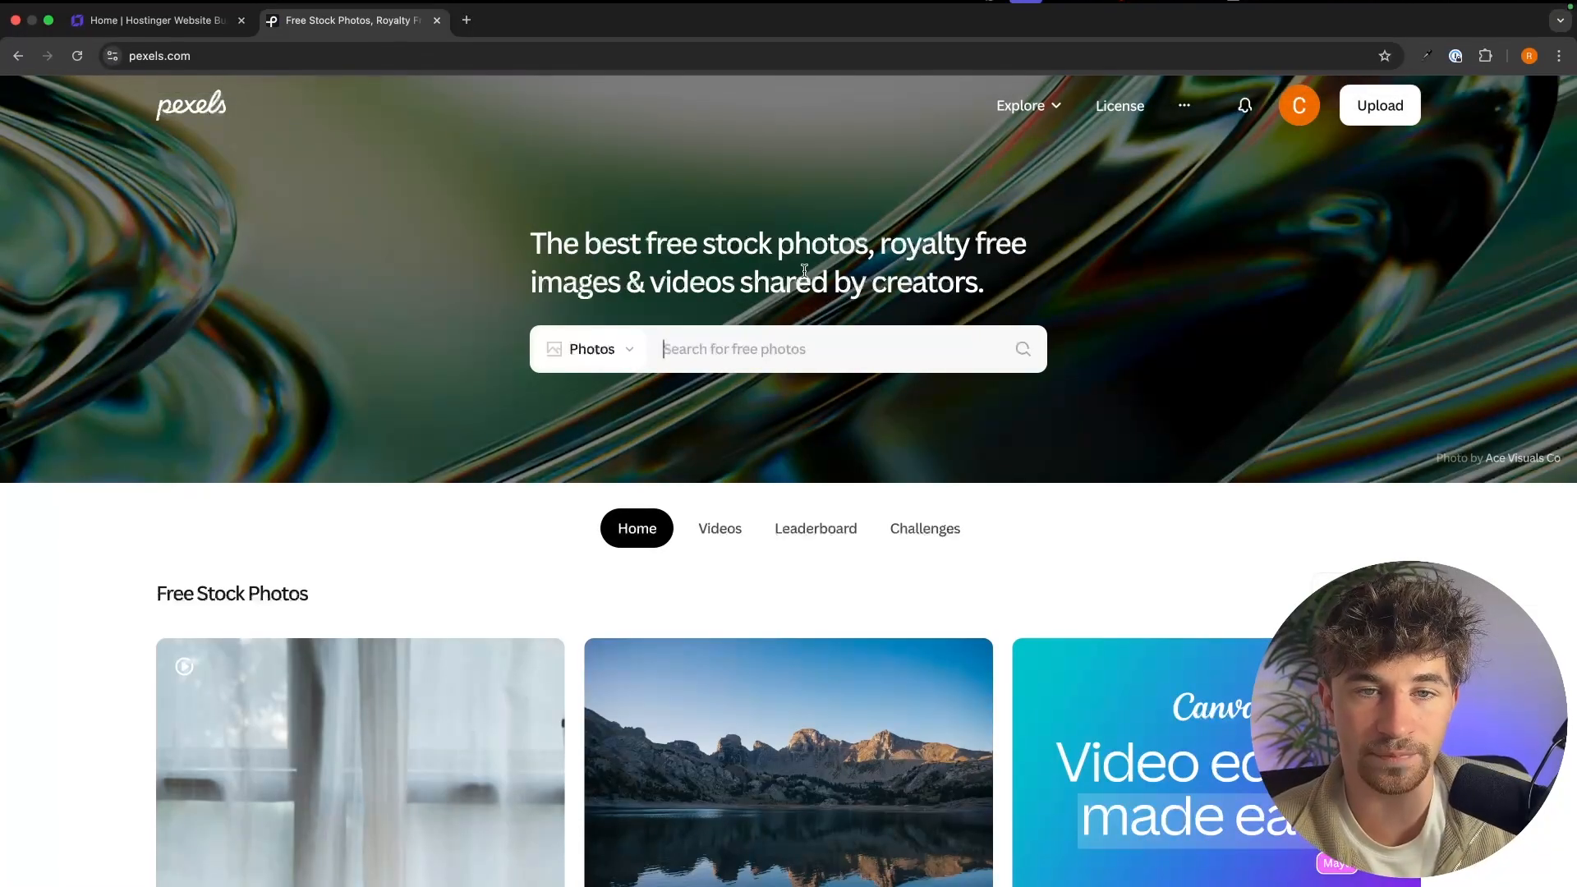
pyautogui.moveTo(562, 241); pyautogui.dragTo(1059, 254)
pyautogui.click(1080, 440)
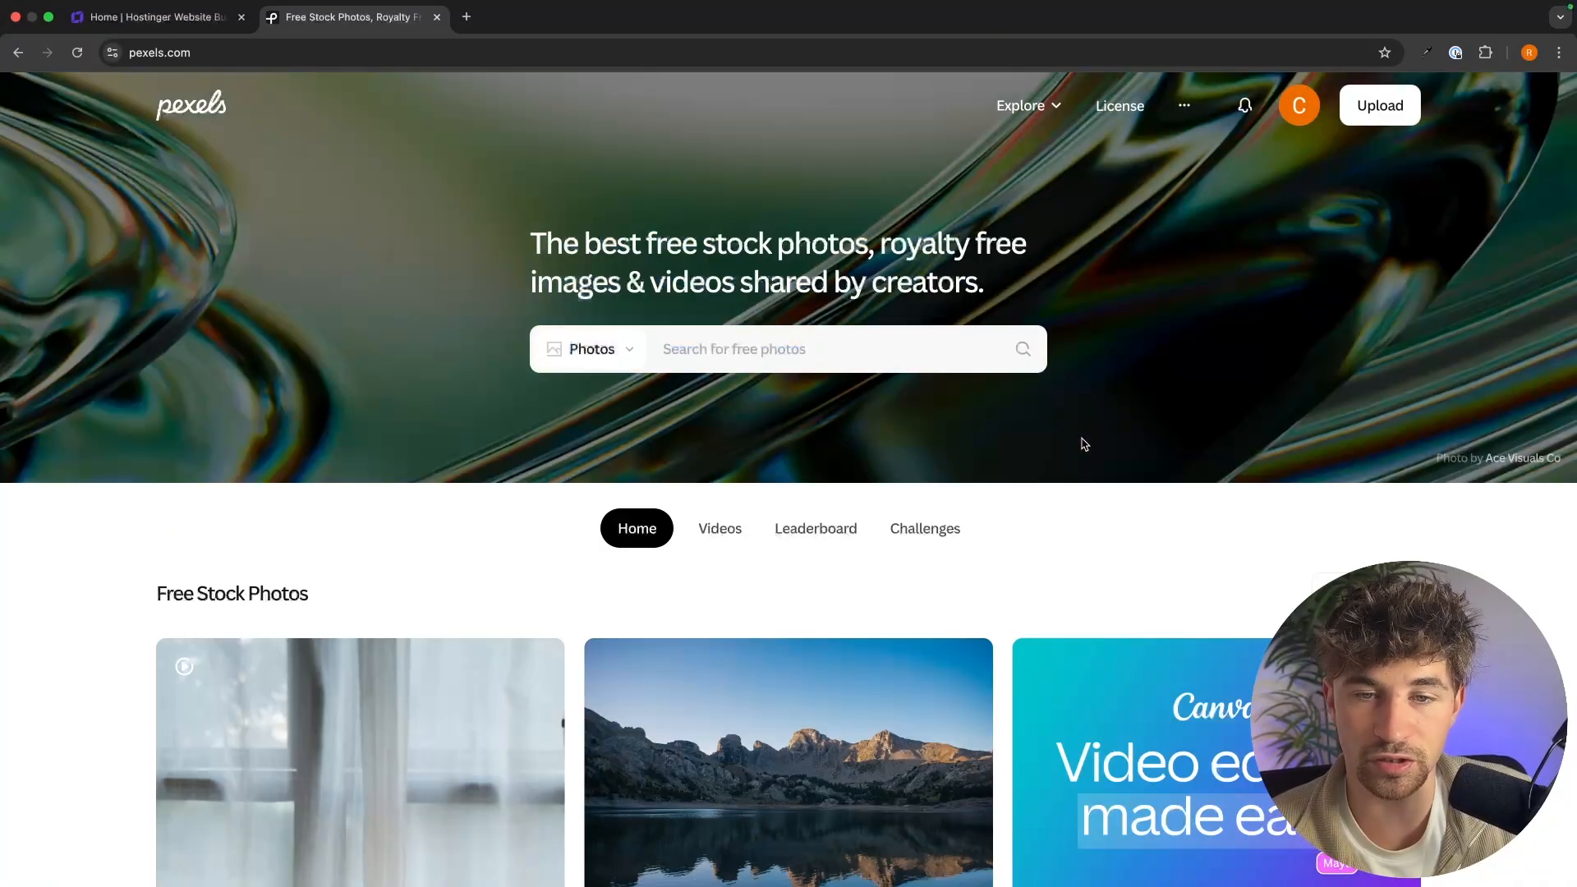
pyautogui.click(783, 363)
pyautogui.write('cafe')
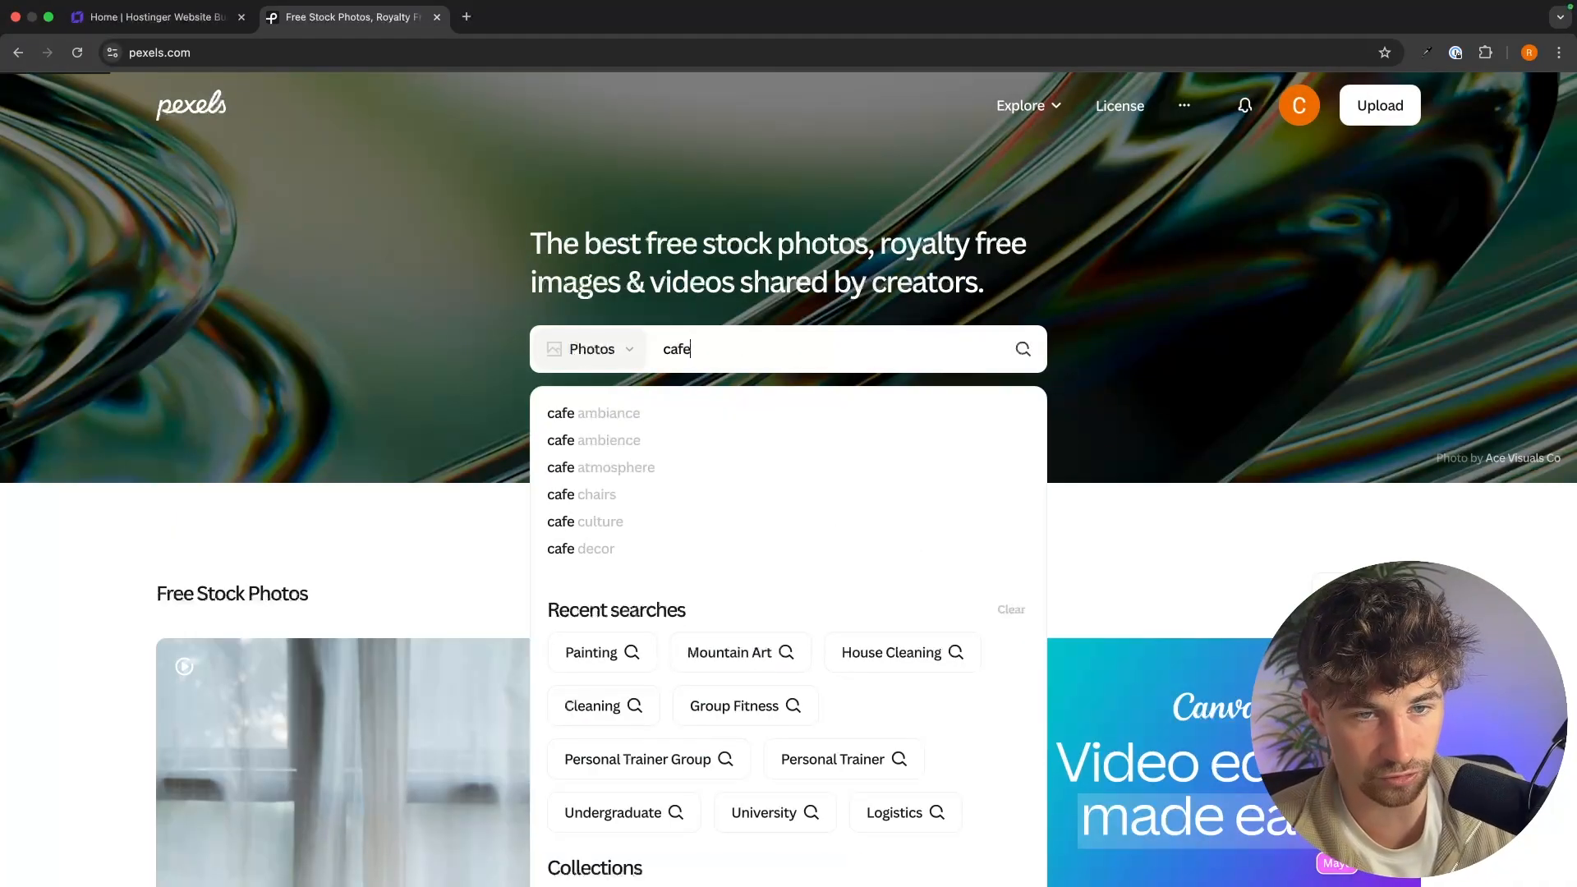
pyautogui.press('Return')
# Browse the cafe photos and download the overhead shot of a wooden table with coffee cups and plates
pyautogui.scroll(-3, 823, 327)
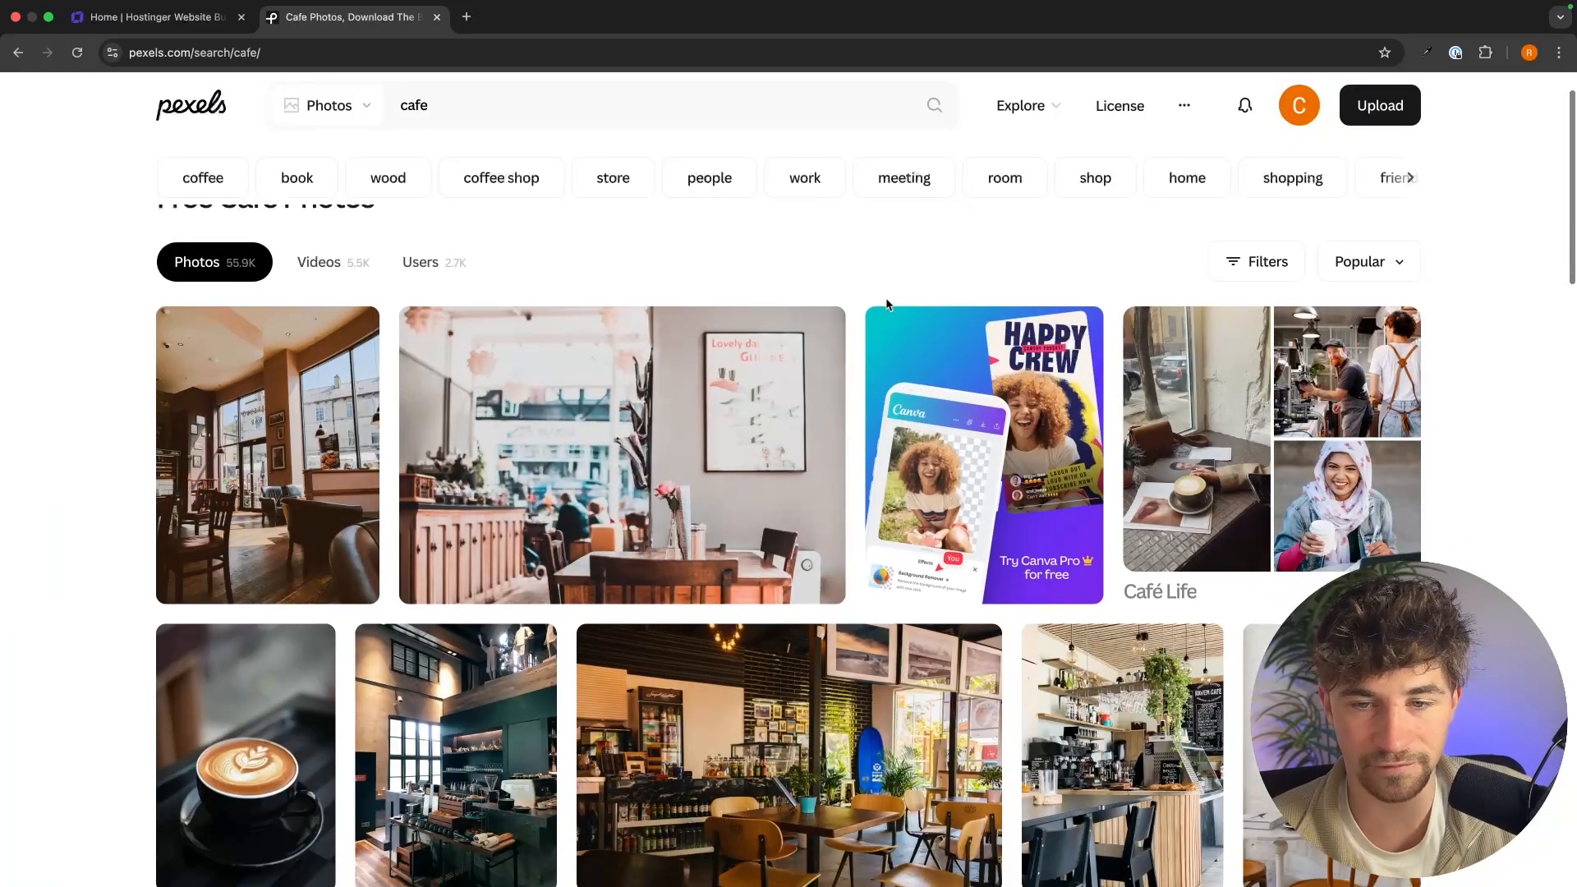
pyautogui.scroll(-5, 712, 508)
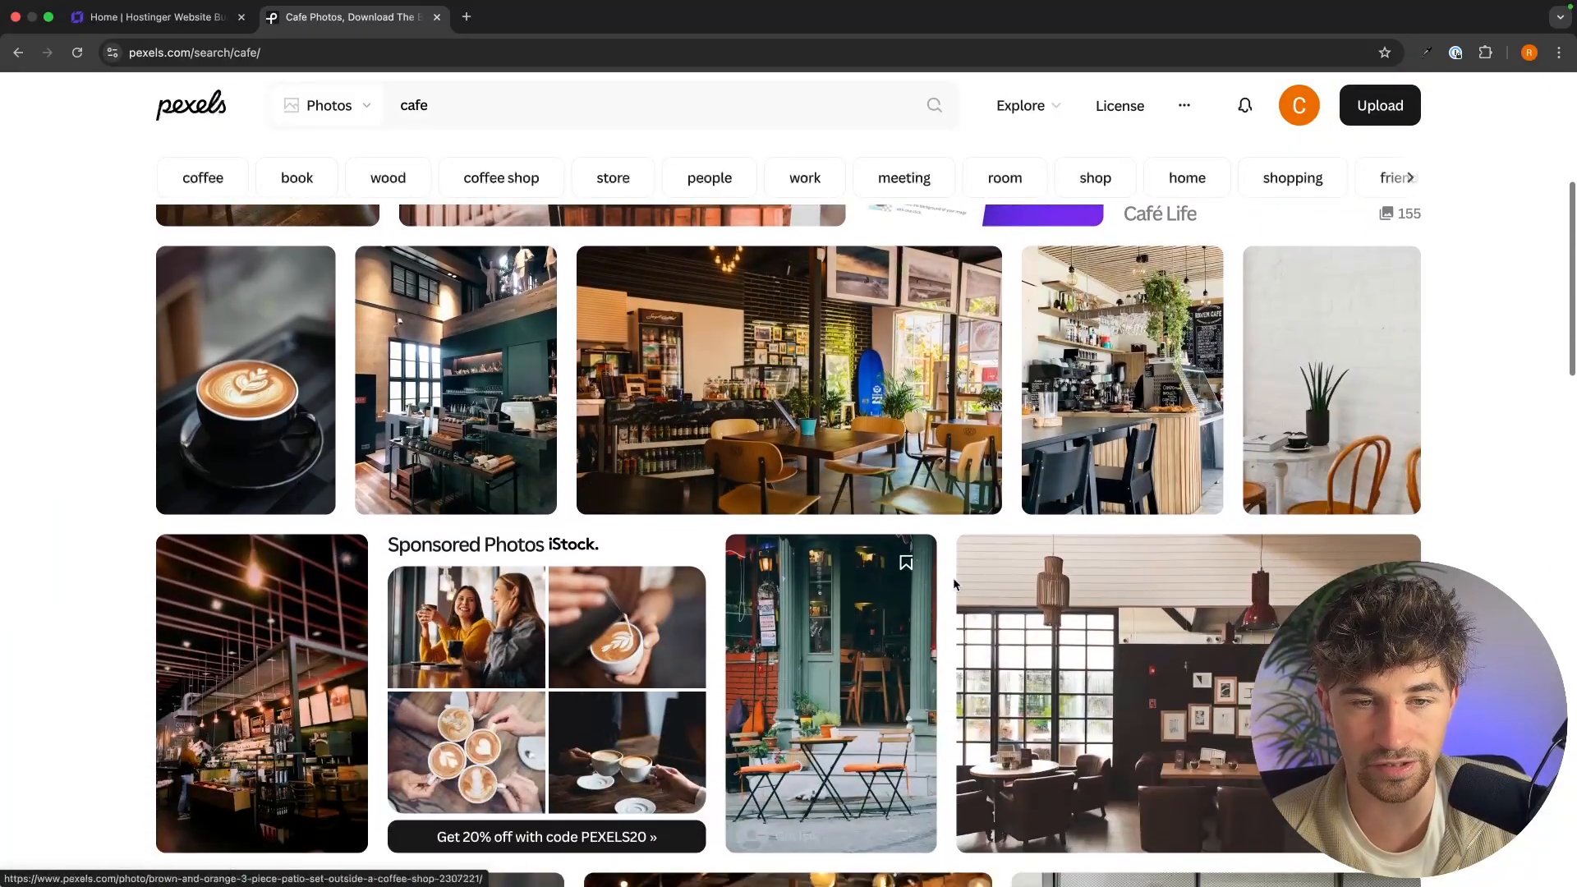
pyautogui.scroll(-4, 943, 420)
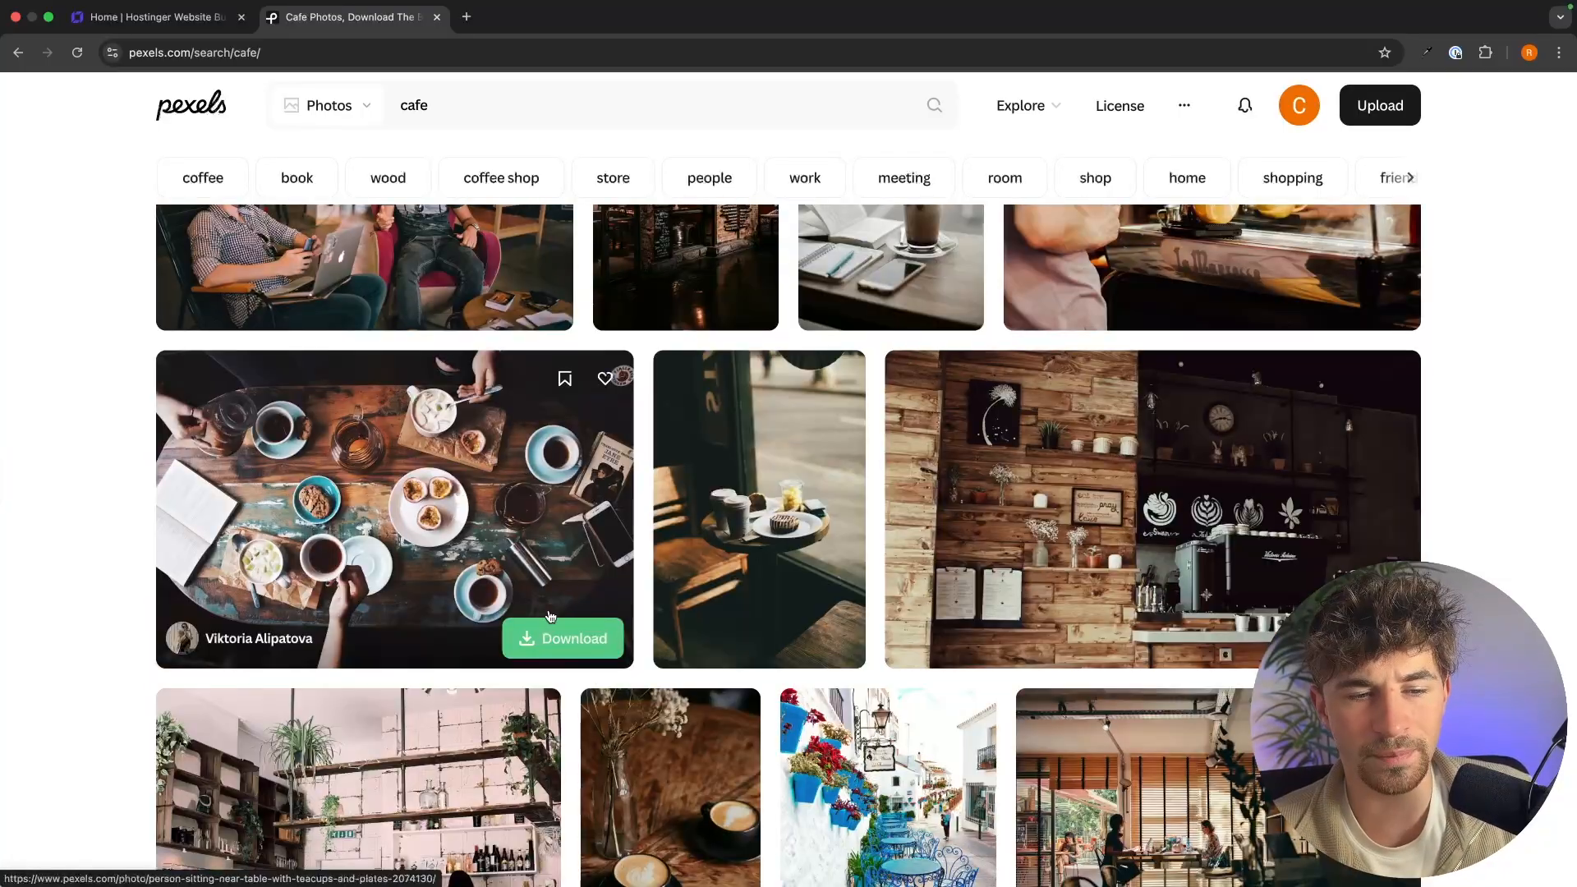
pyautogui.click(552, 628)
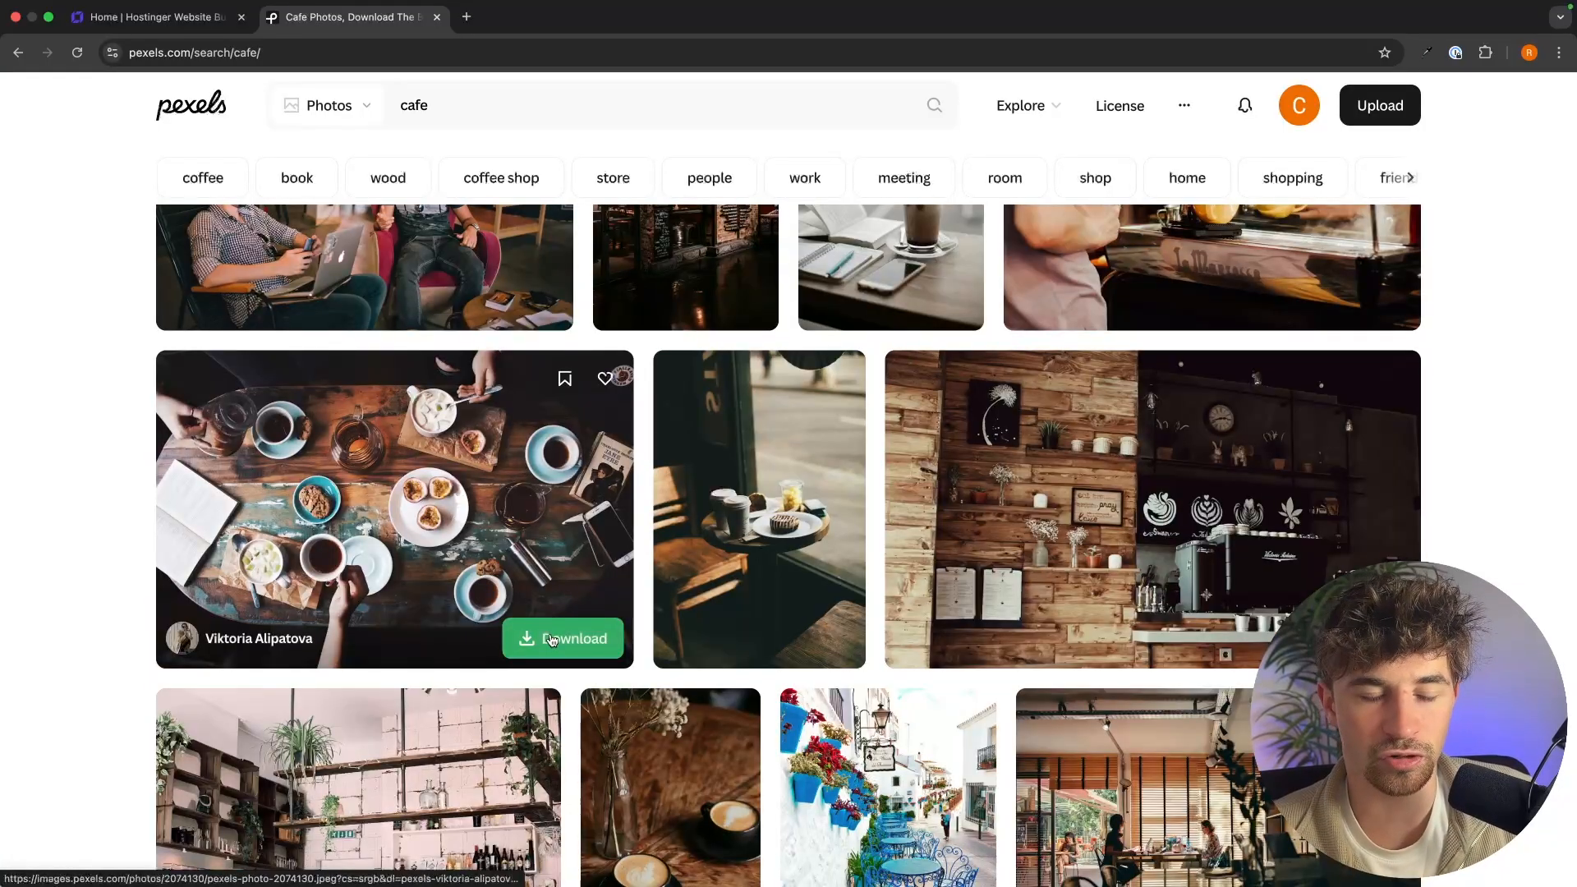
pyautogui.click(482, 579)
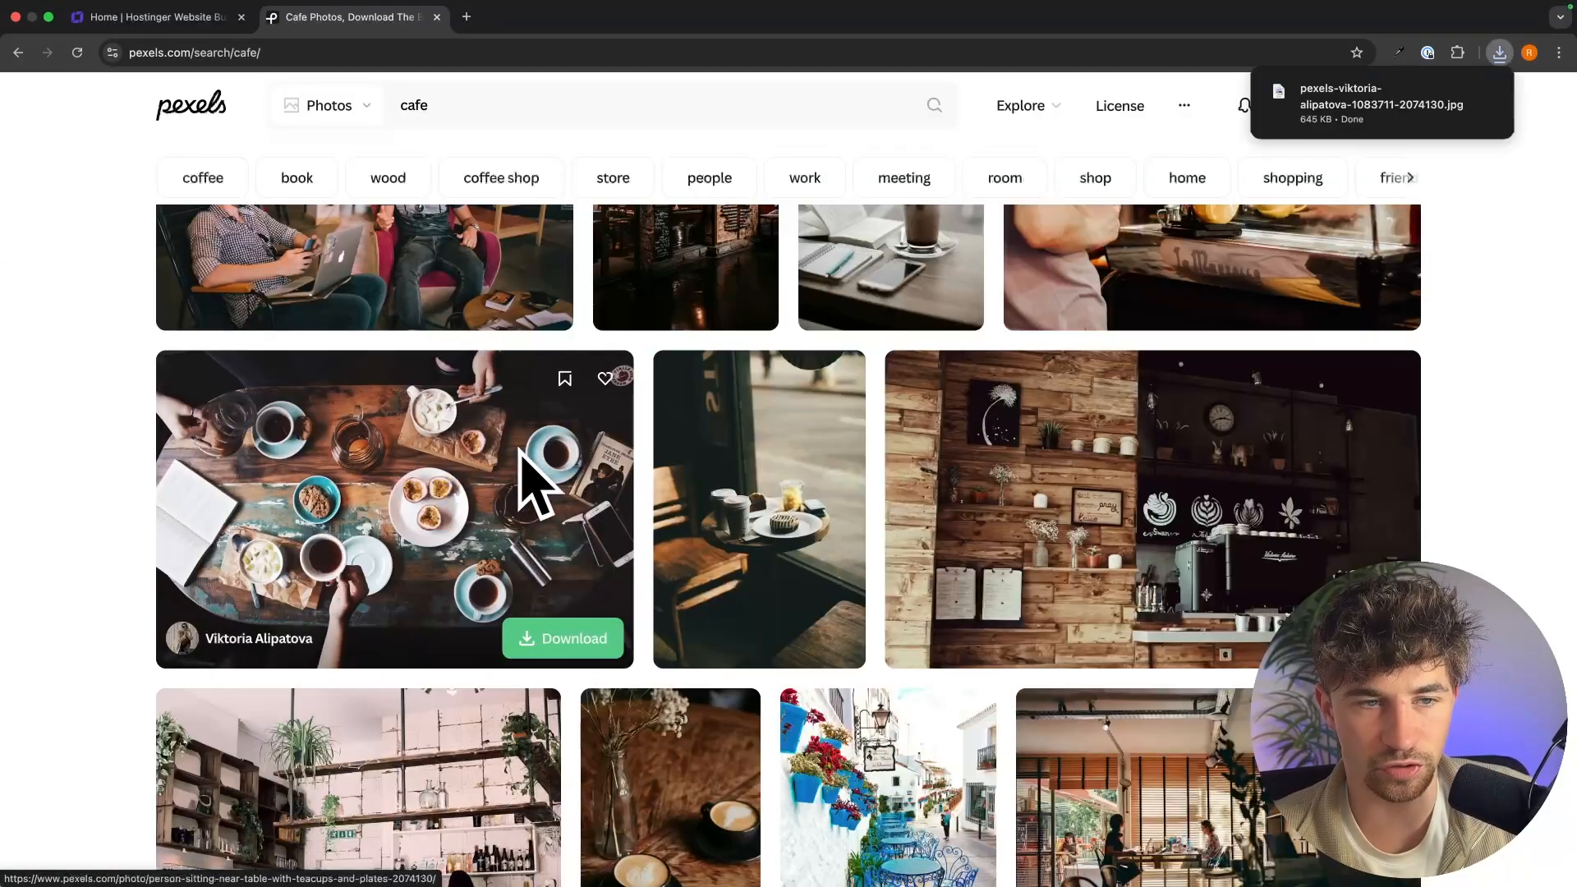
# Download the photo of the espresso machine with yellow cups and the photo of hands holding a latte in front of an apron
pyautogui.scroll(3, 1555, 296)
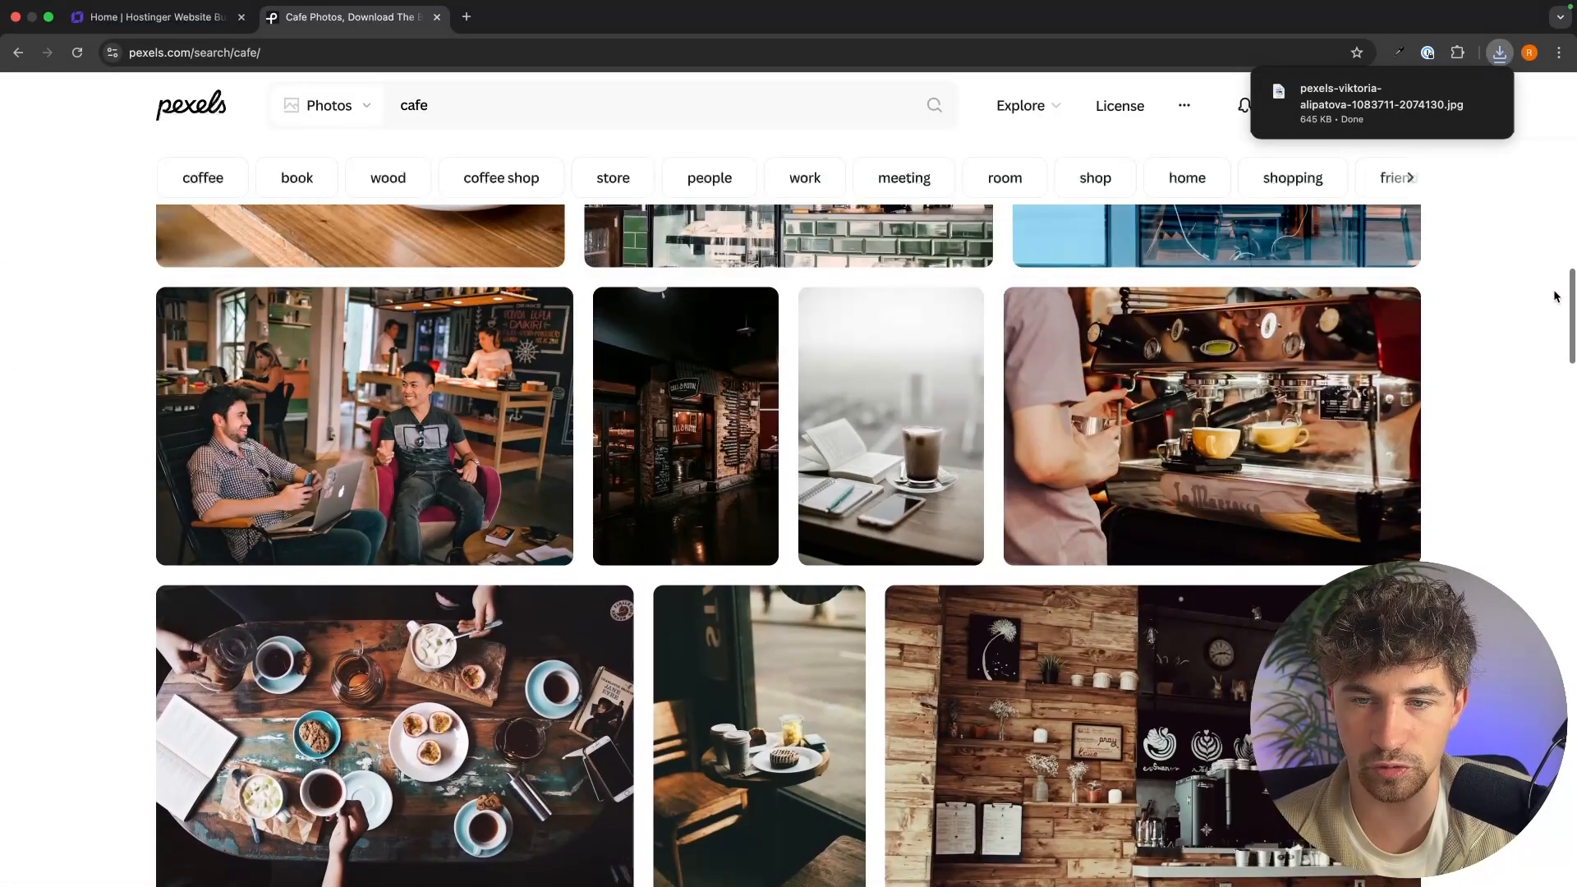
pyautogui.scroll(1, 1555, 296)
pyautogui.click(1363, 578)
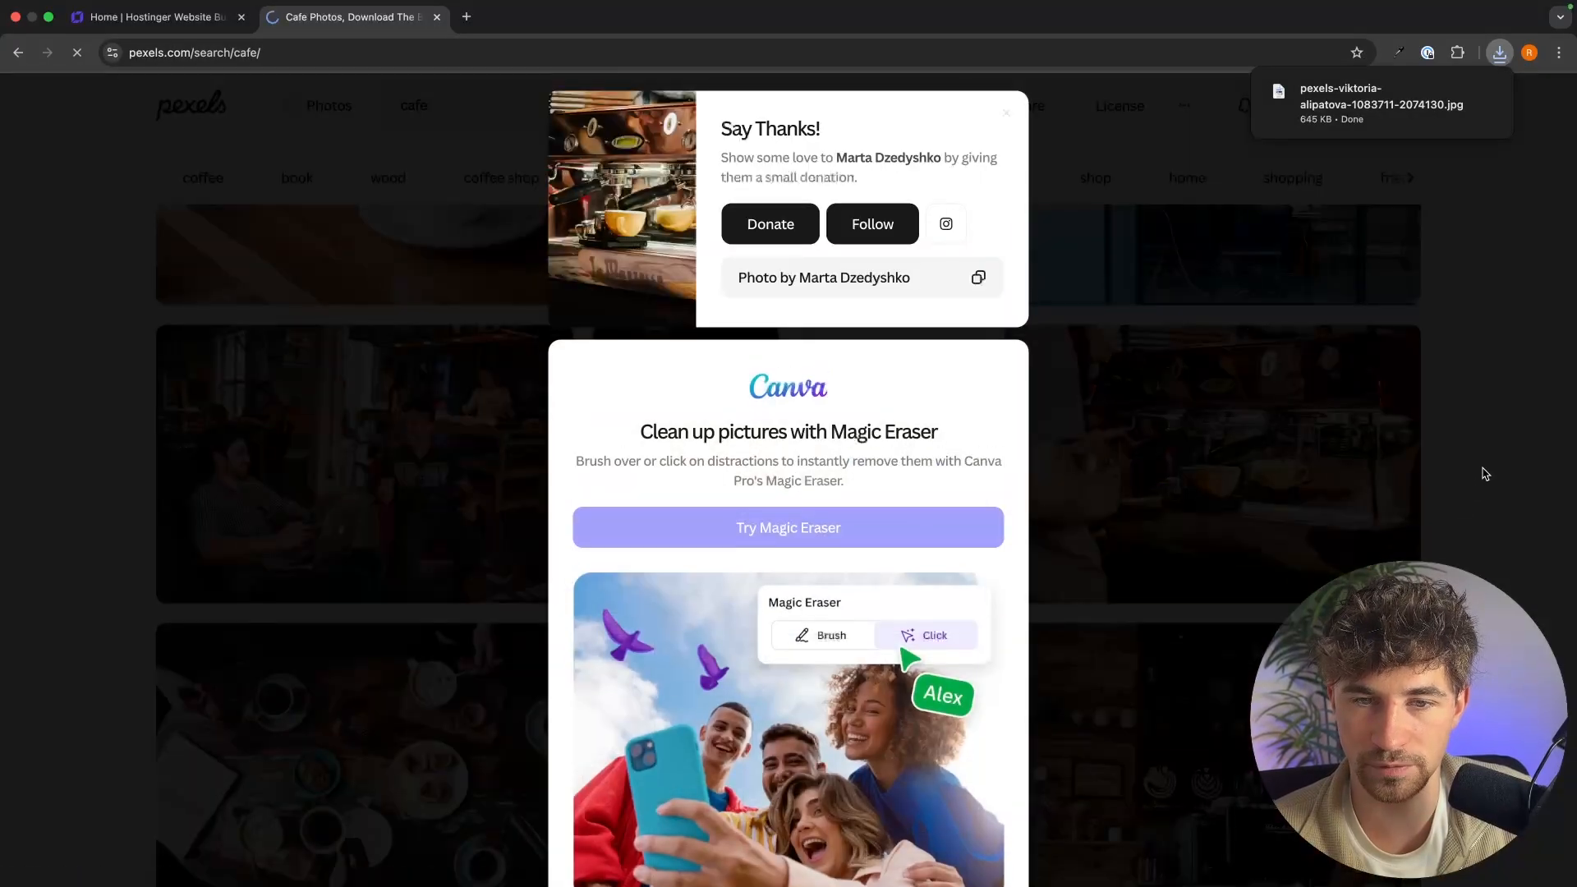
pyautogui.click(1485, 471)
pyautogui.scroll(3, 1485, 472)
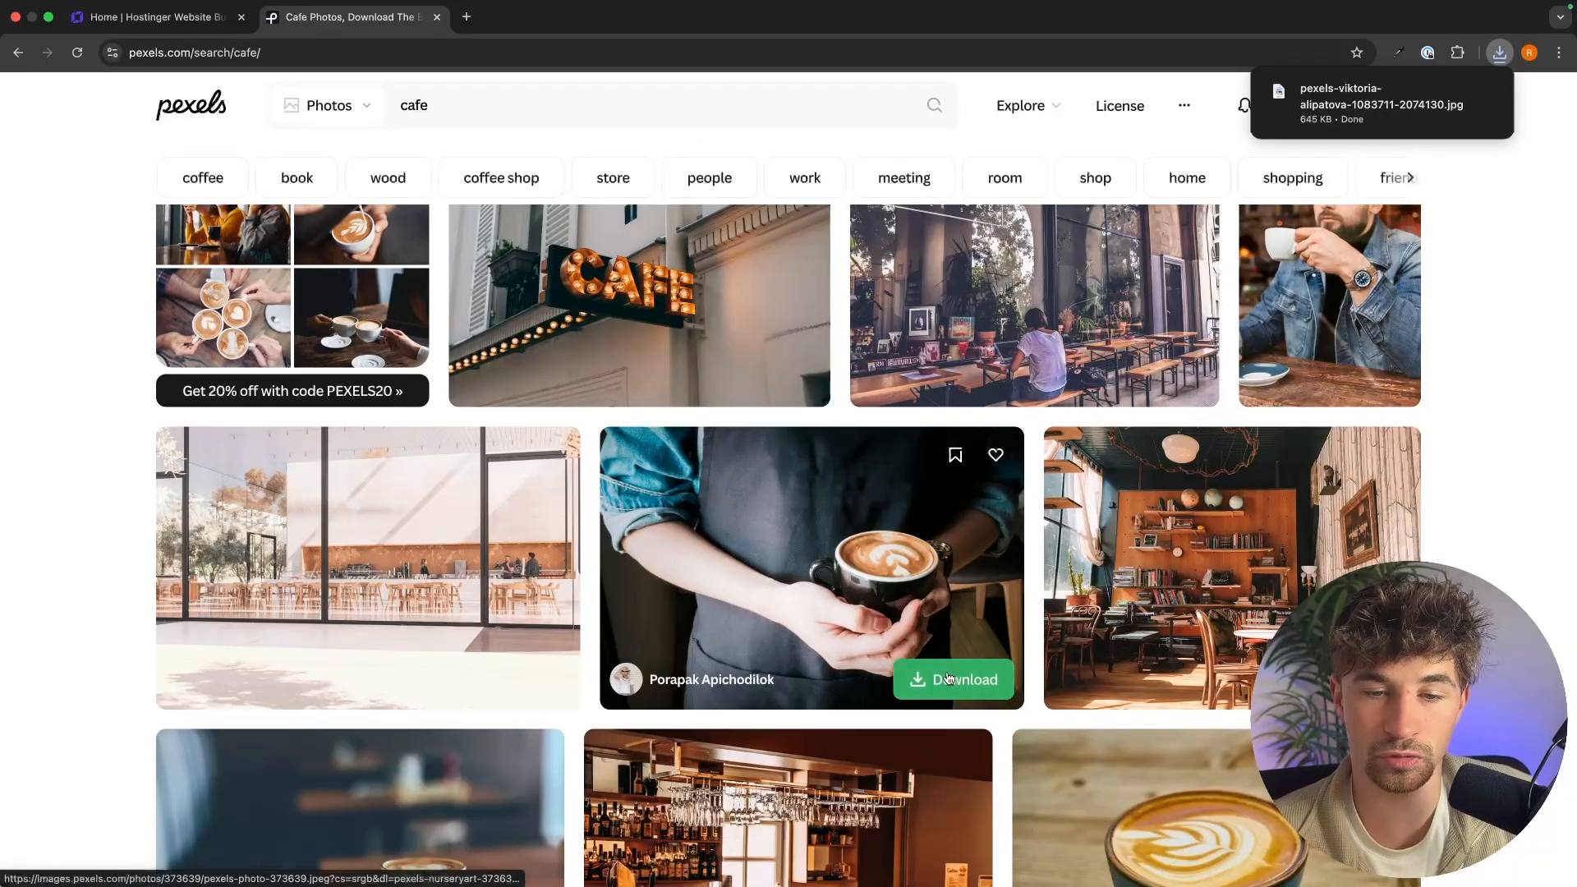
pyautogui.click(940, 677)
pyautogui.click(1070, 495)
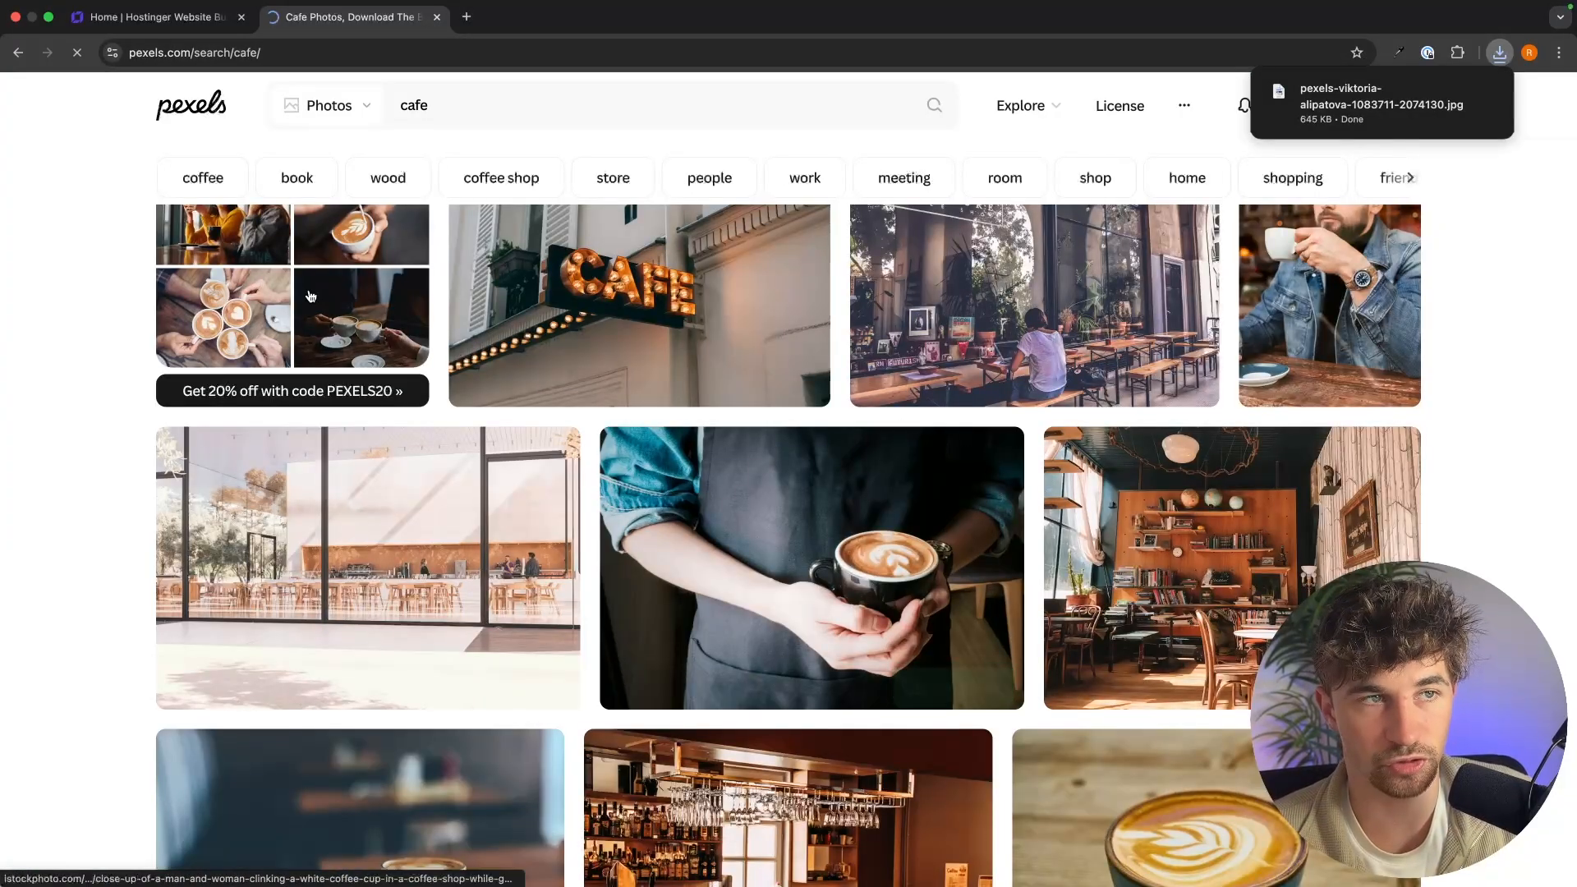
# Return to Hostinger Website Builder and, while replacing the hero section's background image, upload the three cafe photos from the Downloads folder
pyautogui.click(157, 17)
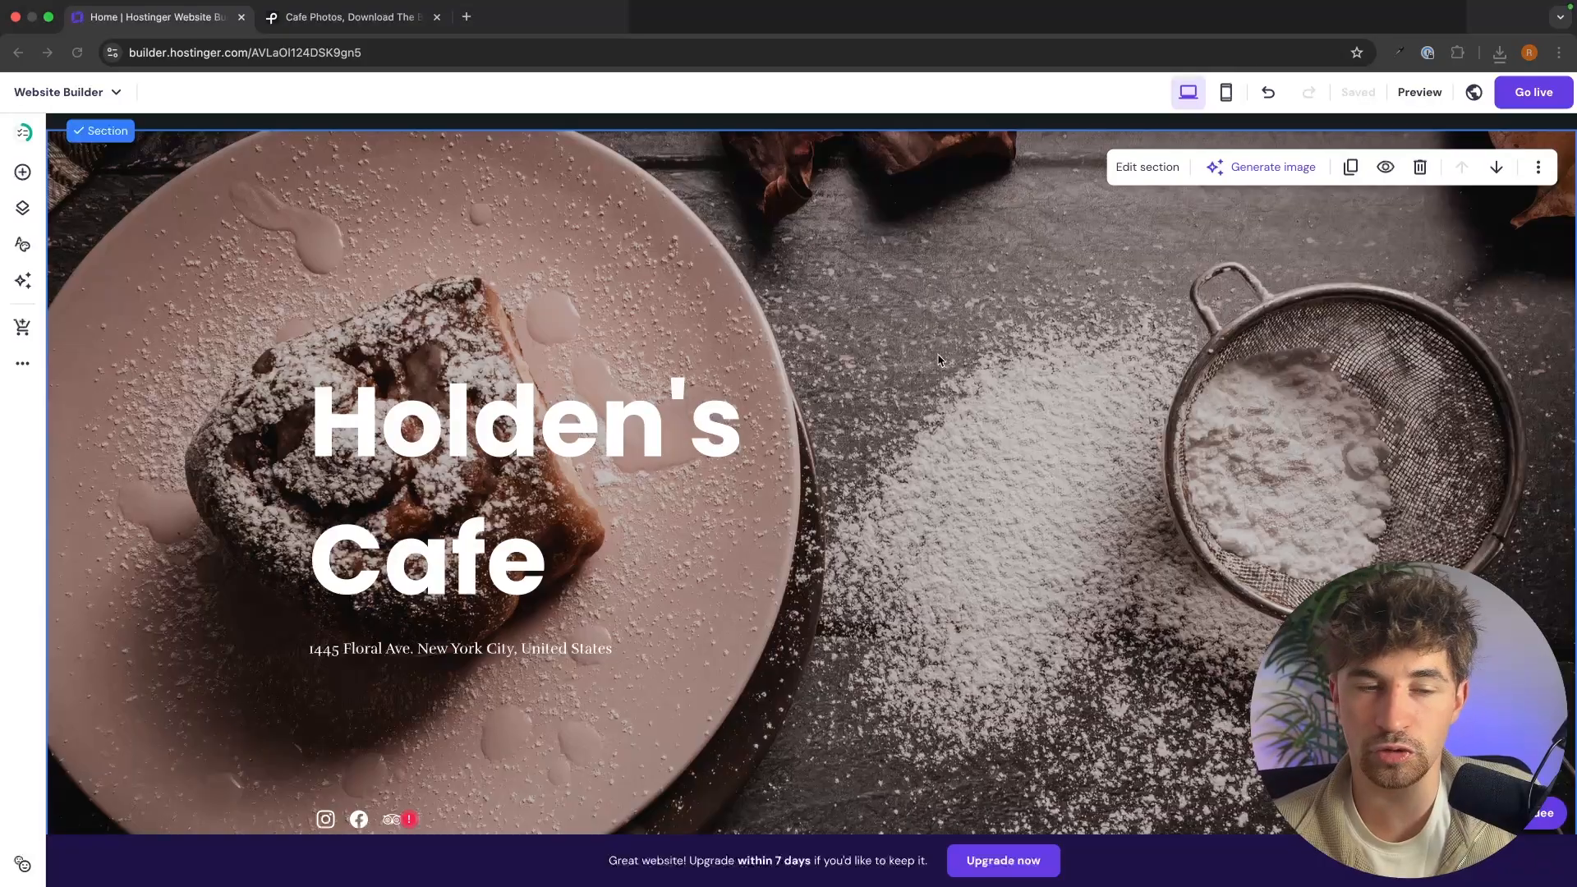
pyautogui.click(1017, 348)
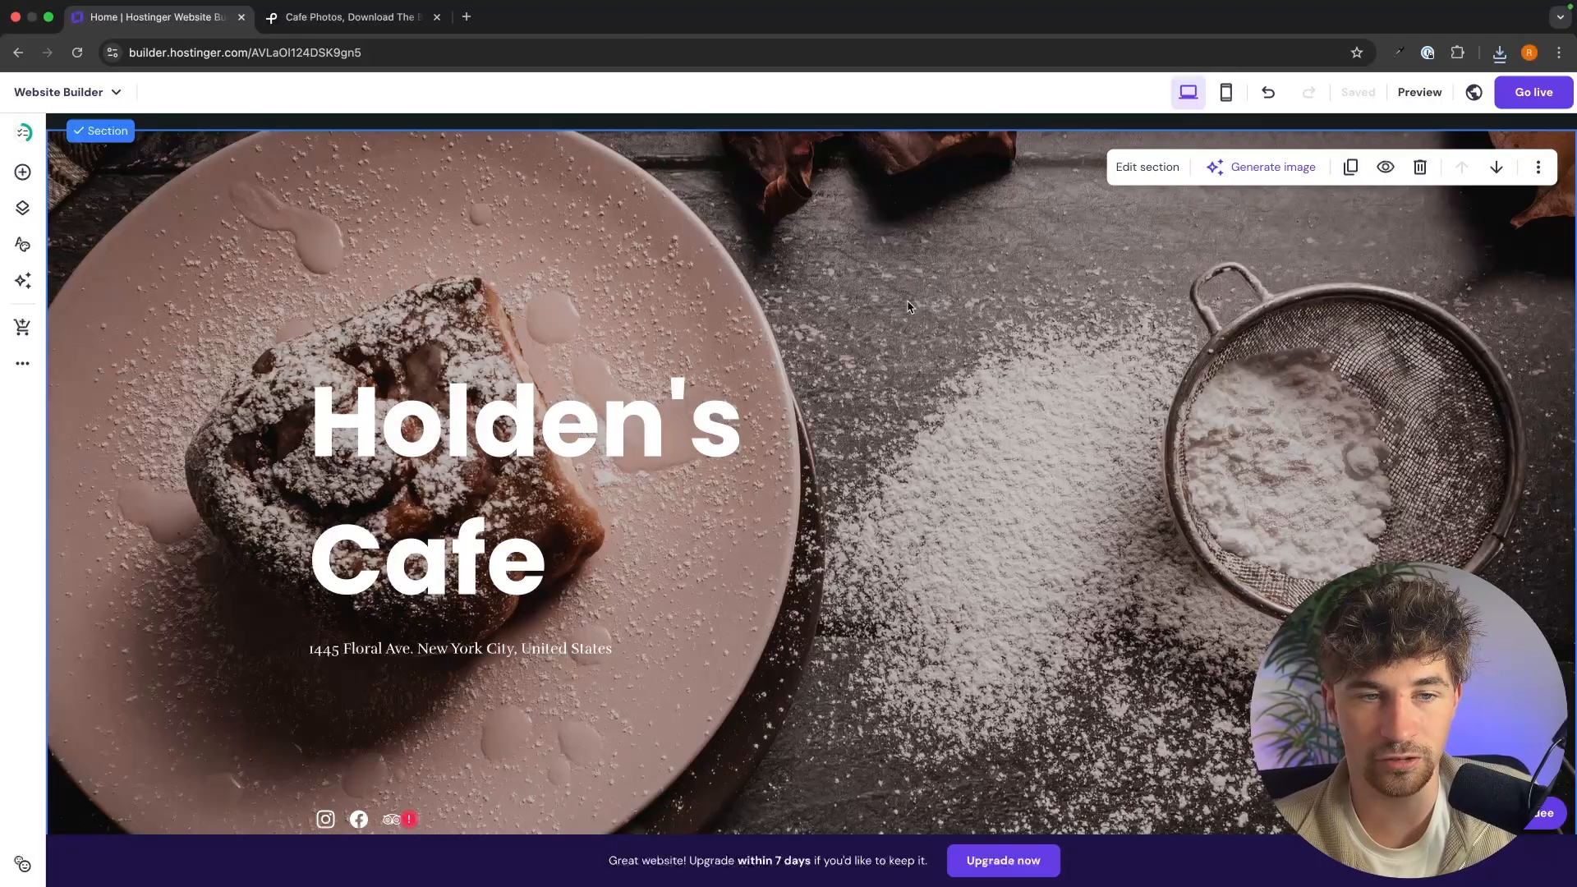
pyautogui.scroll(-1, 908, 306)
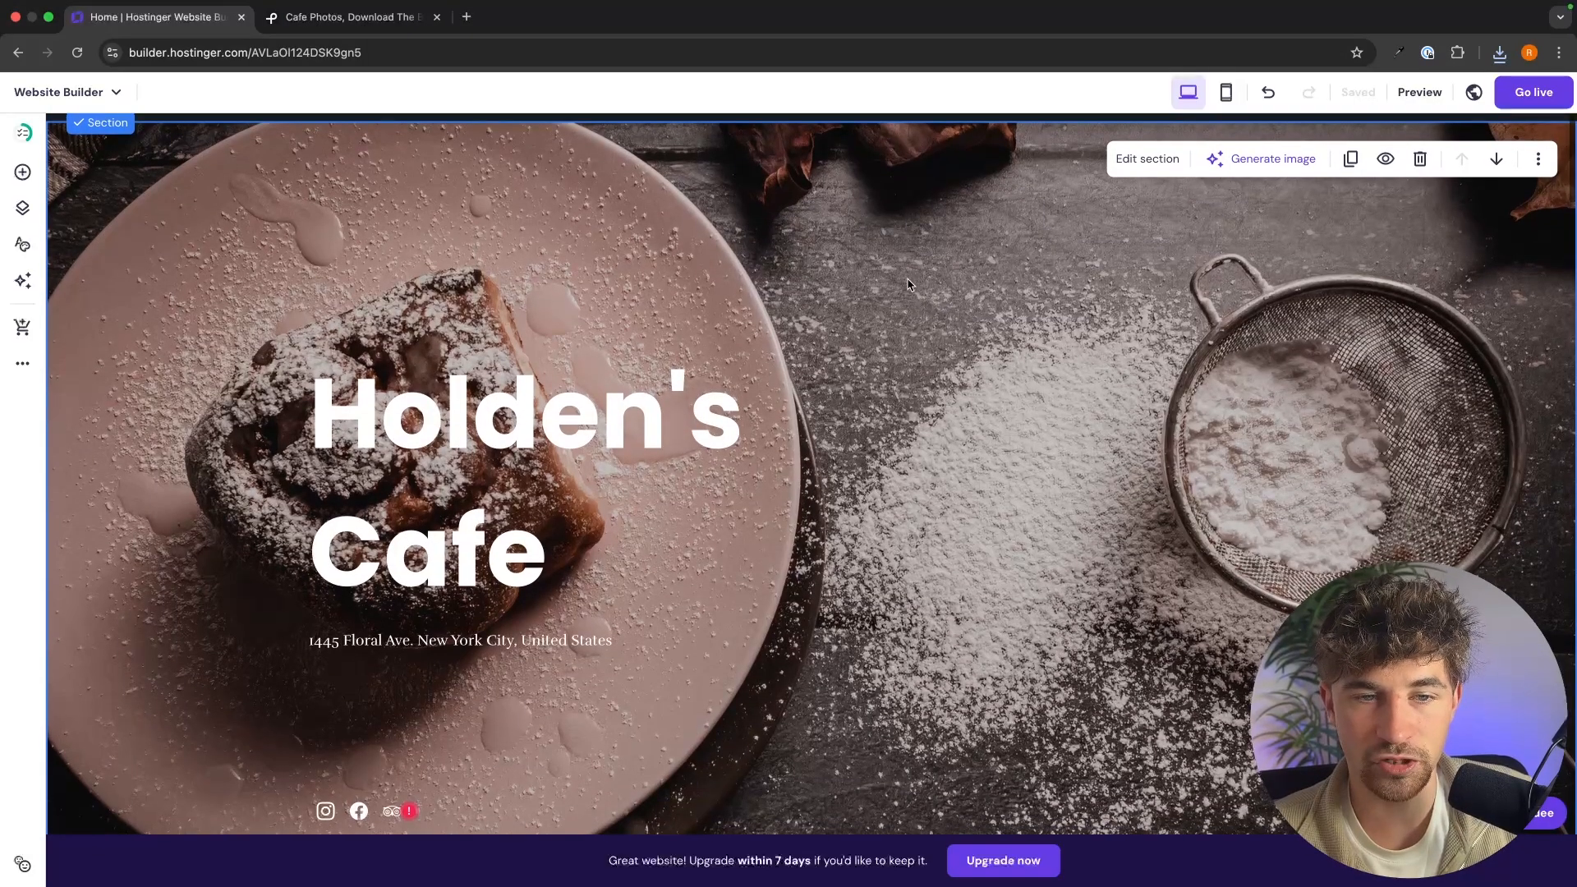
pyautogui.click(1146, 159)
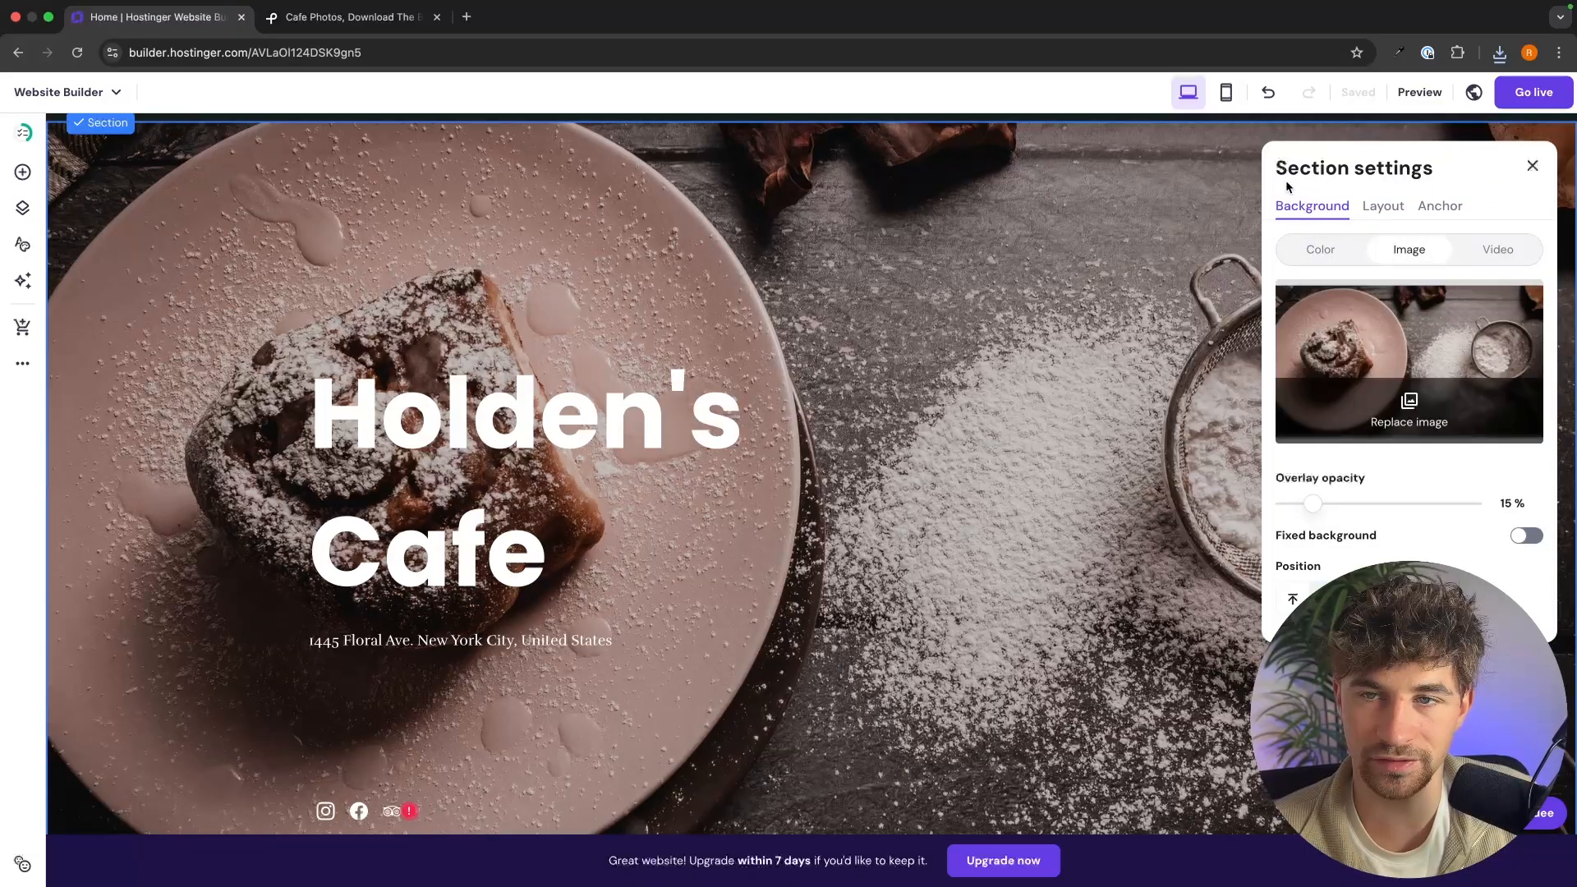
pyautogui.click(1407, 361)
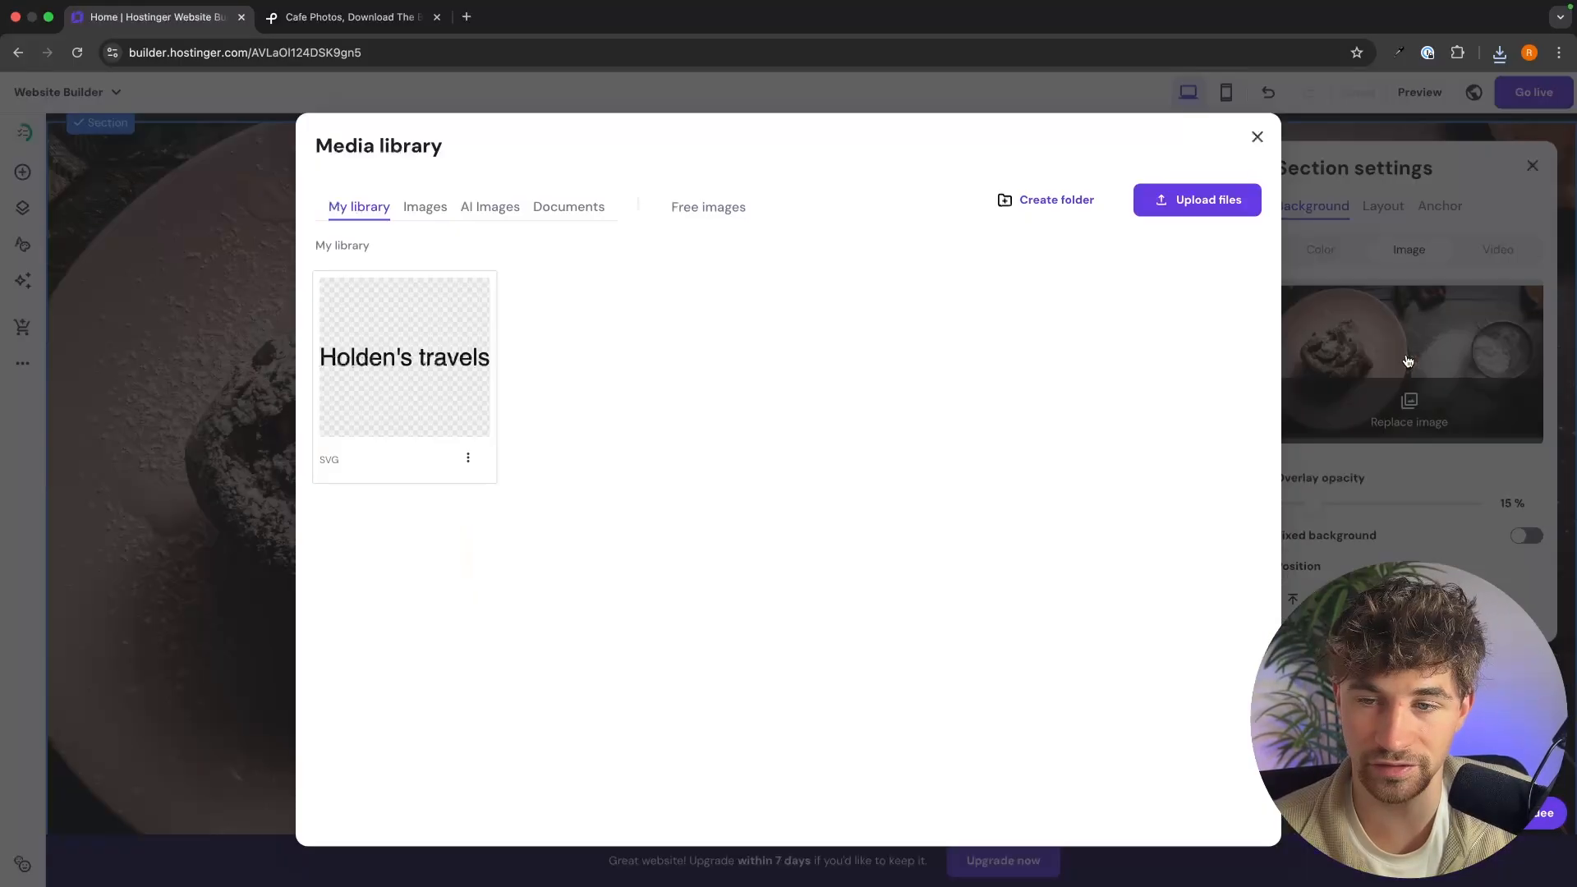
pyautogui.click(1230, 197)
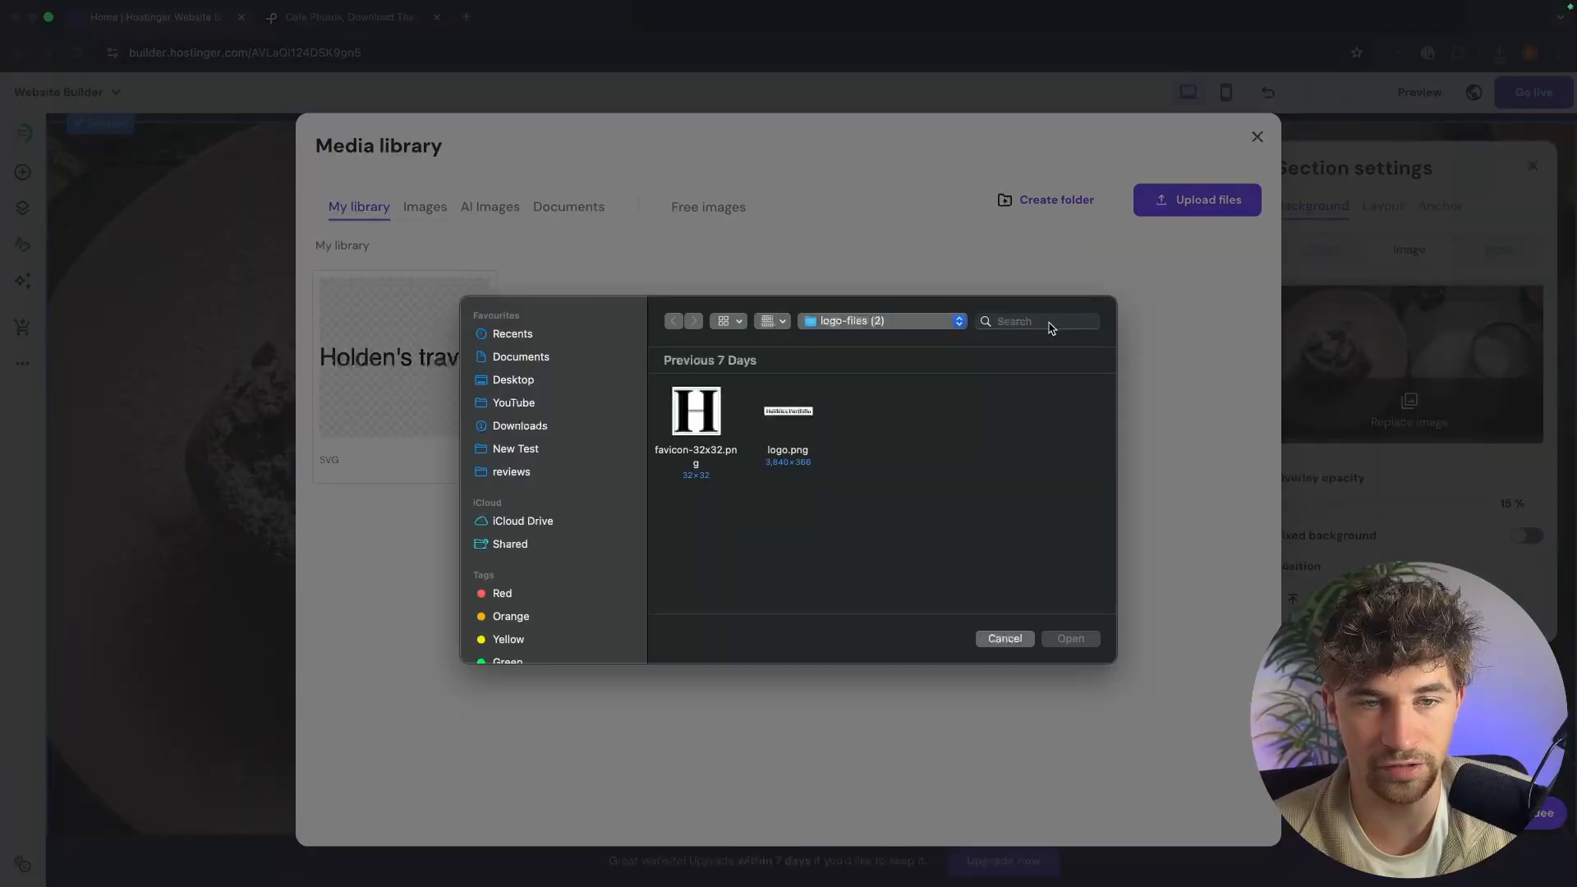
pyautogui.click(520, 425)
pyautogui.moveTo(940, 444); pyautogui.dragTo(696, 399)
pyautogui.click(1070, 638)
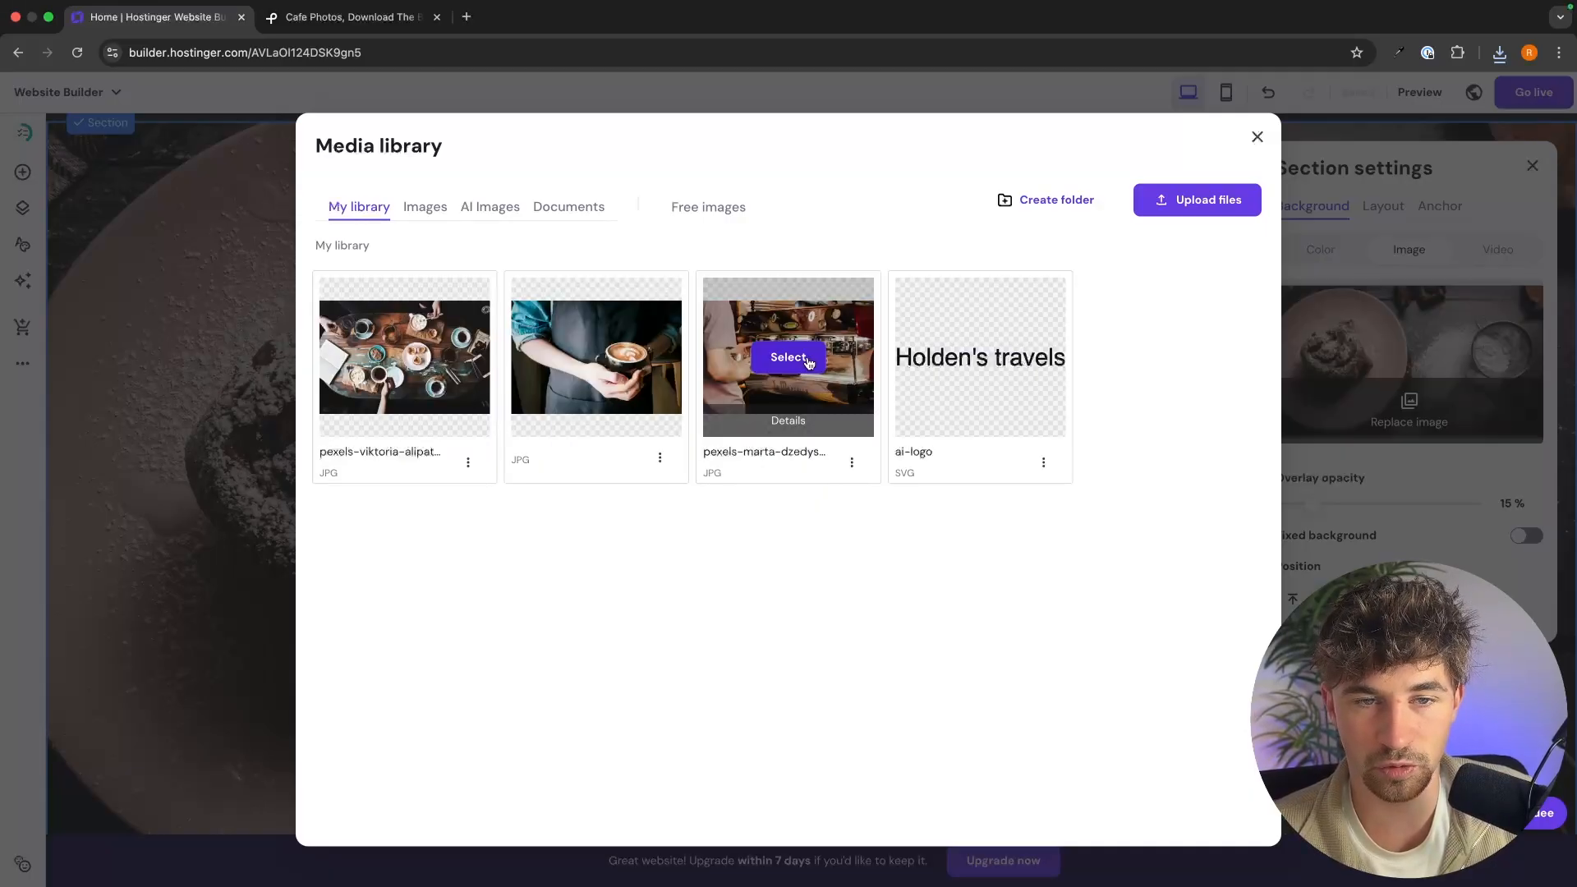
# Use the espresso machine photo as the hero background and set its overlay opacity to 35%
pyautogui.click(788, 357)
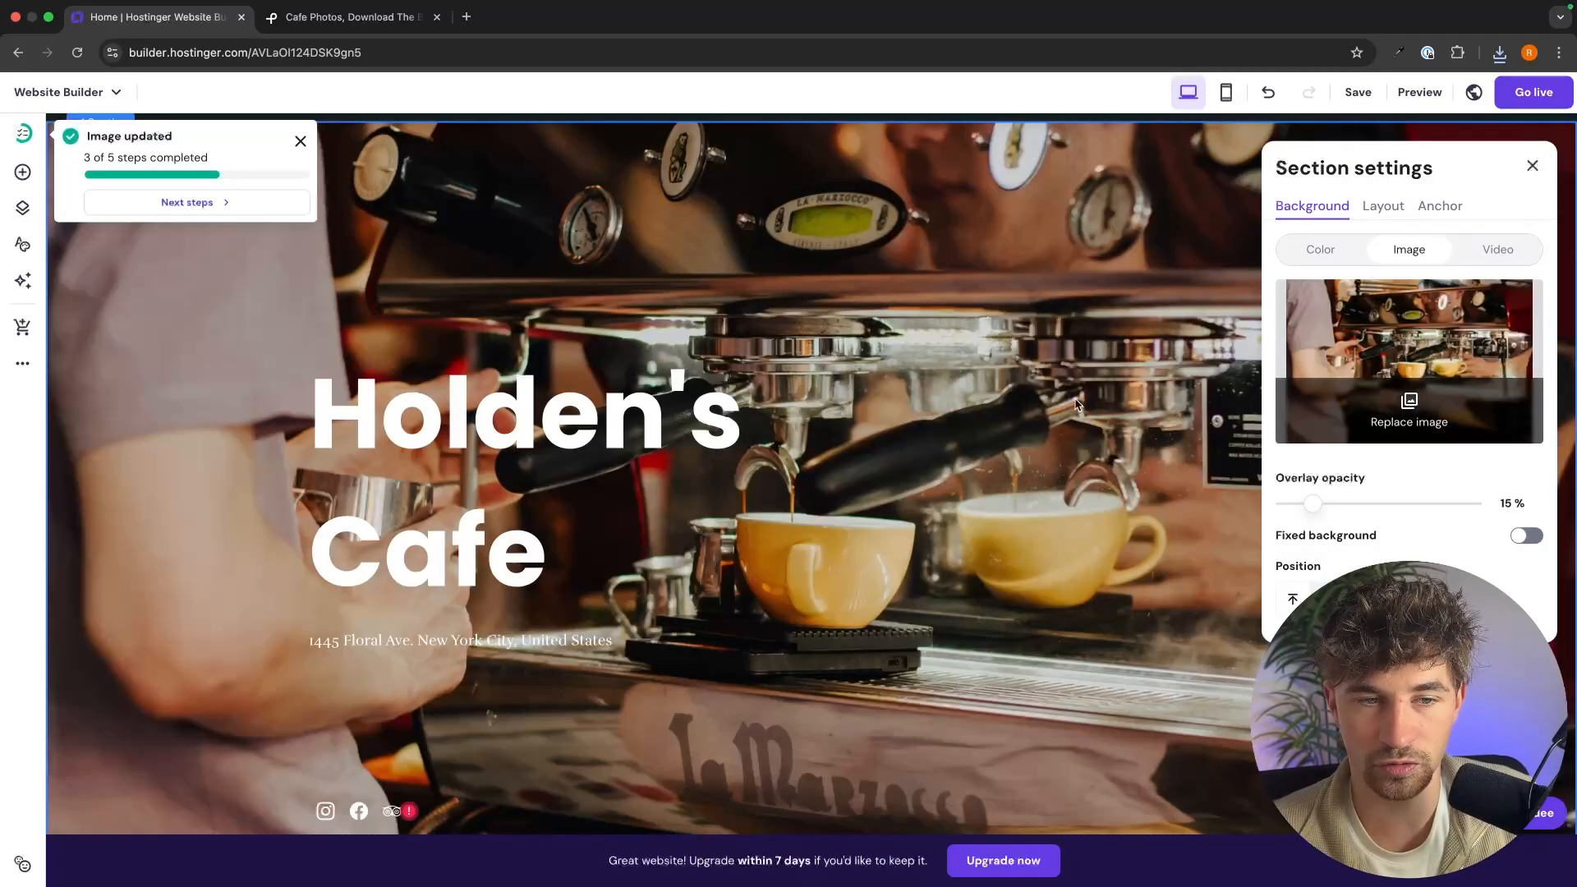
pyautogui.moveTo(1318, 502); pyautogui.dragTo(1339, 502)
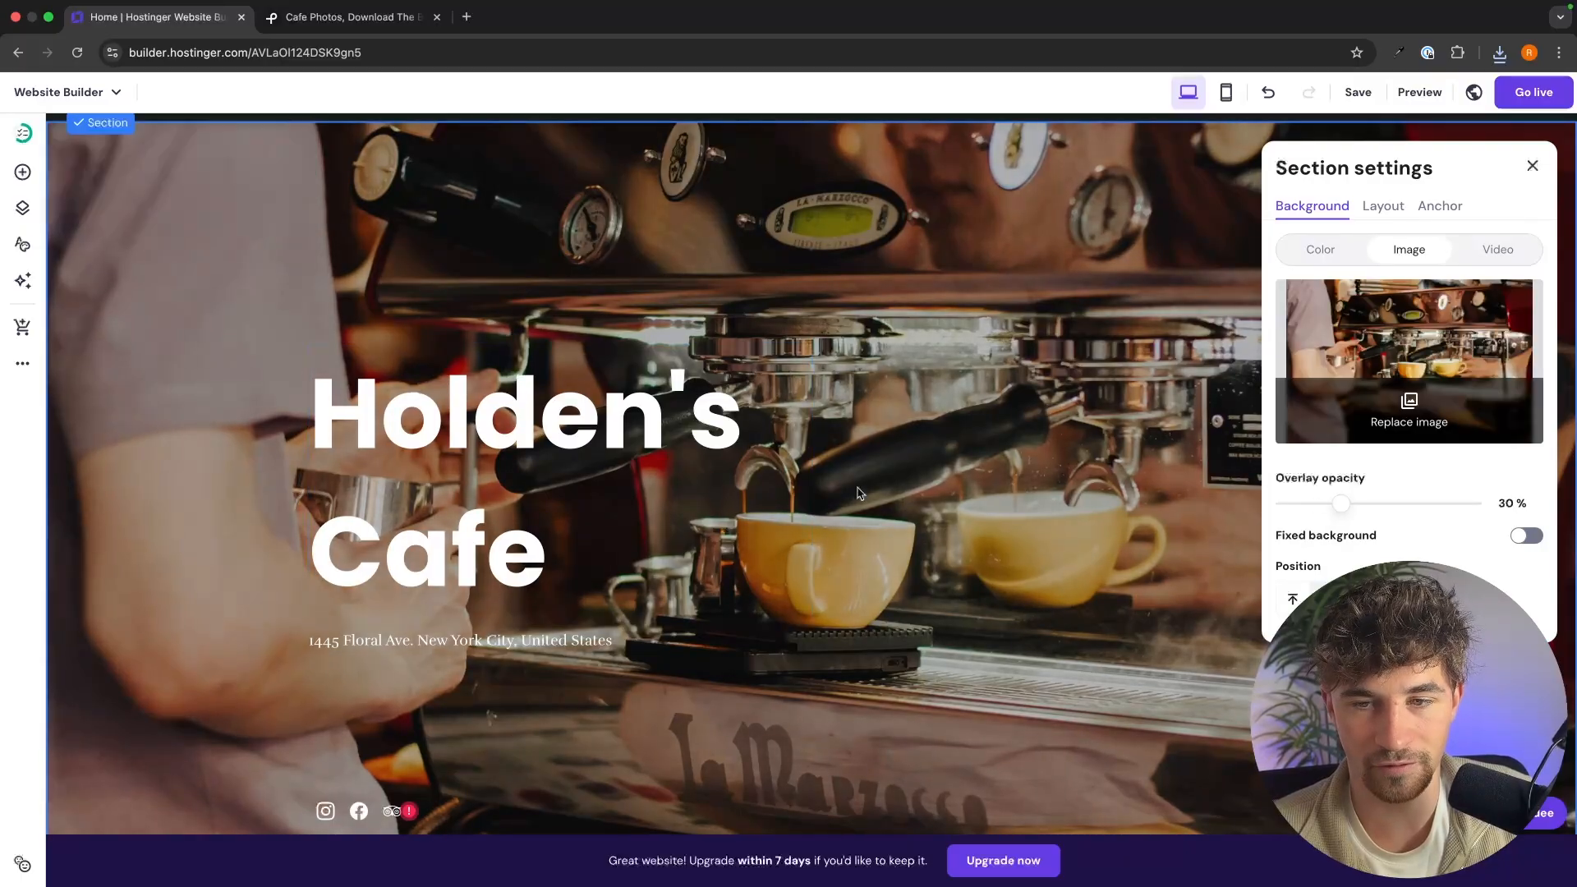
pyautogui.moveTo(1336, 508)
pyautogui.mouseDown()
pyautogui.moveTo(1478, 504)
pyautogui.moveTo(1345, 510)
pyautogui.mouseUp()
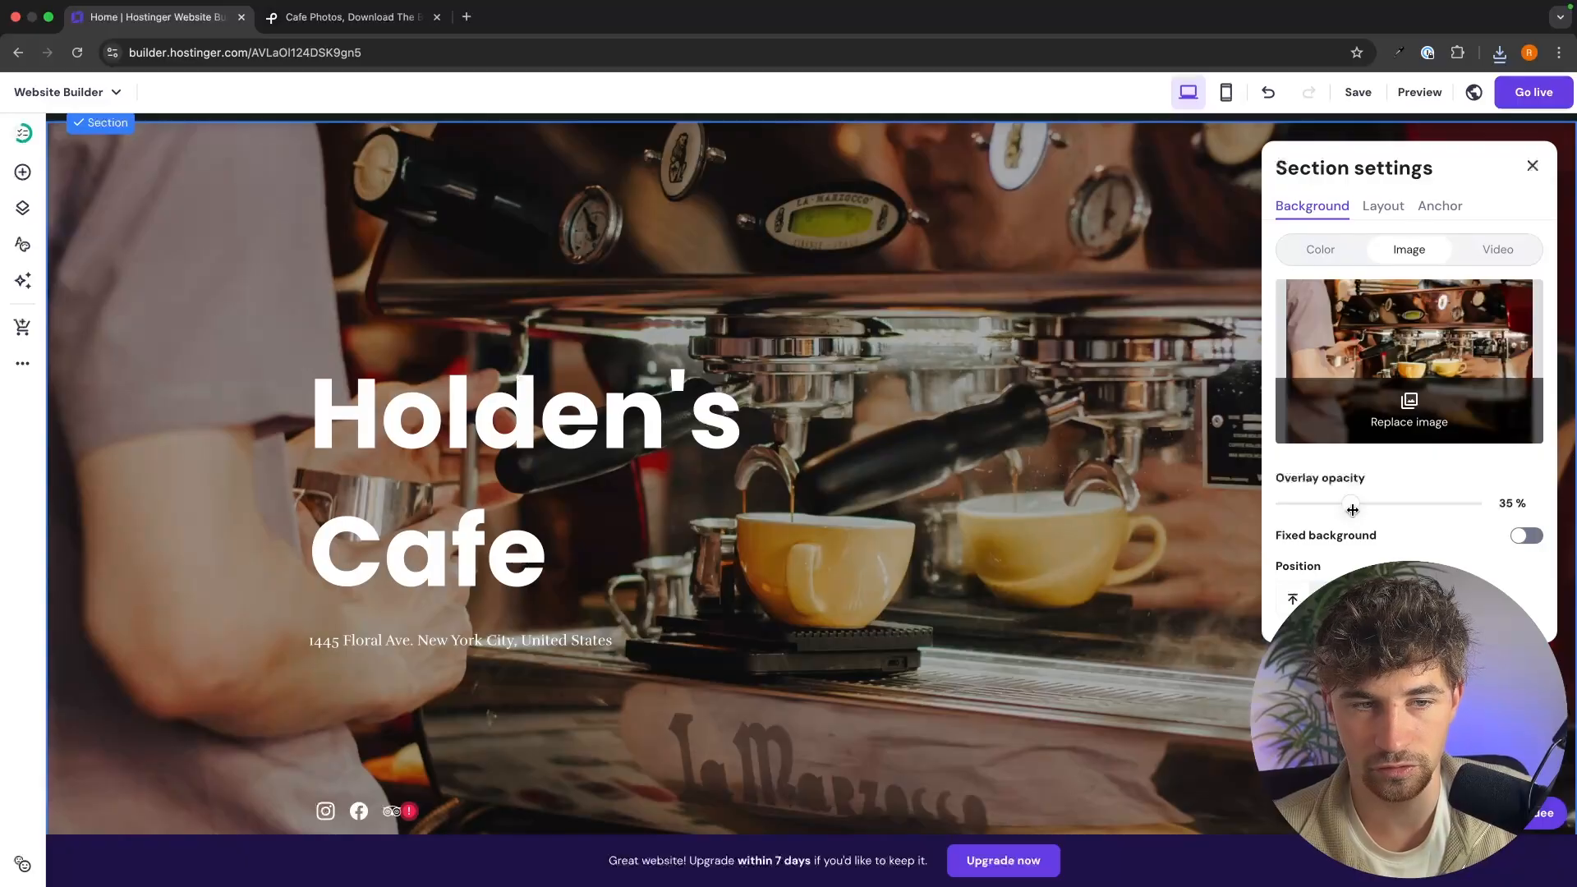
# Try the latte photo and the overhead table photo as the hero background, return to the espresso machine photo, and close the section settings
pyautogui.click(1409, 410)
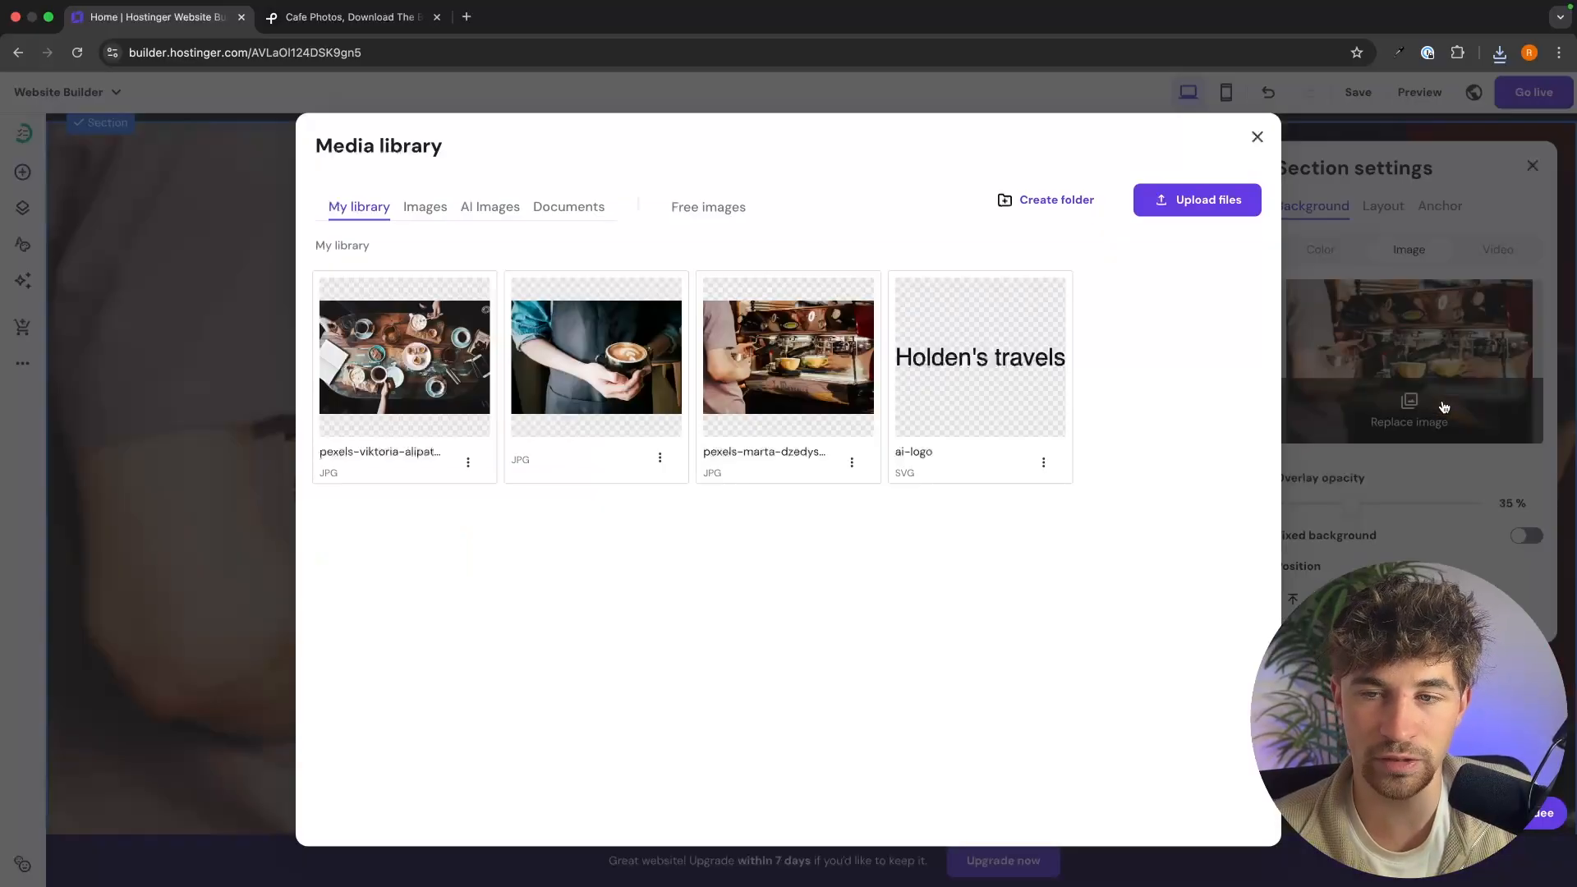
pyautogui.click(598, 356)
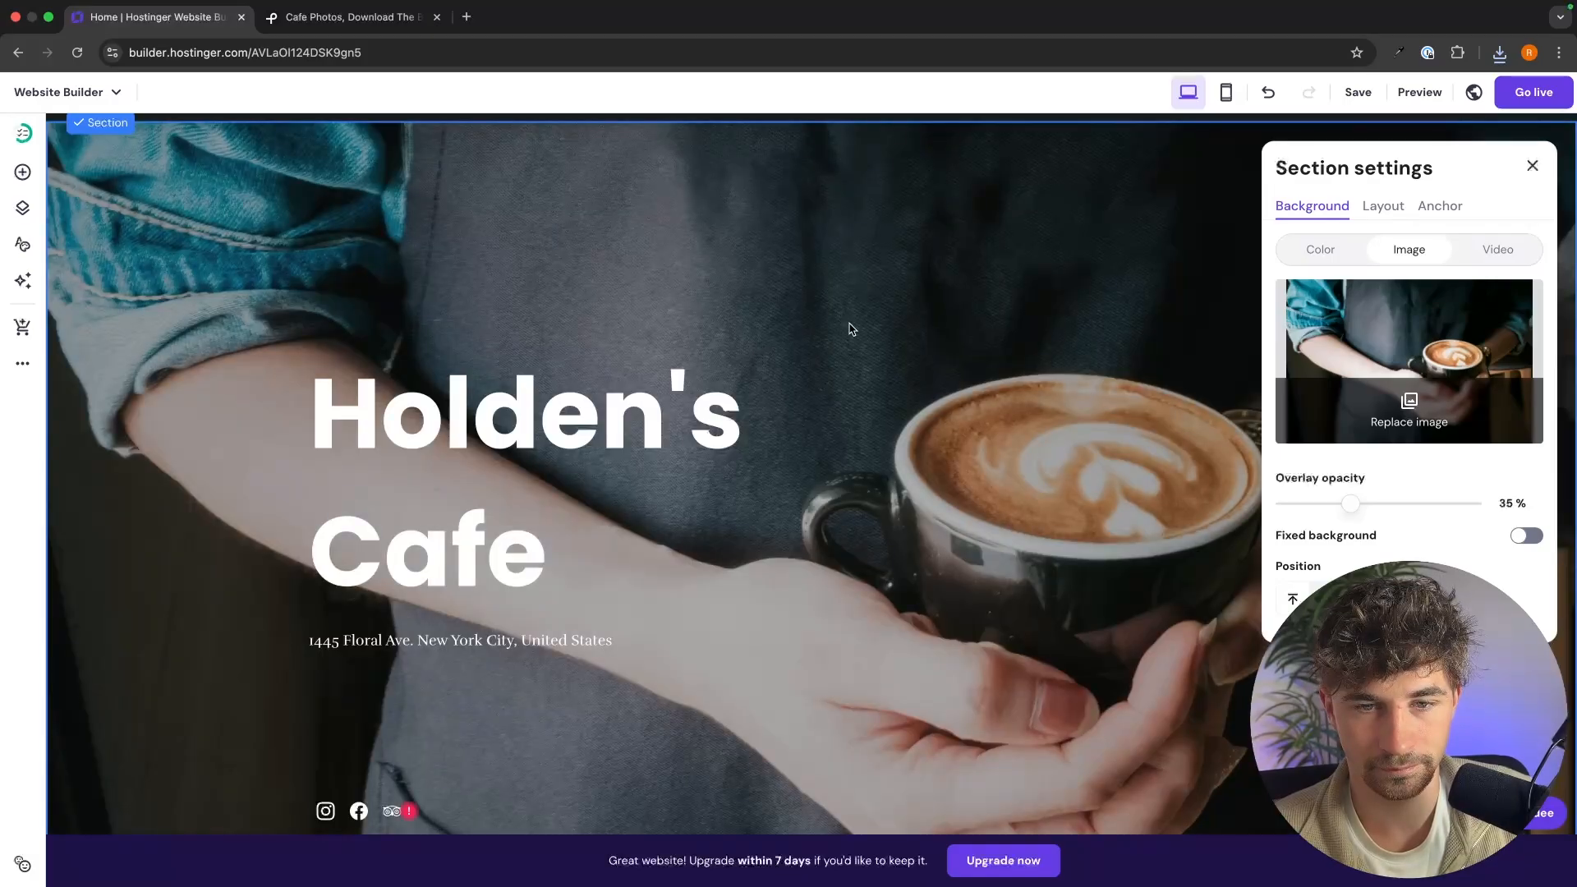
pyautogui.click(1395, 415)
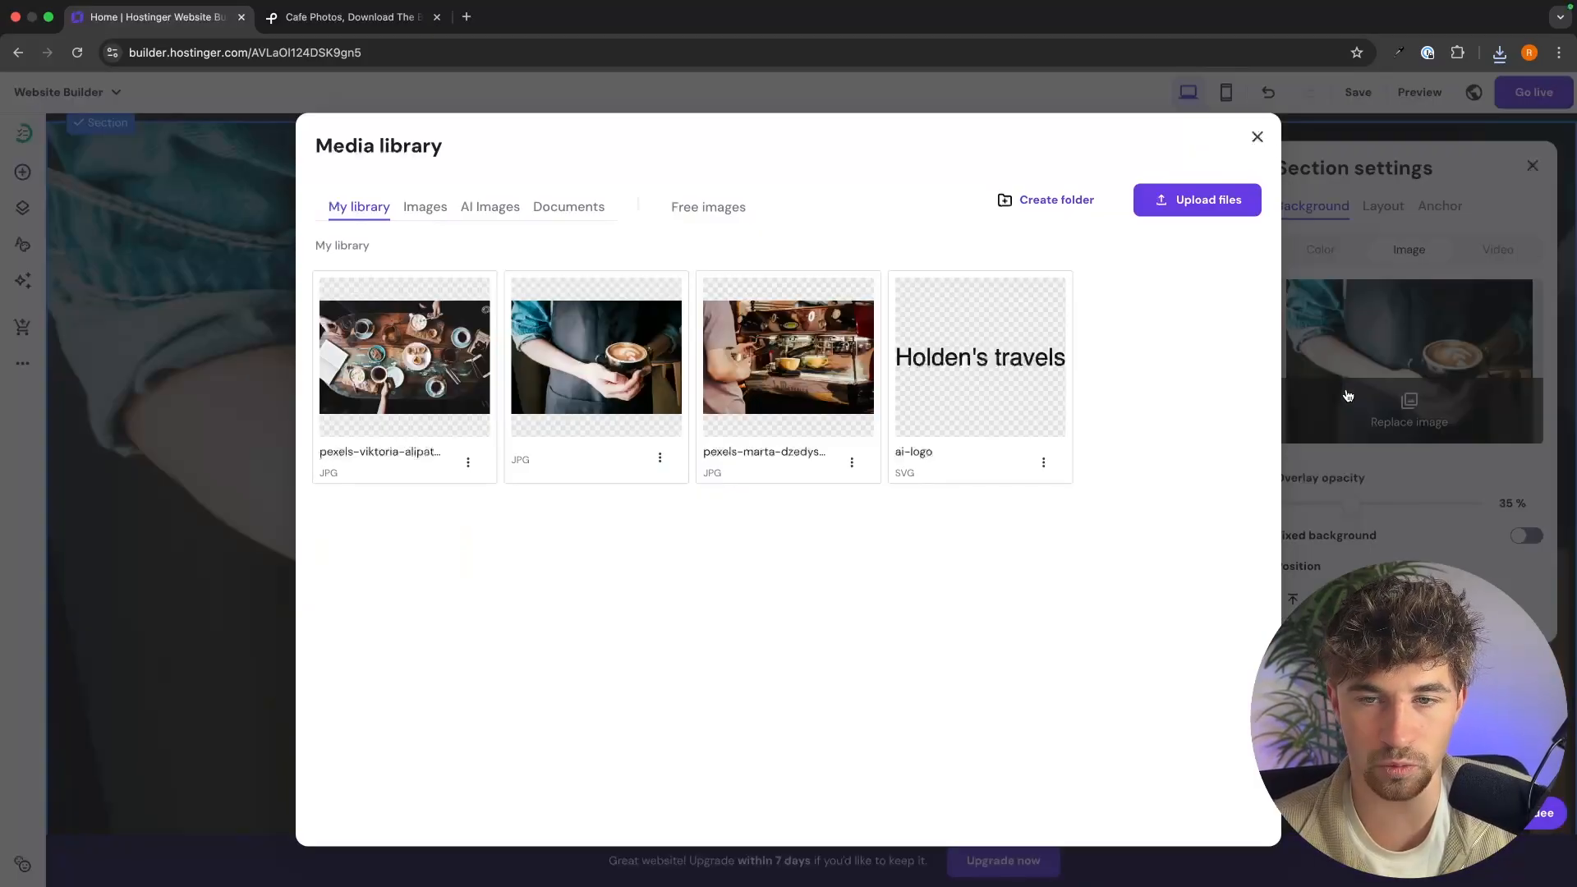
pyautogui.click(424, 362)
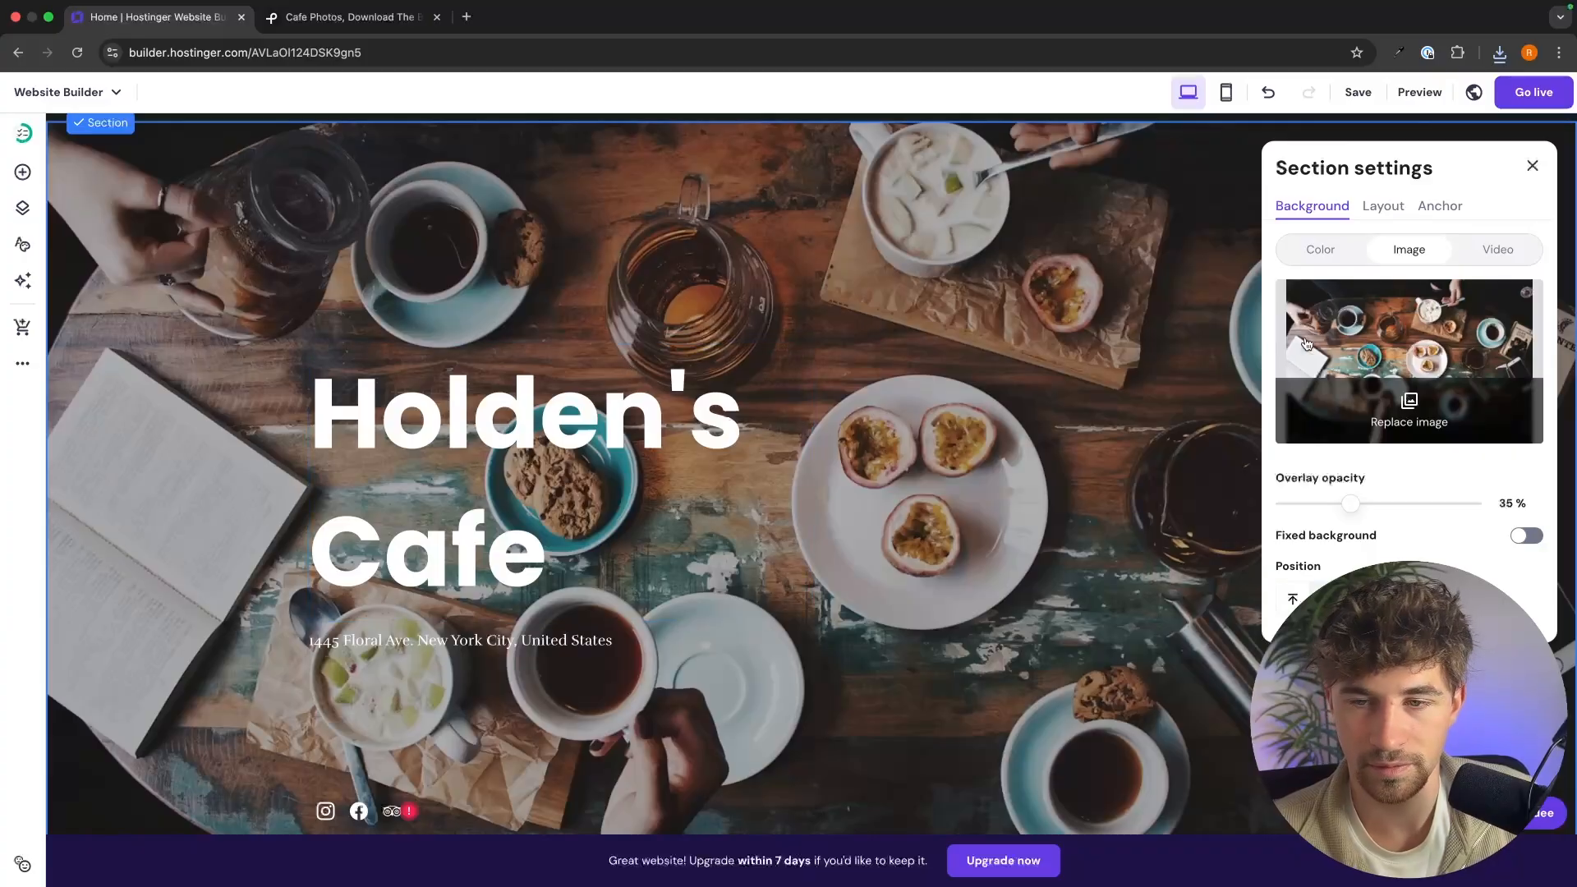
pyautogui.click(1394, 361)
pyautogui.click(774, 361)
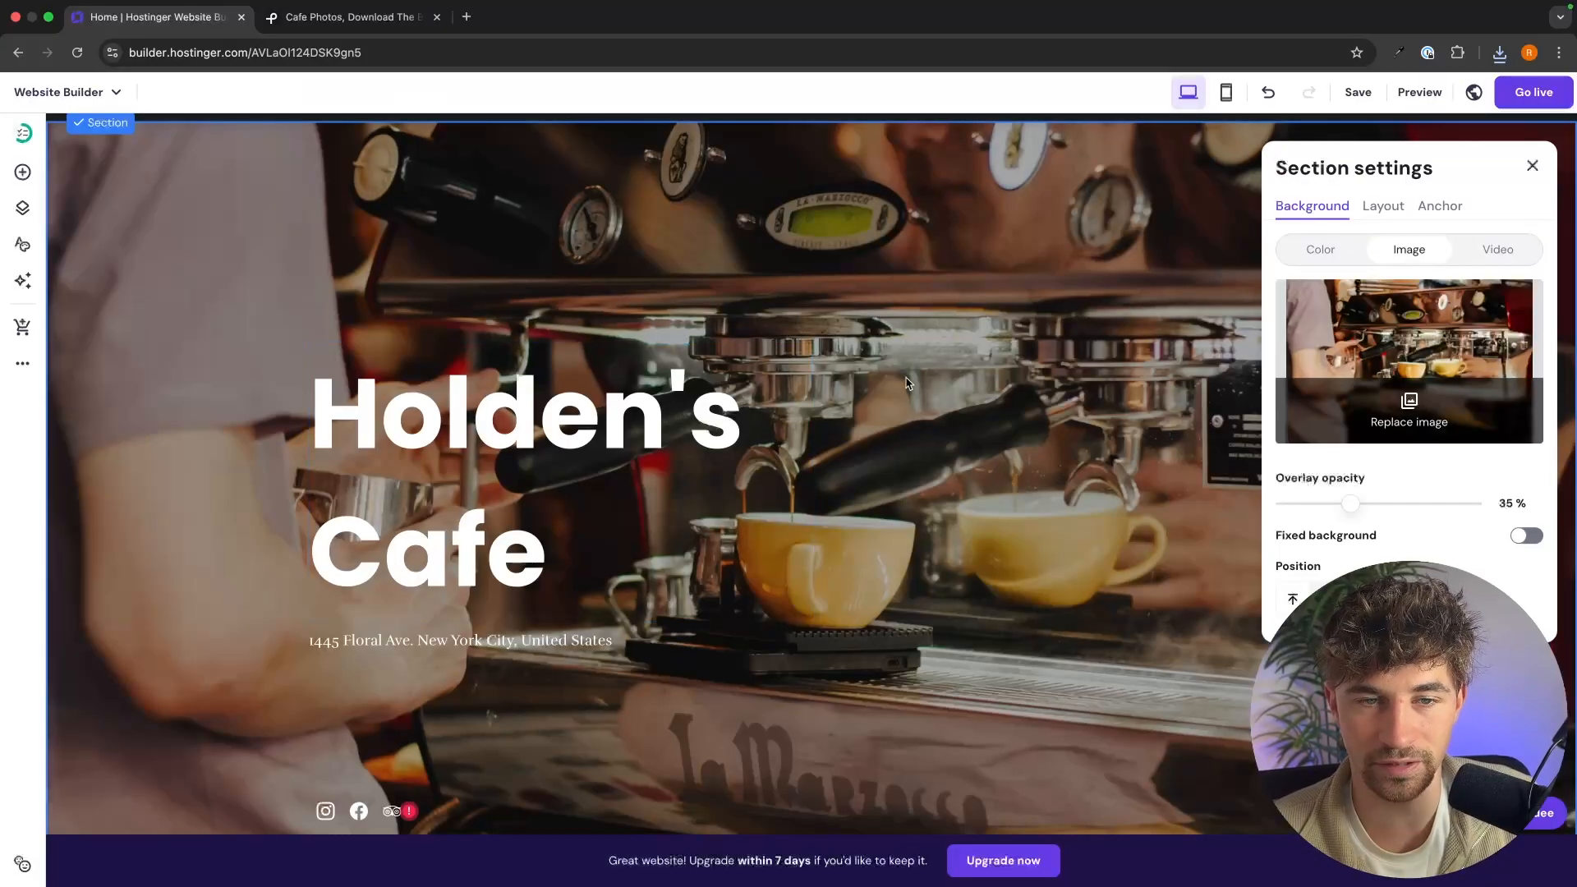
pyautogui.click(1095, 408)
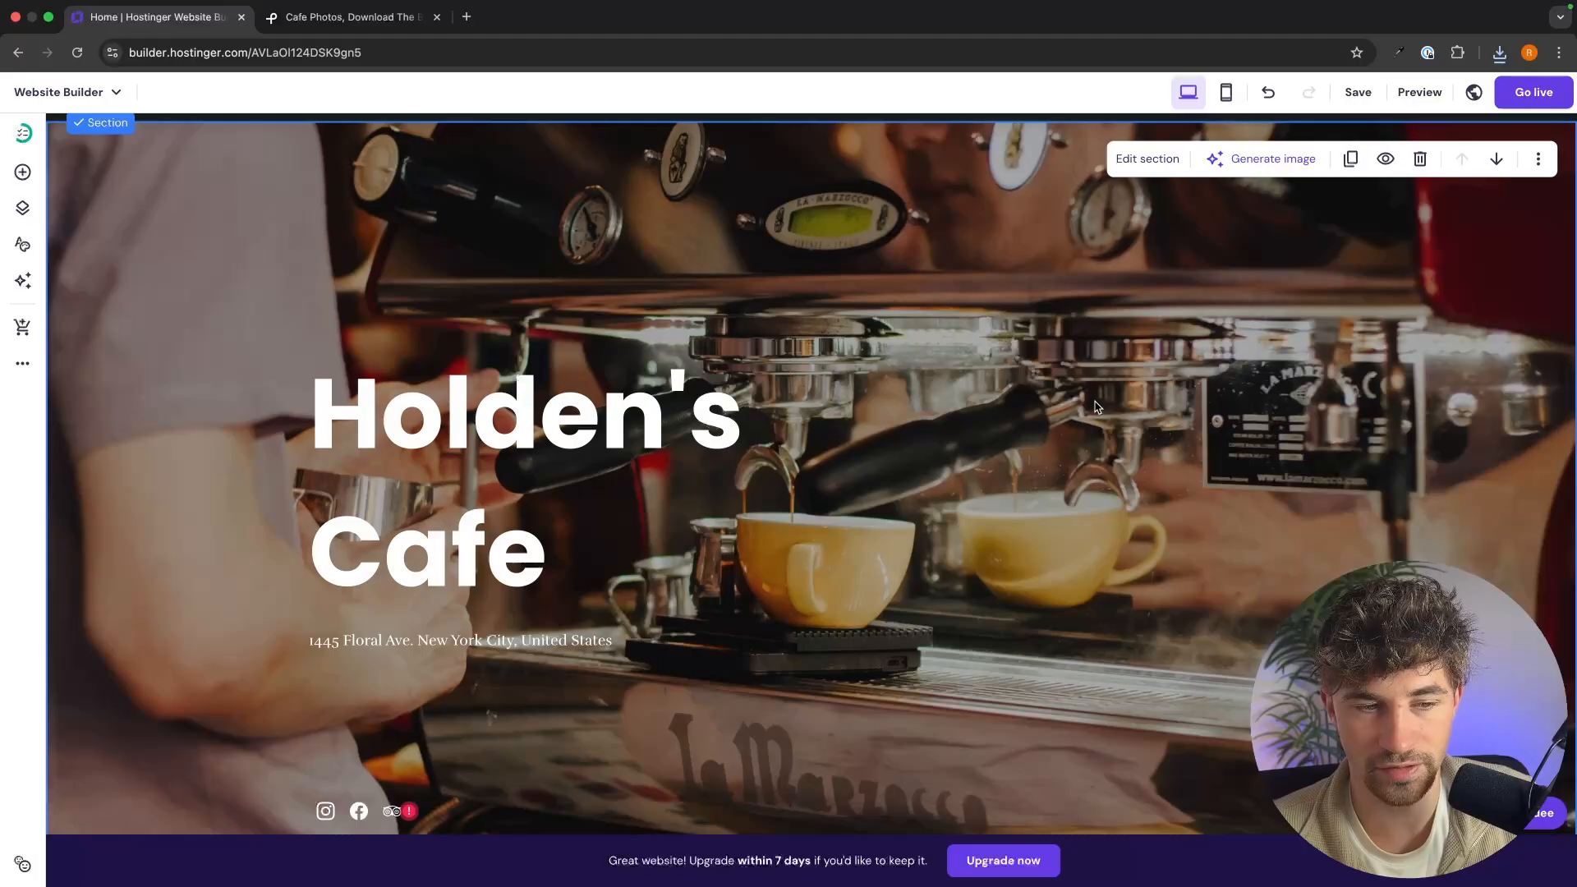
# Replace the address line under the hero heading with "The Shard, London"
pyautogui.click(482, 640)
pyautogui.click(481, 639)
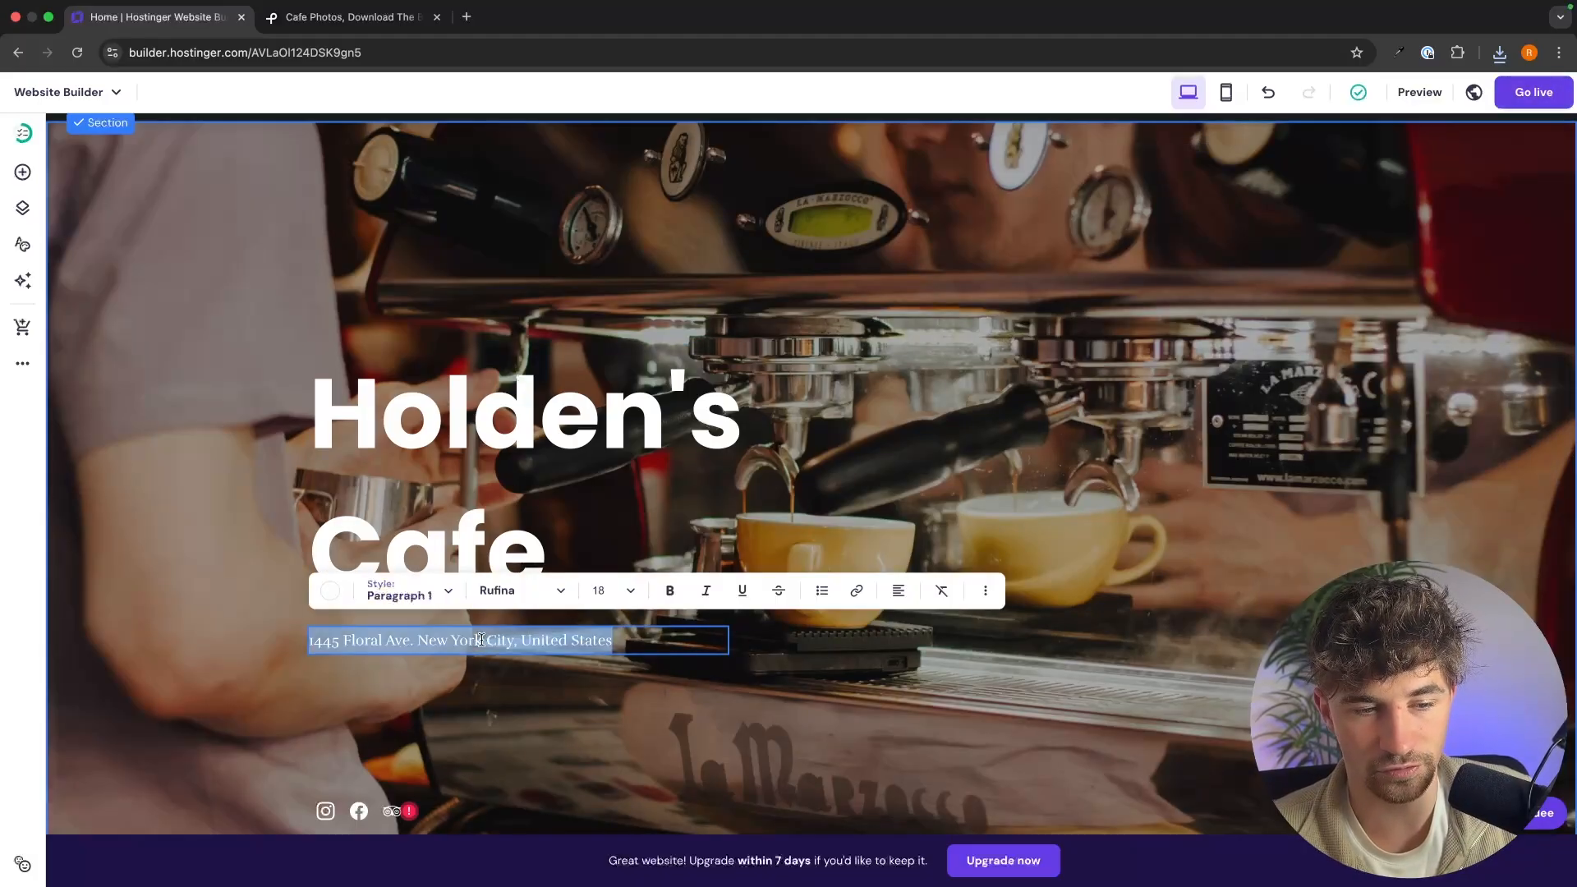
pyautogui.moveTo(614, 641); pyautogui.dragTo(307, 641)
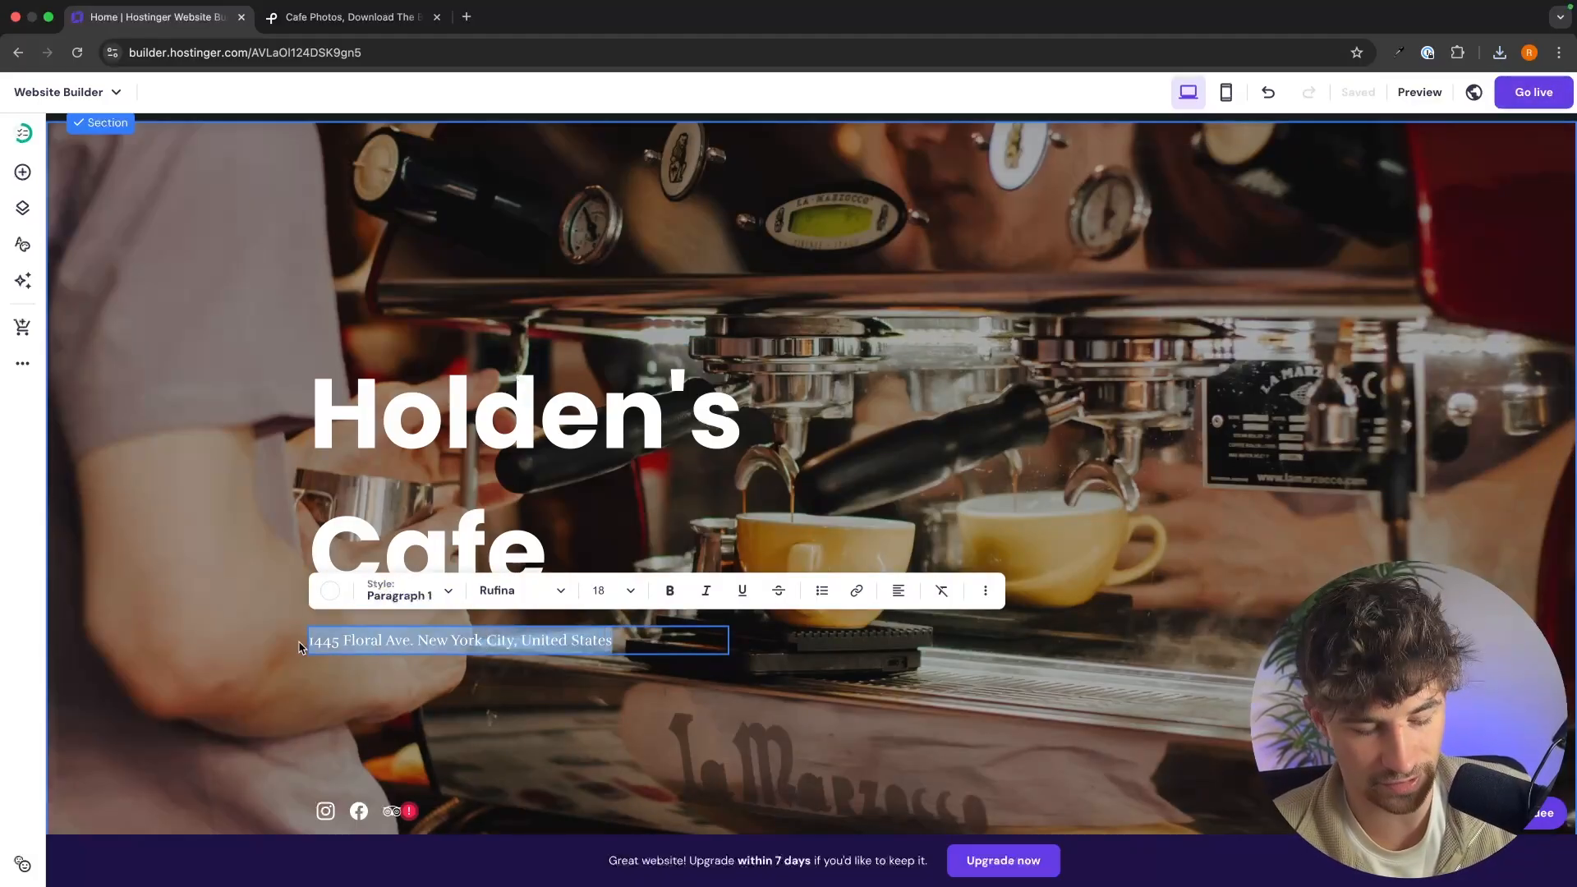
pyautogui.write('The Shard, London')
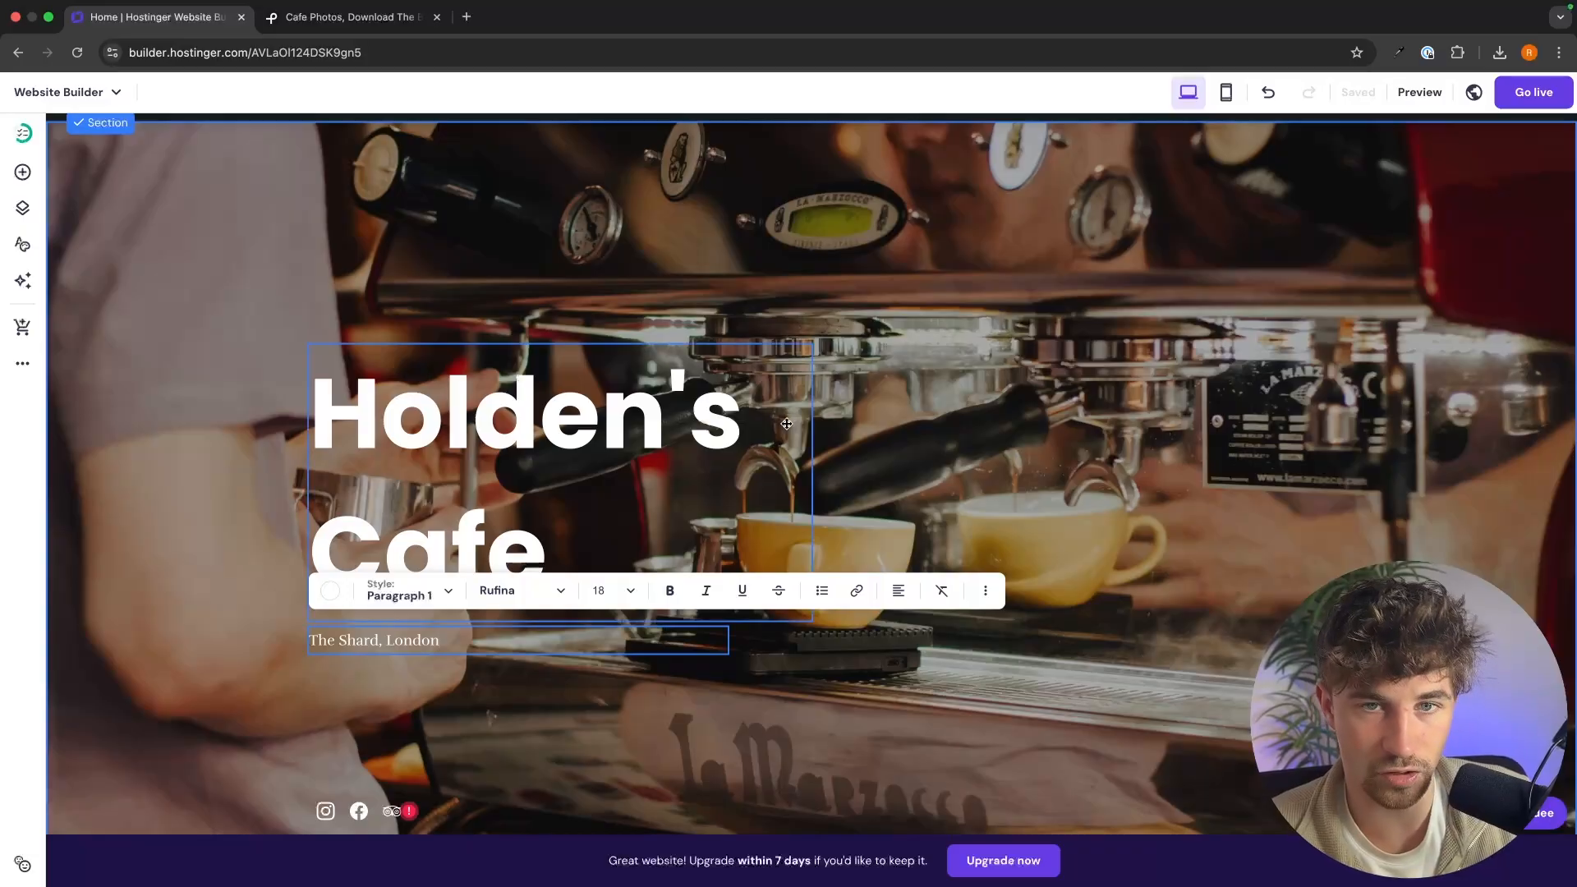
# Examine the link list in the hero section's social icon settings and close it
pyautogui.scroll(-2, 471, 599)
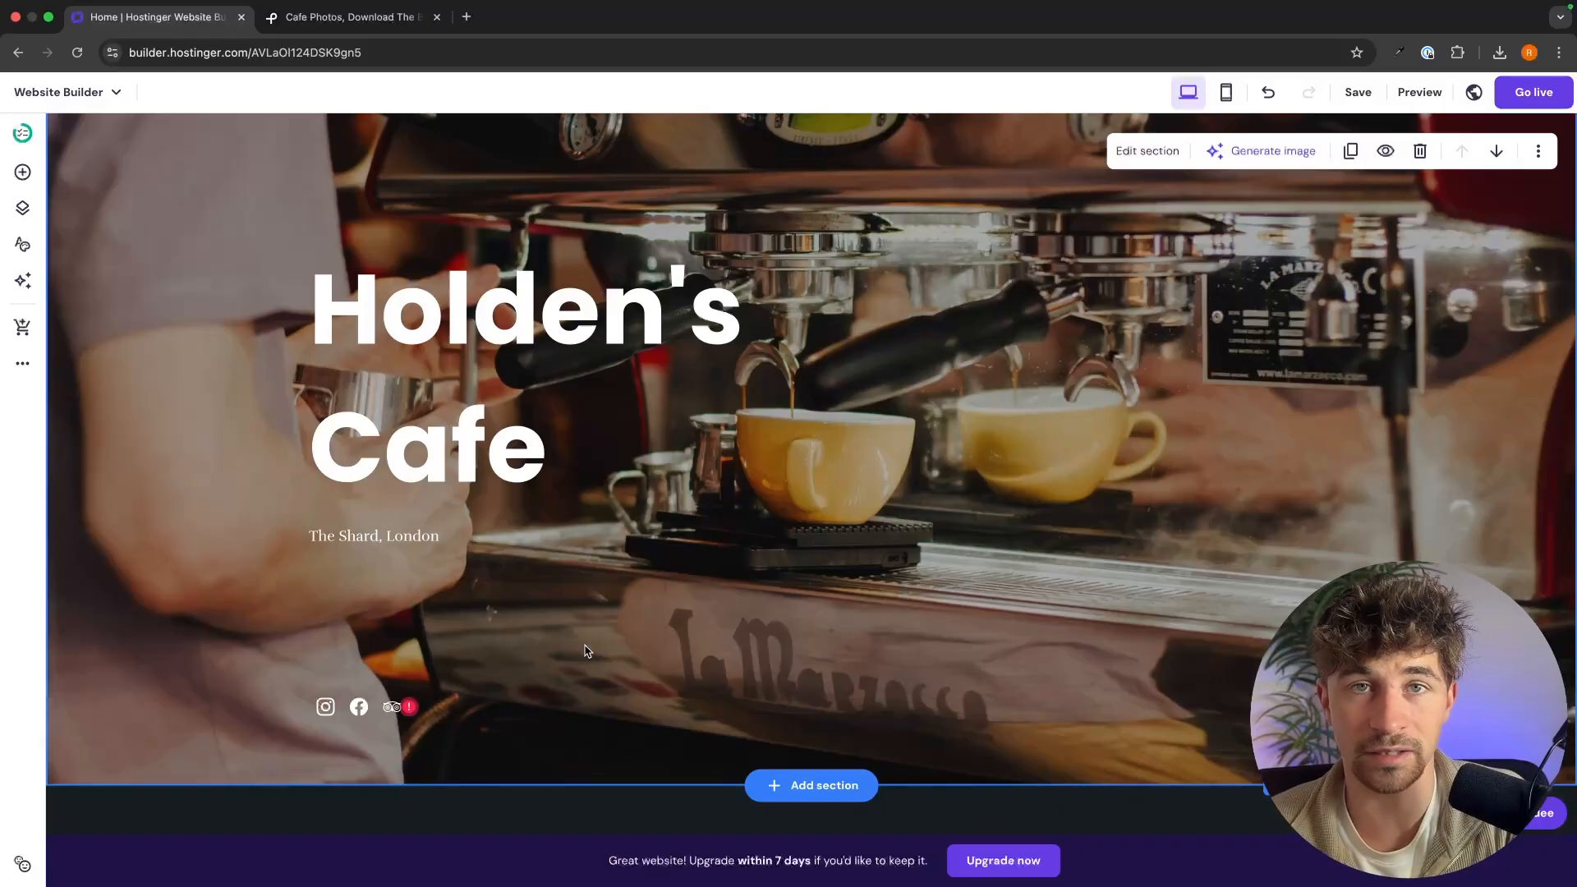
pyautogui.click(358, 713)
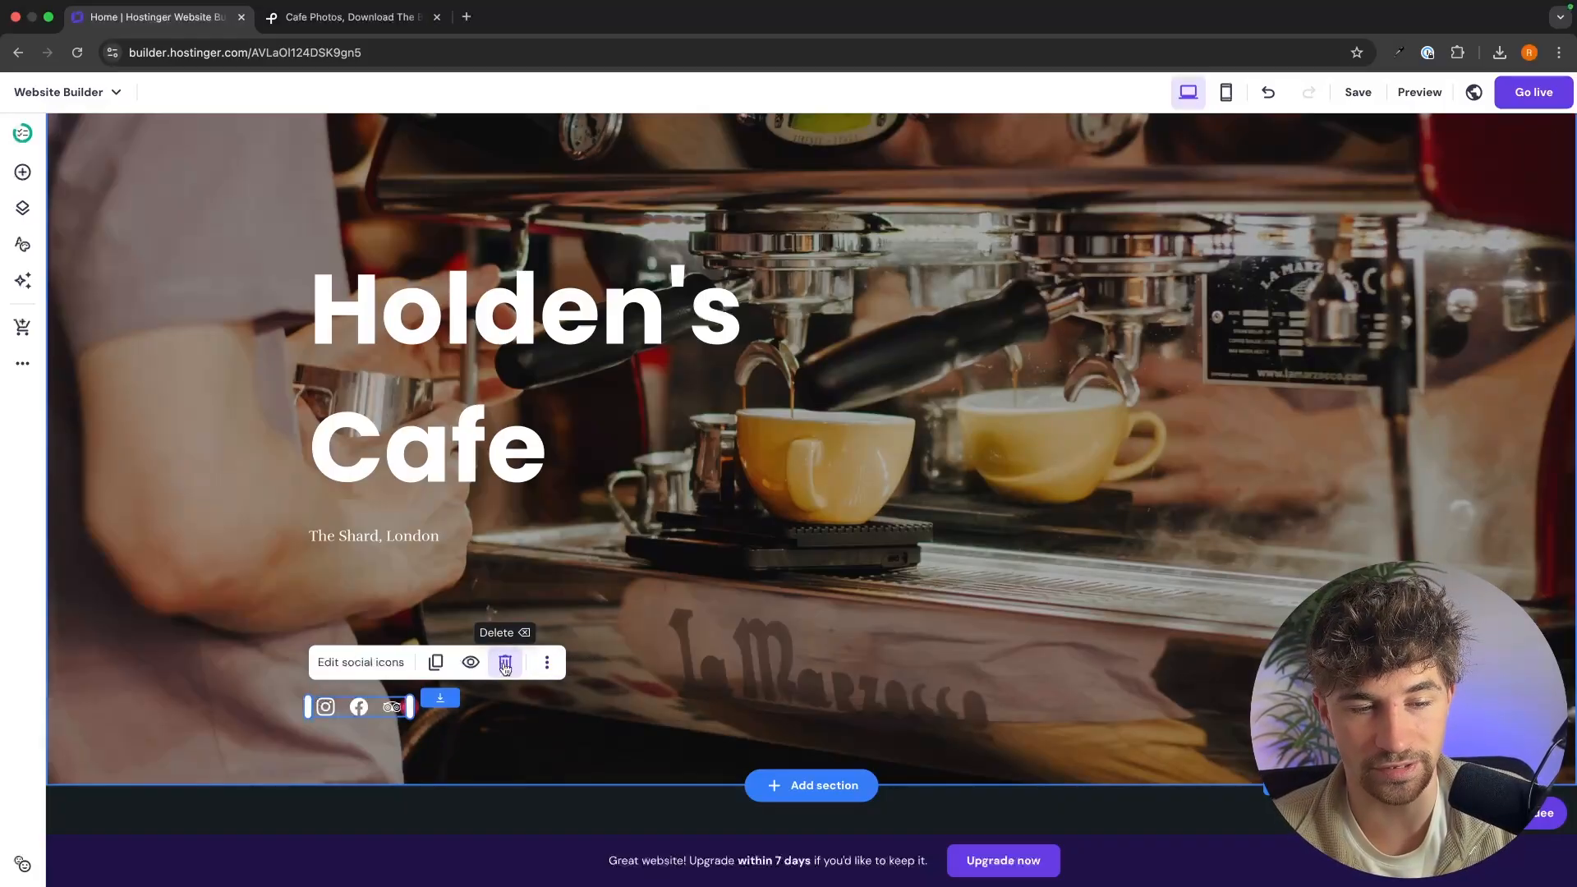
pyautogui.click(361, 661)
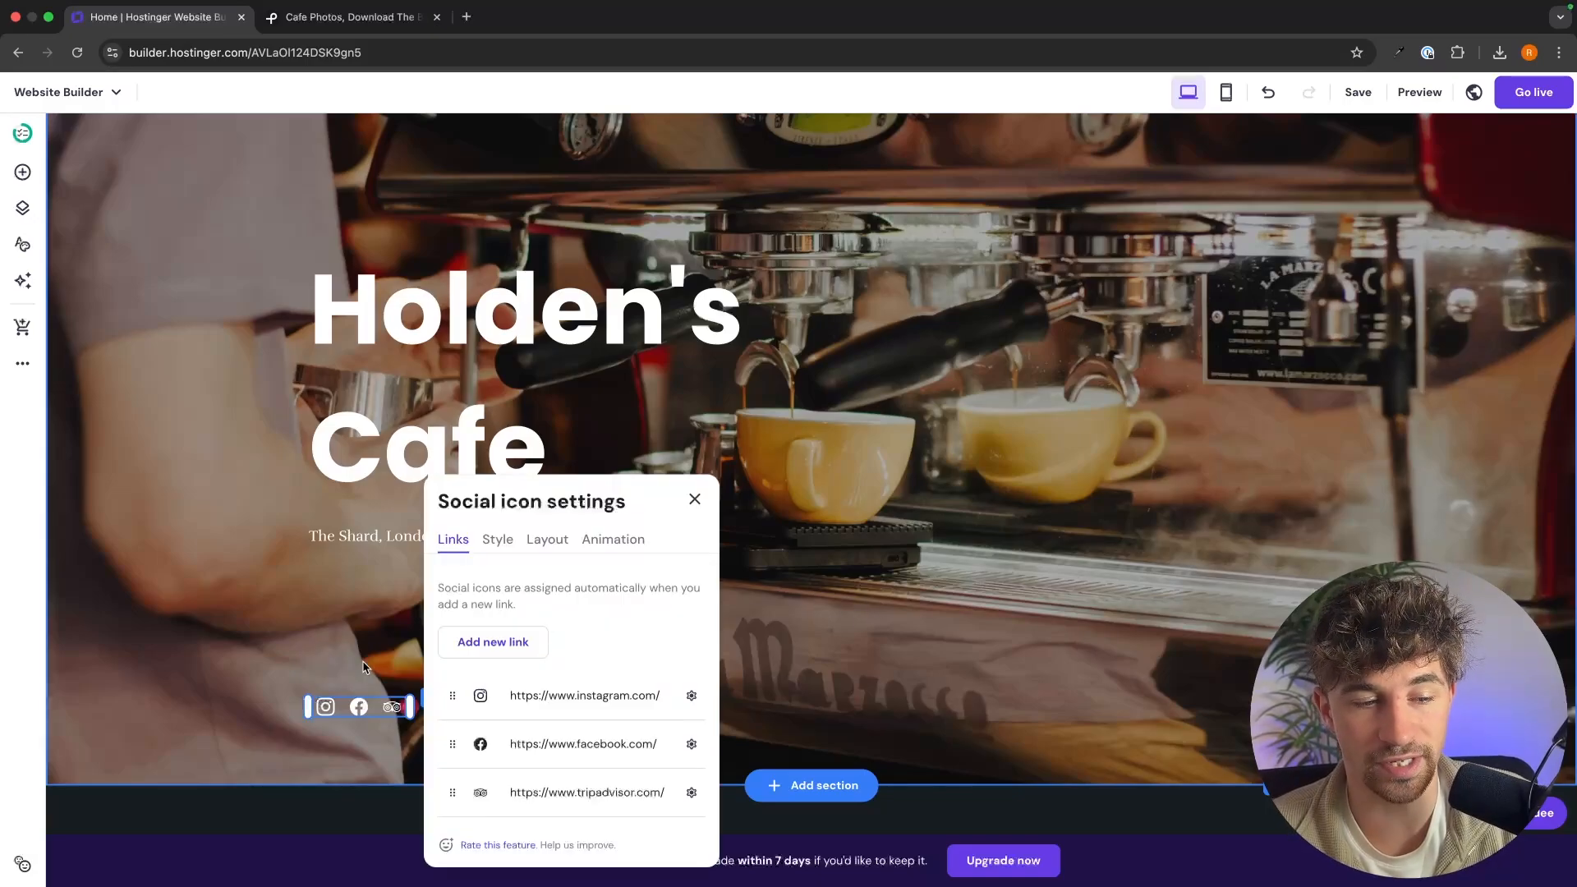
pyautogui.scroll(-1, 534, 667)
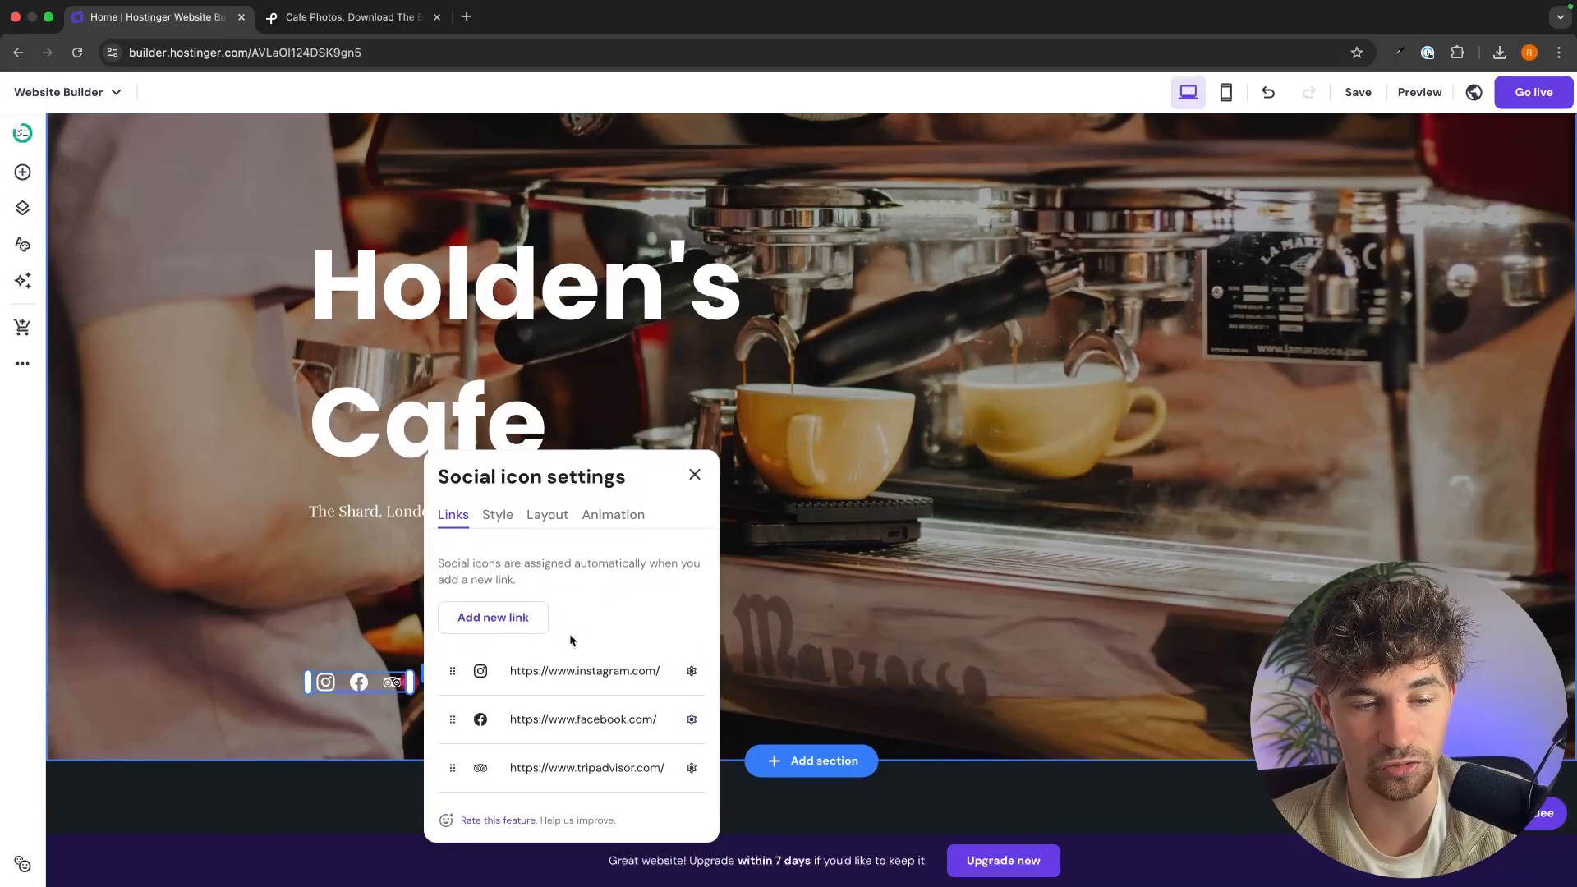
pyautogui.click(610, 675)
pyautogui.click(589, 724)
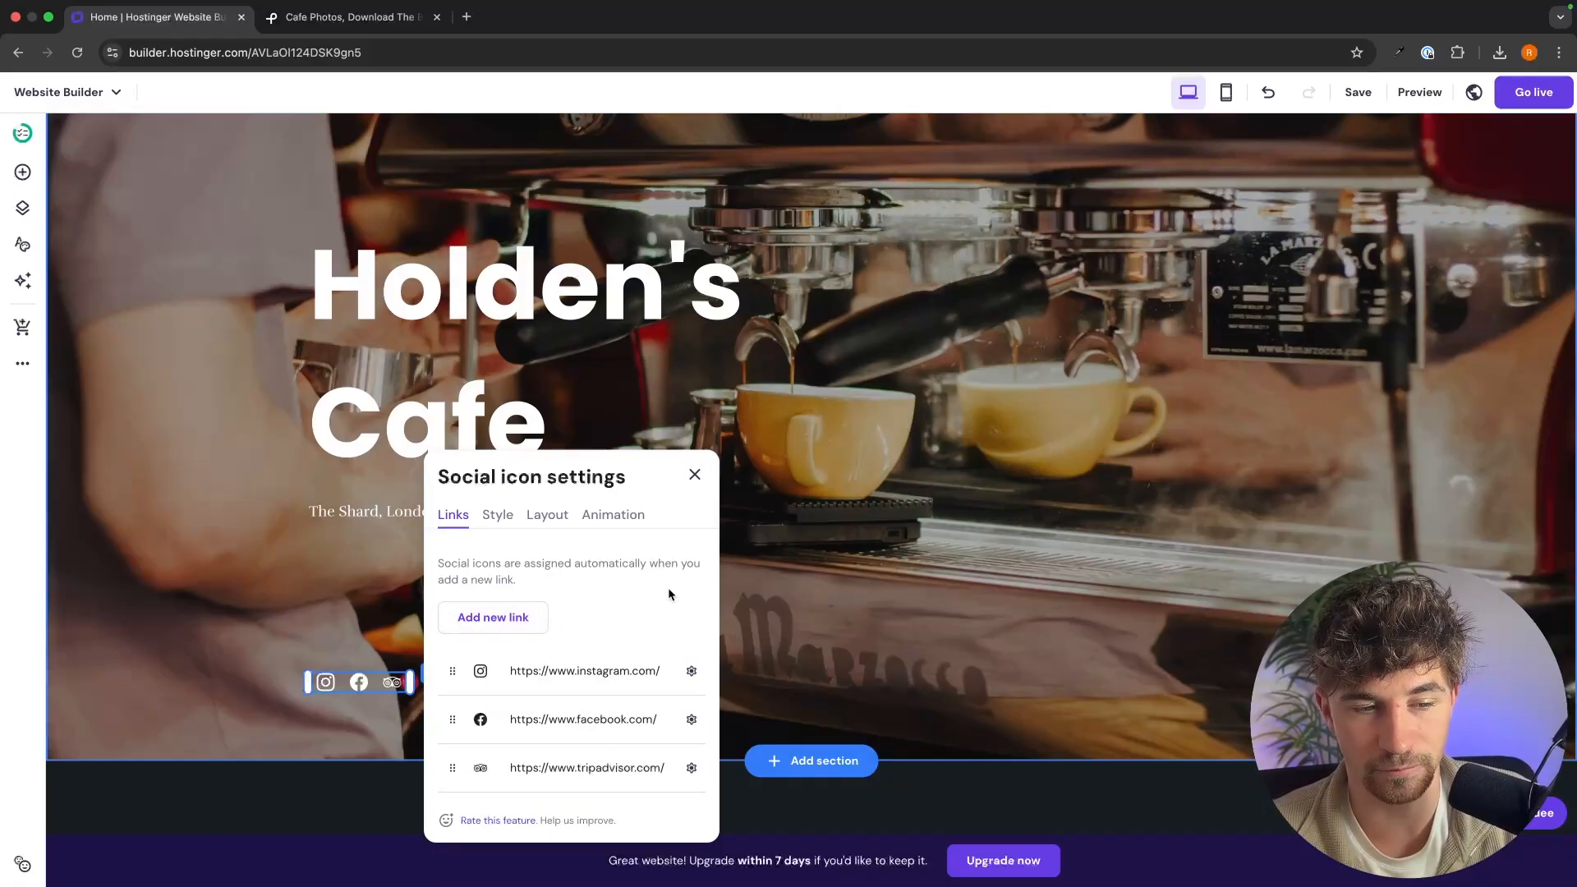
pyautogui.click(700, 481)
pyautogui.scroll(2, 943, 536)
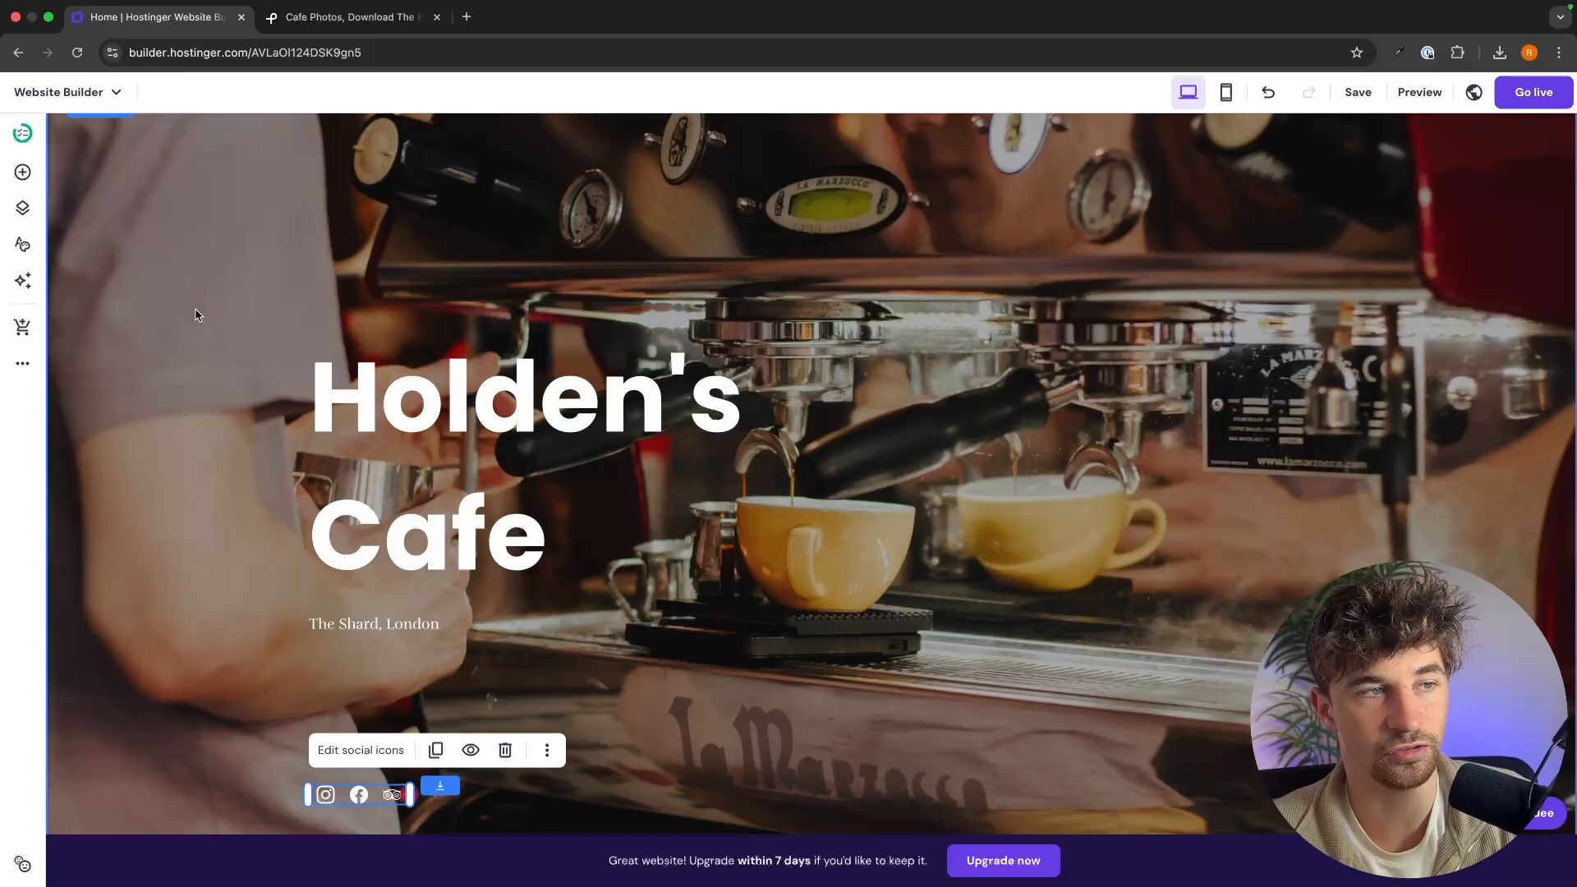
# Try placing an image element beside the hero heading, view its image settings, and delete it
pyautogui.click(22, 172)
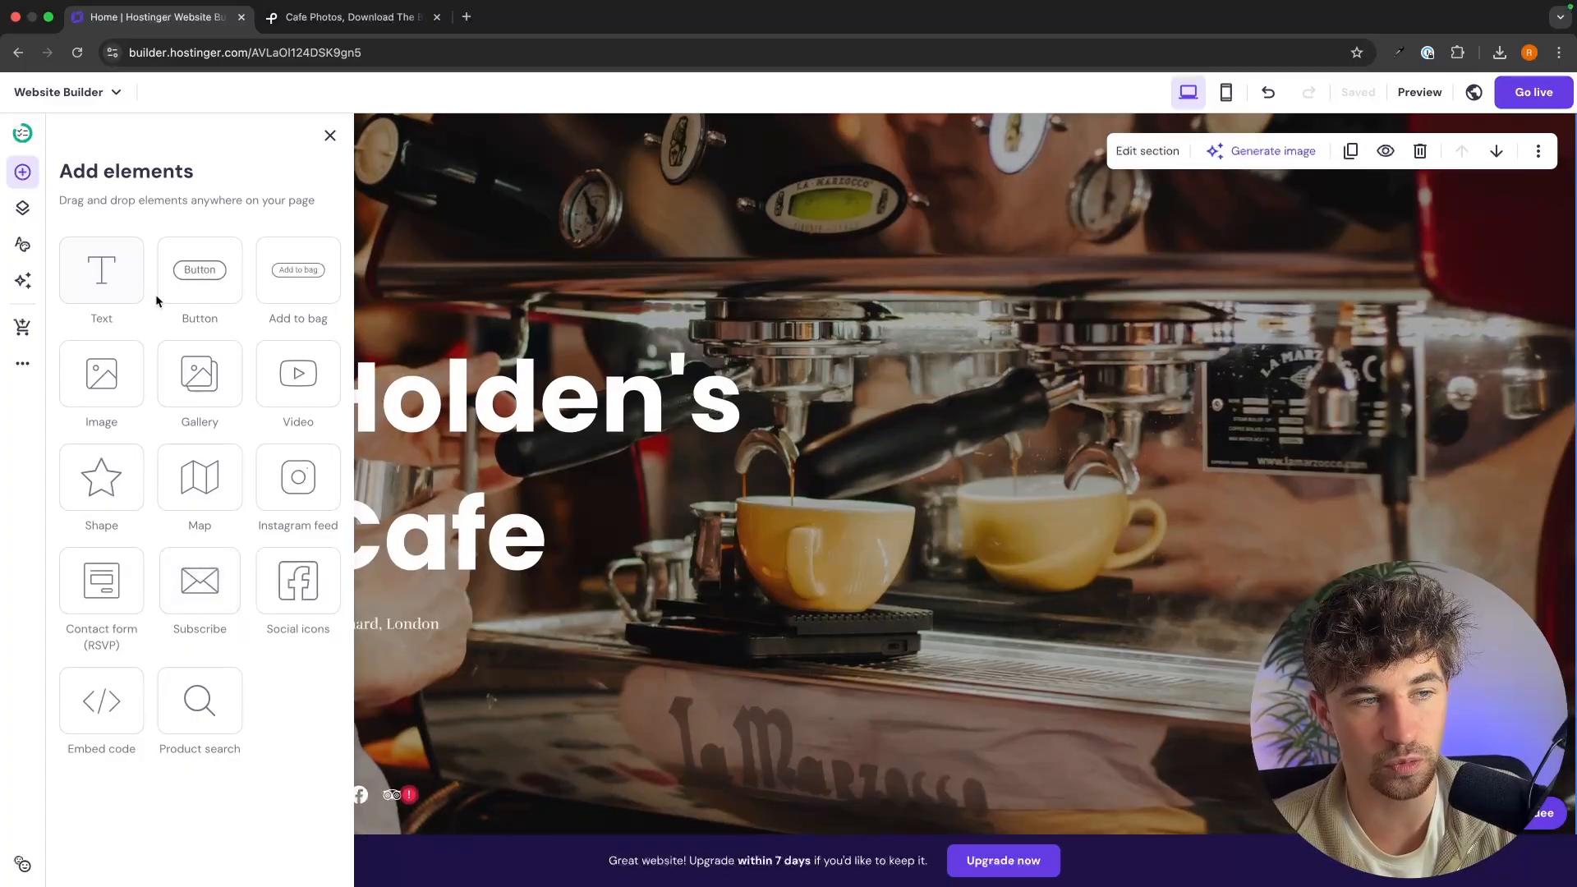
pyautogui.moveTo(109, 377); pyautogui.dragTo(1265, 304)
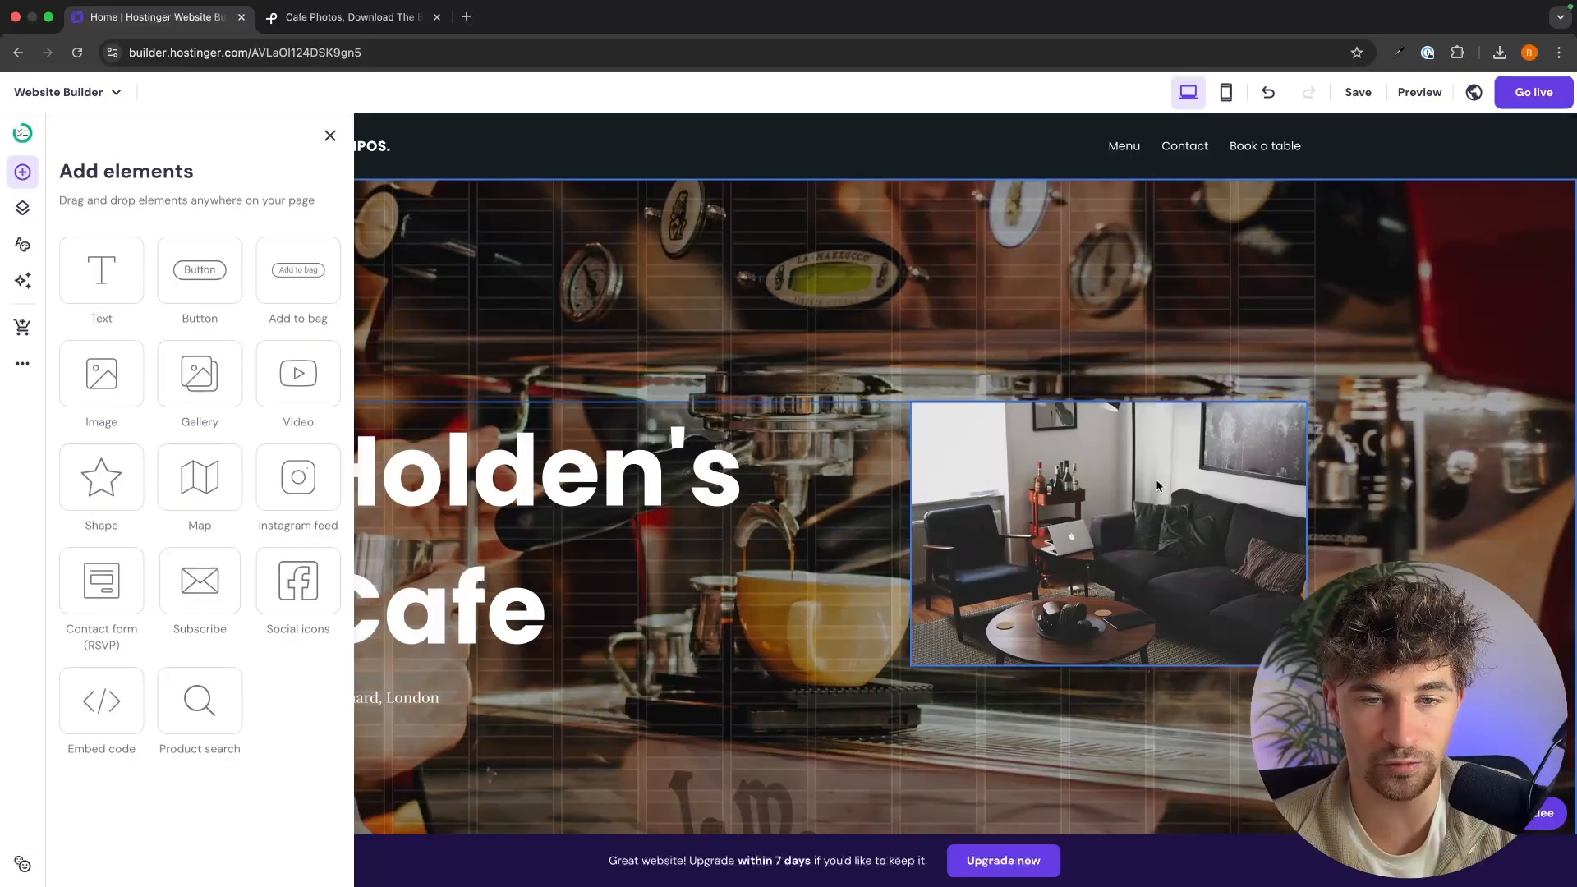
pyautogui.click(962, 367)
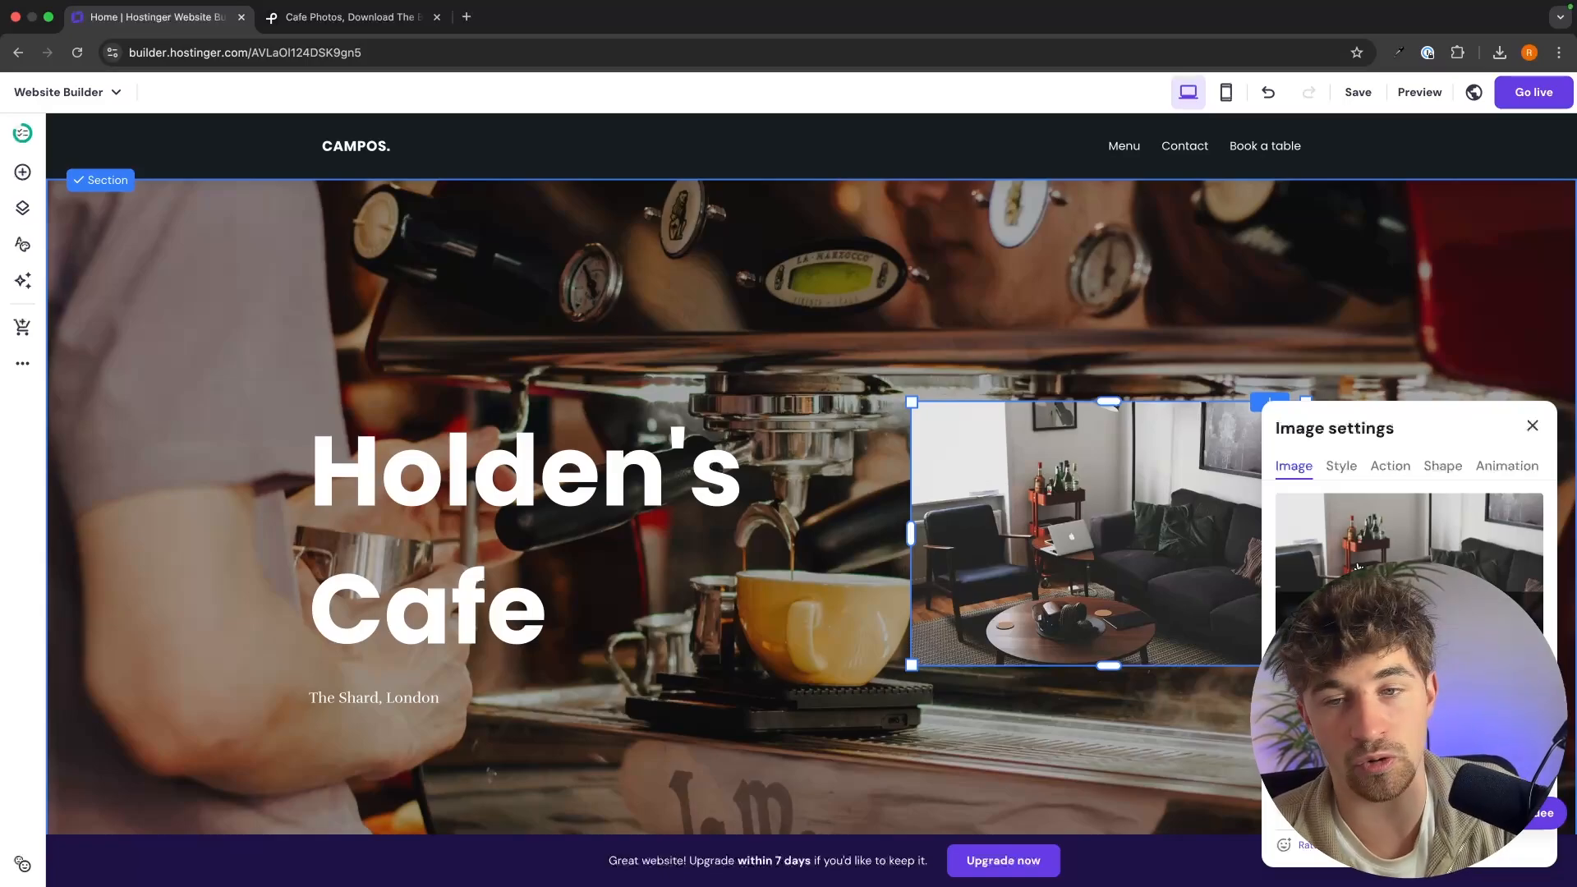
pyautogui.press('Escape')
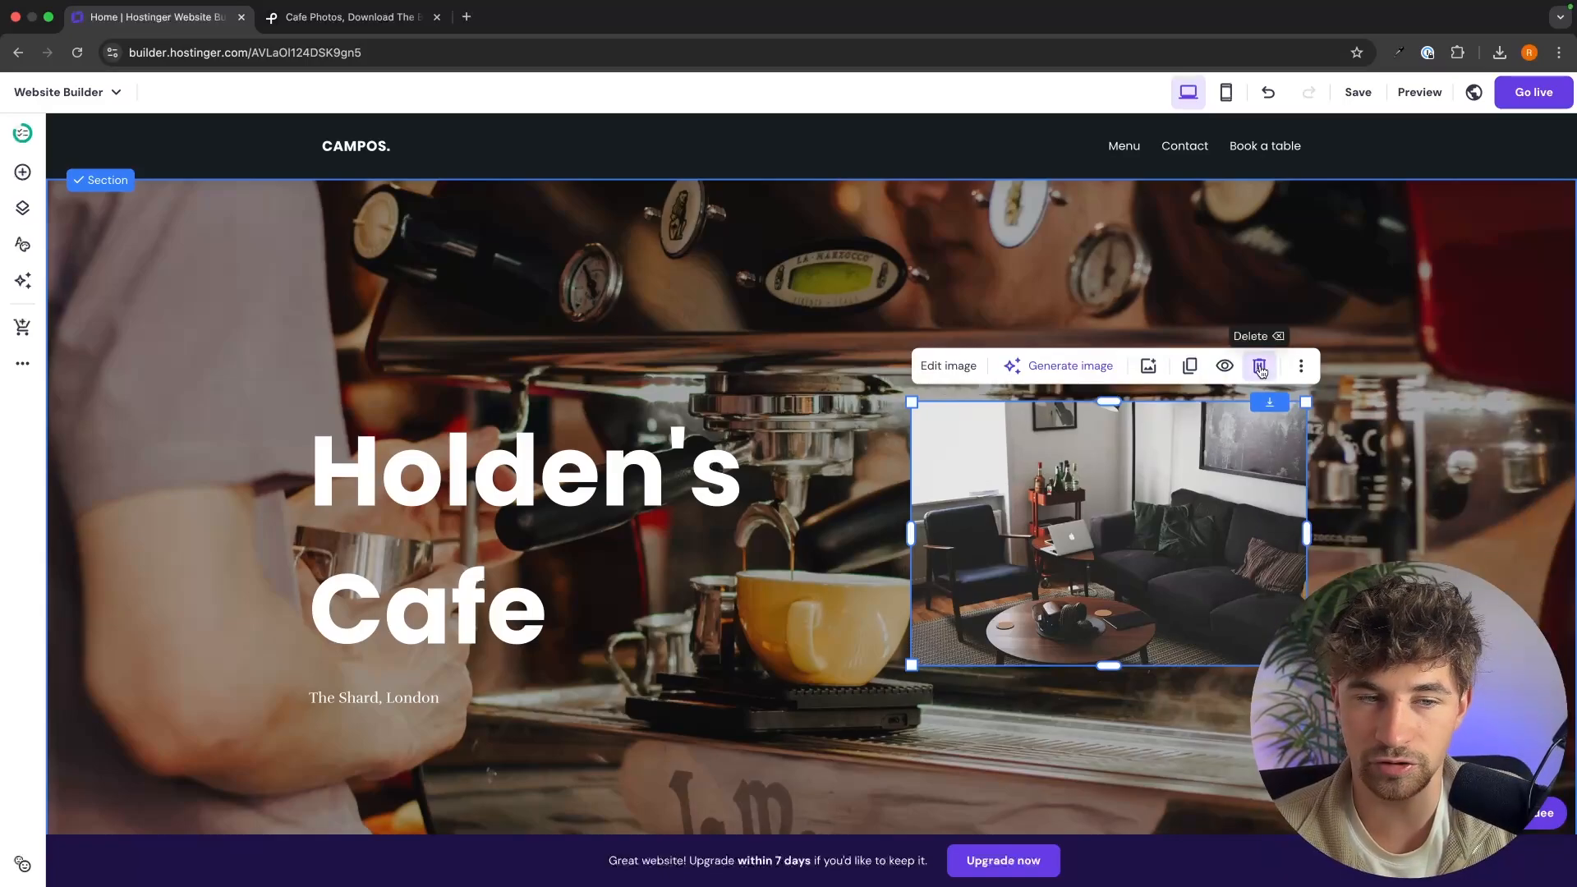
pyautogui.click(1262, 369)
# Try widening the hero heading onto one line with the address line moved up beneath it, and undo both changes
pyautogui.scroll(-1, 1145, 431)
pyautogui.scroll(-1, 969, 404)
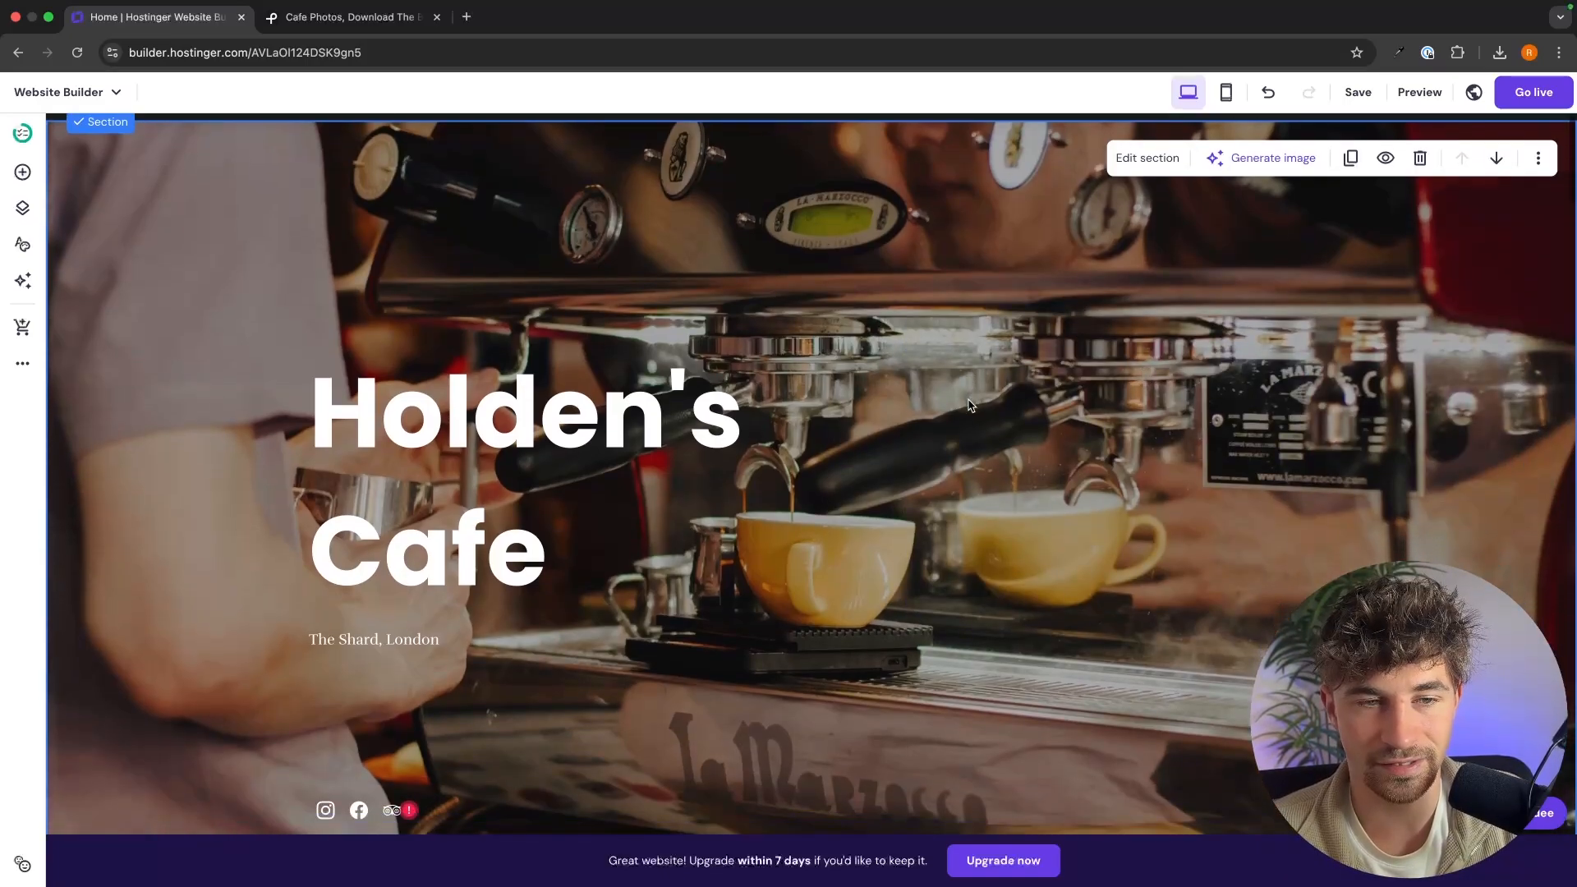
pyautogui.click(738, 419)
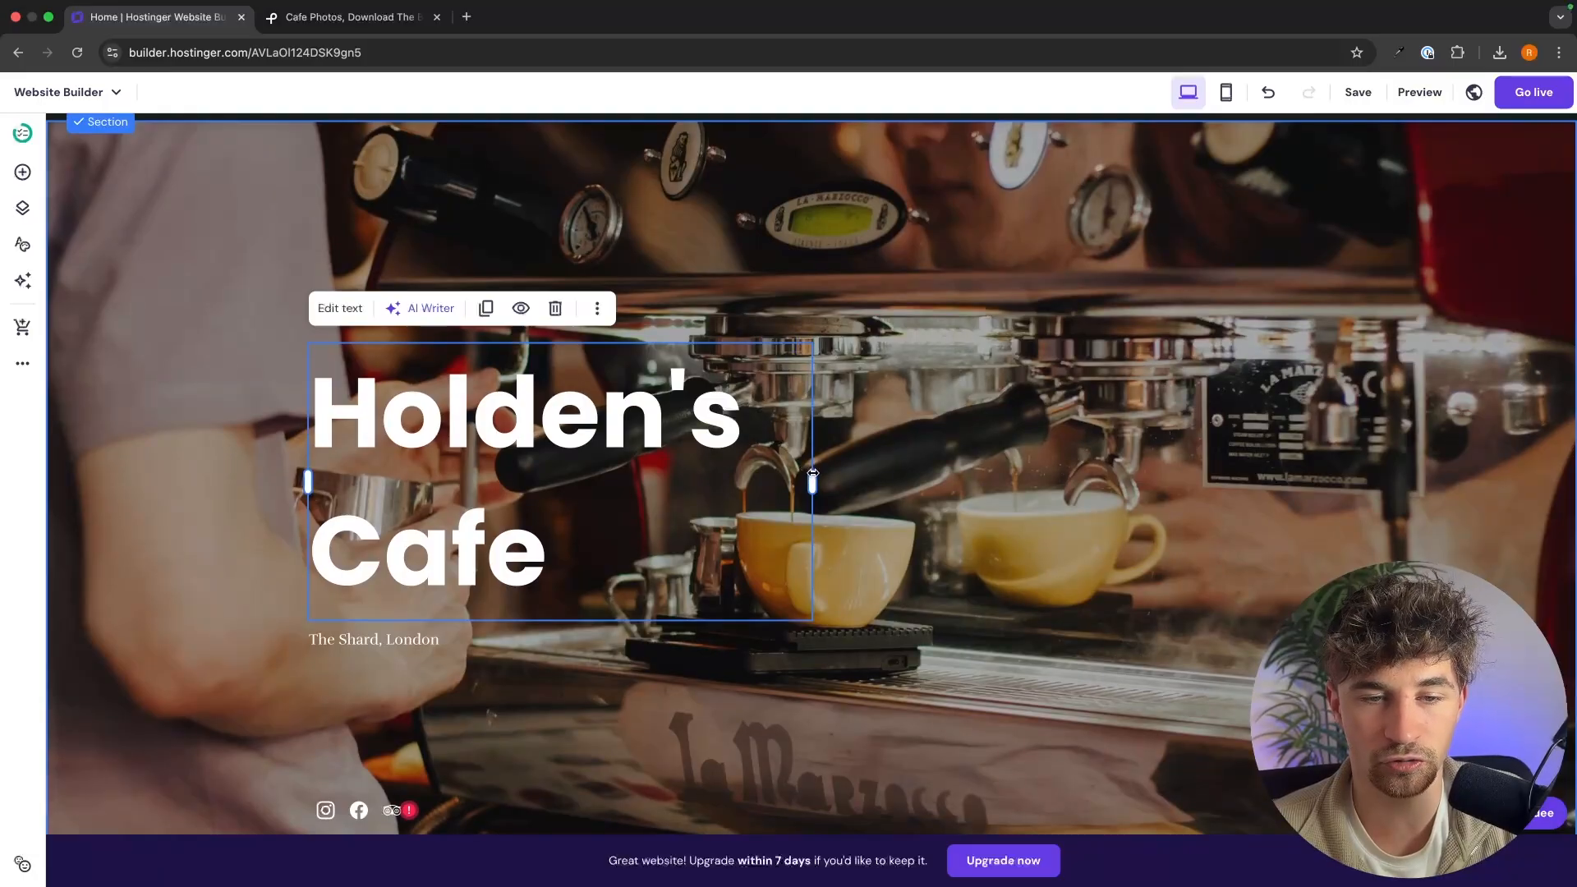
pyautogui.moveTo(806, 468); pyautogui.dragTo(1030, 458)
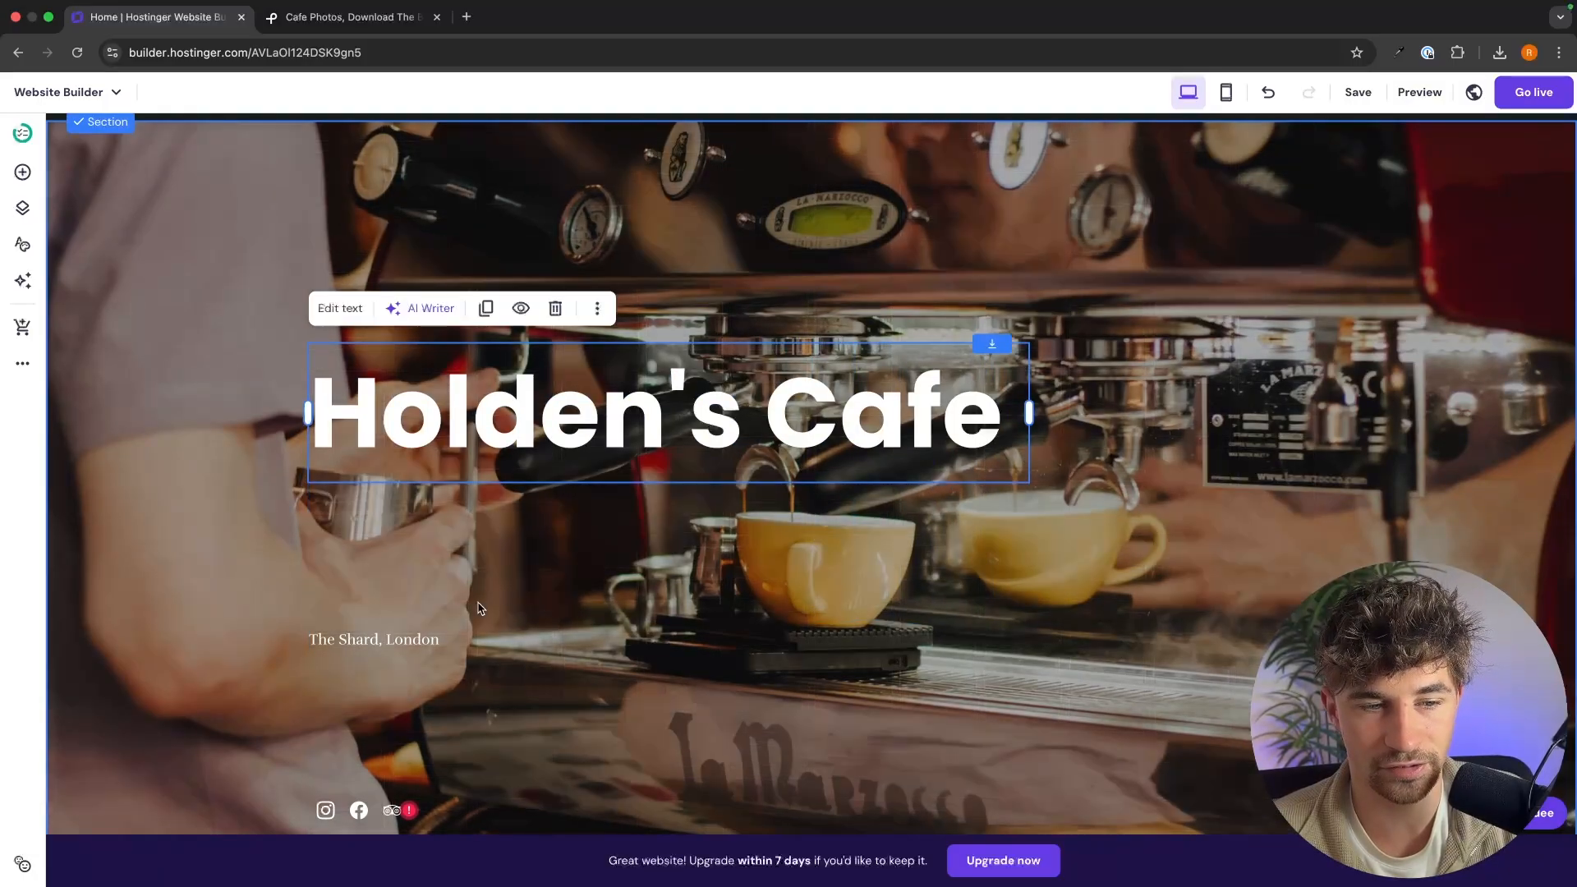
pyautogui.moveTo(392, 641); pyautogui.dragTo(403, 501)
pyautogui.click(1271, 93)
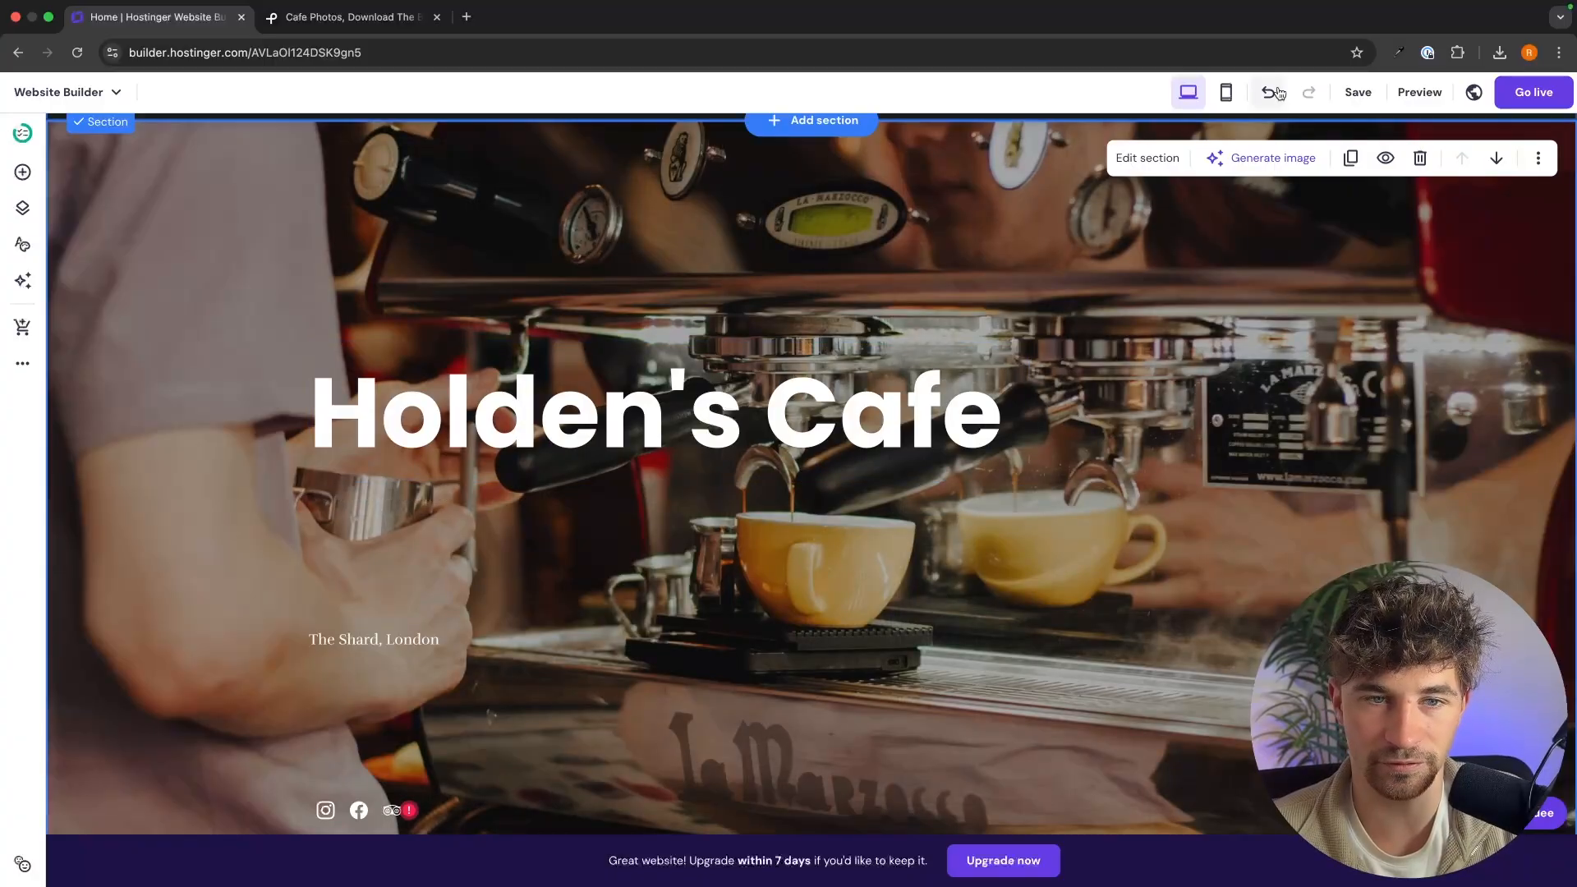
pyautogui.click(1278, 92)
pyautogui.scroll(1, 610, 516)
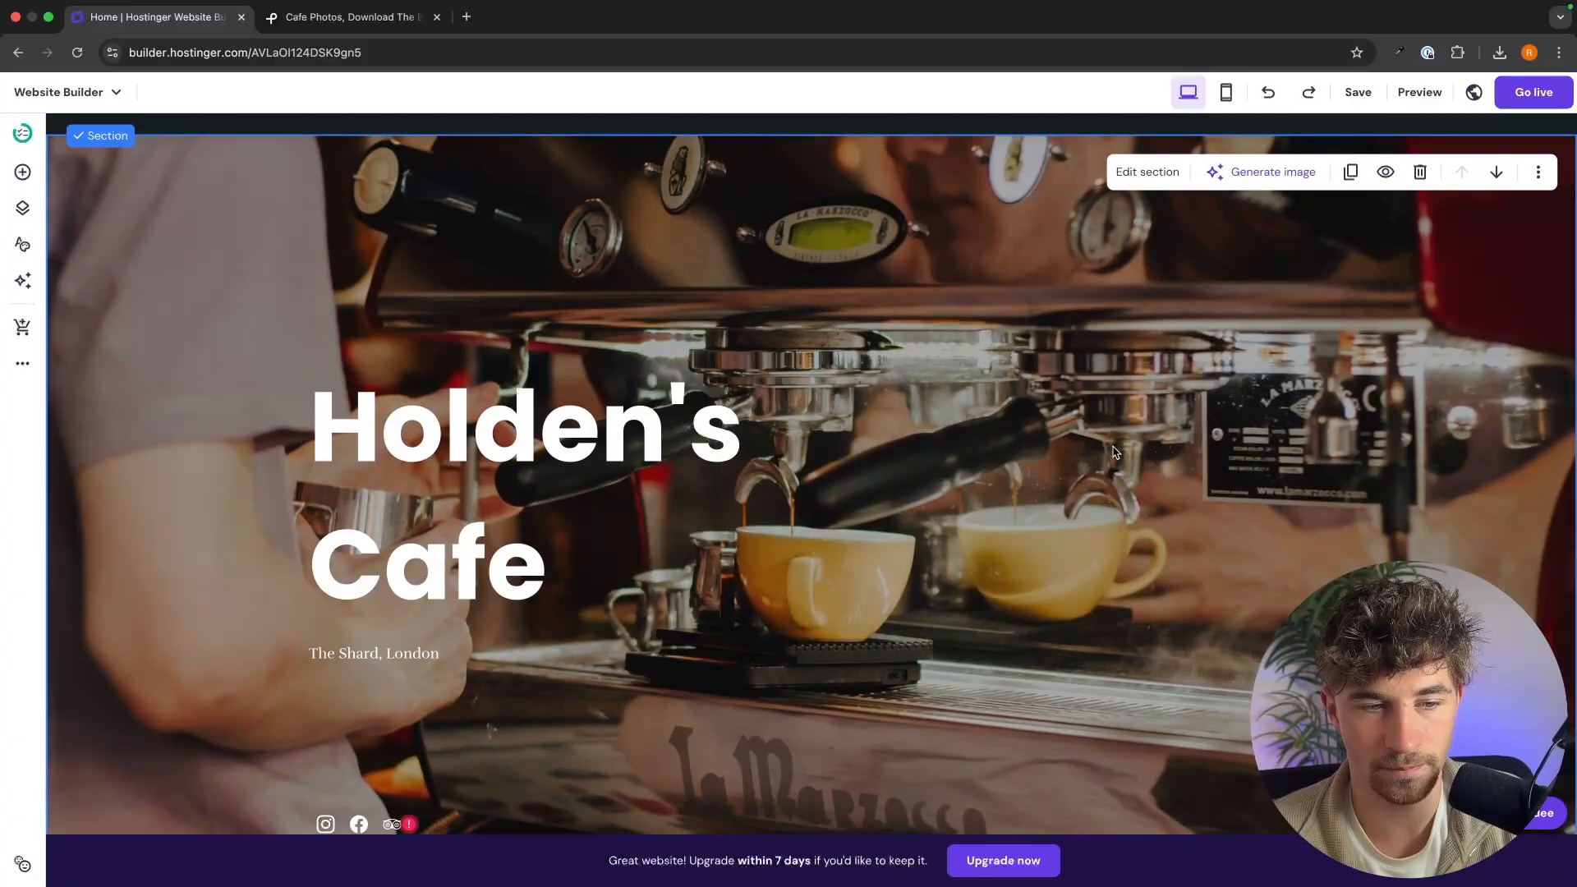
pyautogui.scroll(-1, 1114, 452)
pyautogui.scroll(1, 1117, 460)
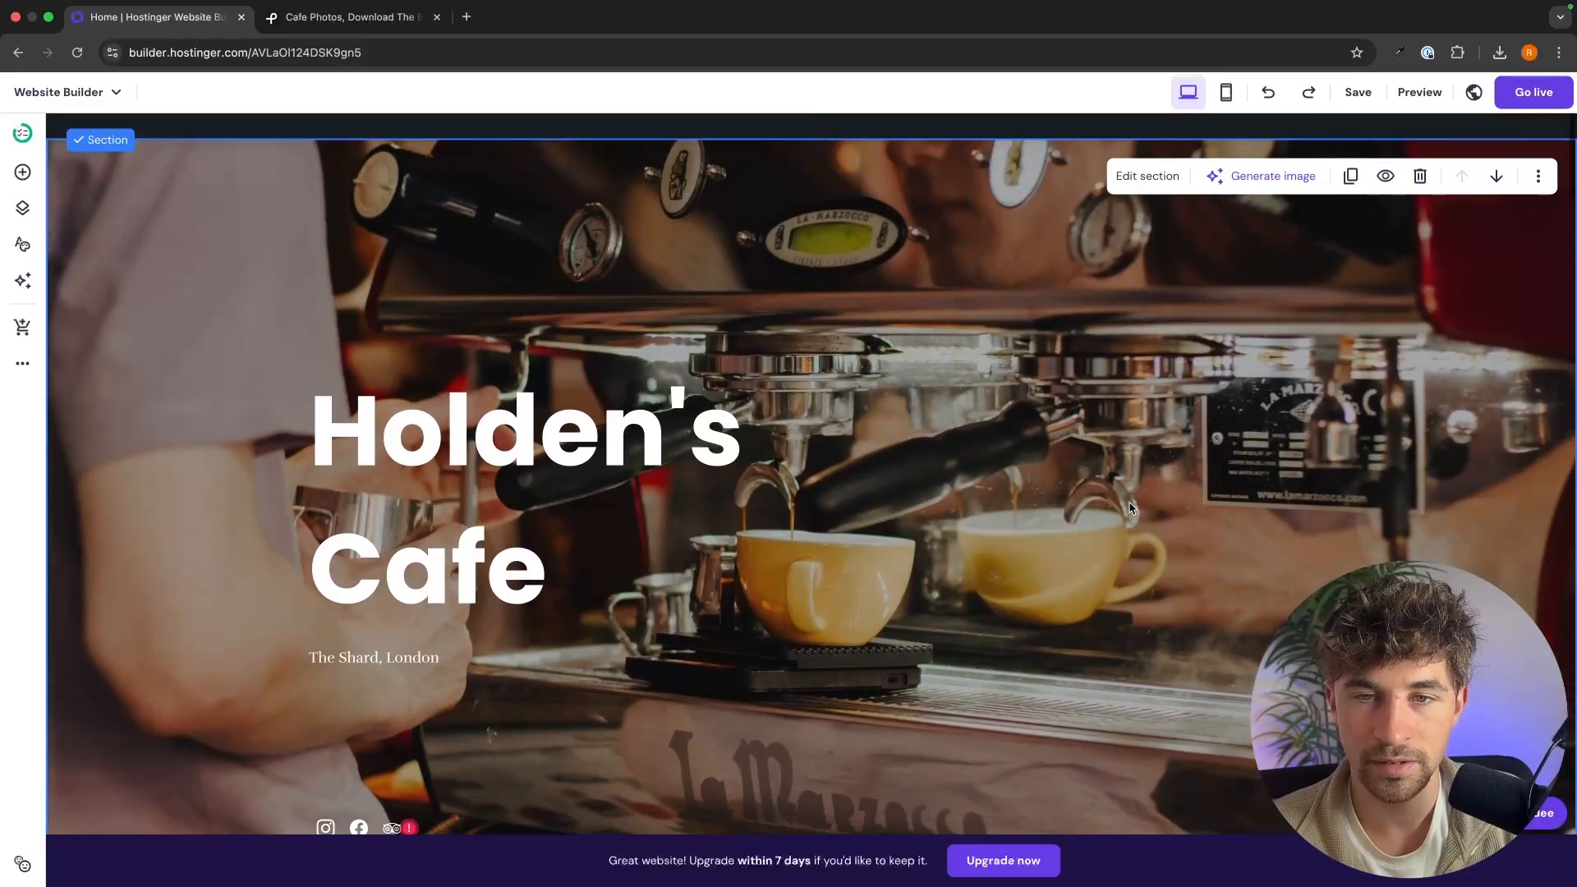
# Replace the tagline in the dark section below the hero with "EXCEPTIONAL COFFEE. COZY ATMOSPHERE. CRAFTED WITH CARE."
pyautogui.scroll(-2, 1131, 507)
pyautogui.scroll(-6, 1130, 507)
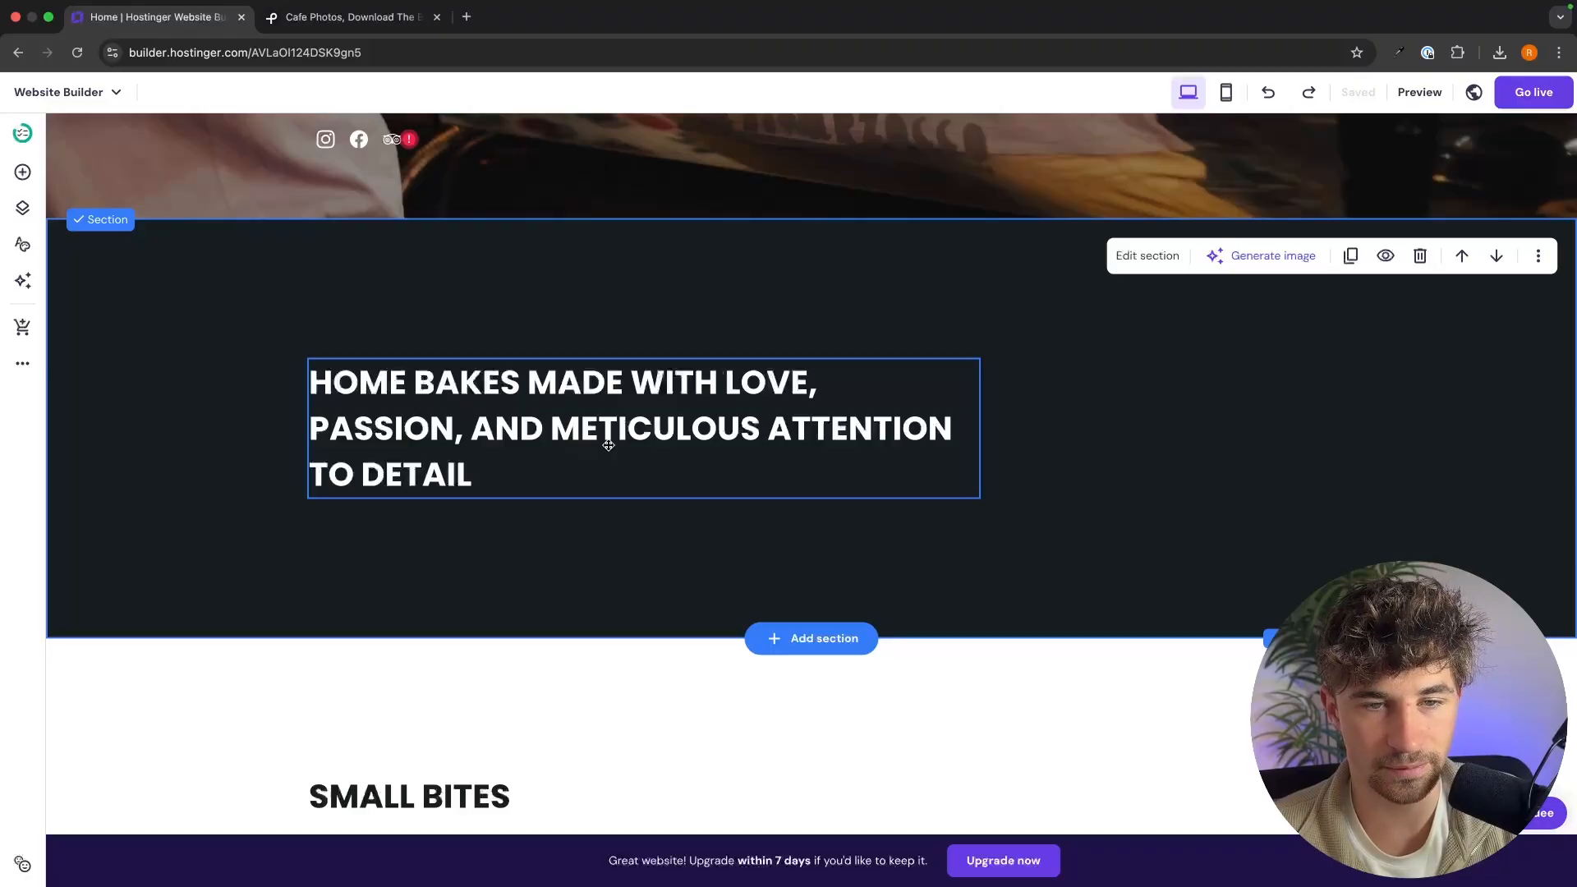
pyautogui.press('super+shift+z')
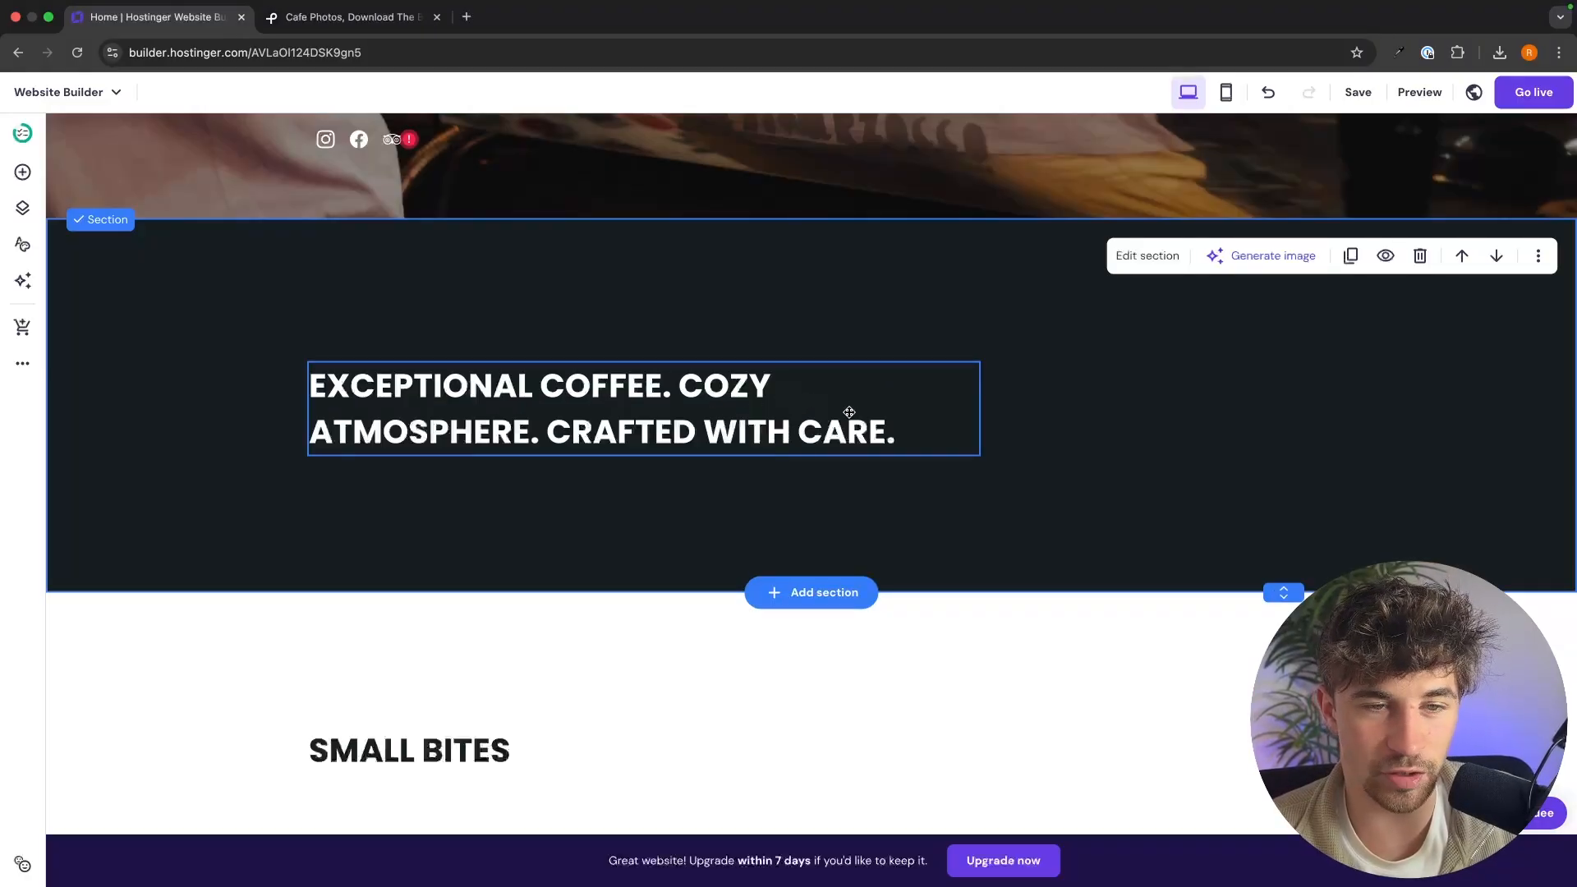
# Examine the Small Bites menu section's item names, descriptions, prices and View the menu button
pyautogui.scroll(-1, 849, 413)
pyautogui.scroll(-3, 903, 408)
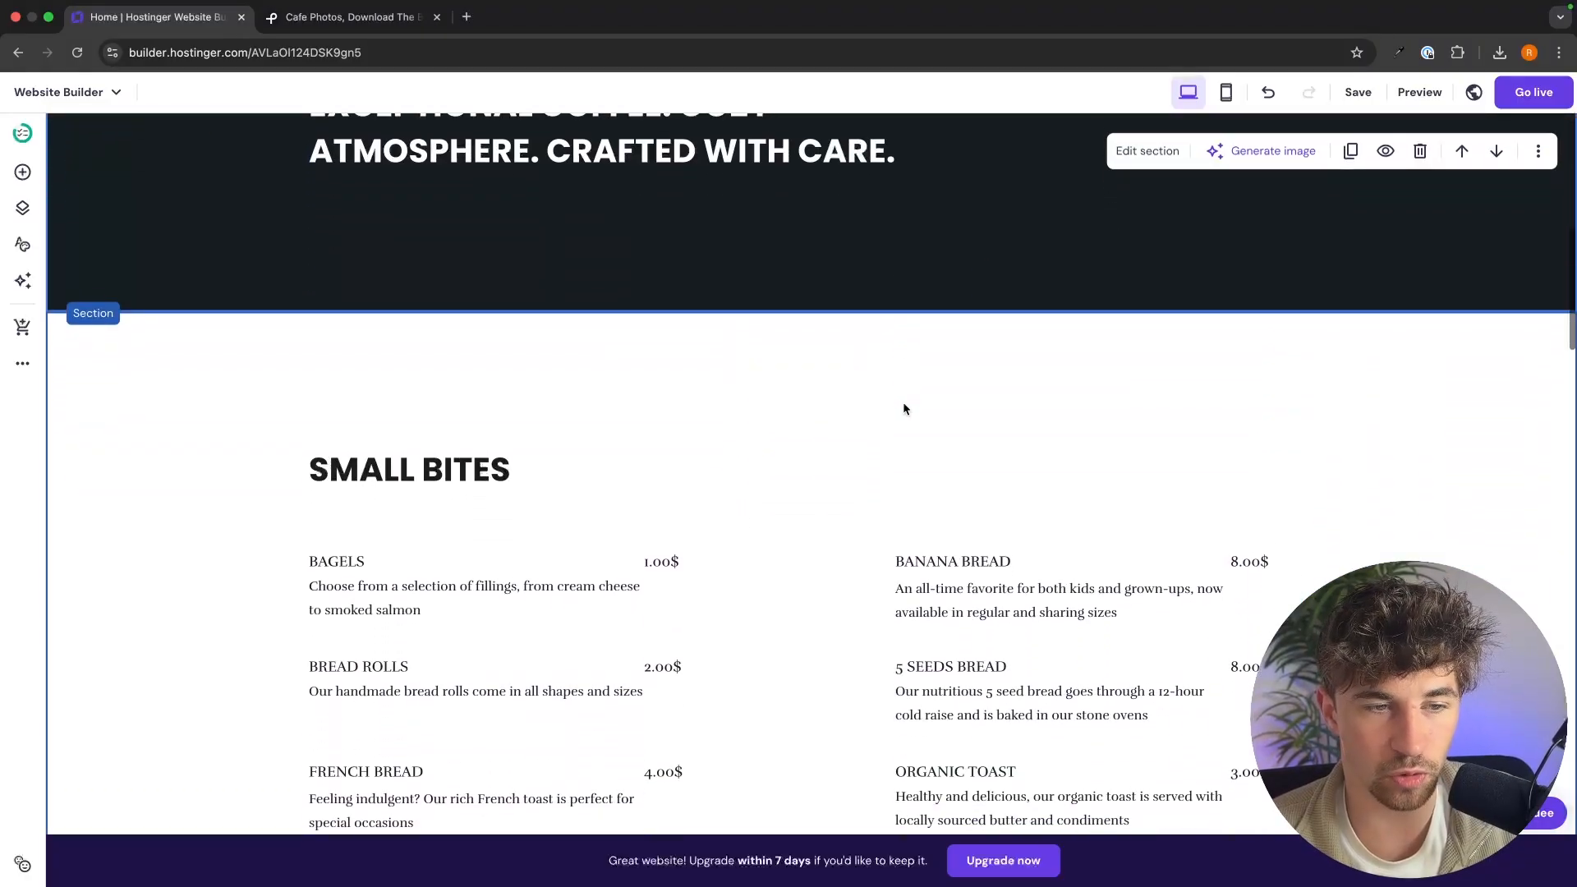
pyautogui.scroll(-3, 748, 266)
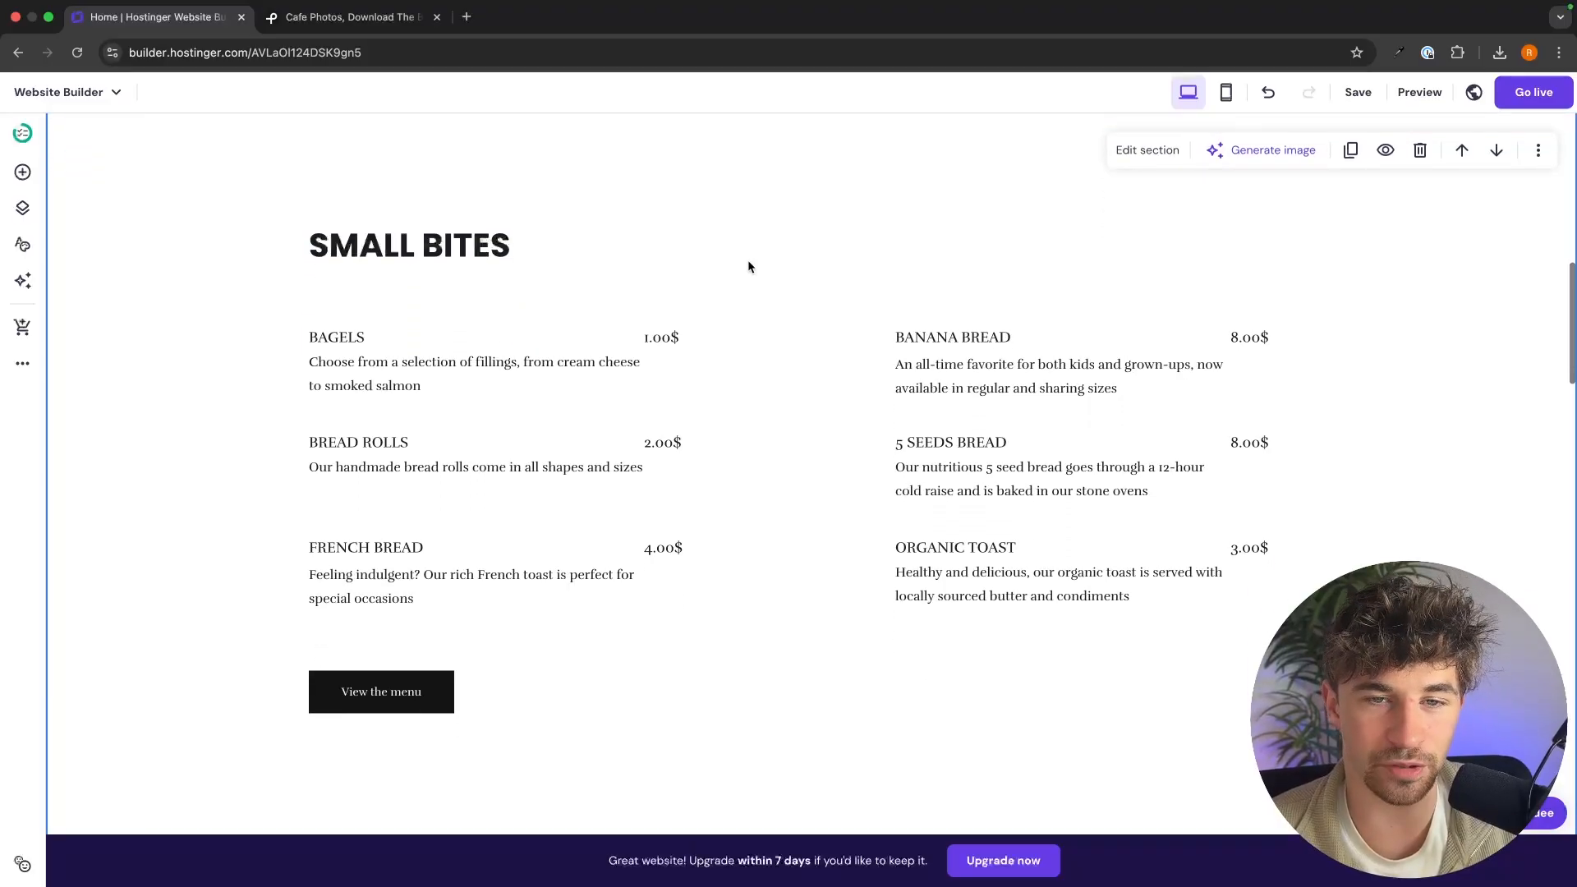
pyautogui.scroll(-3, 823, 362)
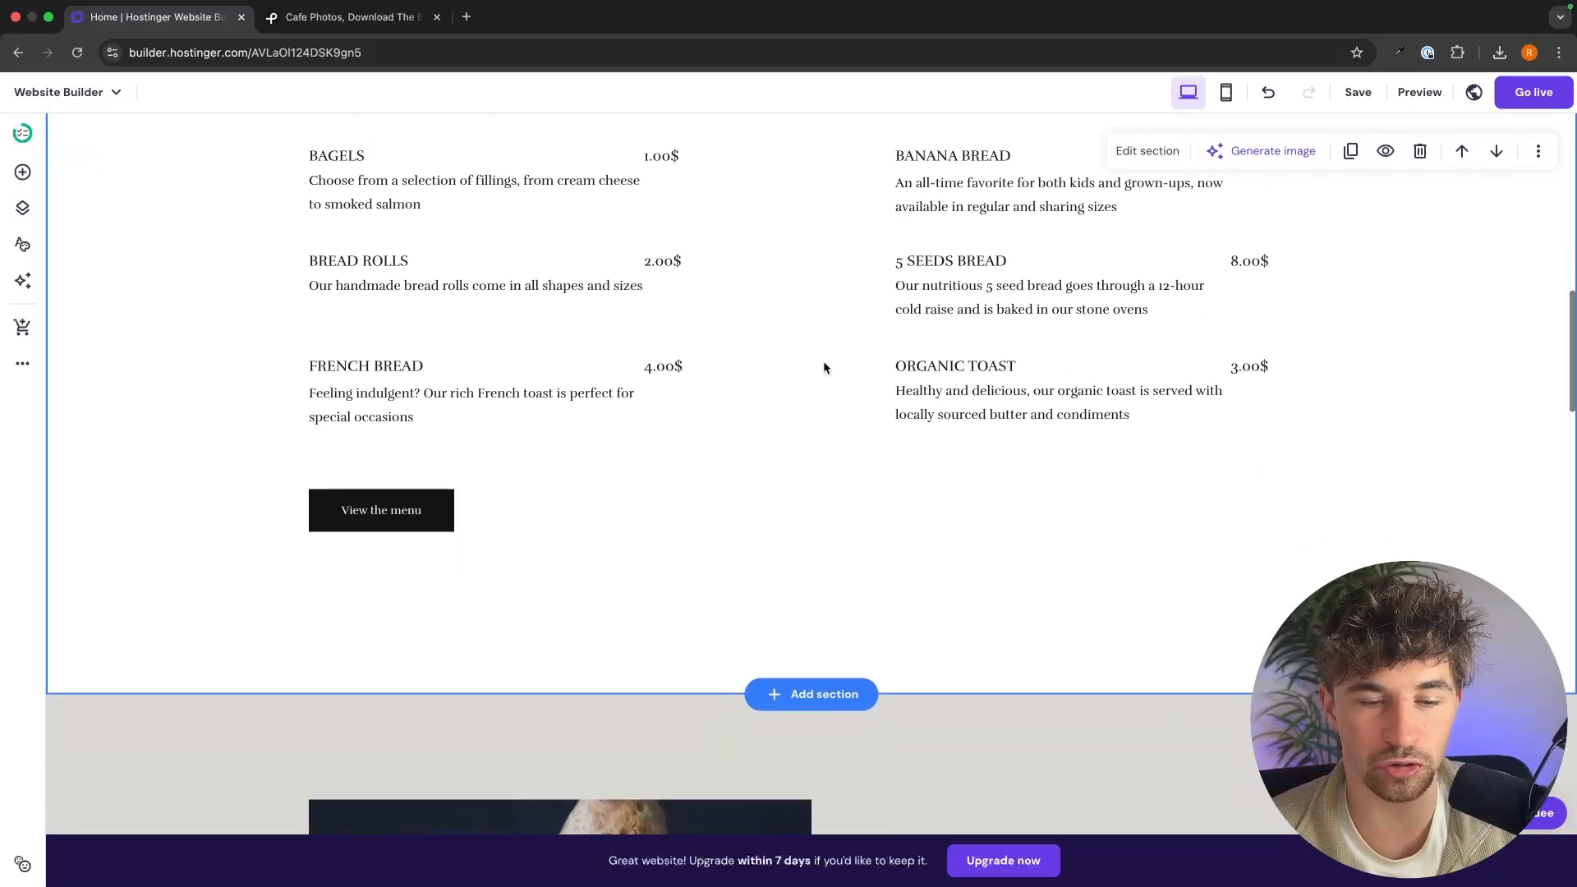
pyautogui.scroll(2, 823, 361)
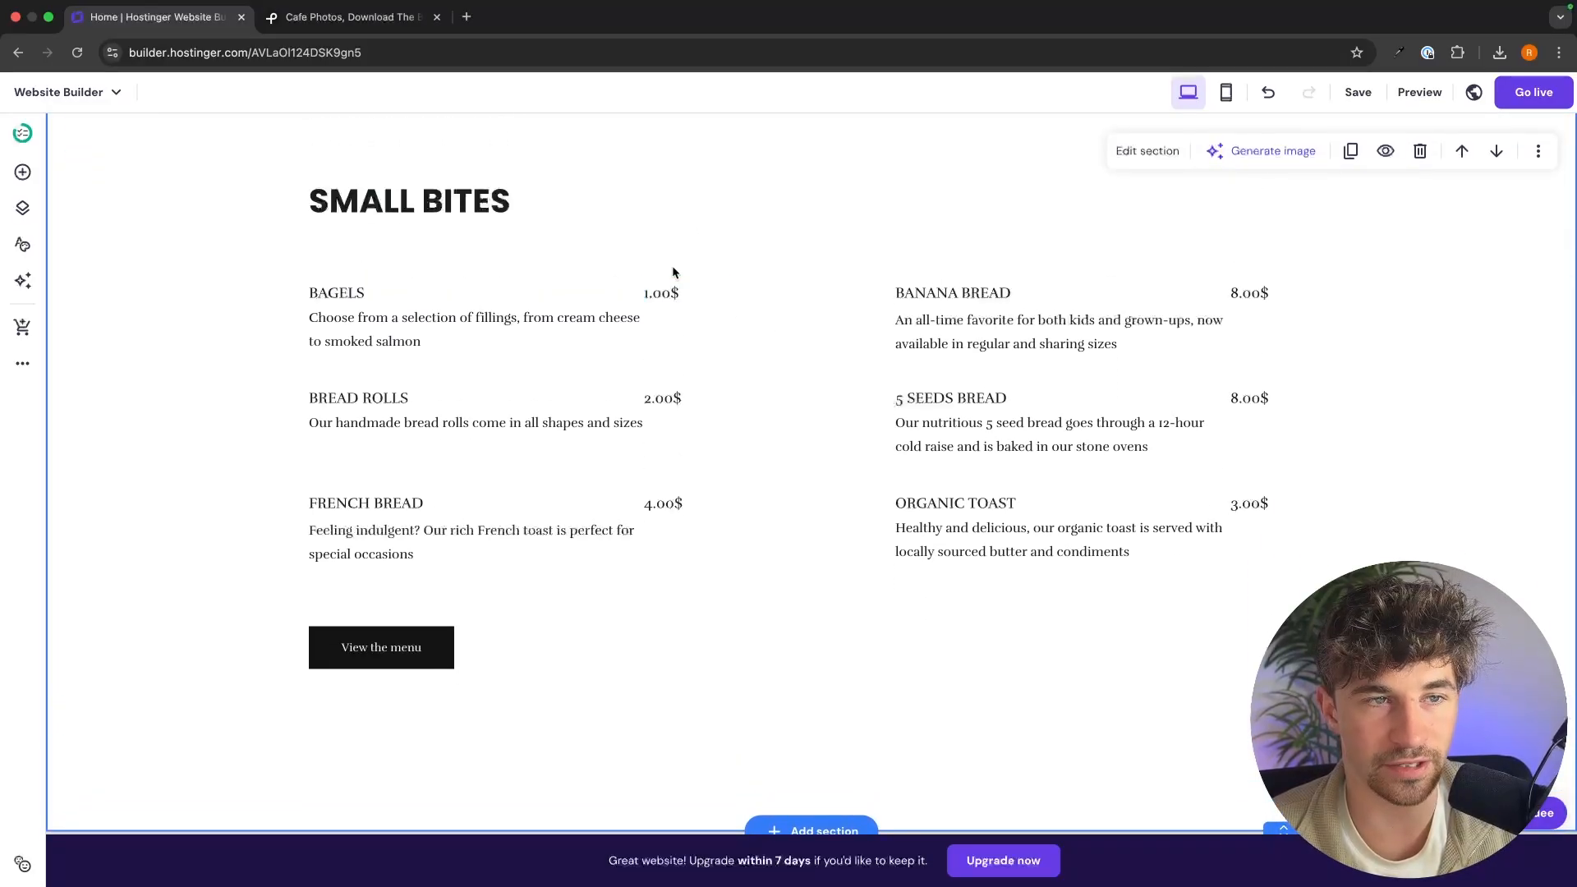
pyautogui.scroll(3, 528, 271)
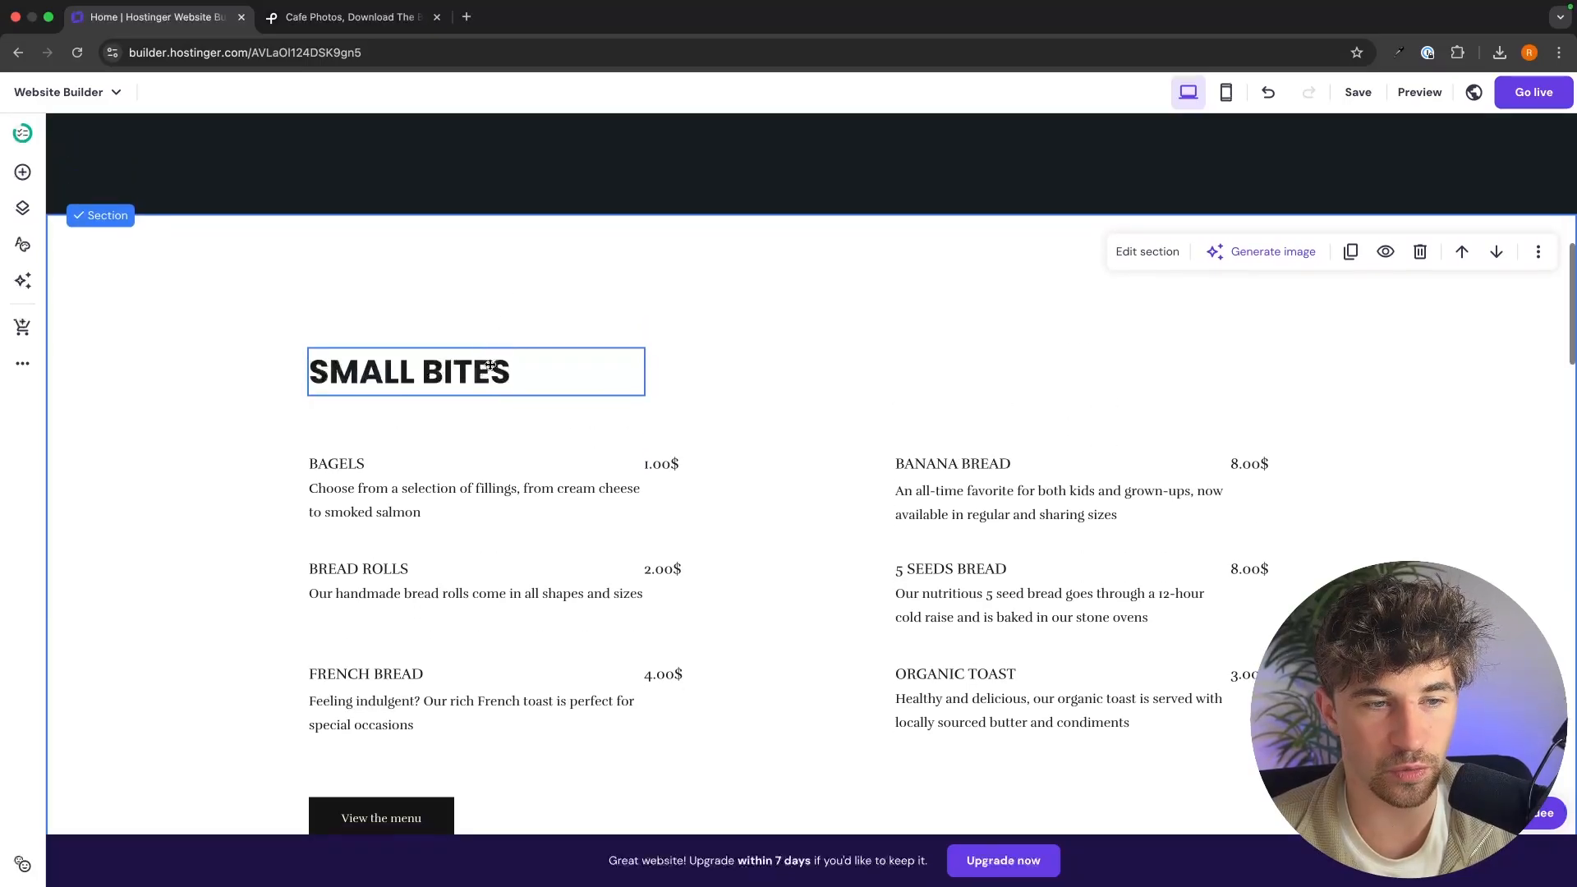
pyautogui.scroll(-1, 490, 365)
# Open the Bagels item's name for editing, select its price, and leave the texts
pyautogui.doubleClick(320, 454)
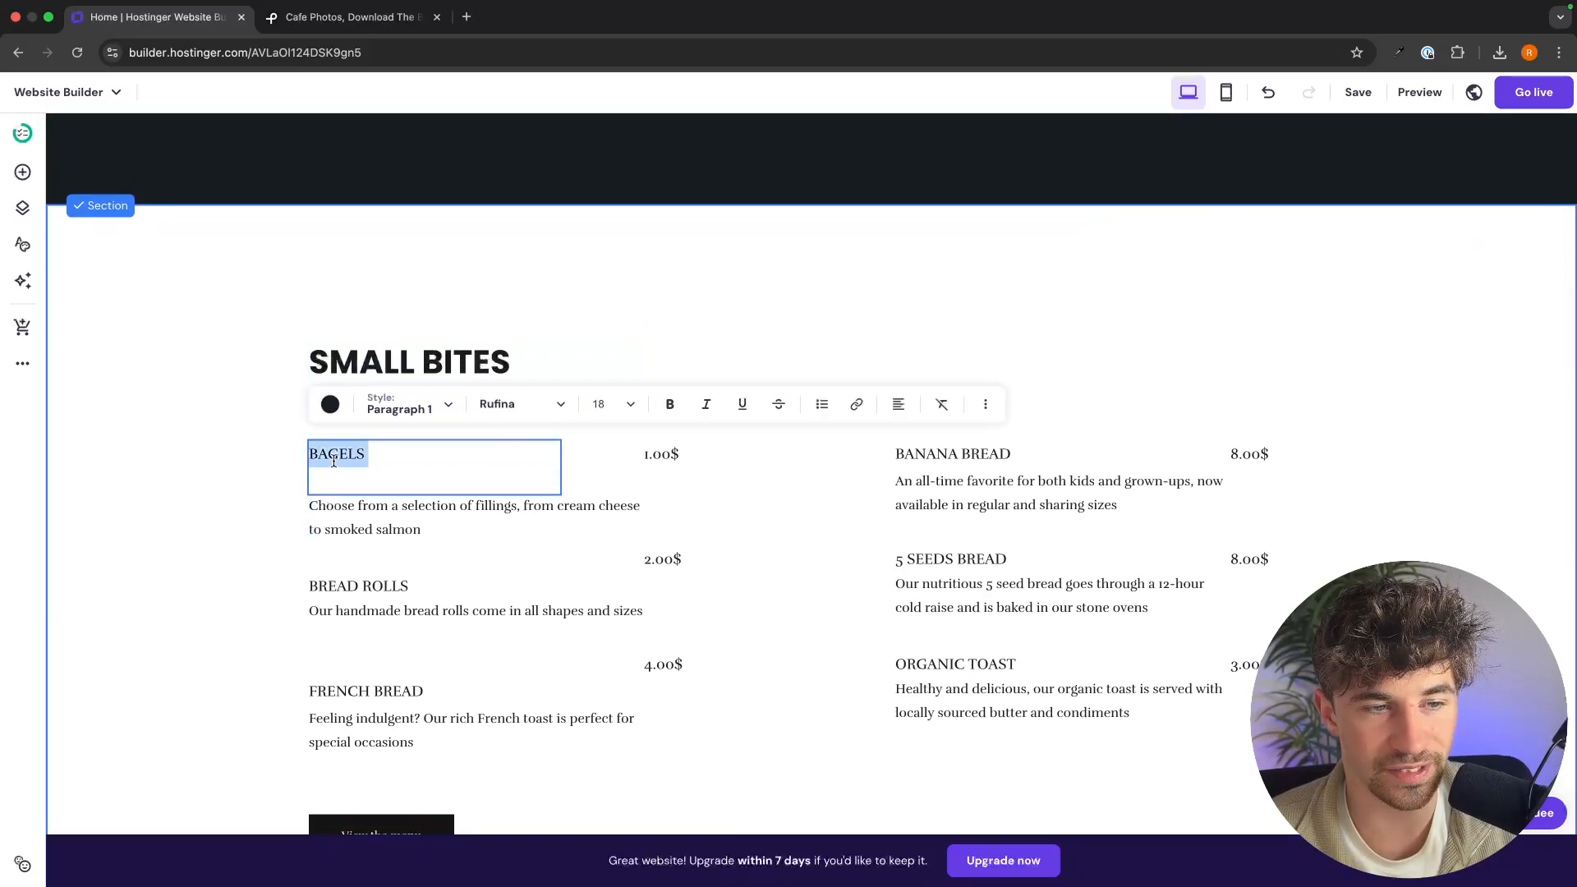
pyautogui.press('BackSpace')
pyautogui.click(365, 517)
pyautogui.doubleClick(664, 451)
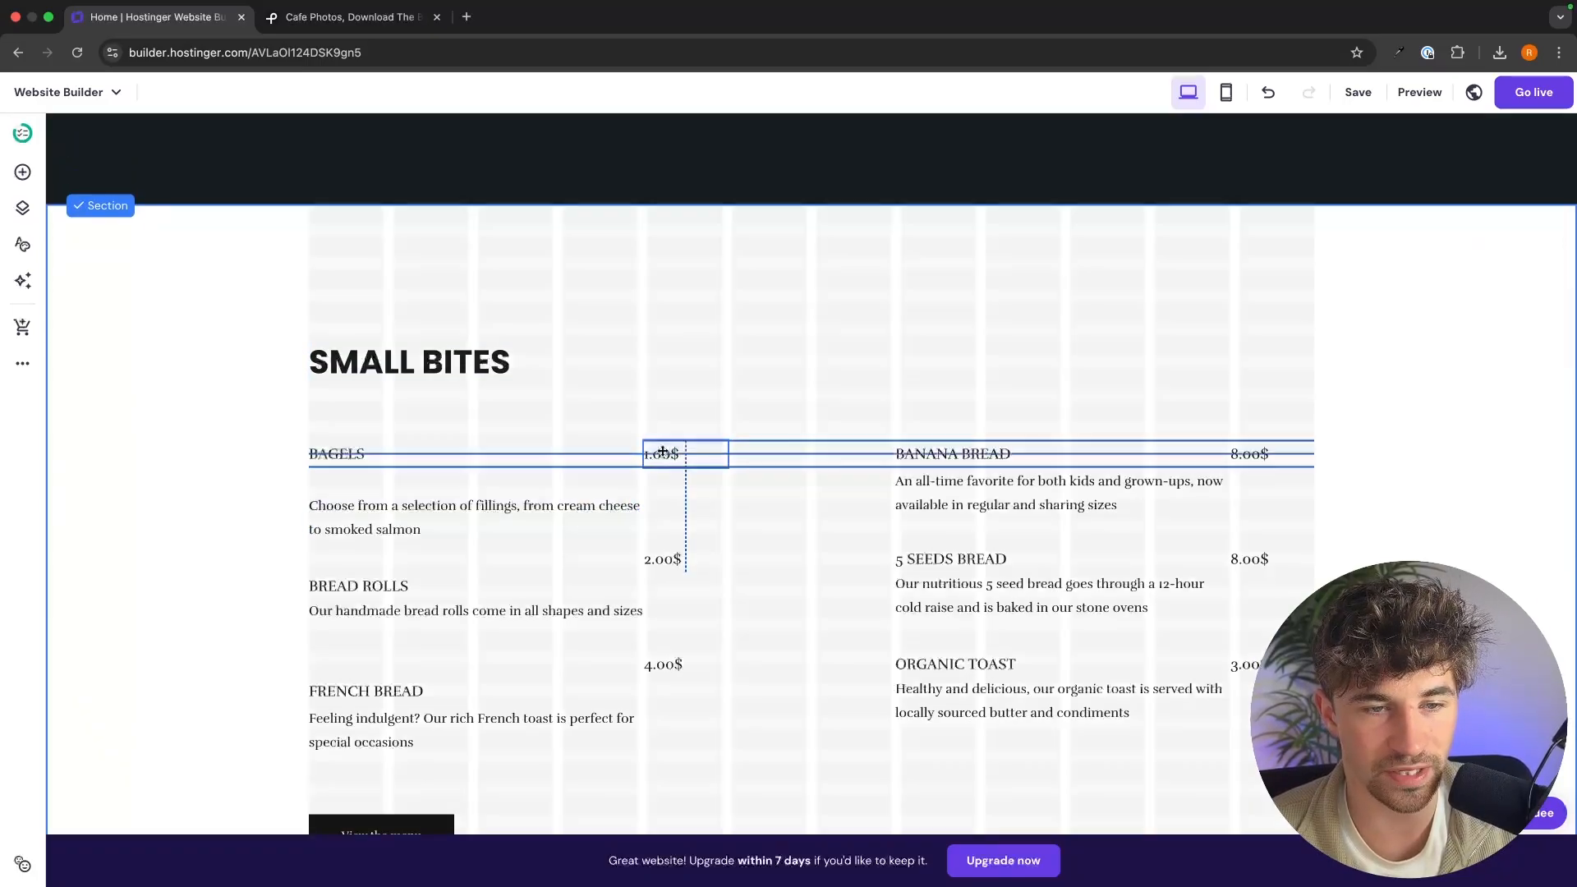
pyautogui.click(614, 362)
pyautogui.click(693, 382)
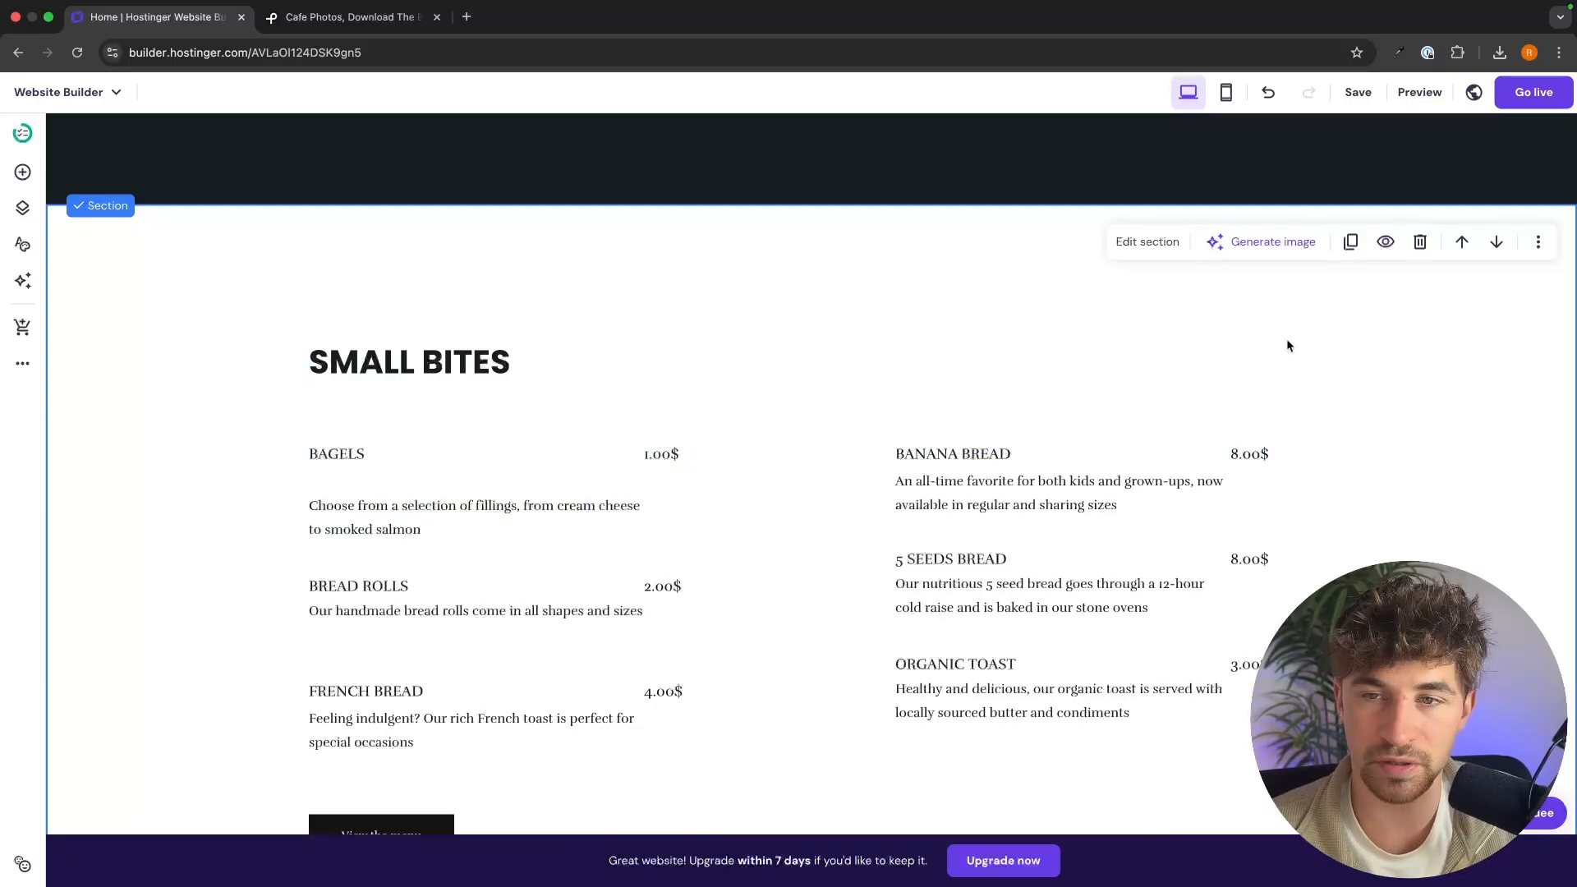
# Change the Small Bites section heading to "BEVERAGES"
pyautogui.scroll(-3, 1126, 302)
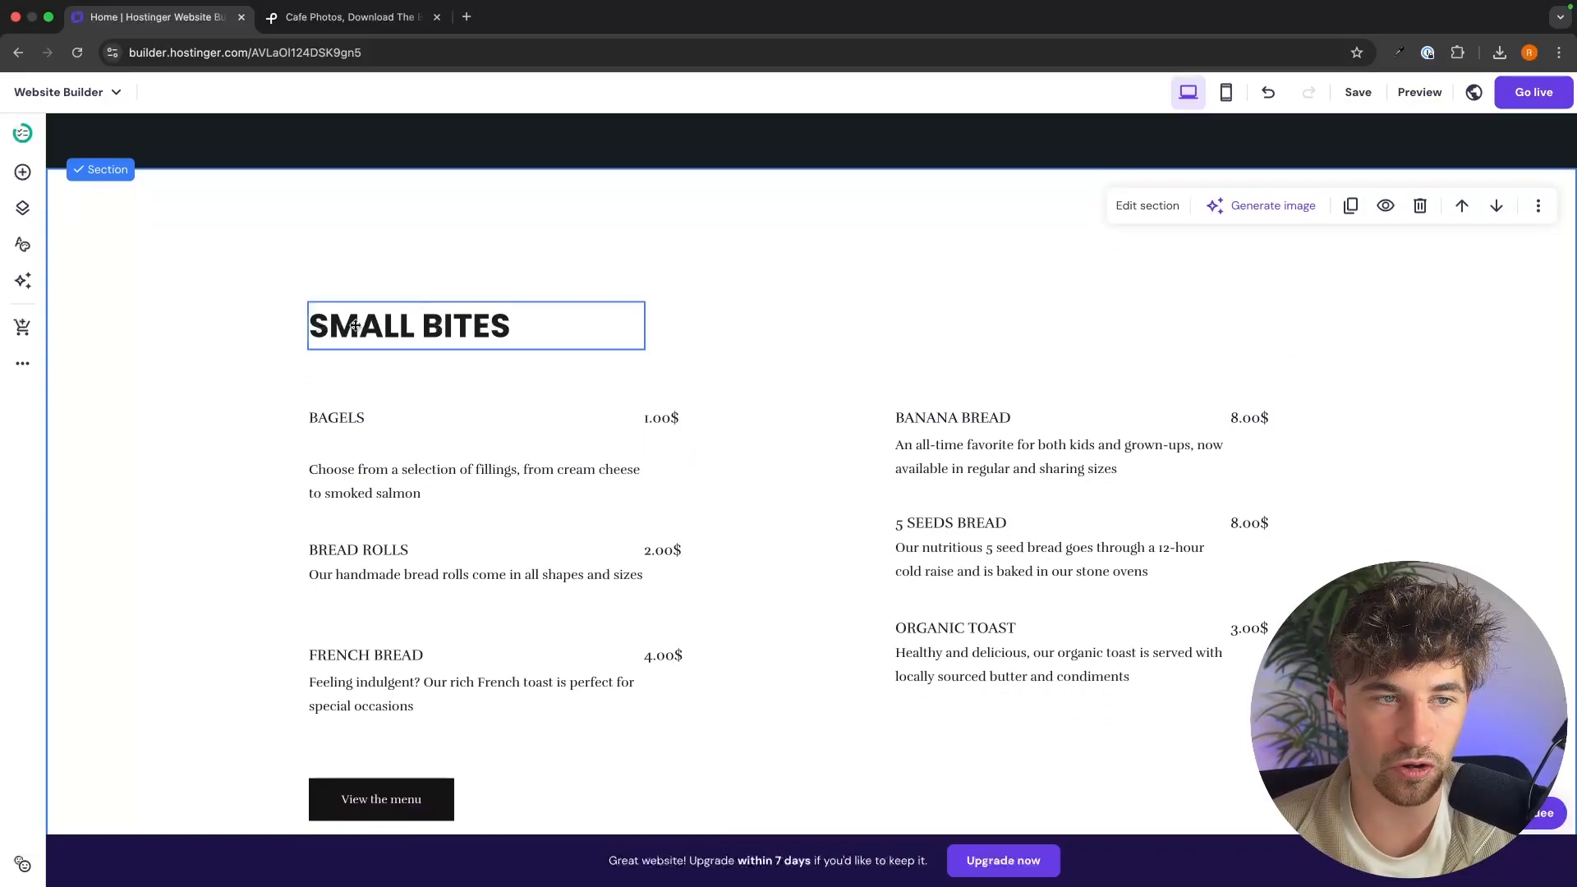
pyautogui.scroll(-5, 1346, 203)
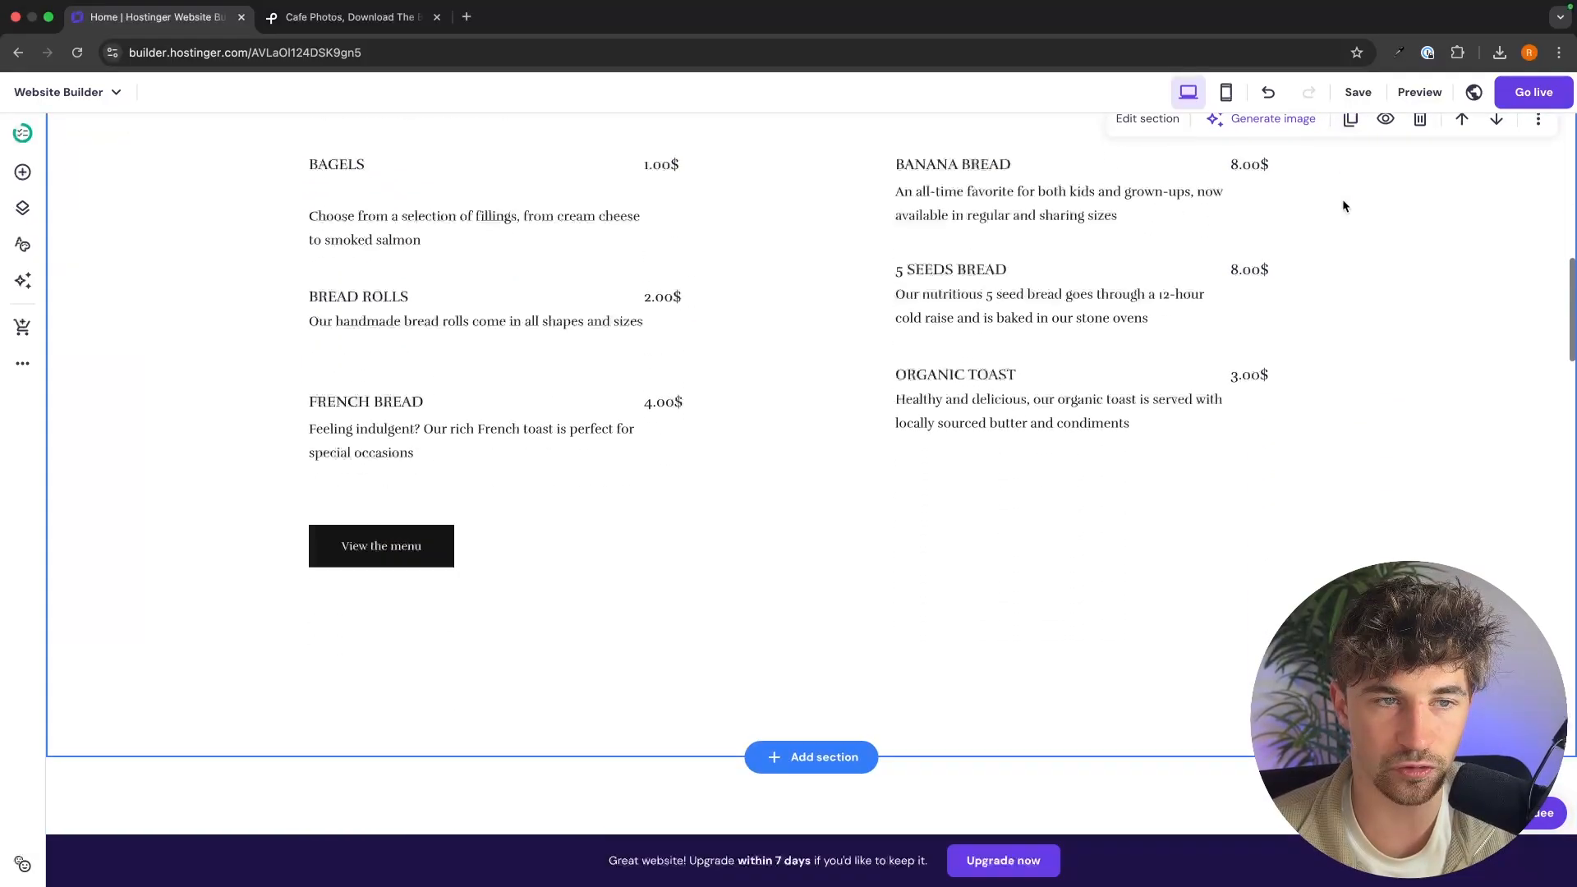
pyautogui.scroll(3, 1342, 204)
pyautogui.click(403, 221)
pyautogui.click(408, 224)
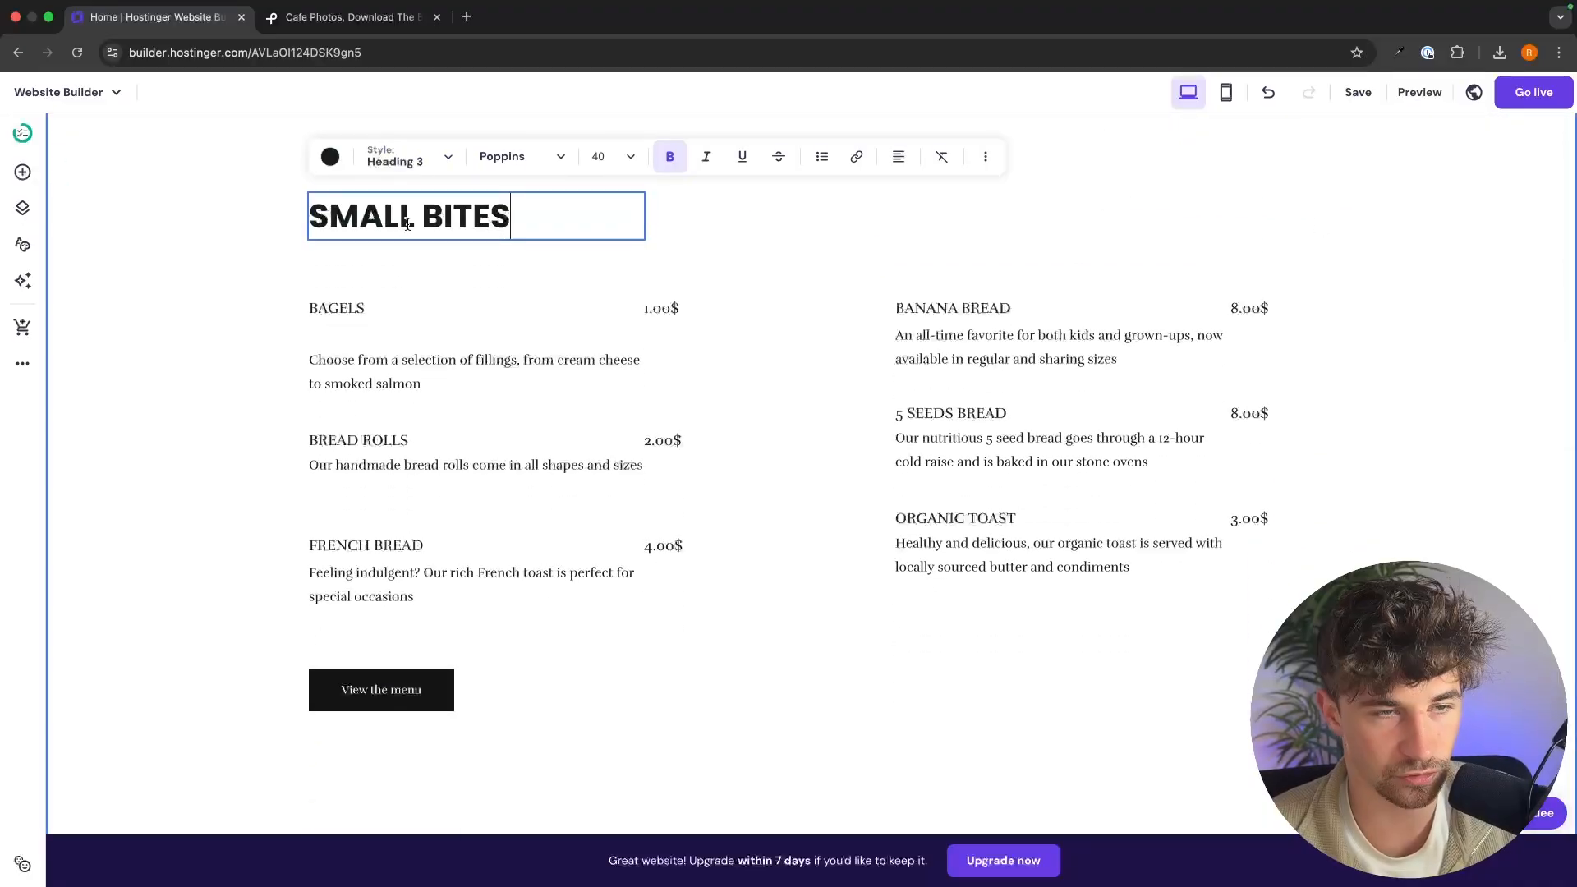
pyautogui.press('super+a')
pyautogui.write('BEVERAGES')
pyautogui.click(655, 245)
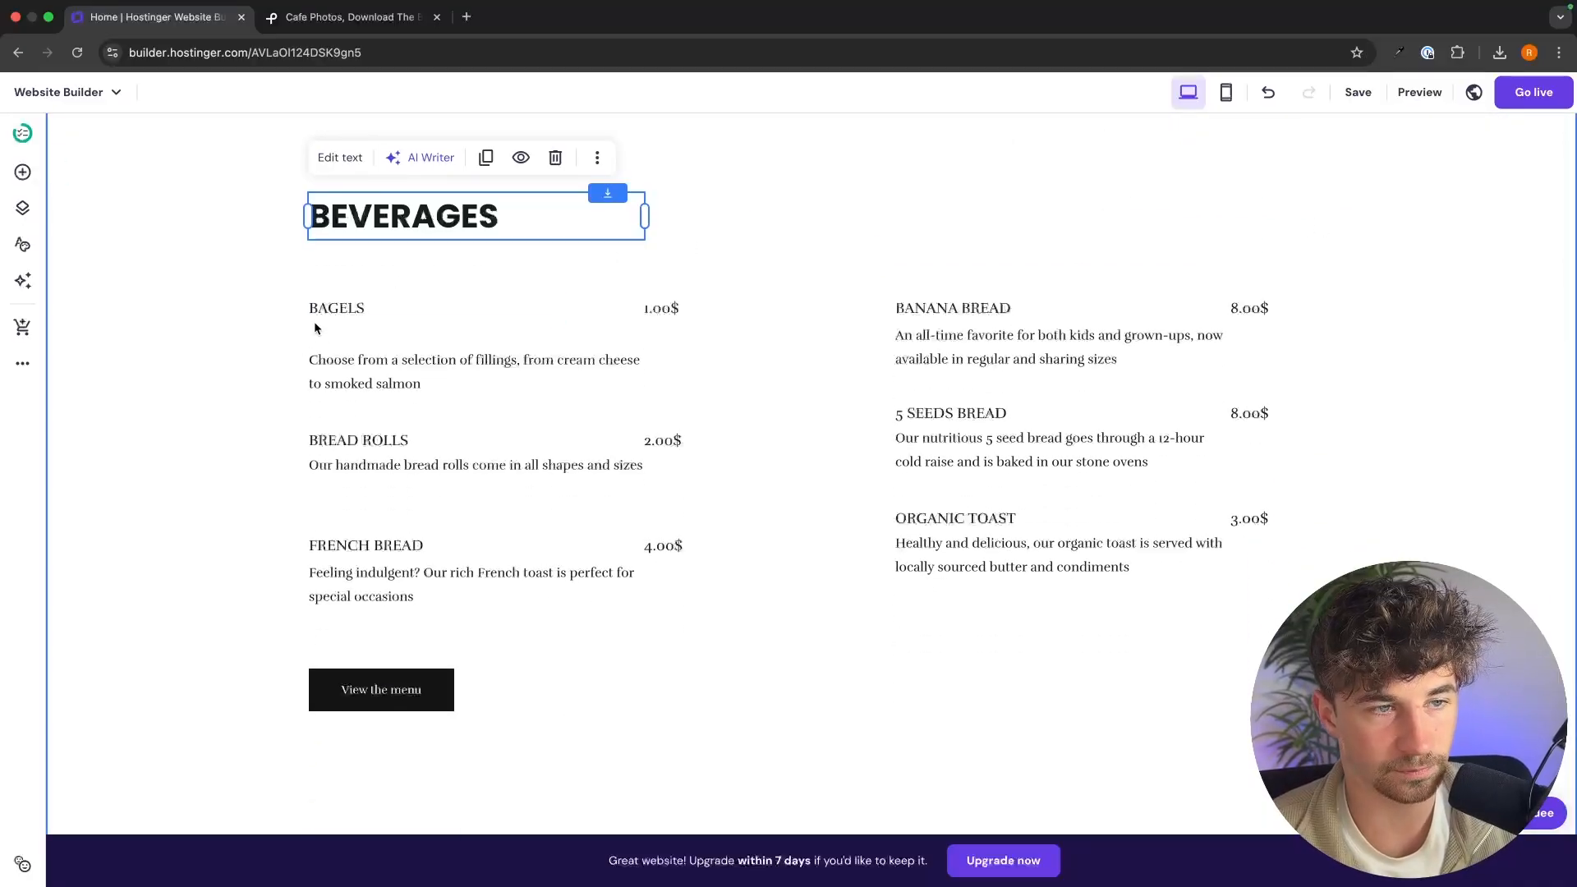
# Duplicate the Bagels item name and place the copy just above the original, under the Beverages heading
pyautogui.click(322, 317)
pyautogui.click(485, 259)
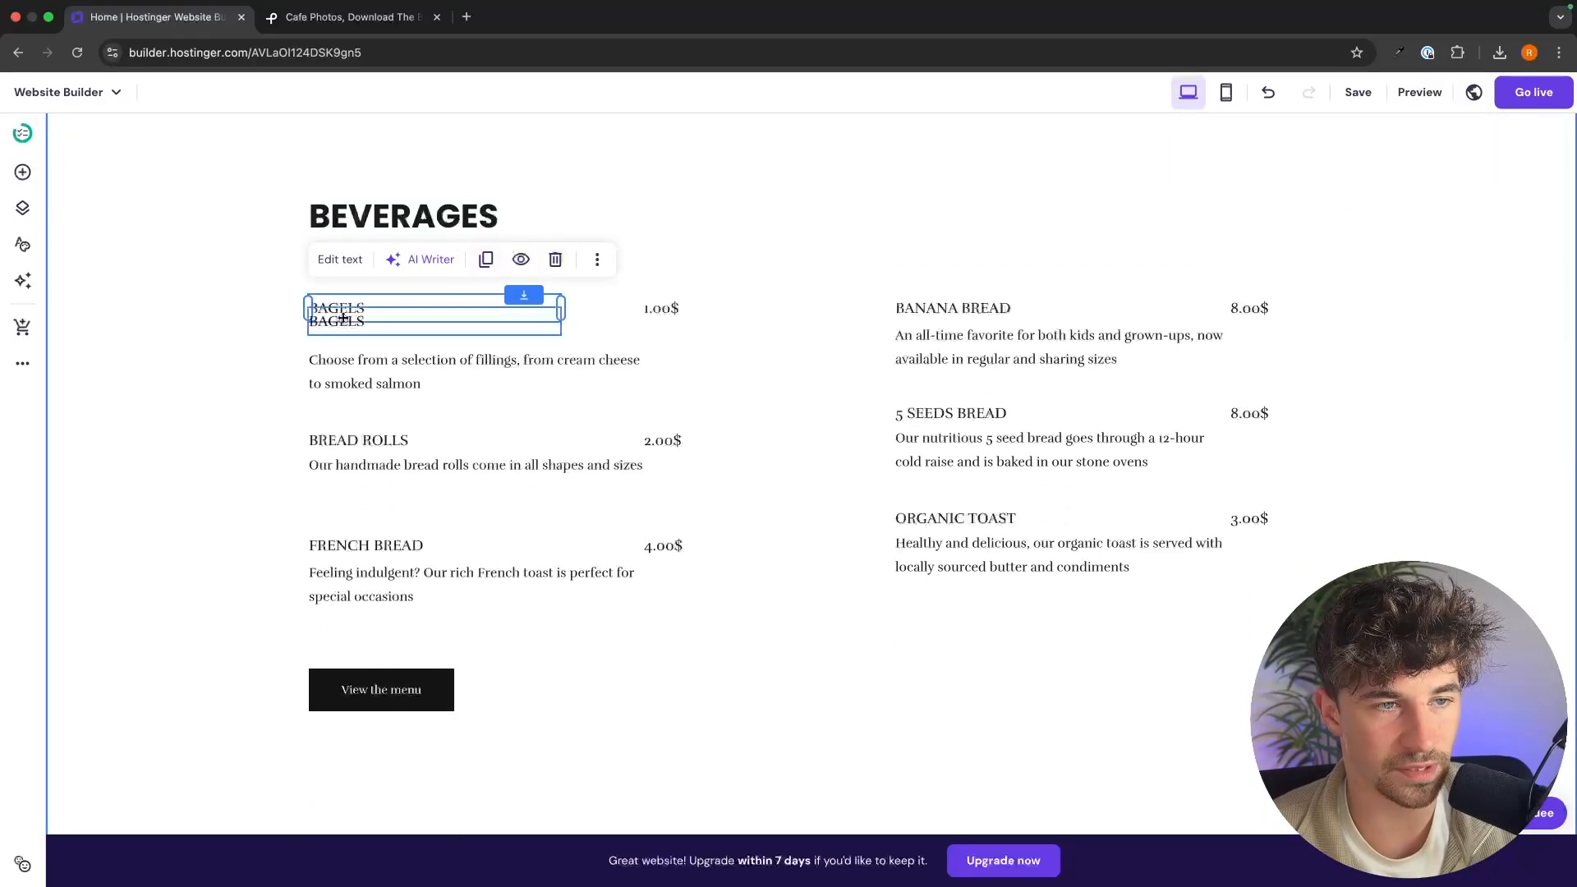
pyautogui.moveTo(343, 318); pyautogui.dragTo(344, 269)
# Change the copied item name above Bagels to "COFFEE"
pyautogui.doubleClick(343, 268)
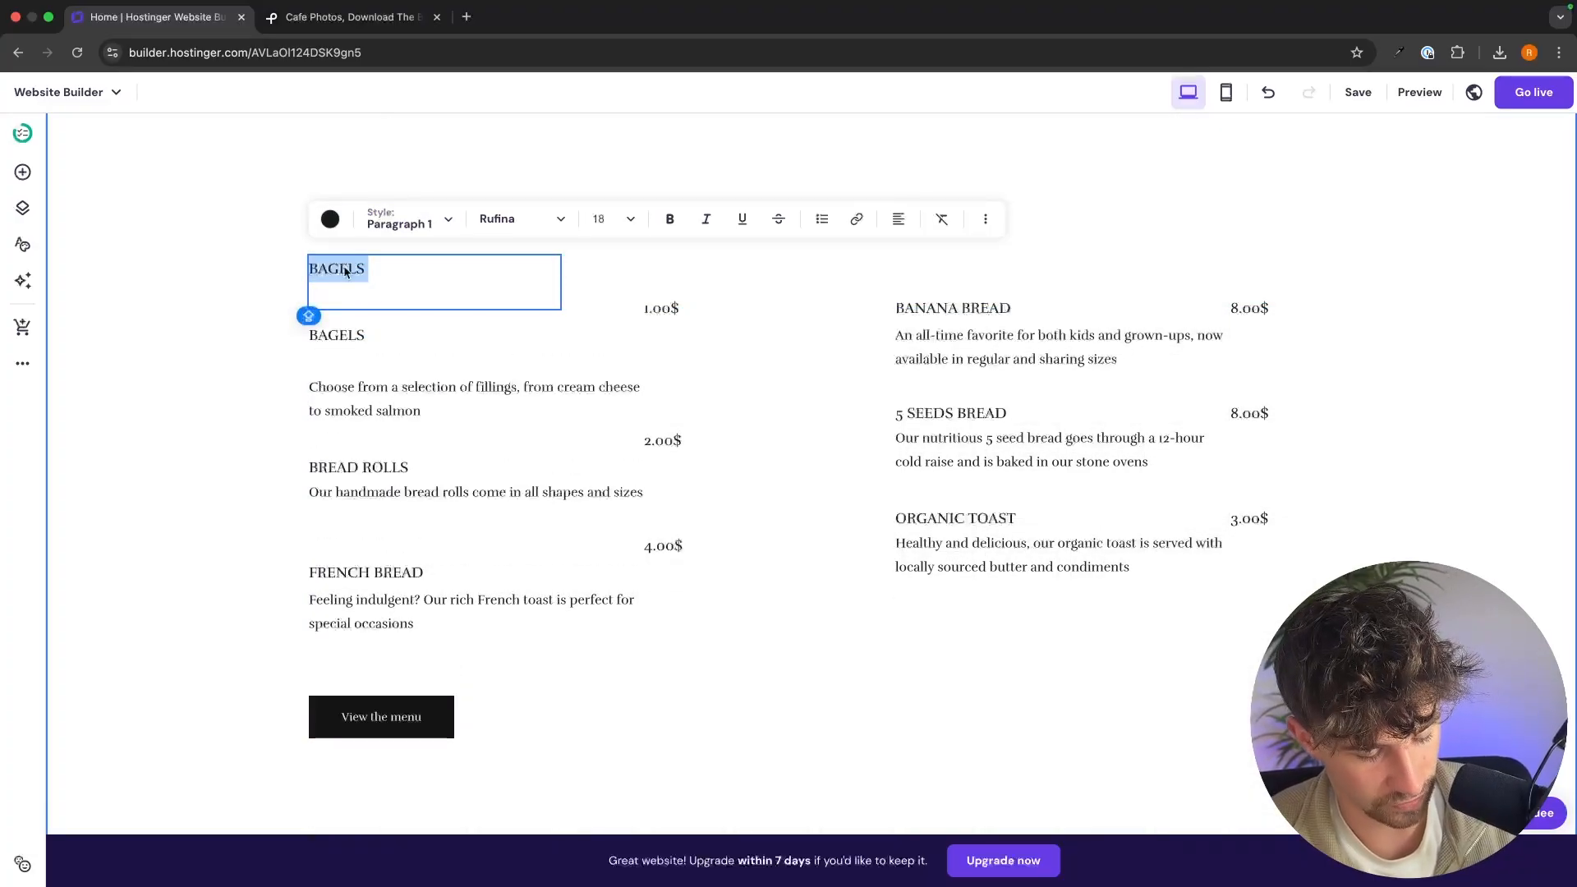
pyautogui.write('COFEE')
pyautogui.press('BackSpace')
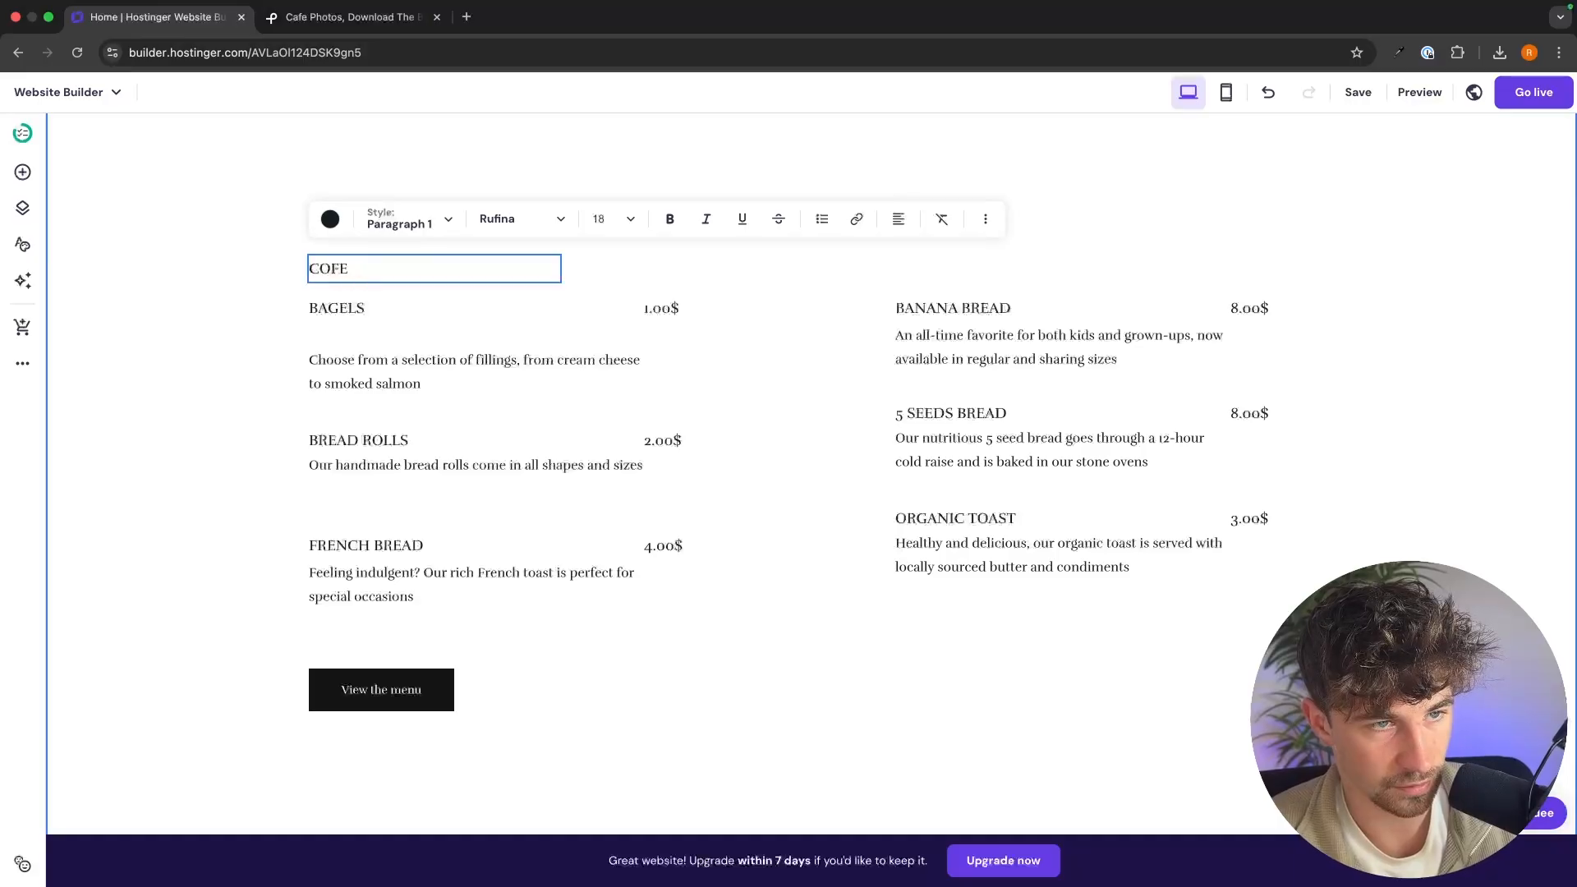
pyautogui.write('EE')
# Change the Bagels item name below the COFFEE subheading to "FLAT WHITE"
pyautogui.click(332, 307)
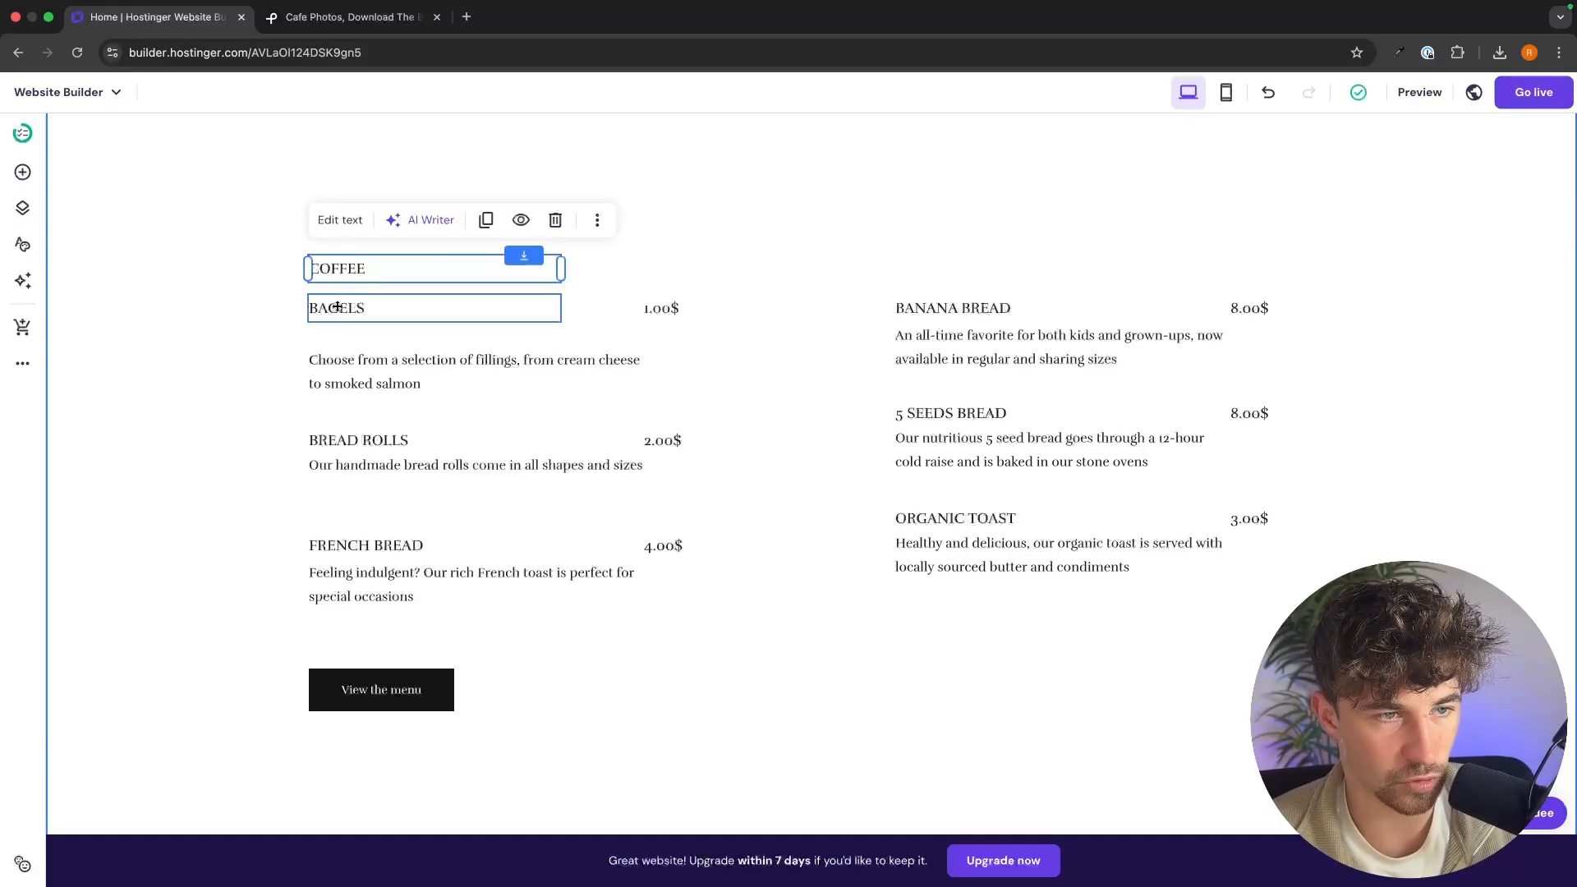
pyautogui.doubleClick(332, 306)
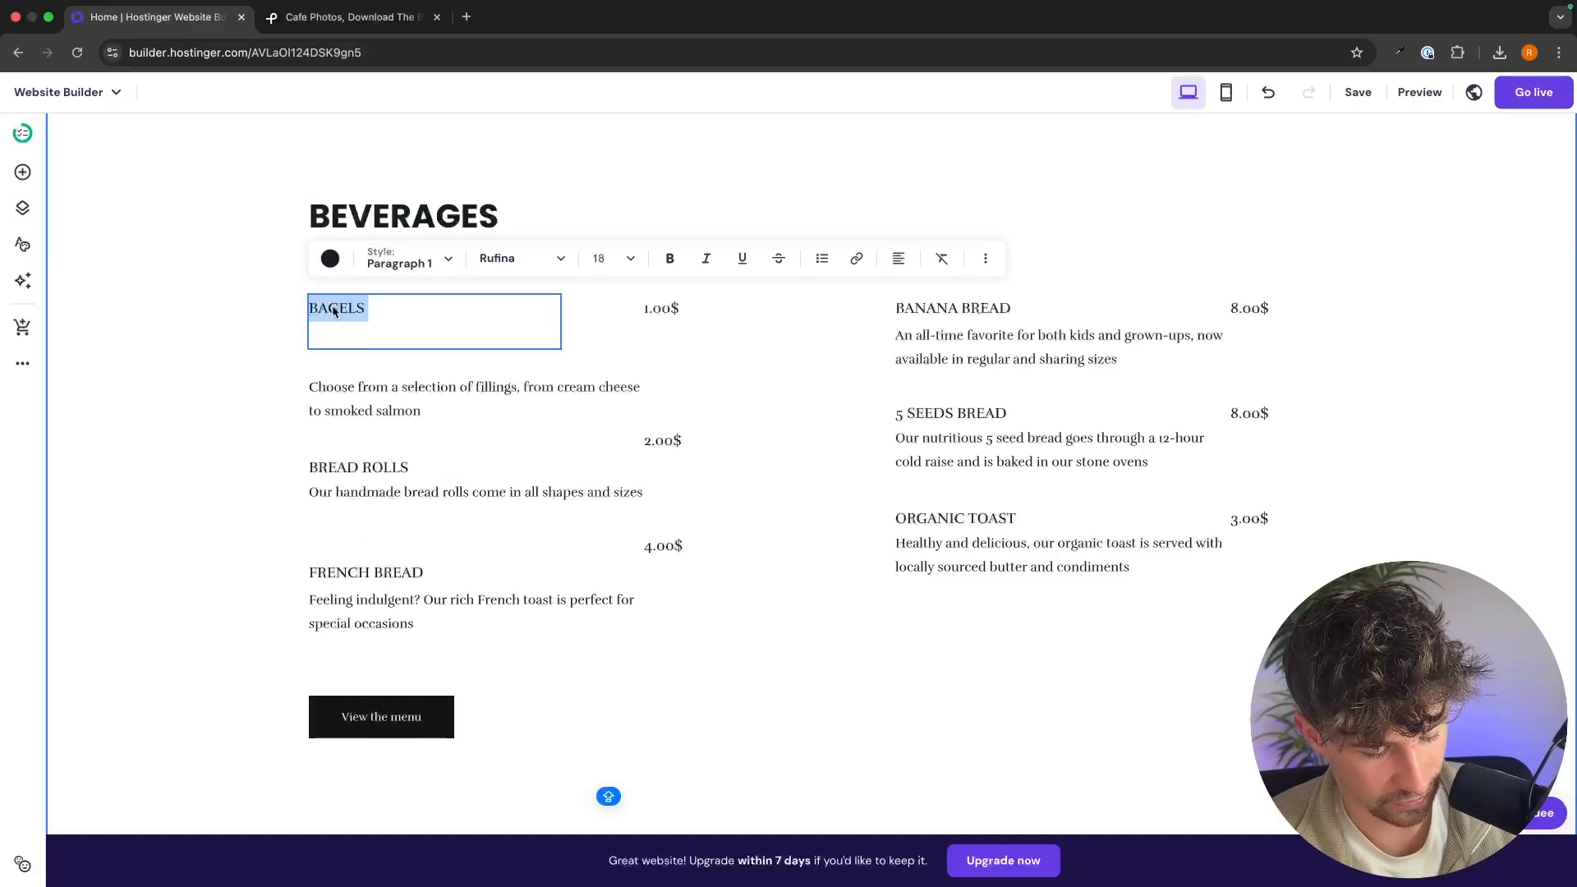
pyautogui.write('FAL')
pyautogui.write('T ')
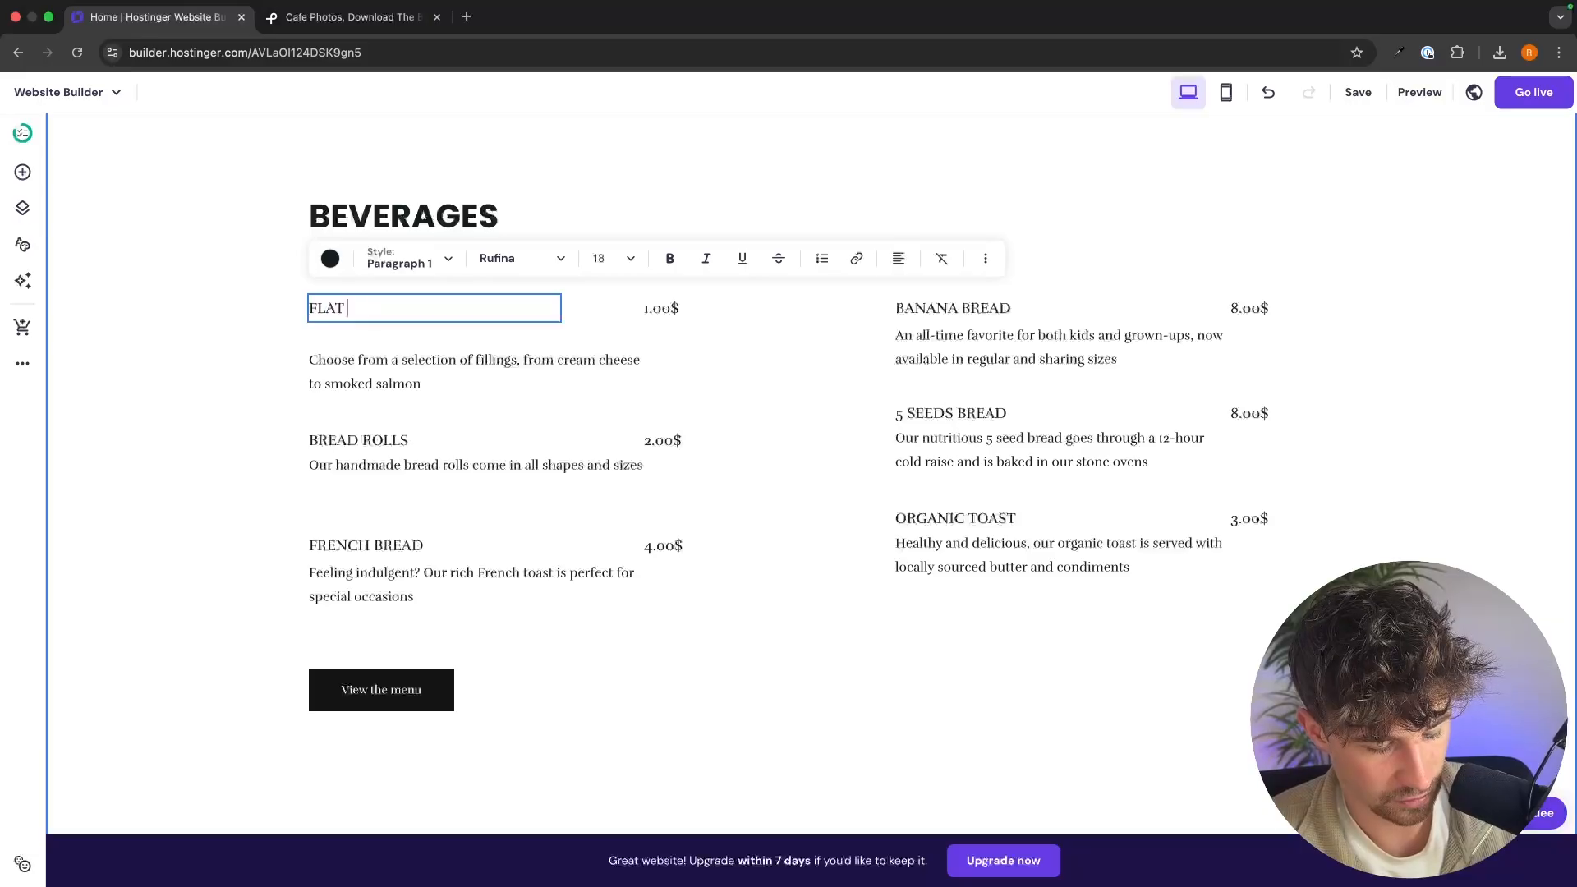
pyautogui.write('WHITE')
# Change the Bread Rolls item name to "CAPPUCCINO" and leave the text
pyautogui.click(341, 437)
pyautogui.click(342, 438)
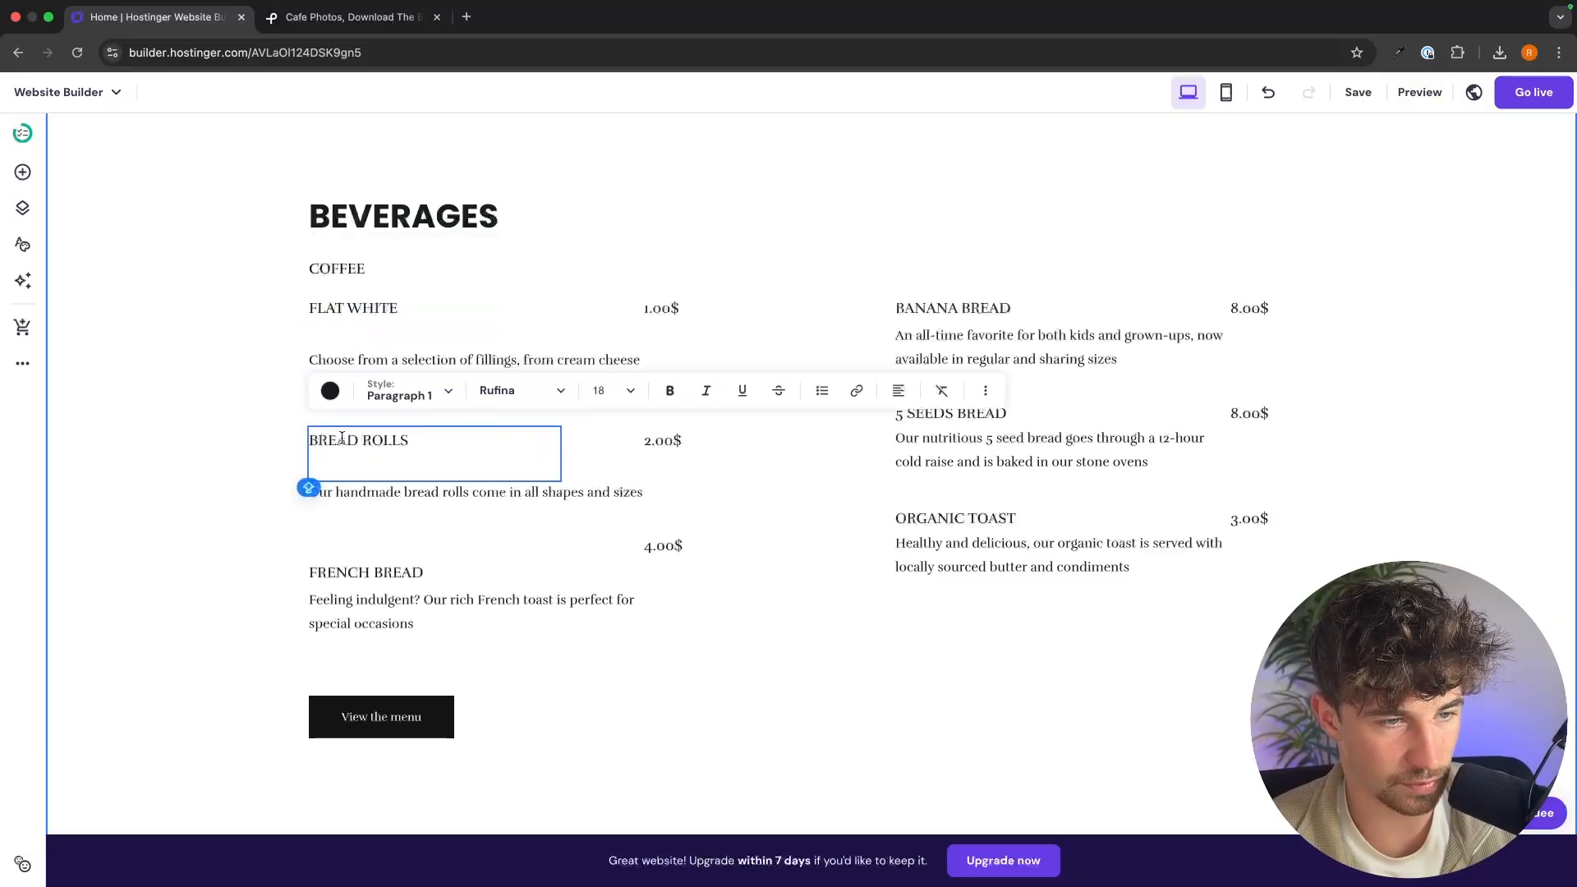
pyautogui.tripleClick(342, 437)
pyautogui.write('CAPPU')
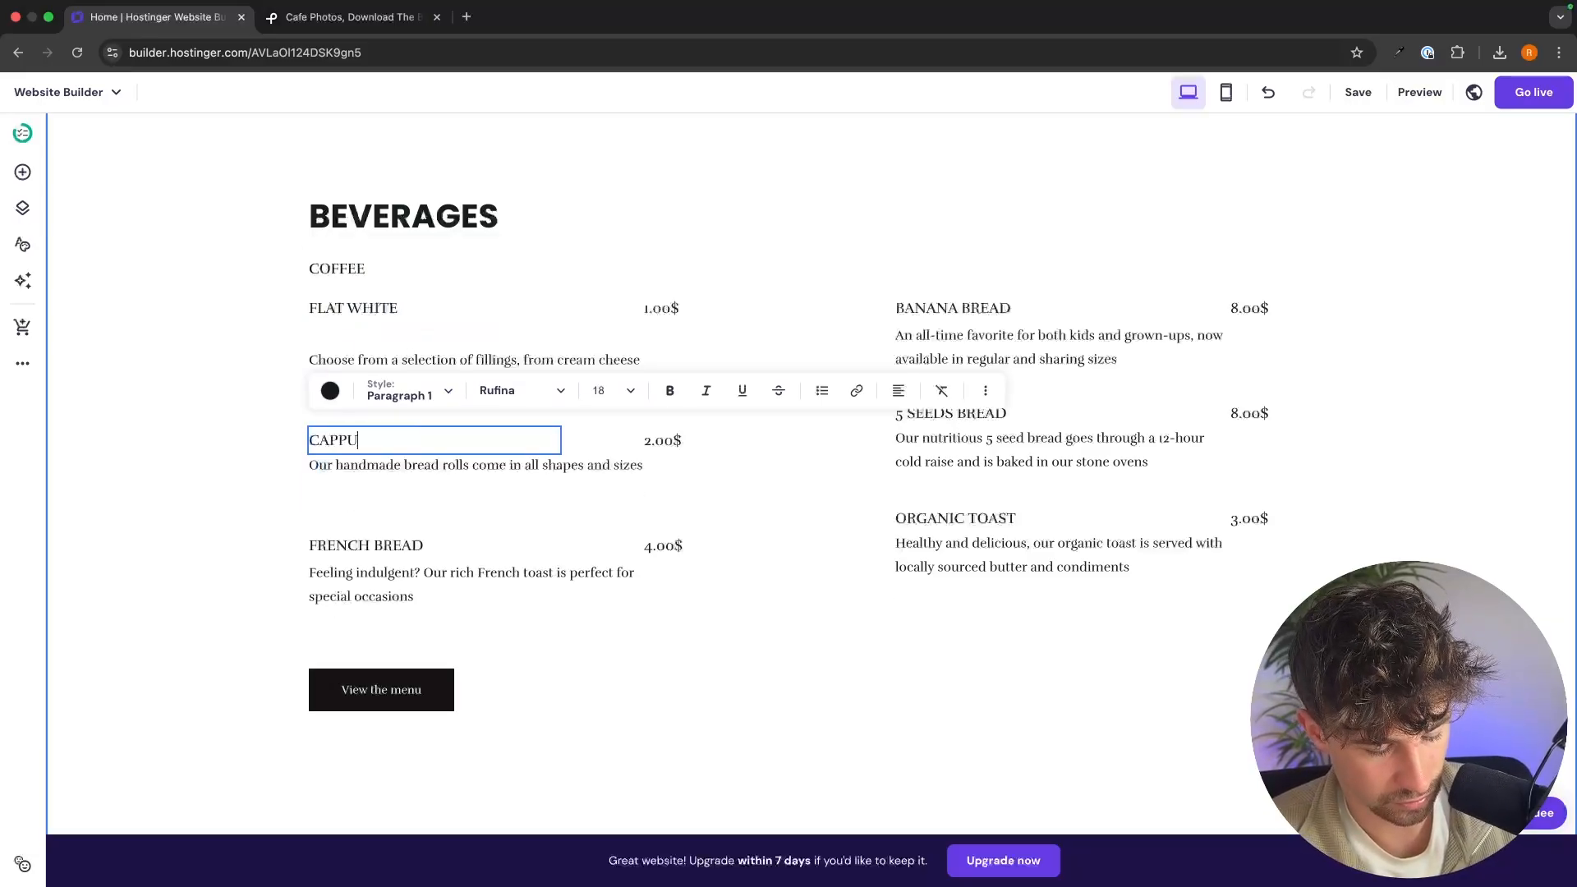
pyautogui.write('CCINO')
pyautogui.click(154, 463)
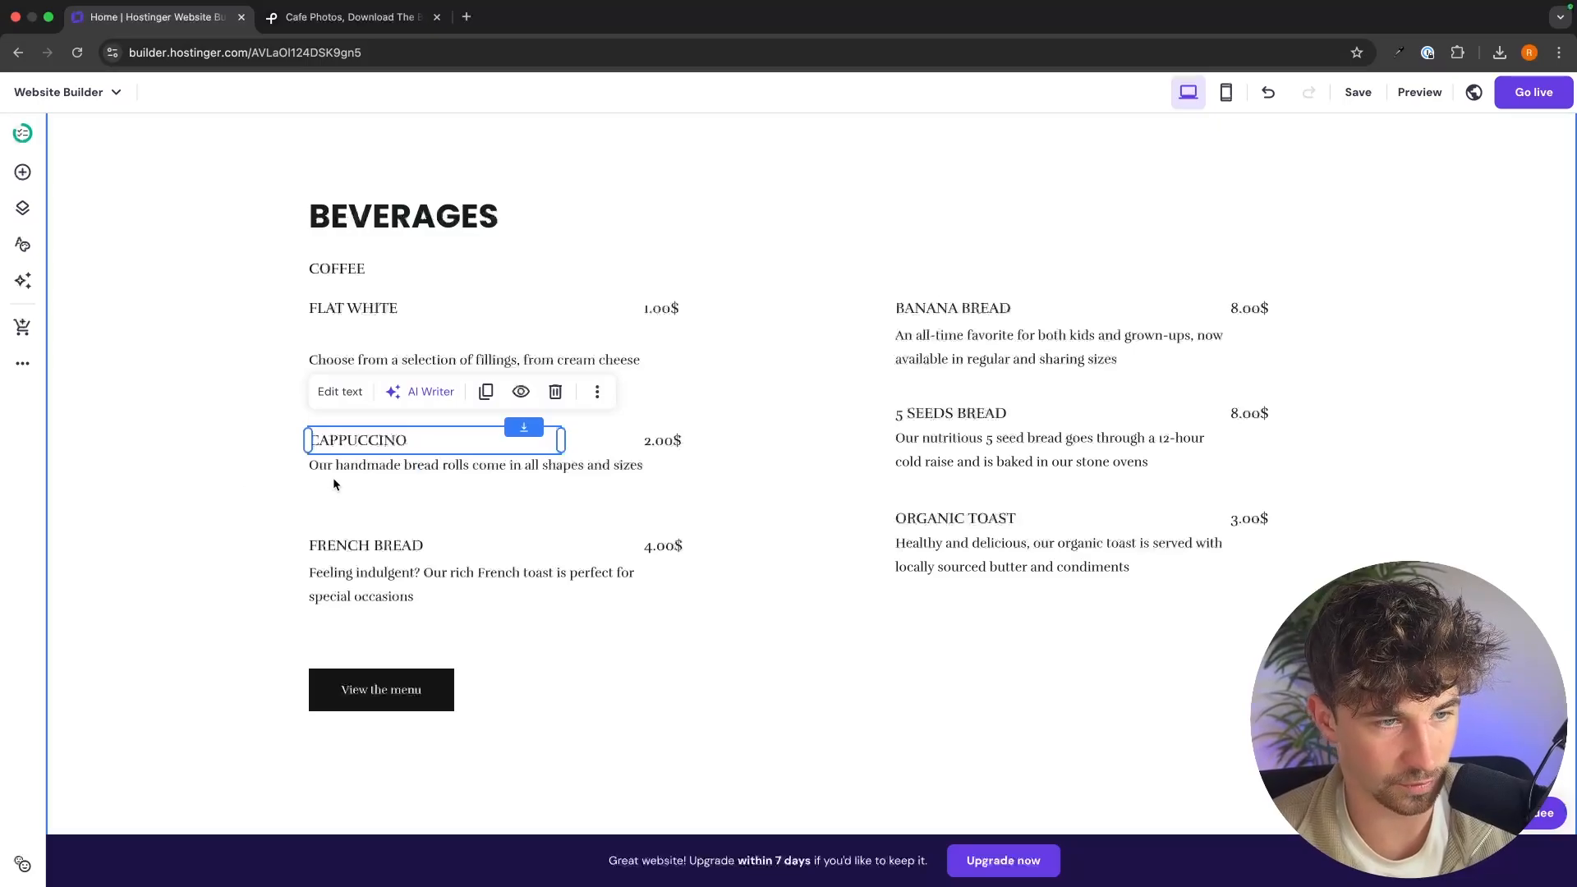
pyautogui.click(261, 493)
# Change the French Bread item name to "LATTE"
pyautogui.doubleClick(341, 547)
pyautogui.tripleClick(341, 547)
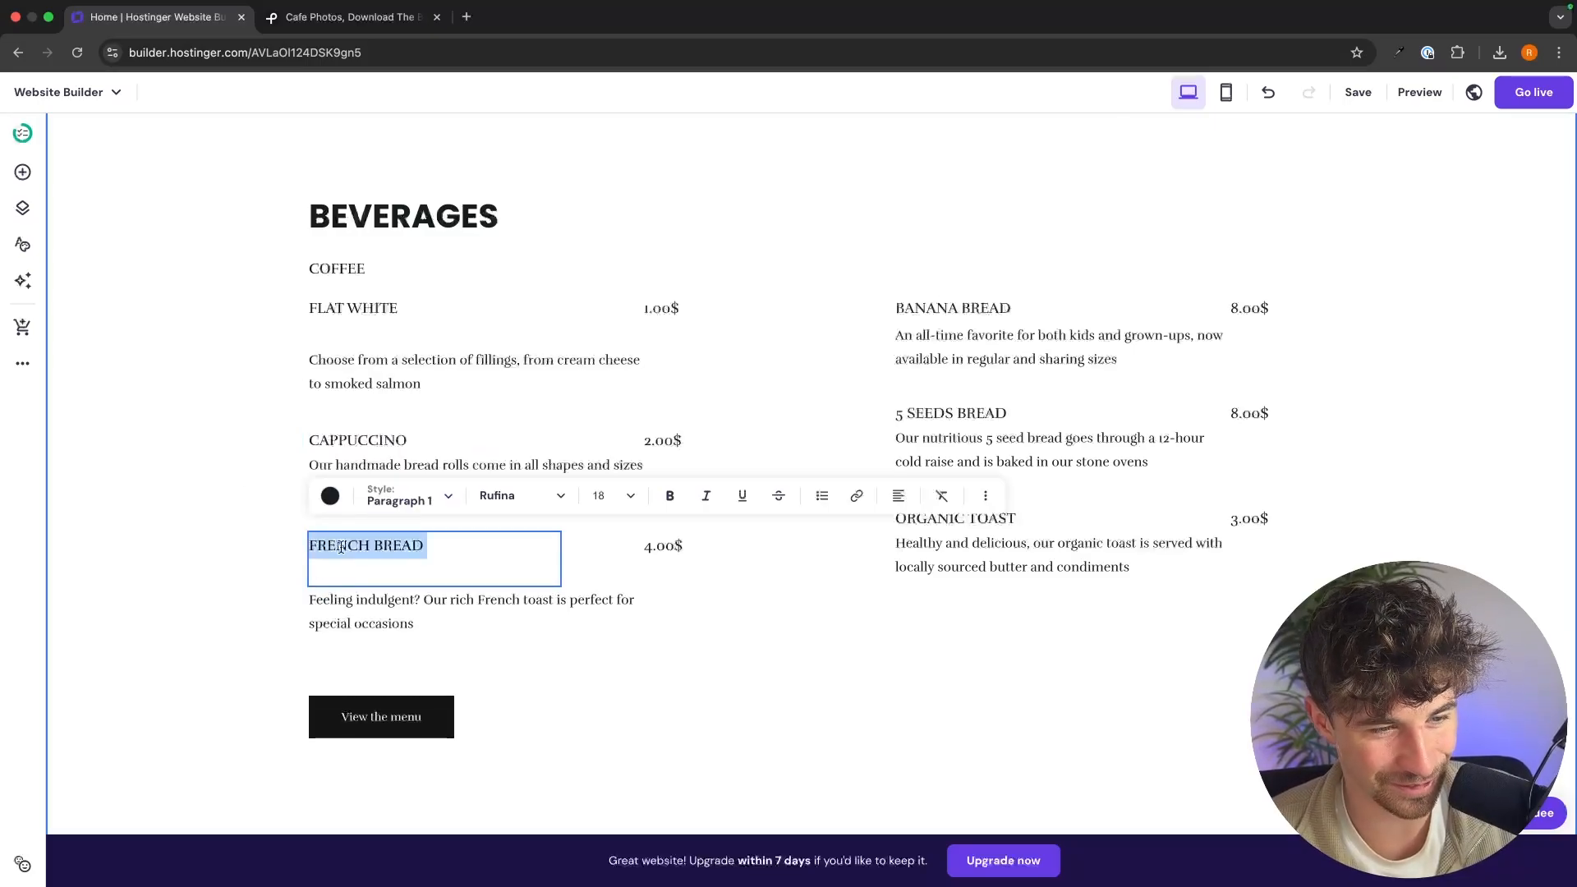
pyautogui.write('LATTE')
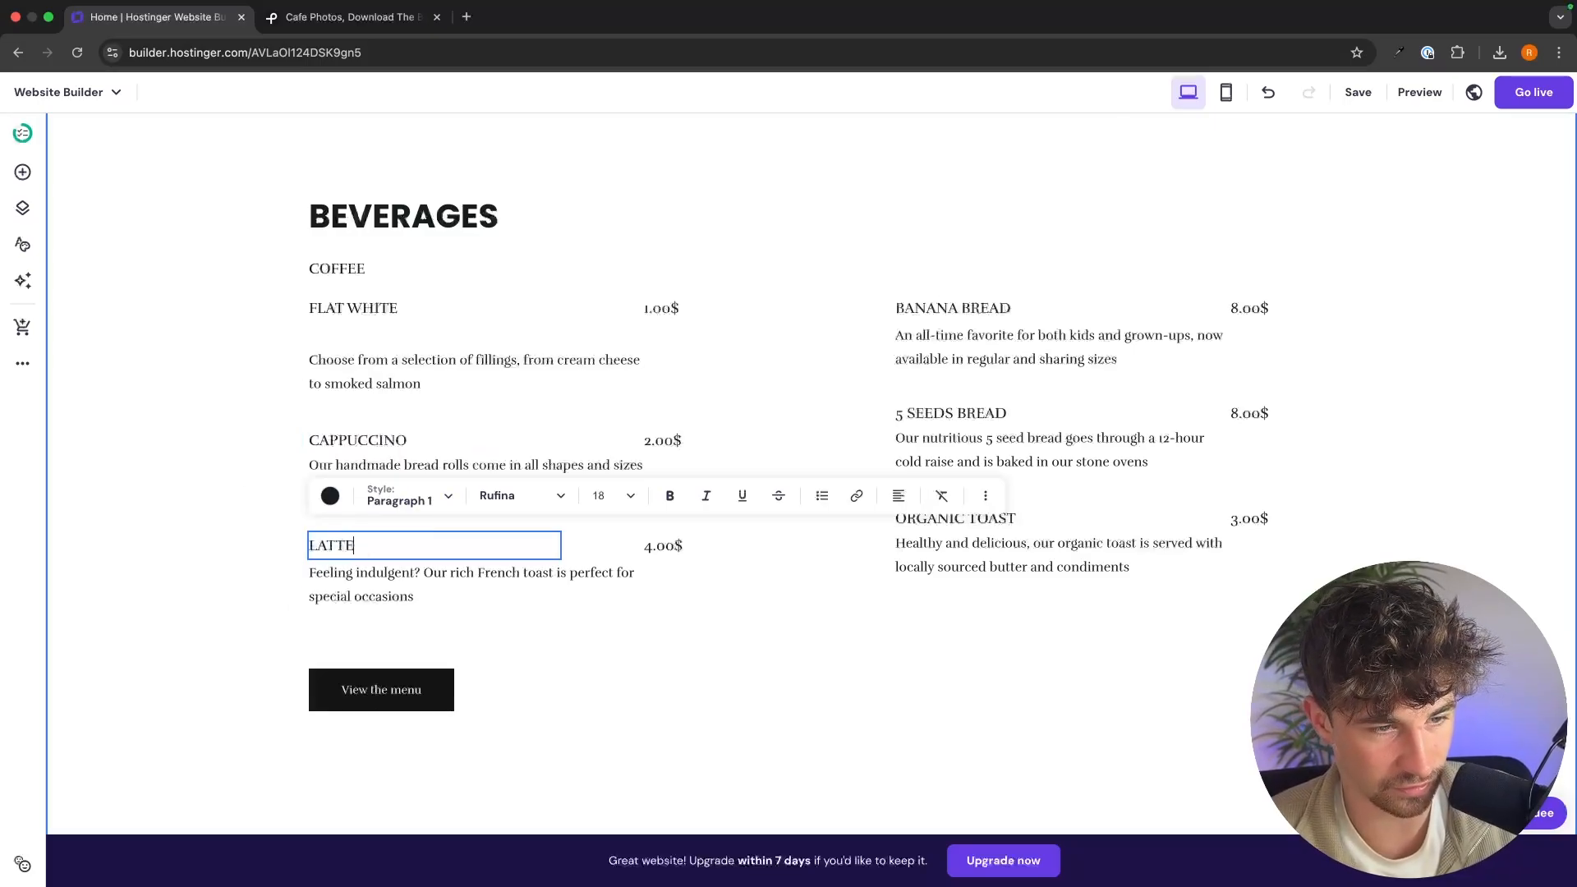
pyautogui.press('Escape')
# Duplicate the COFFEE subheading above the Banana Bread item and change the copy's text to "SOFT DRINKS"
pyautogui.click(336, 269)
pyautogui.click(485, 219)
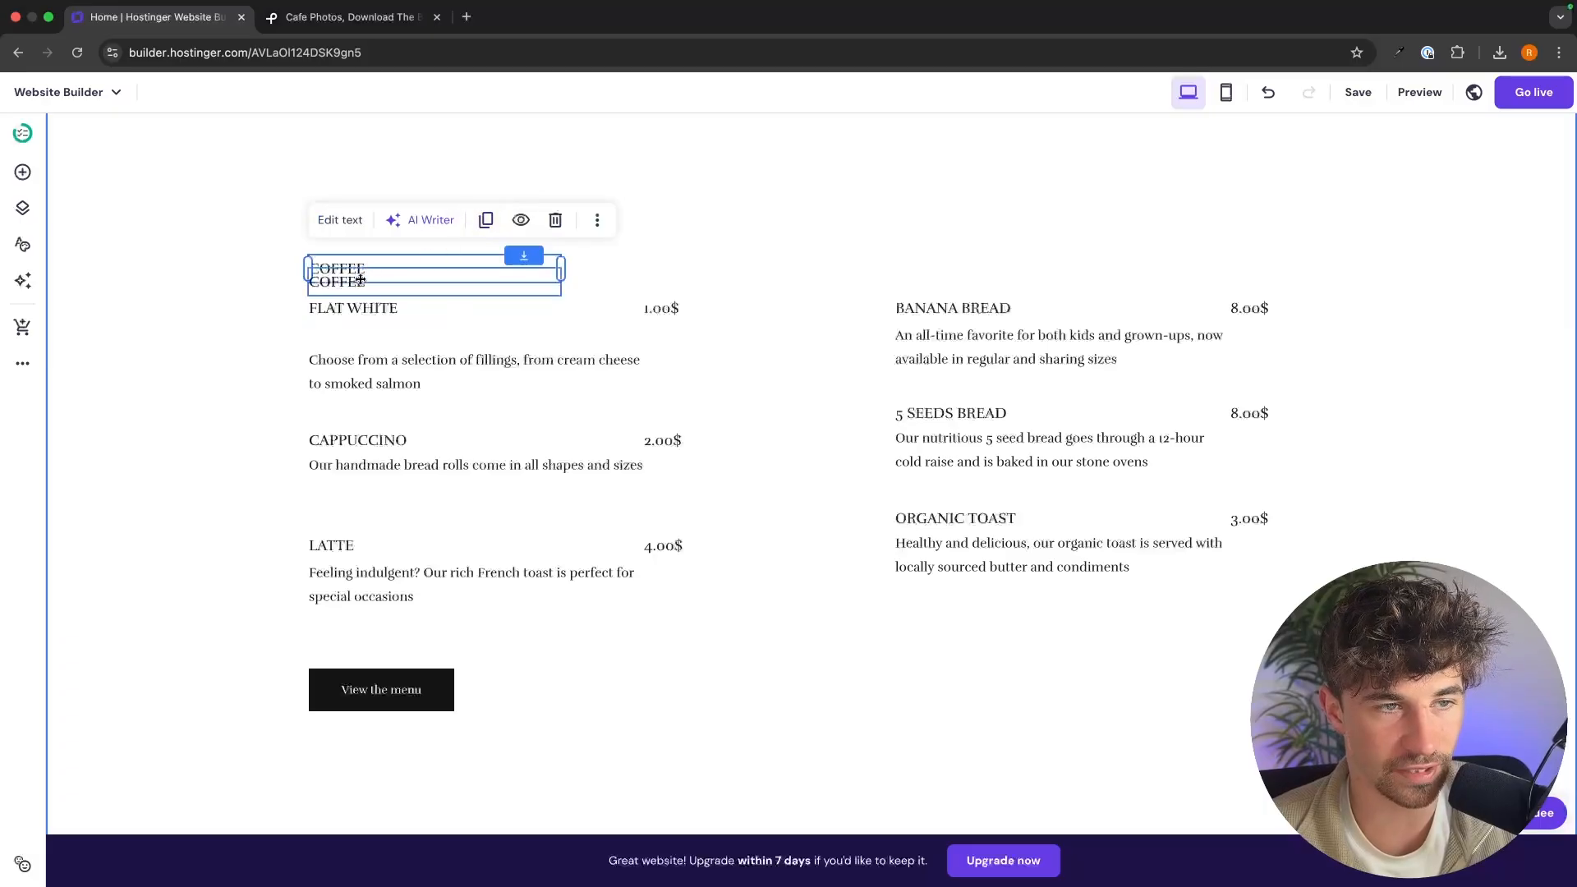
pyautogui.moveTo(359, 279); pyautogui.dragTo(948, 268)
pyautogui.doubleClick(948, 267)
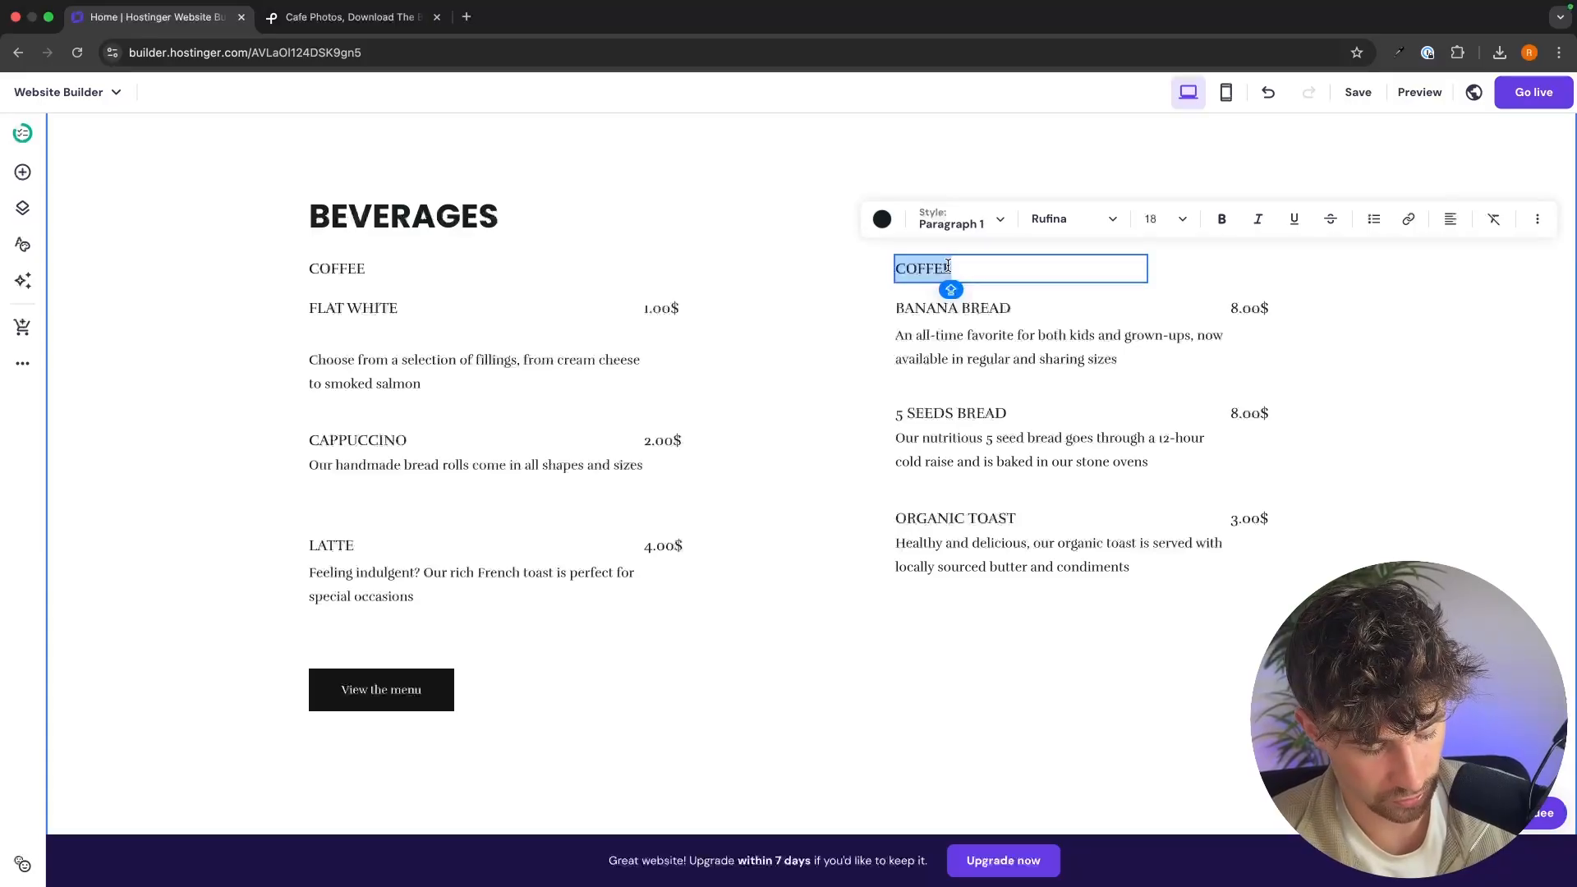
pyautogui.write('SOFT DRINK')
pyautogui.write('S')
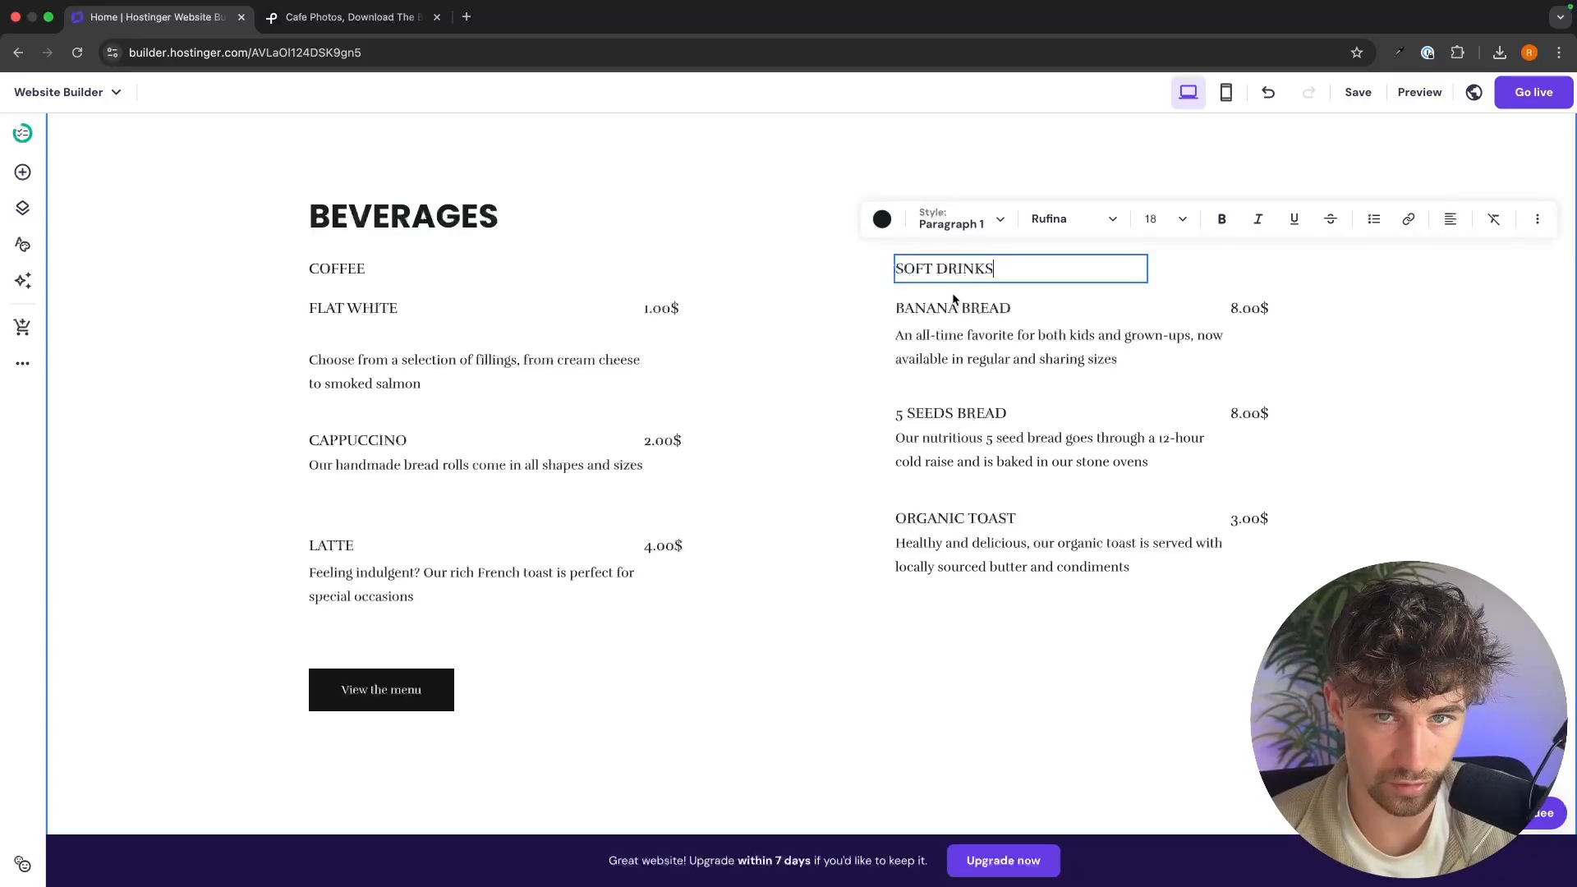
# Rename the Banana Bread item to "COKE" and the 5 Seeds Bread item to "LEMONADE"
pyautogui.tripleClick(950, 310)
pyautogui.write('COKE')
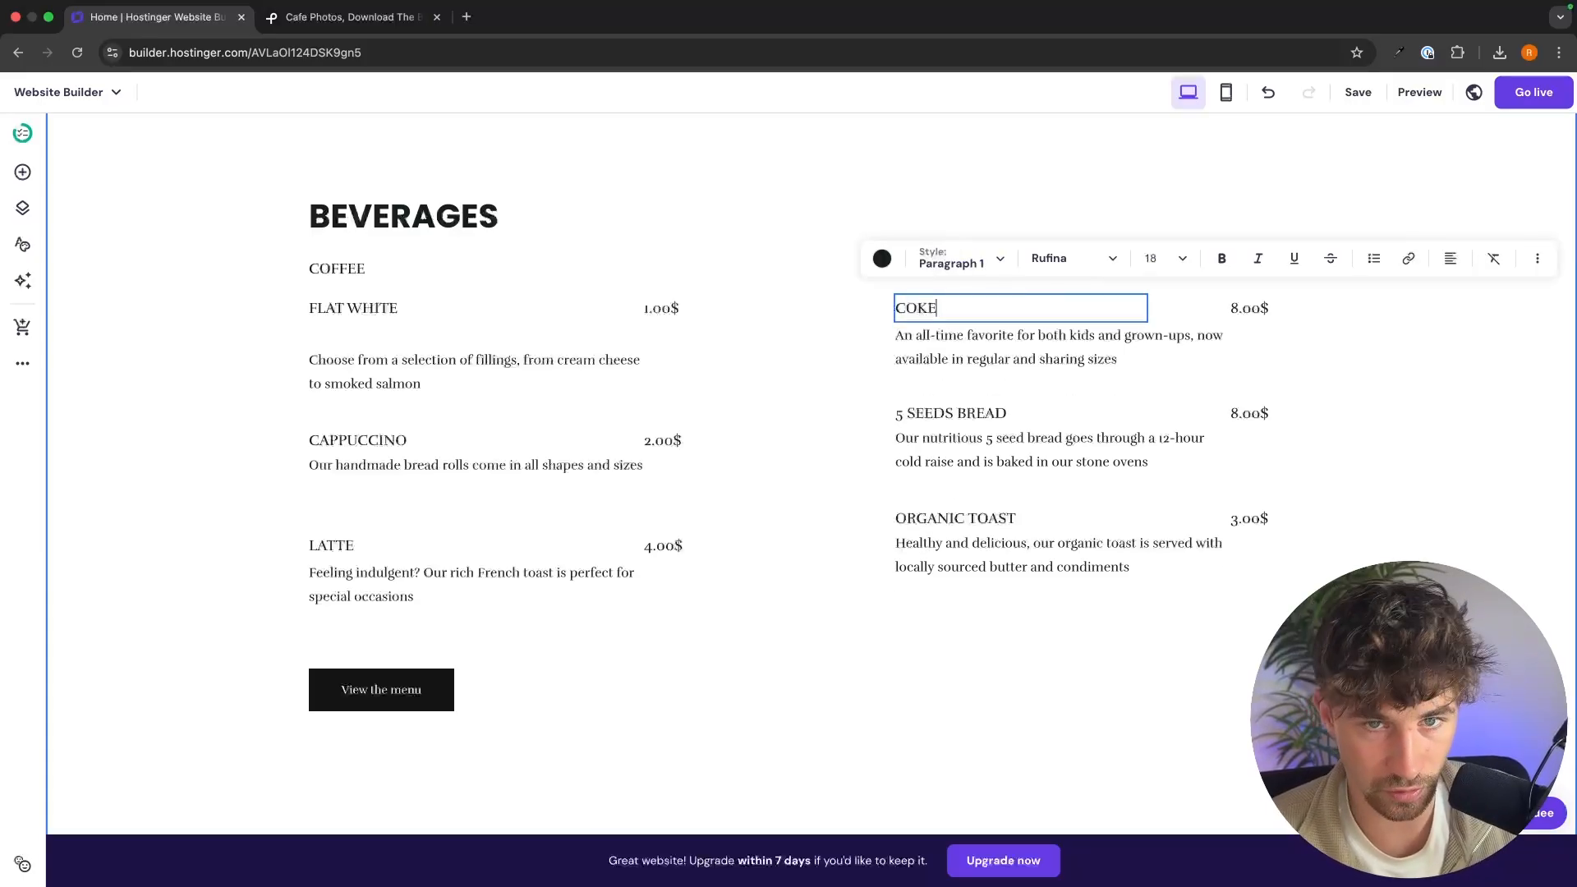
pyautogui.tripleClick(965, 413)
pyautogui.write('LEMONA')
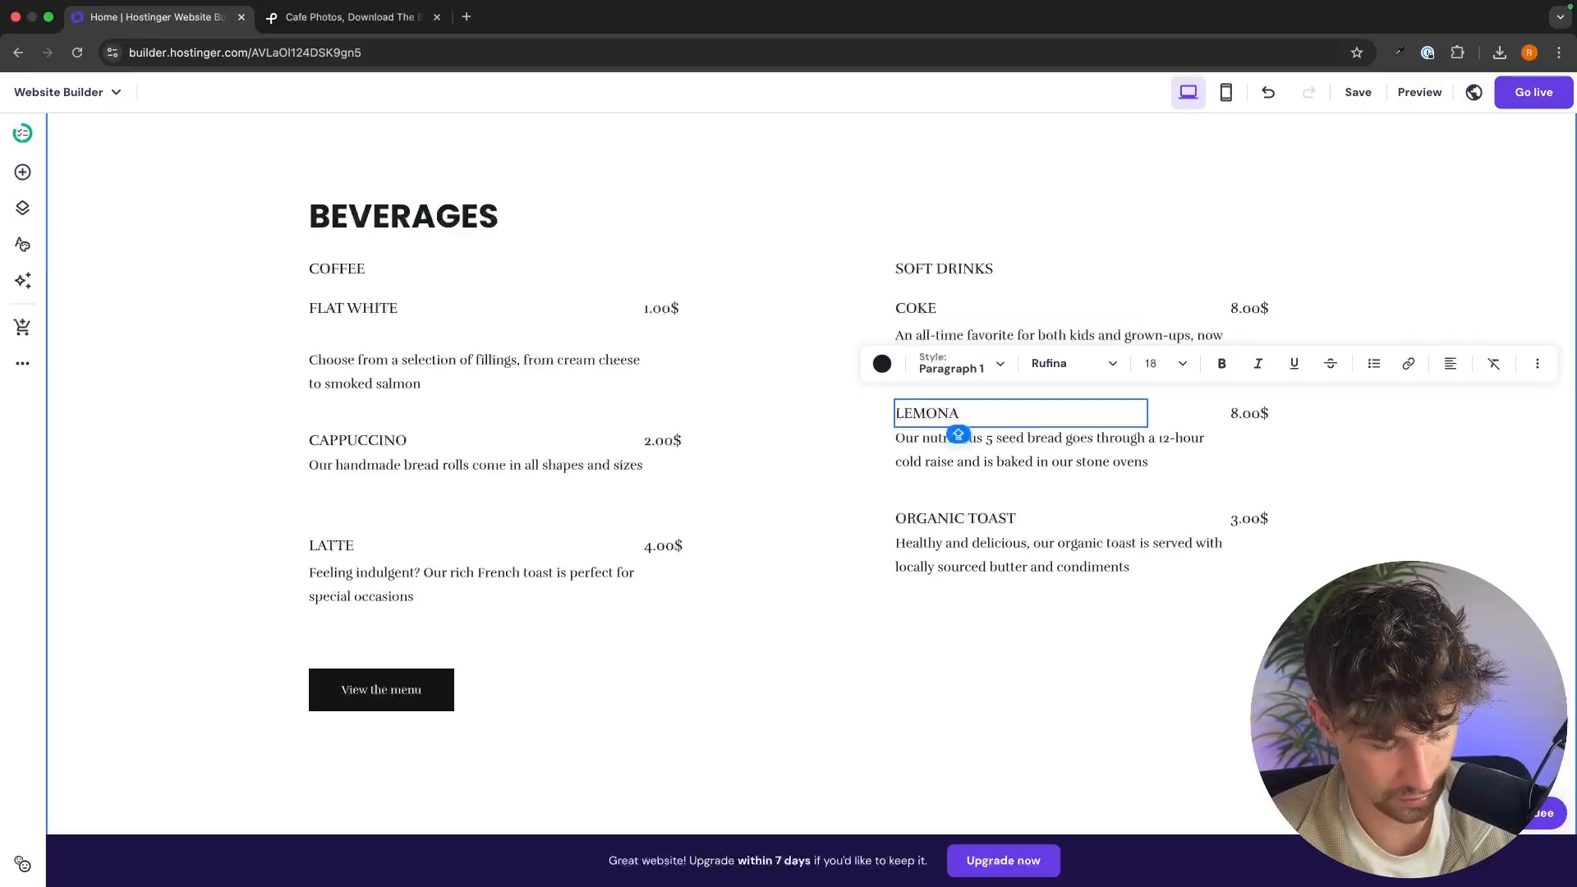
pyautogui.write('DE')
pyautogui.press('Escape')
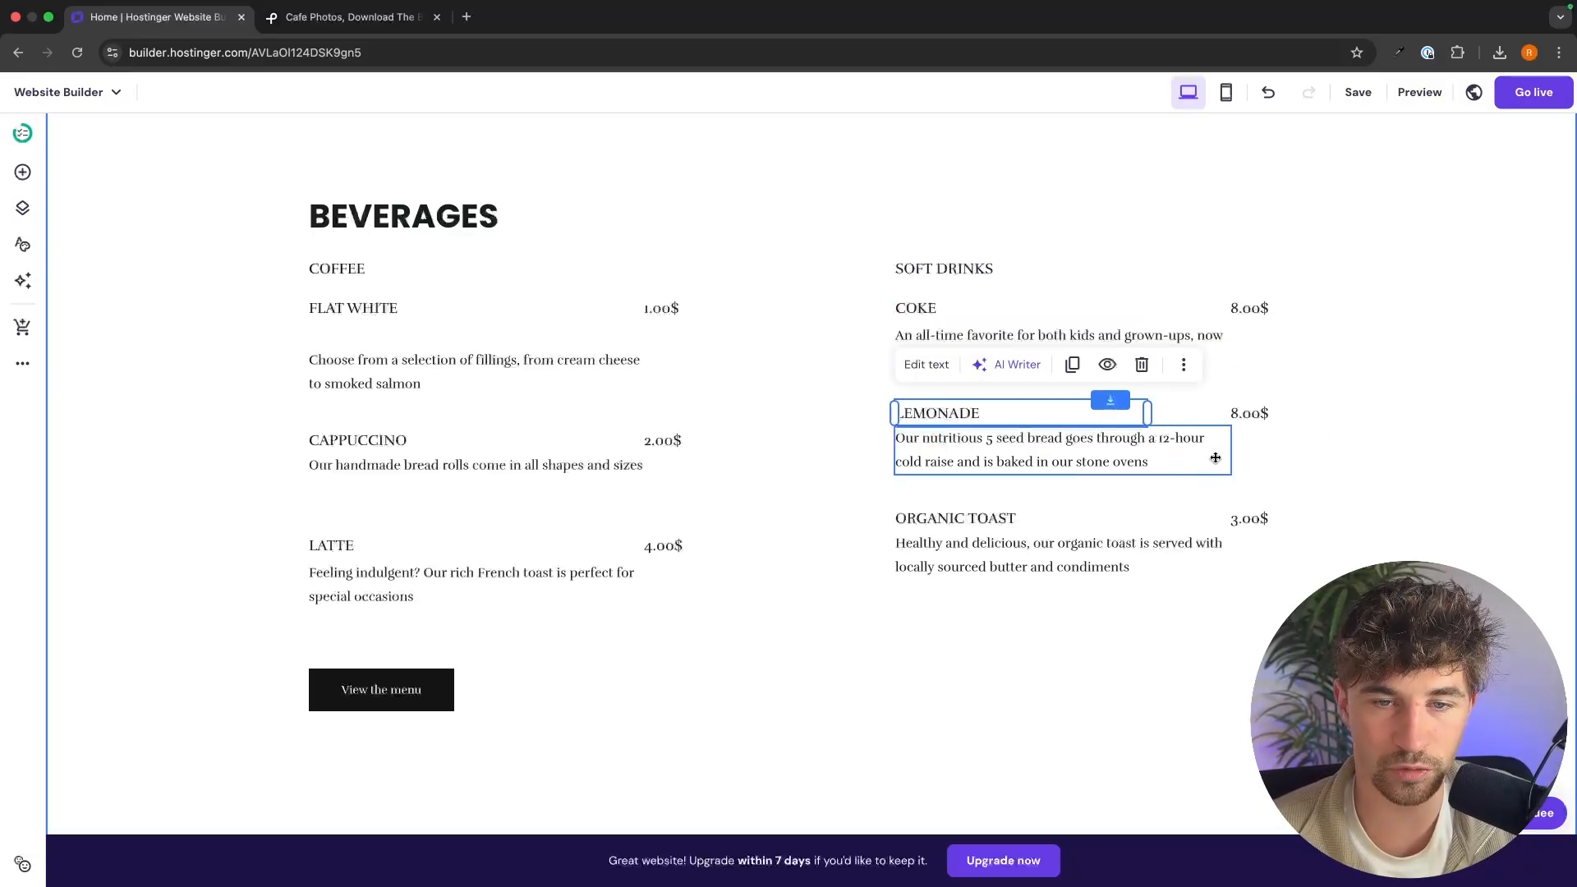
pyautogui.click(1267, 450)
pyautogui.doubleClick(1097, 447)
pyautogui.click(1294, 470)
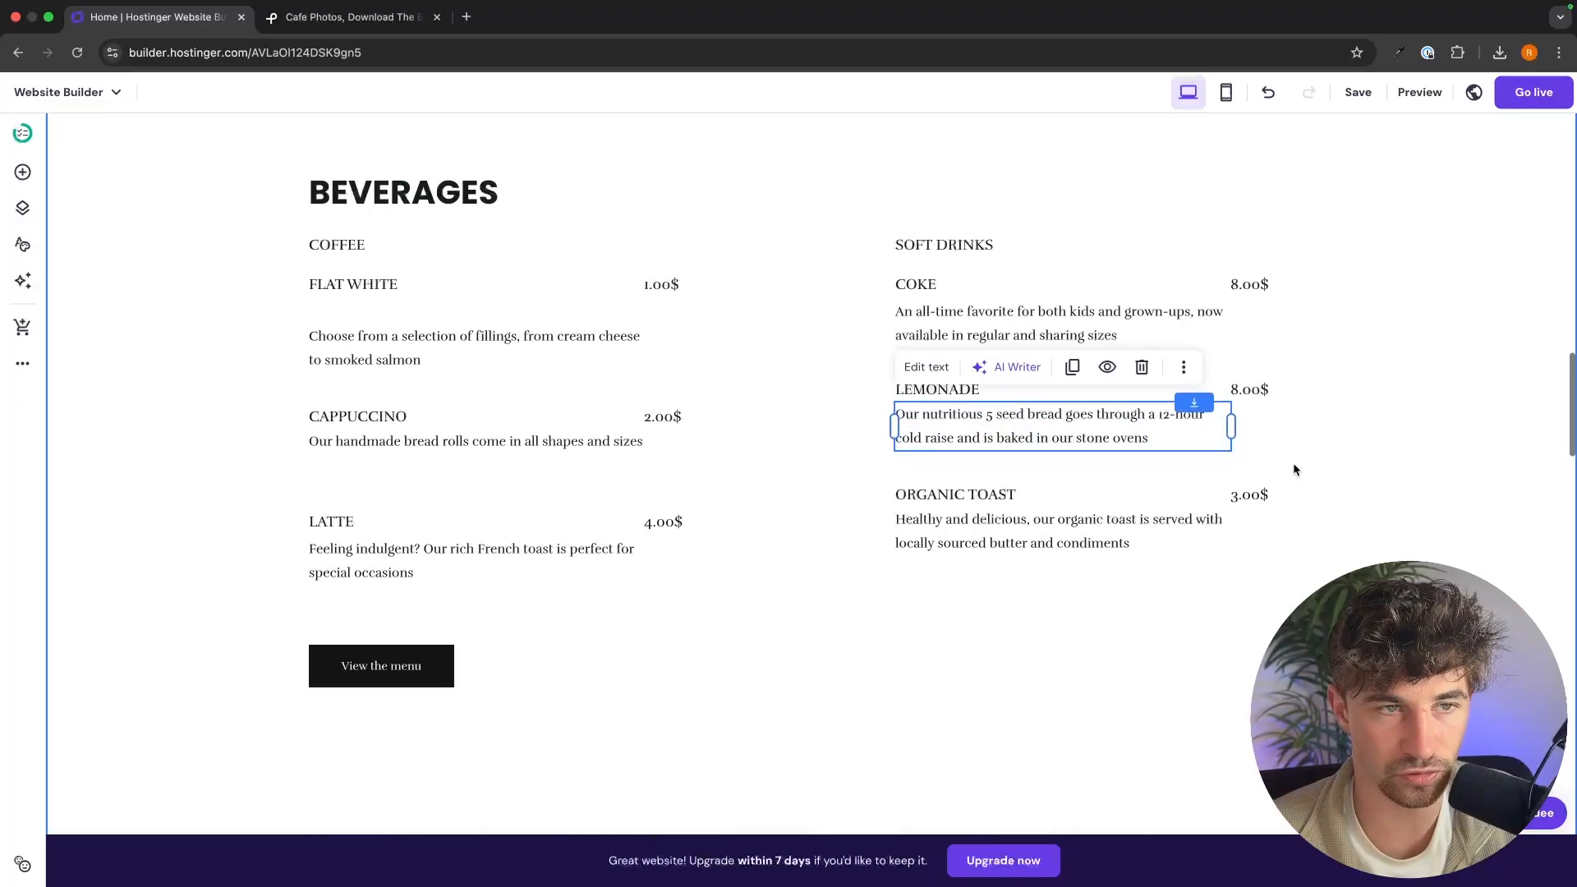
pyautogui.scroll(-3, 1186, 466)
pyautogui.scroll(3, 1185, 467)
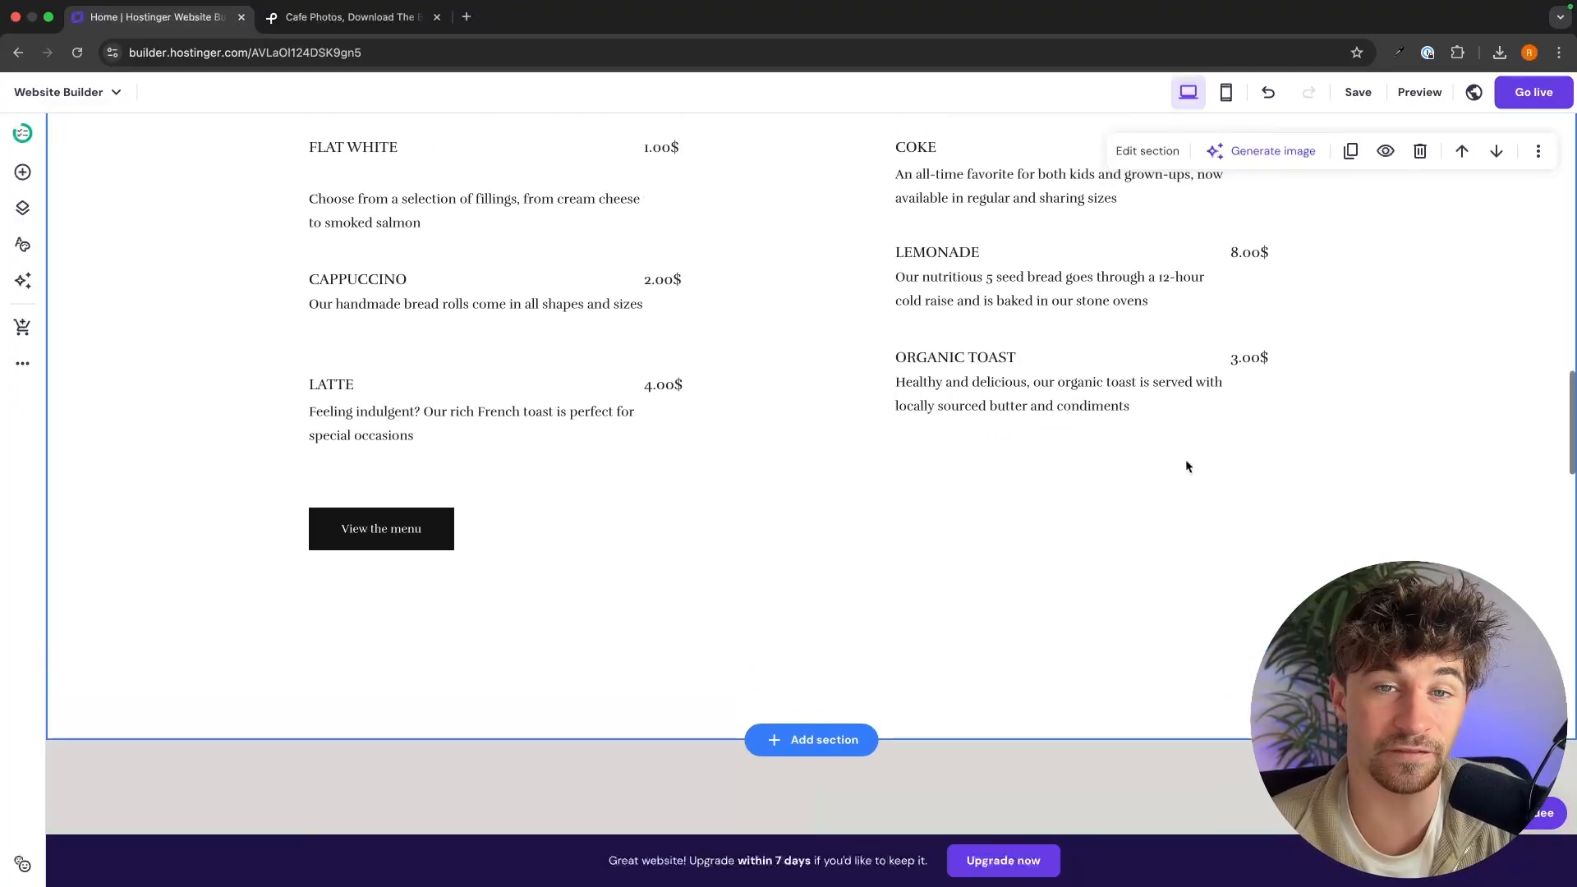
pyautogui.scroll(-9, 838, 468)
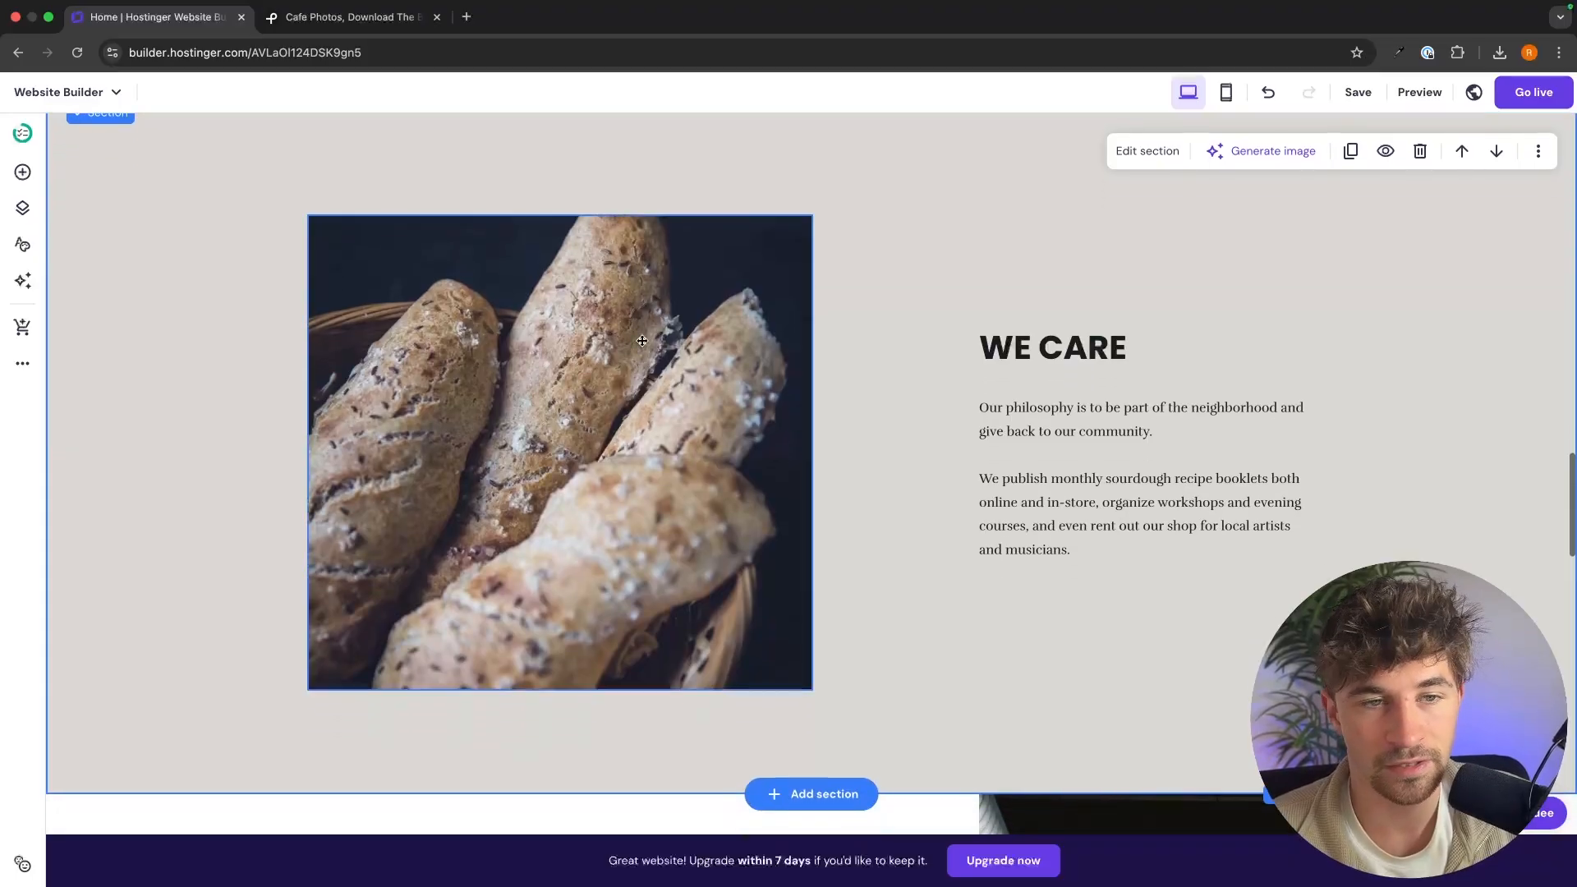
# Open the image settings of the We Care section's bread photo, check the open Cafe Photos page, and close the settings
pyautogui.click(638, 337)
pyautogui.click(356, 189)
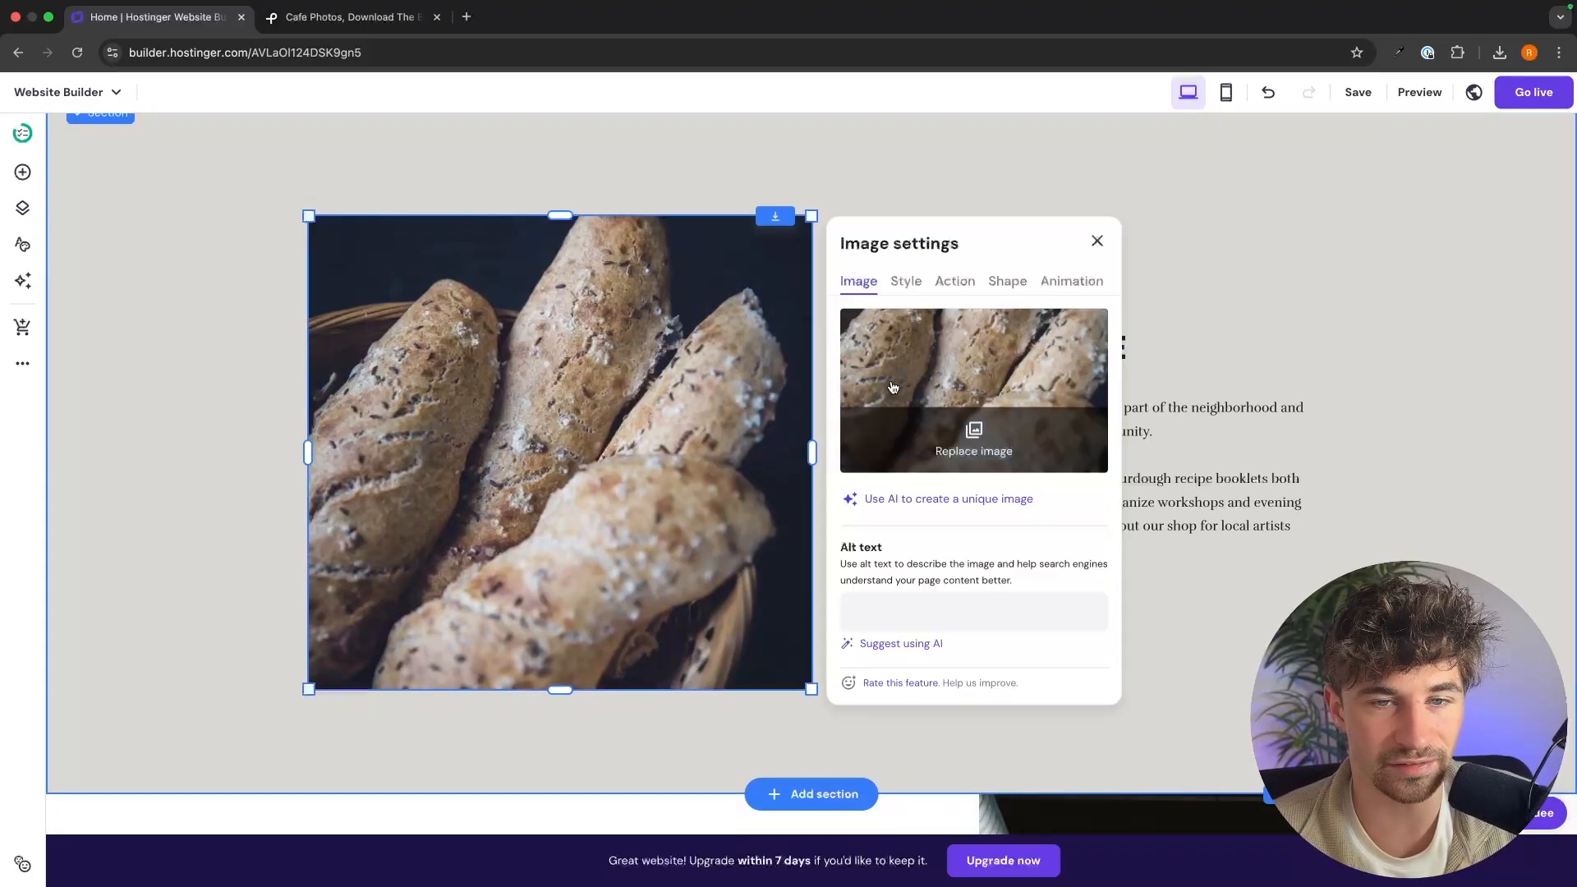
pyautogui.click(349, 17)
pyautogui.click(188, 22)
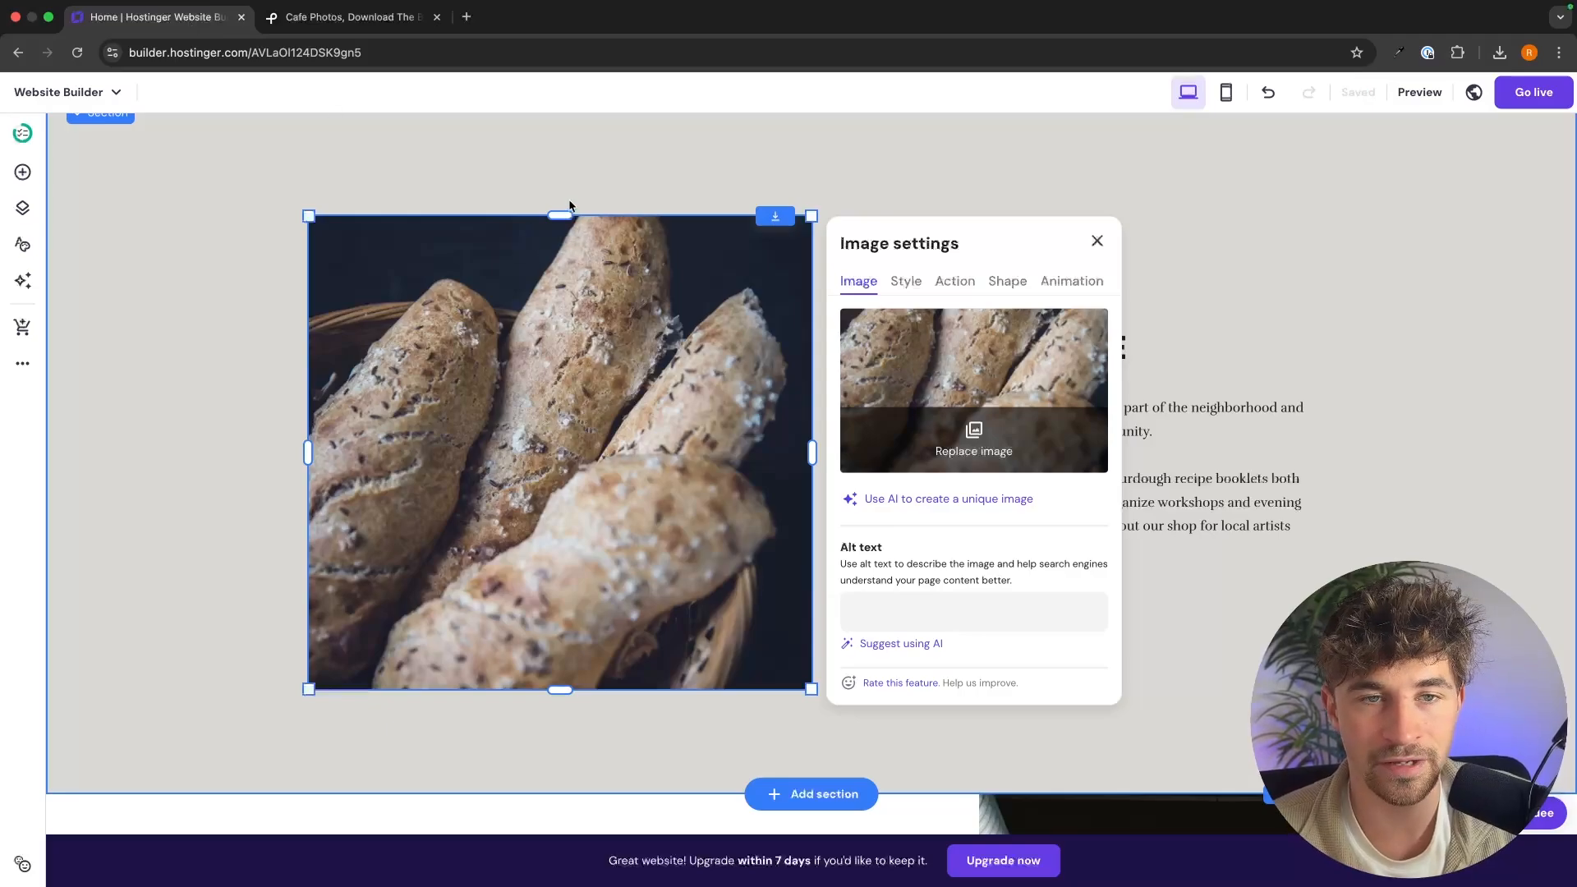
pyautogui.click(569, 204)
# Delete the section containing Recipes, Hand Crafted and Community that sits above the bakery photo grid
pyautogui.scroll(-7, 745, 300)
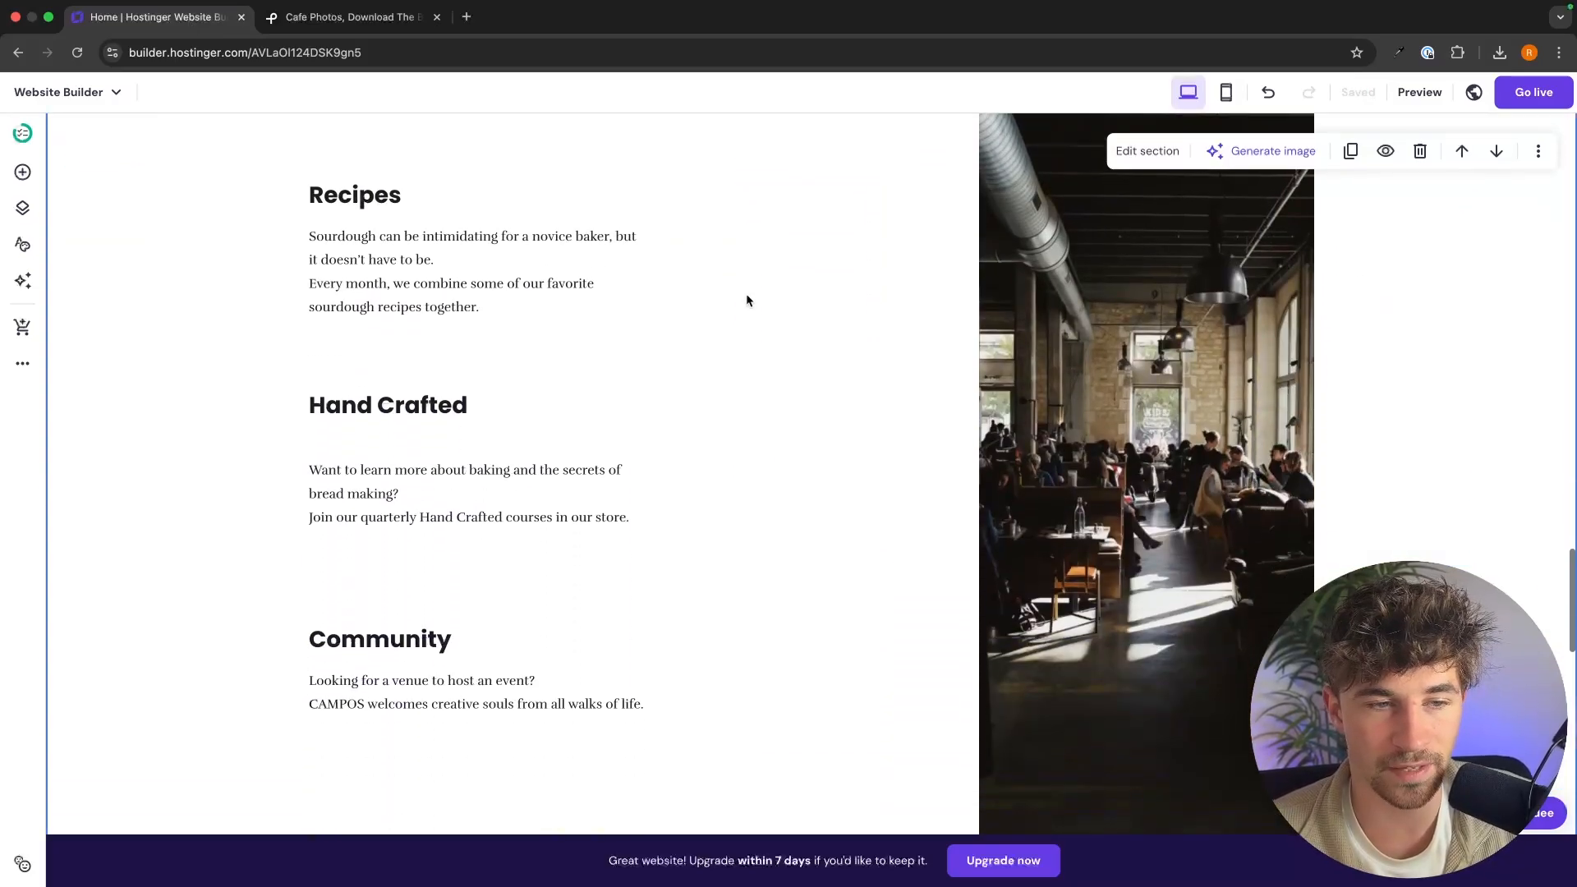
pyautogui.scroll(-9, 746, 300)
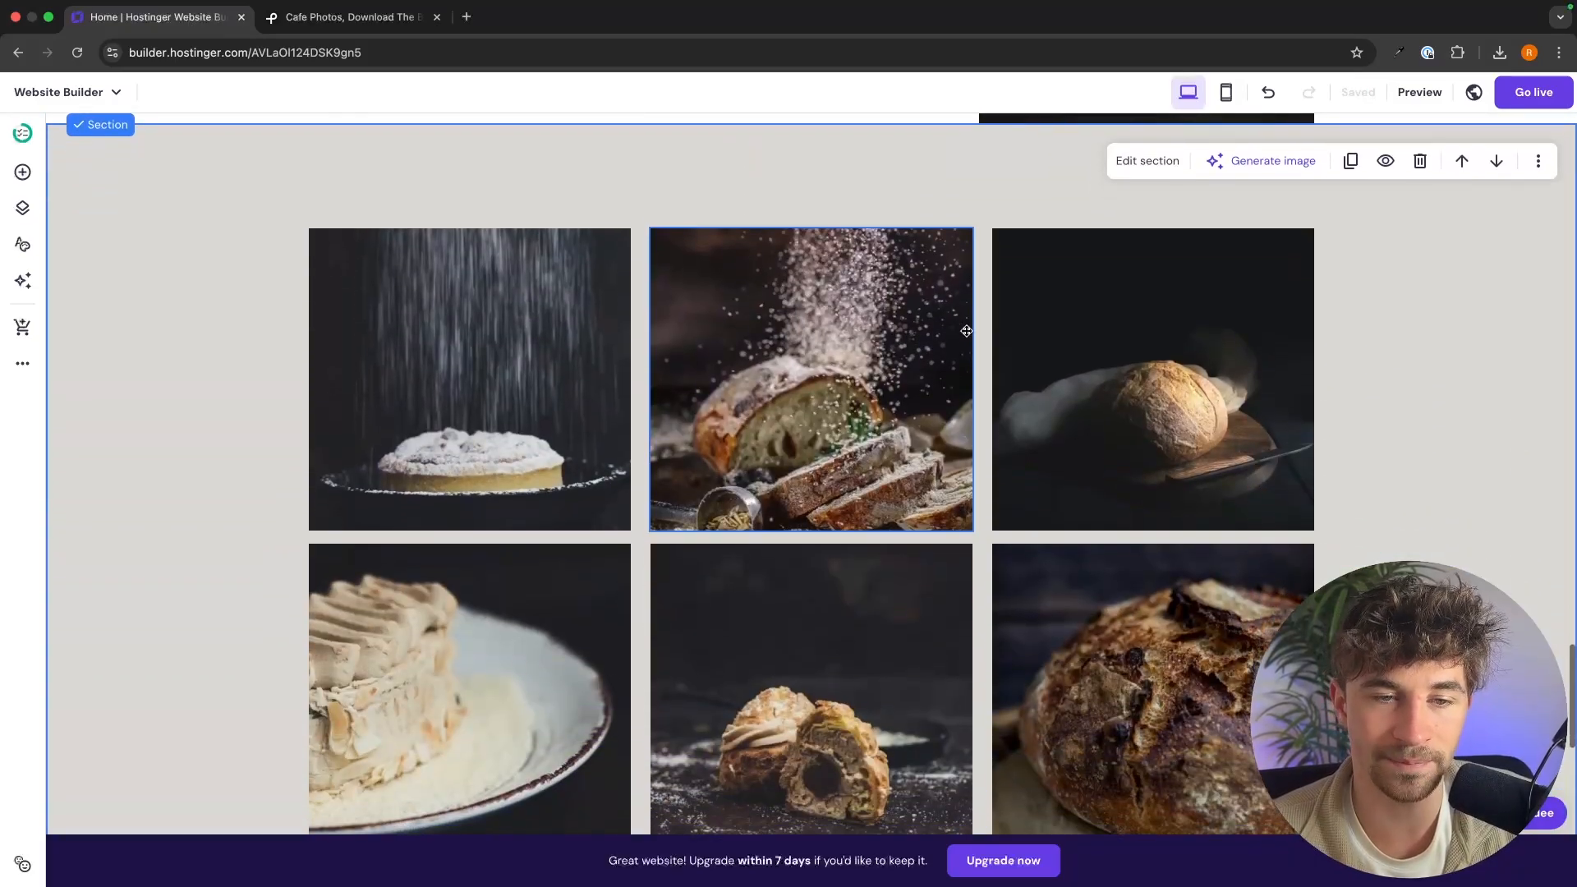
pyautogui.scroll(8, 966, 331)
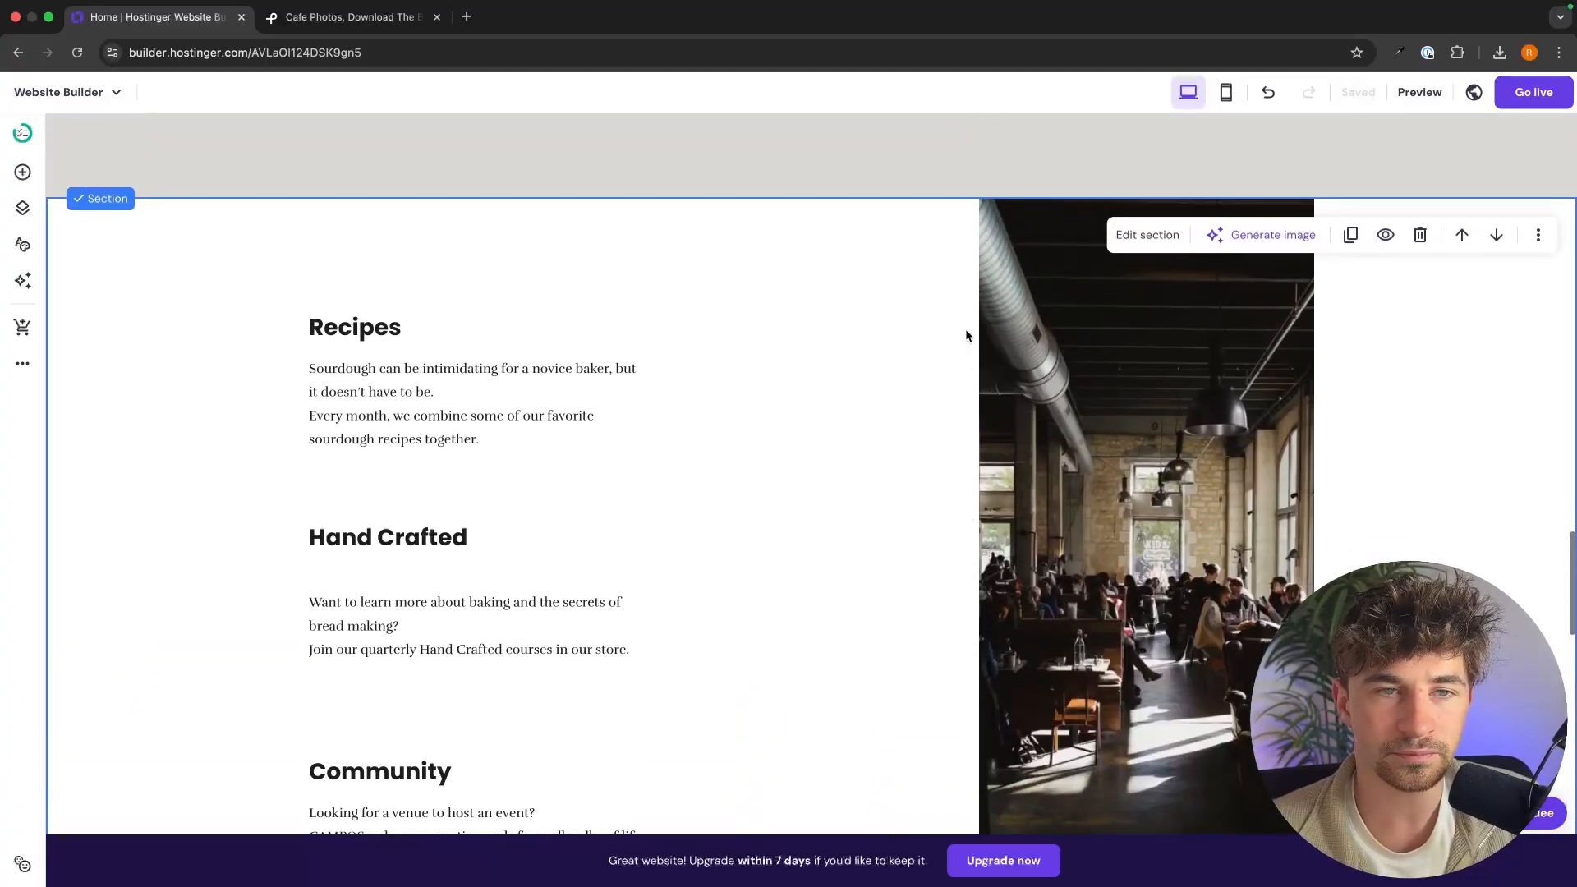
pyautogui.scroll(1, 686, 285)
pyautogui.scroll(-2, 223, 283)
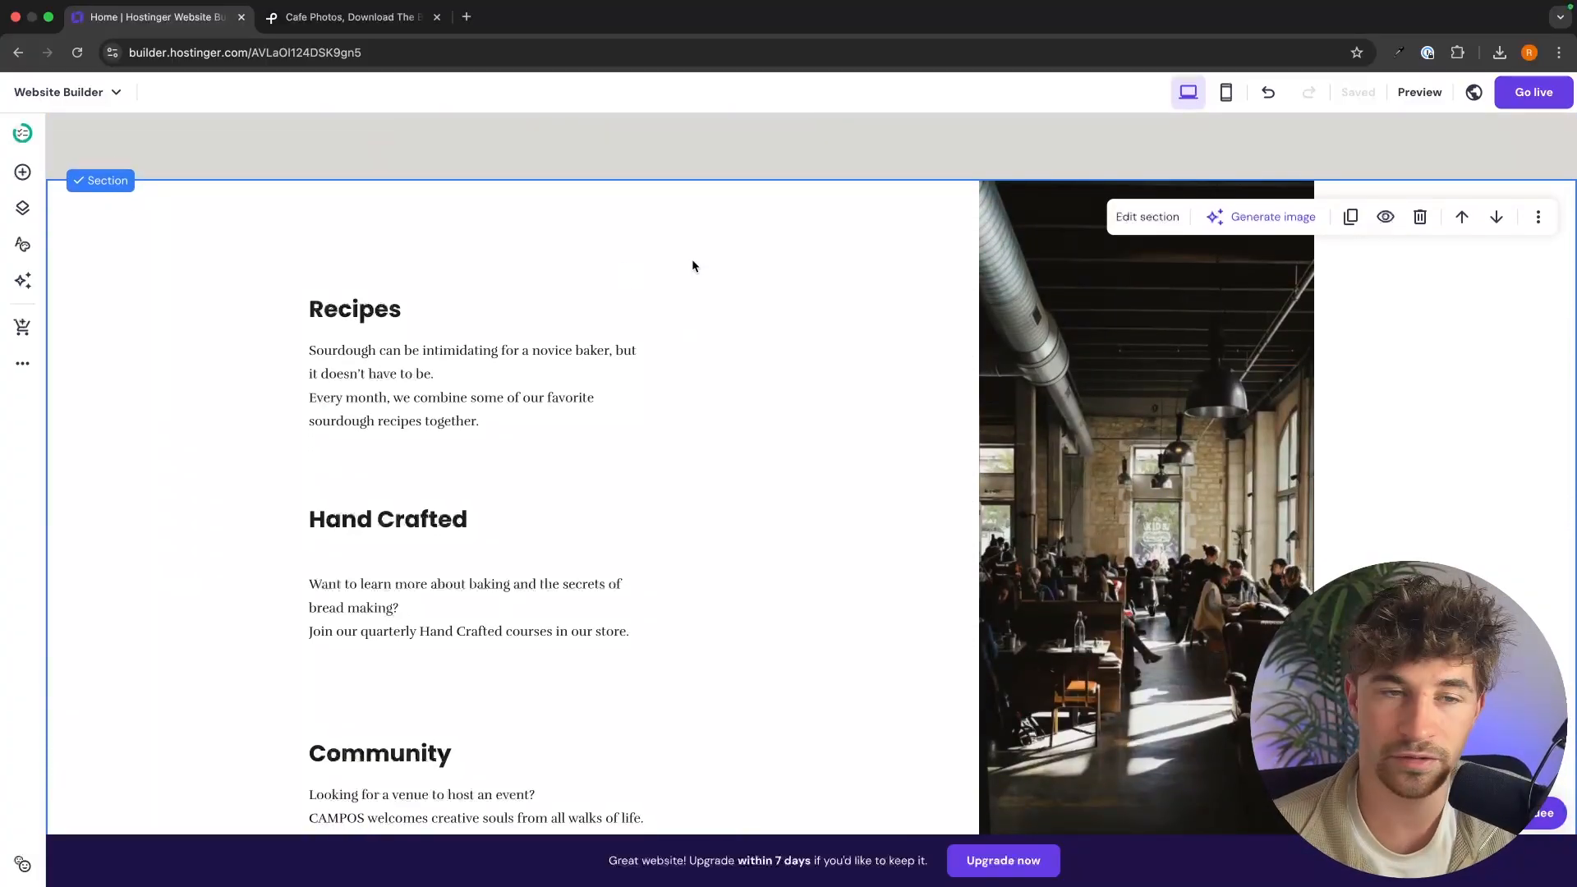
pyautogui.click(1419, 218)
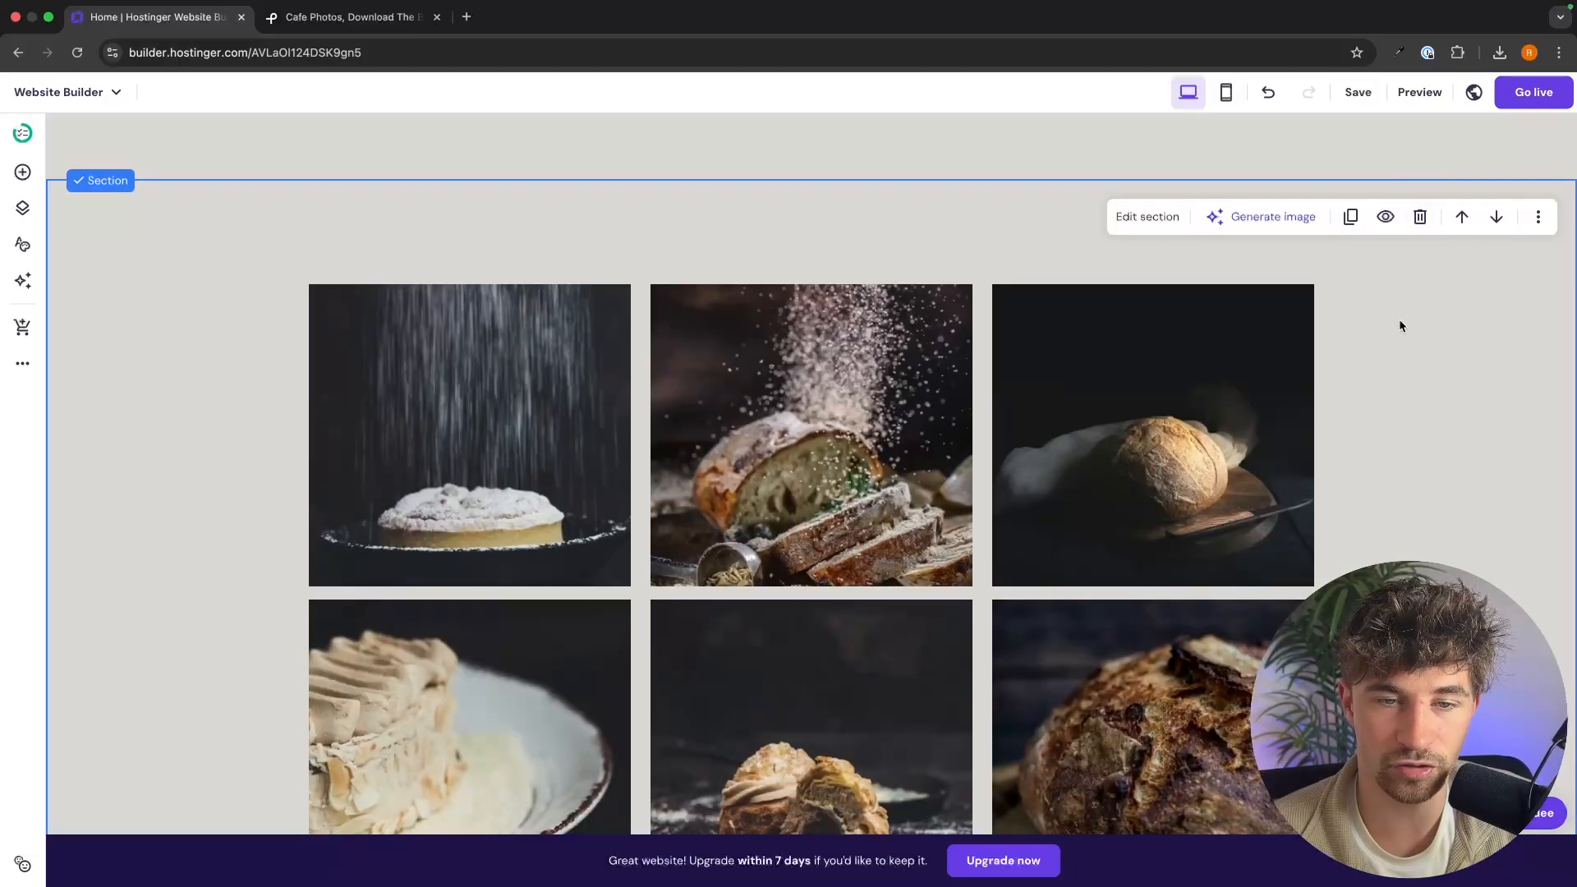
# Open the library for a new section above the photo grid and browse its Services, Testimonials, Instagram Feed and Images layouts
pyautogui.scroll(1, 1398, 321)
pyautogui.scroll(2, 1333, 323)
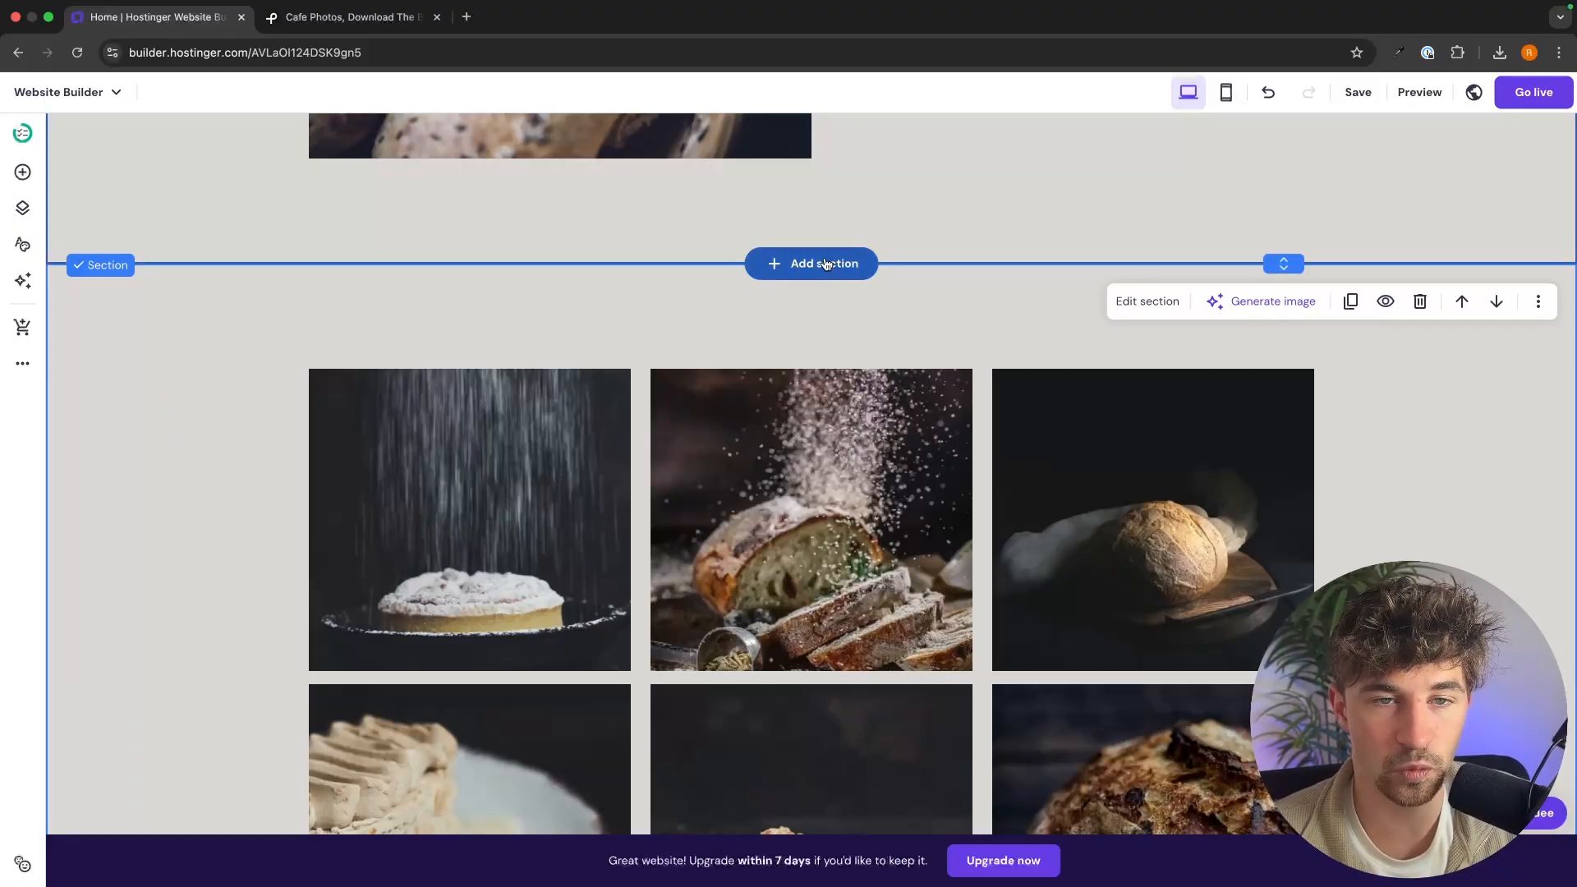
pyautogui.click(826, 264)
pyautogui.scroll(-1, 394, 410)
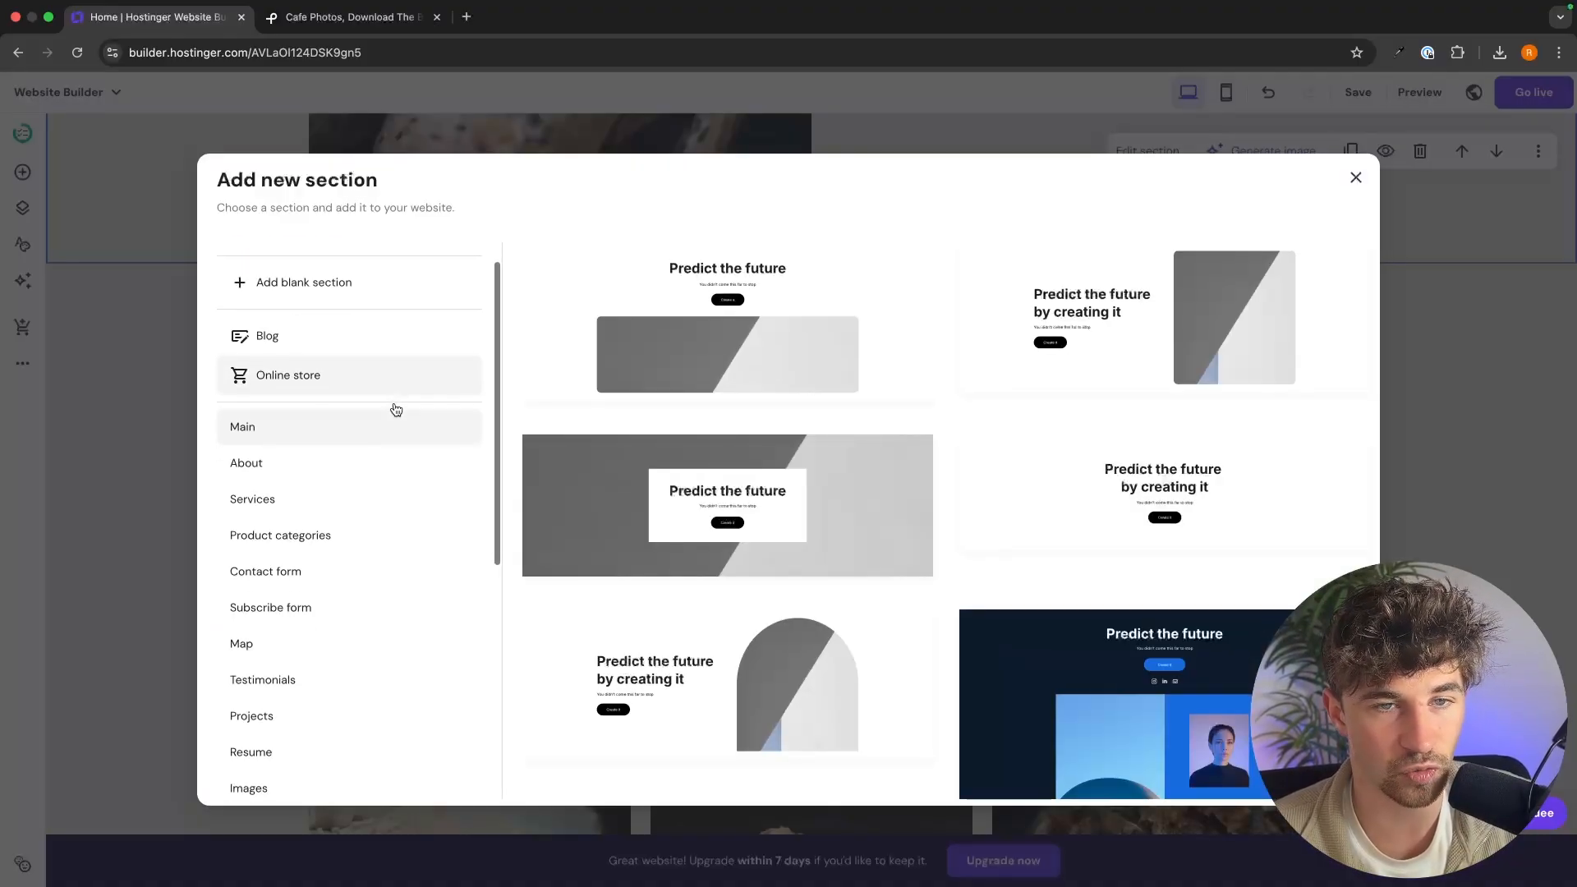
pyautogui.click(289, 451)
pyautogui.scroll(-2, 328, 460)
pyautogui.click(320, 433)
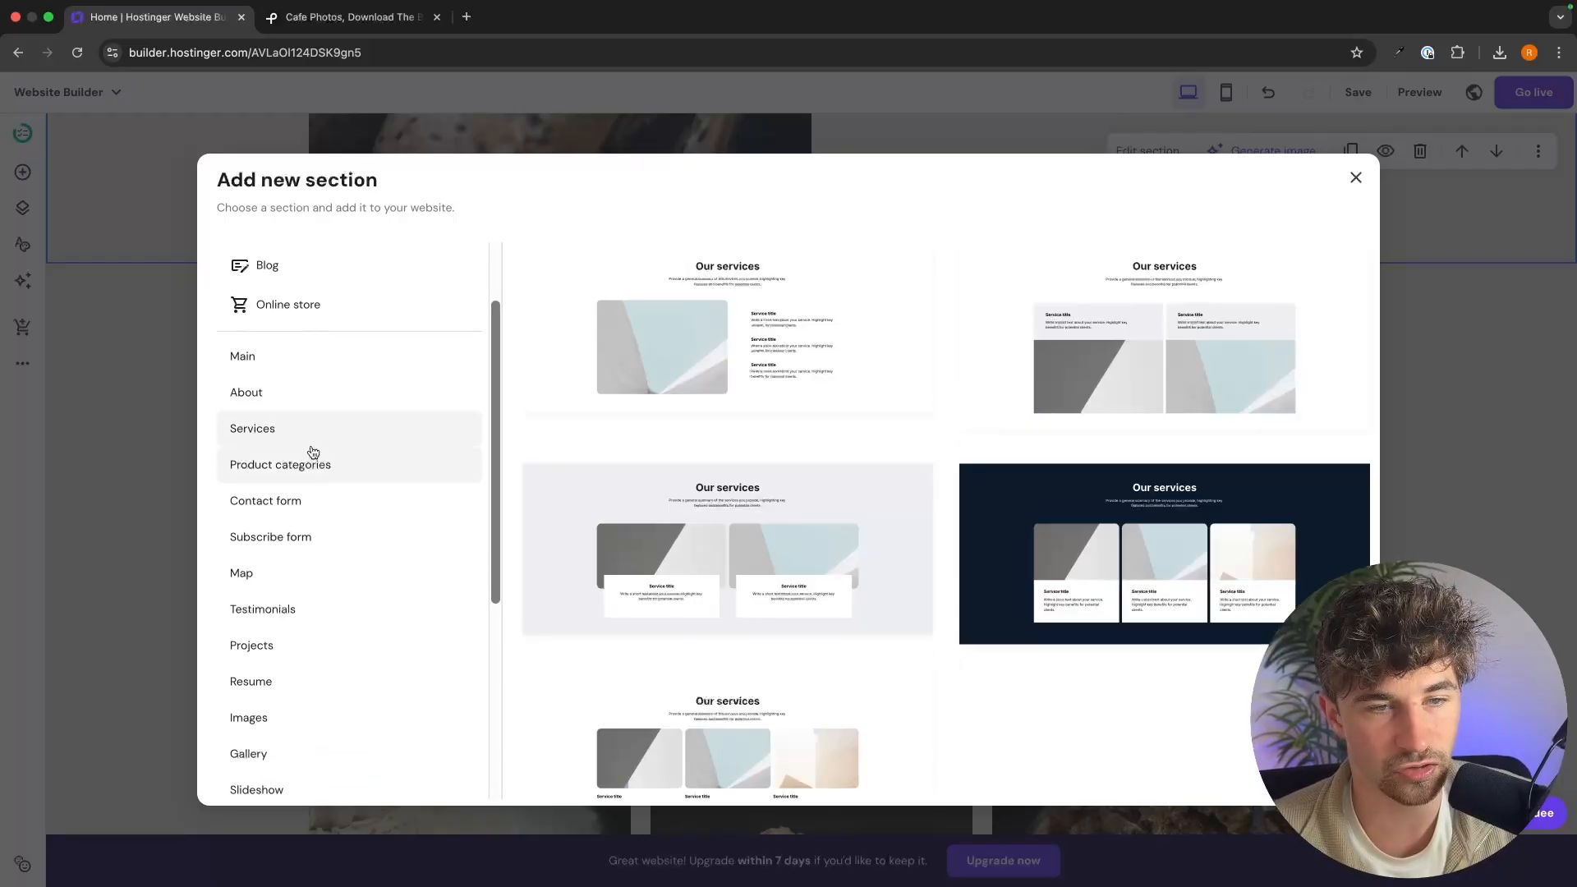
pyautogui.scroll(-3, 313, 451)
pyautogui.click(285, 481)
pyautogui.click(304, 505)
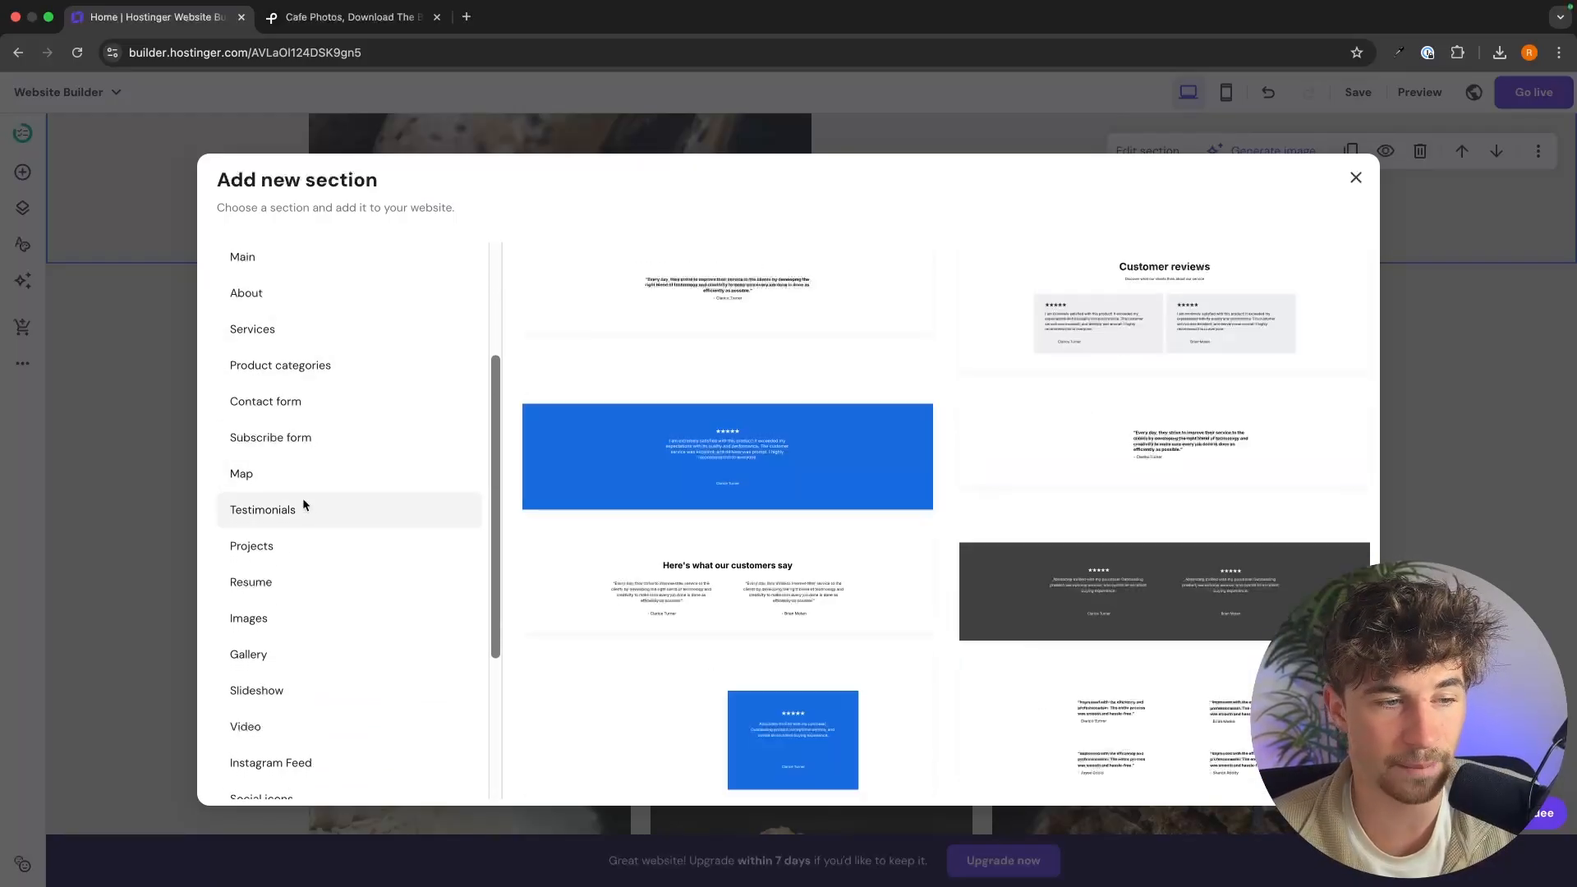
pyautogui.scroll(-2, 324, 493)
pyautogui.scroll(-3, 312, 559)
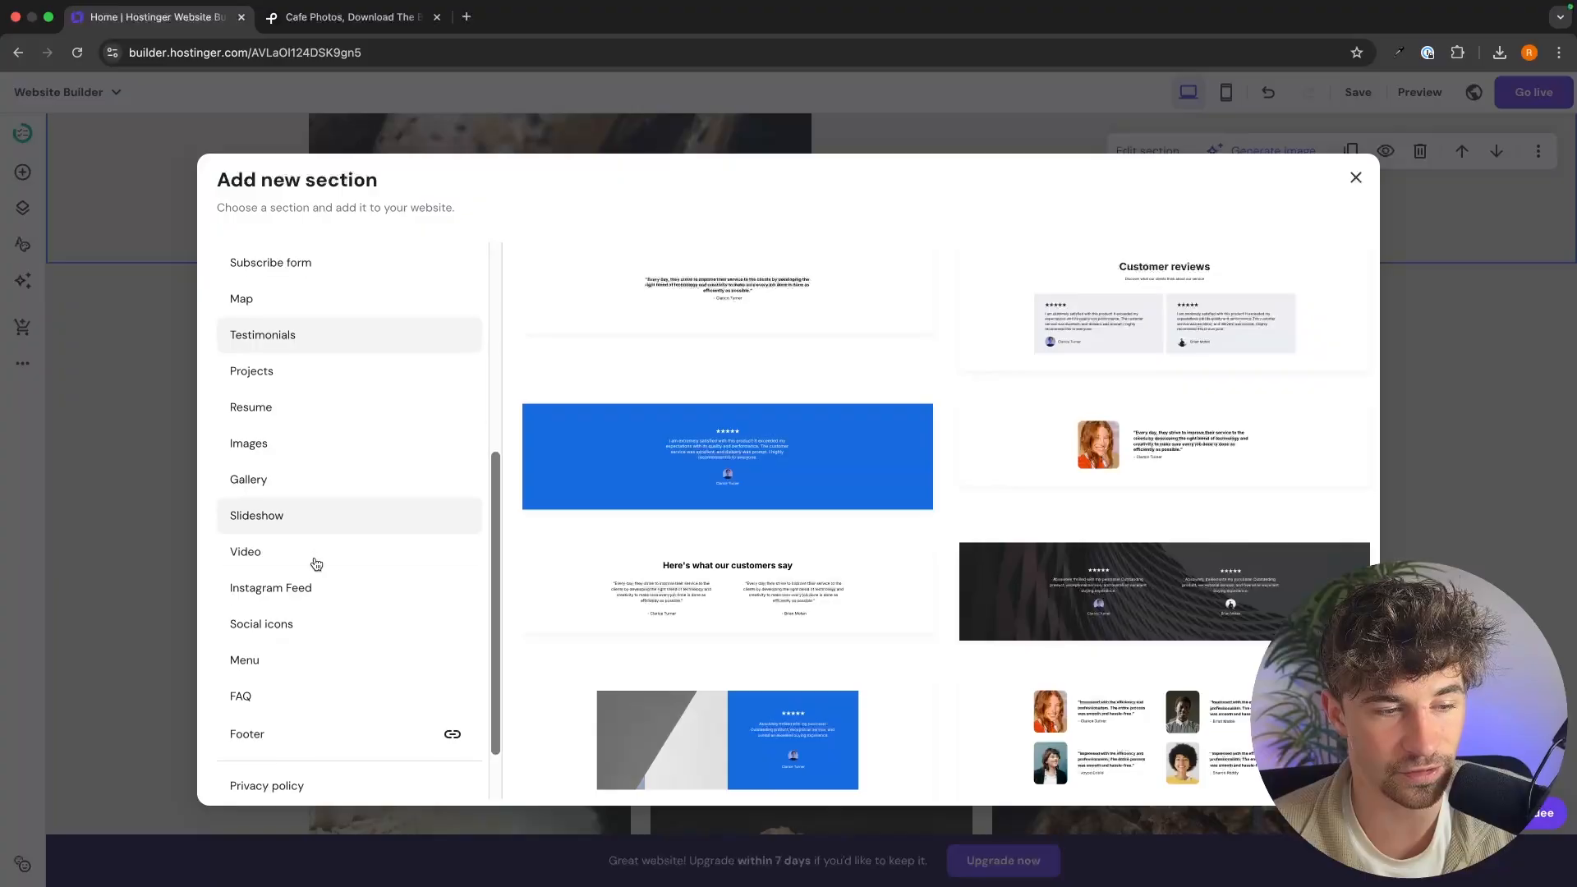
pyautogui.click(306, 579)
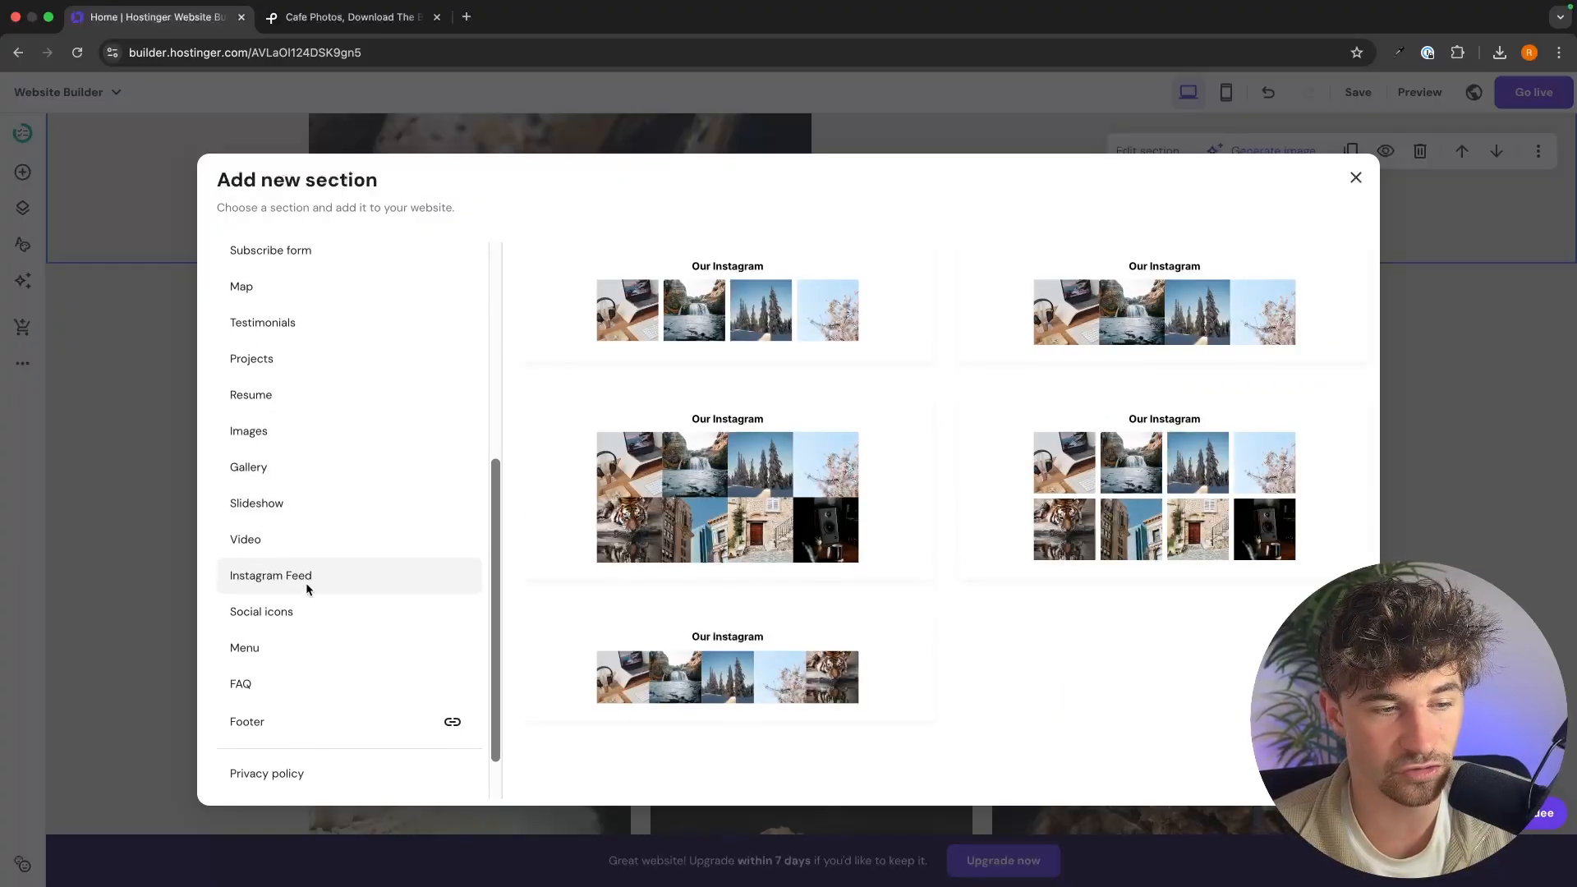
pyautogui.scroll(2, 308, 571)
pyautogui.click(289, 519)
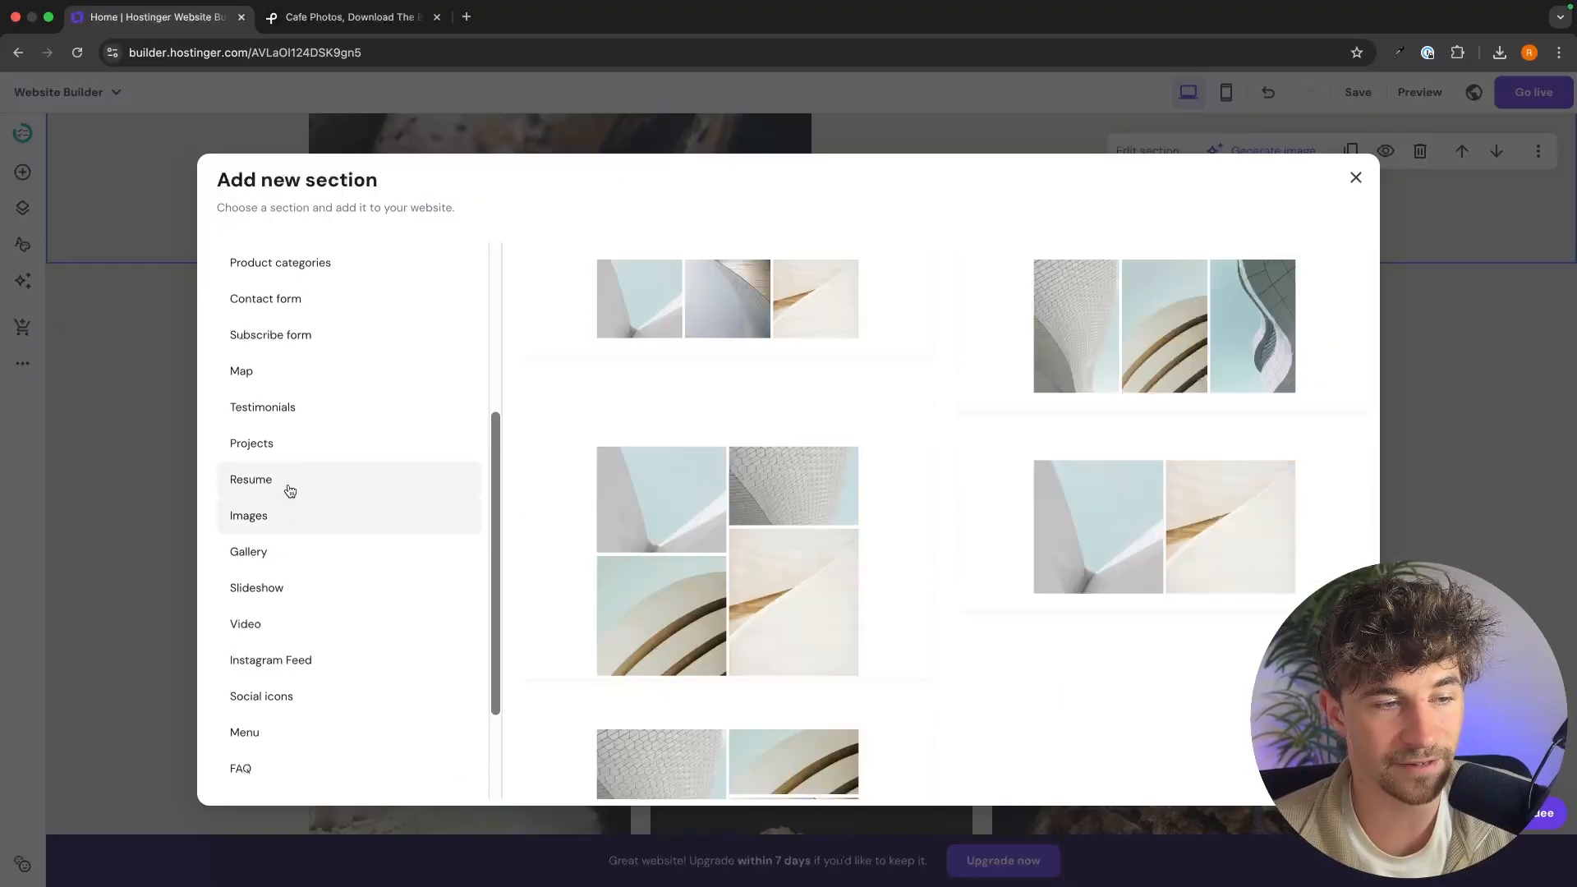
# Add a Resume section with About me and Experience above the photo grid and select its introduction text
pyautogui.click(289, 490)
pyautogui.click(751, 436)
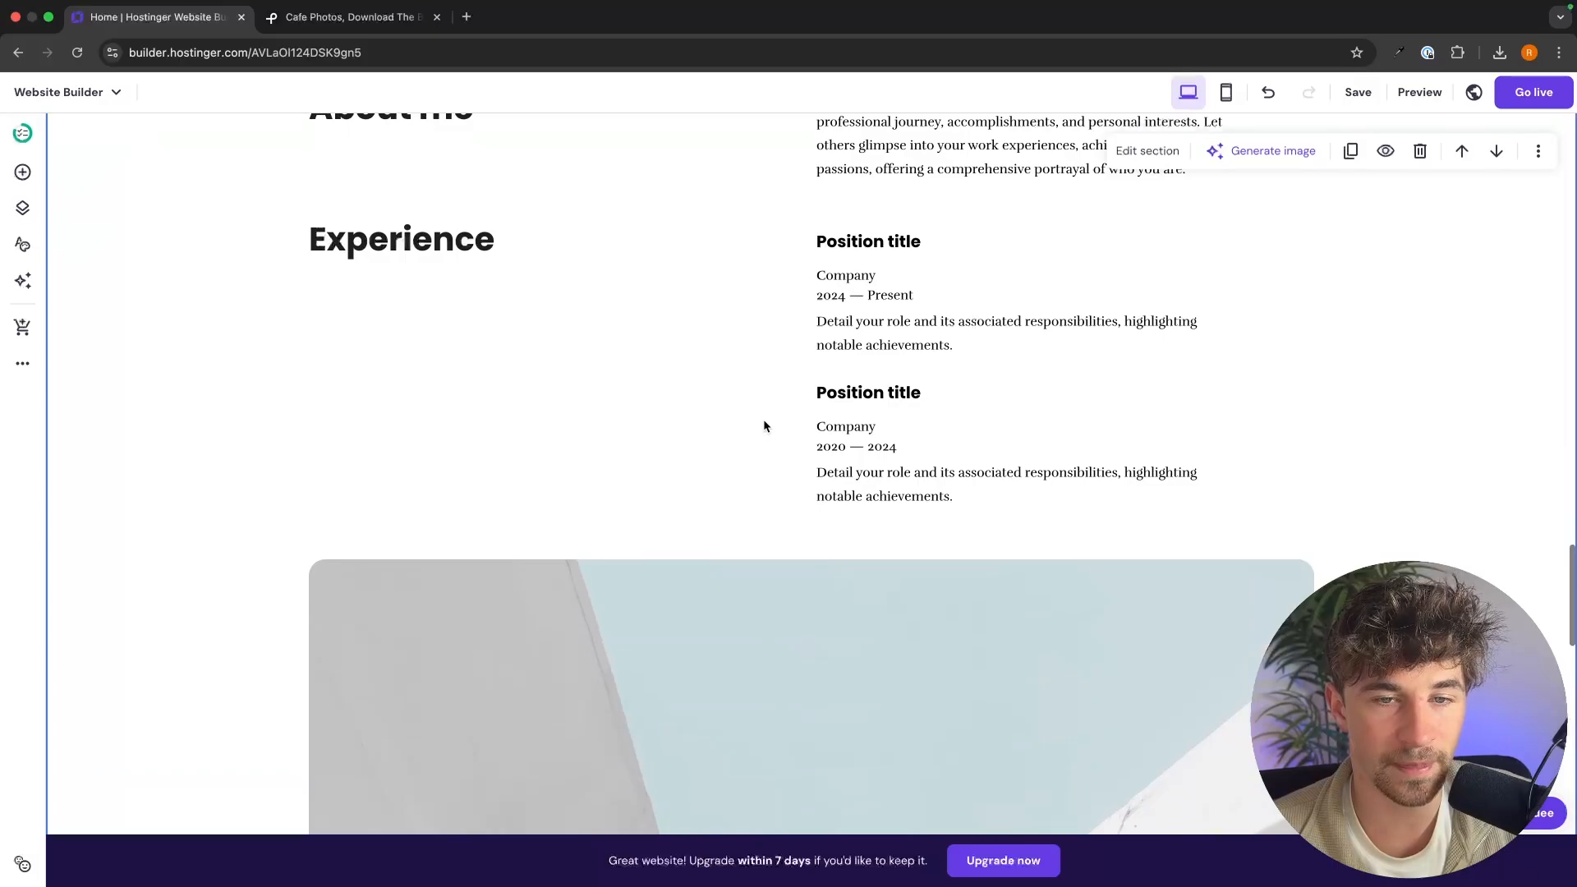
pyautogui.scroll(1, 763, 421)
pyautogui.doubleClick(921, 193)
pyautogui.click(1348, 234)
pyautogui.scroll(1, 1350, 235)
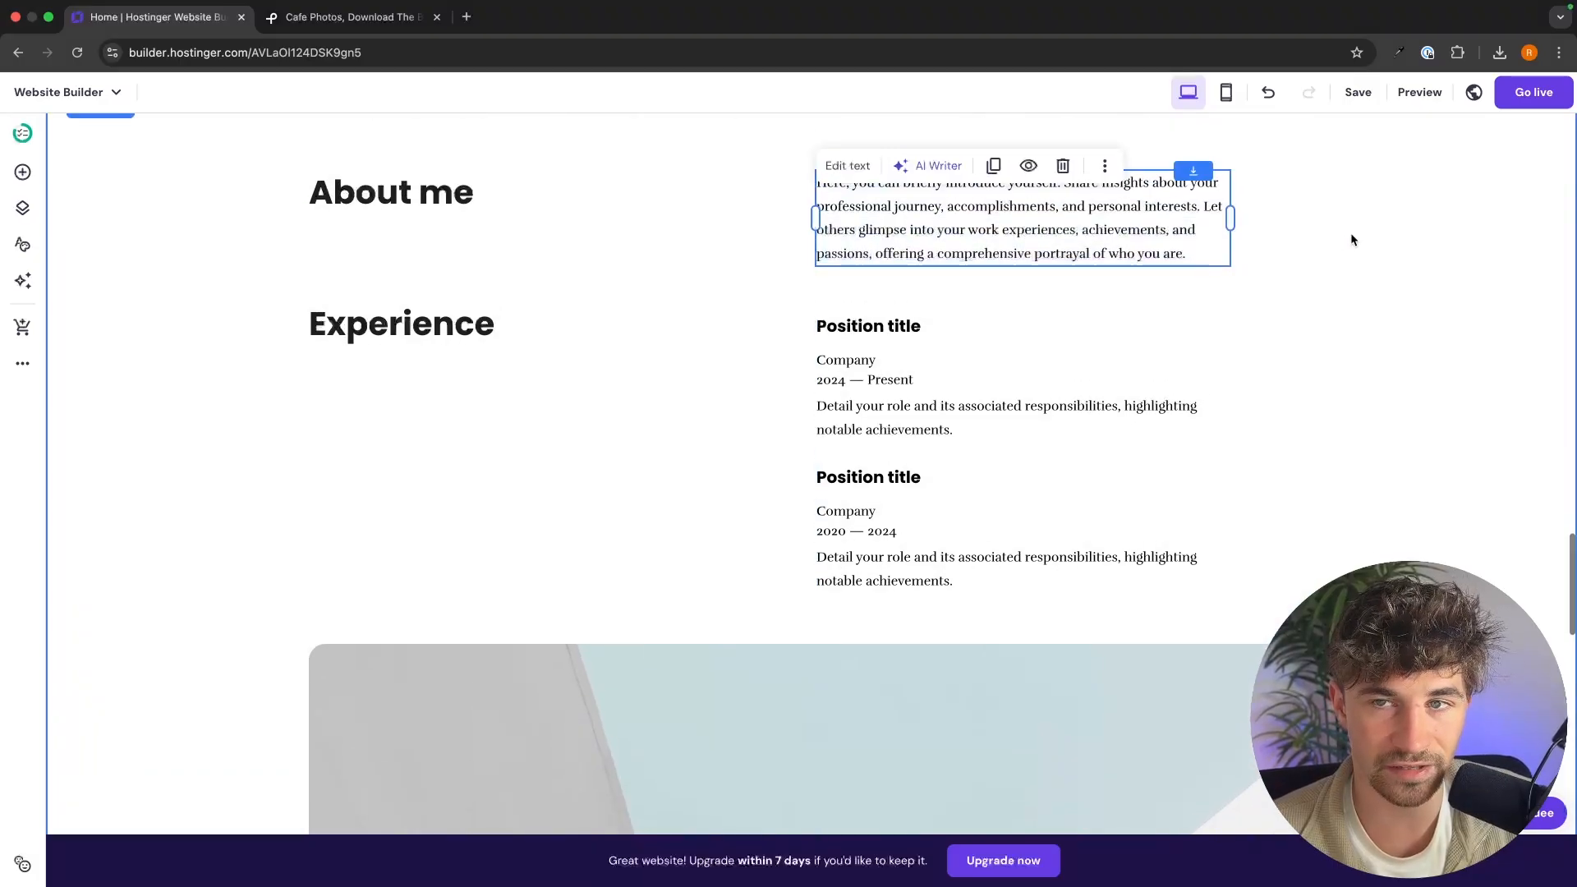
# Delete the About me and Experience section from the page
pyautogui.scroll(2, 1352, 238)
pyautogui.click(1352, 239)
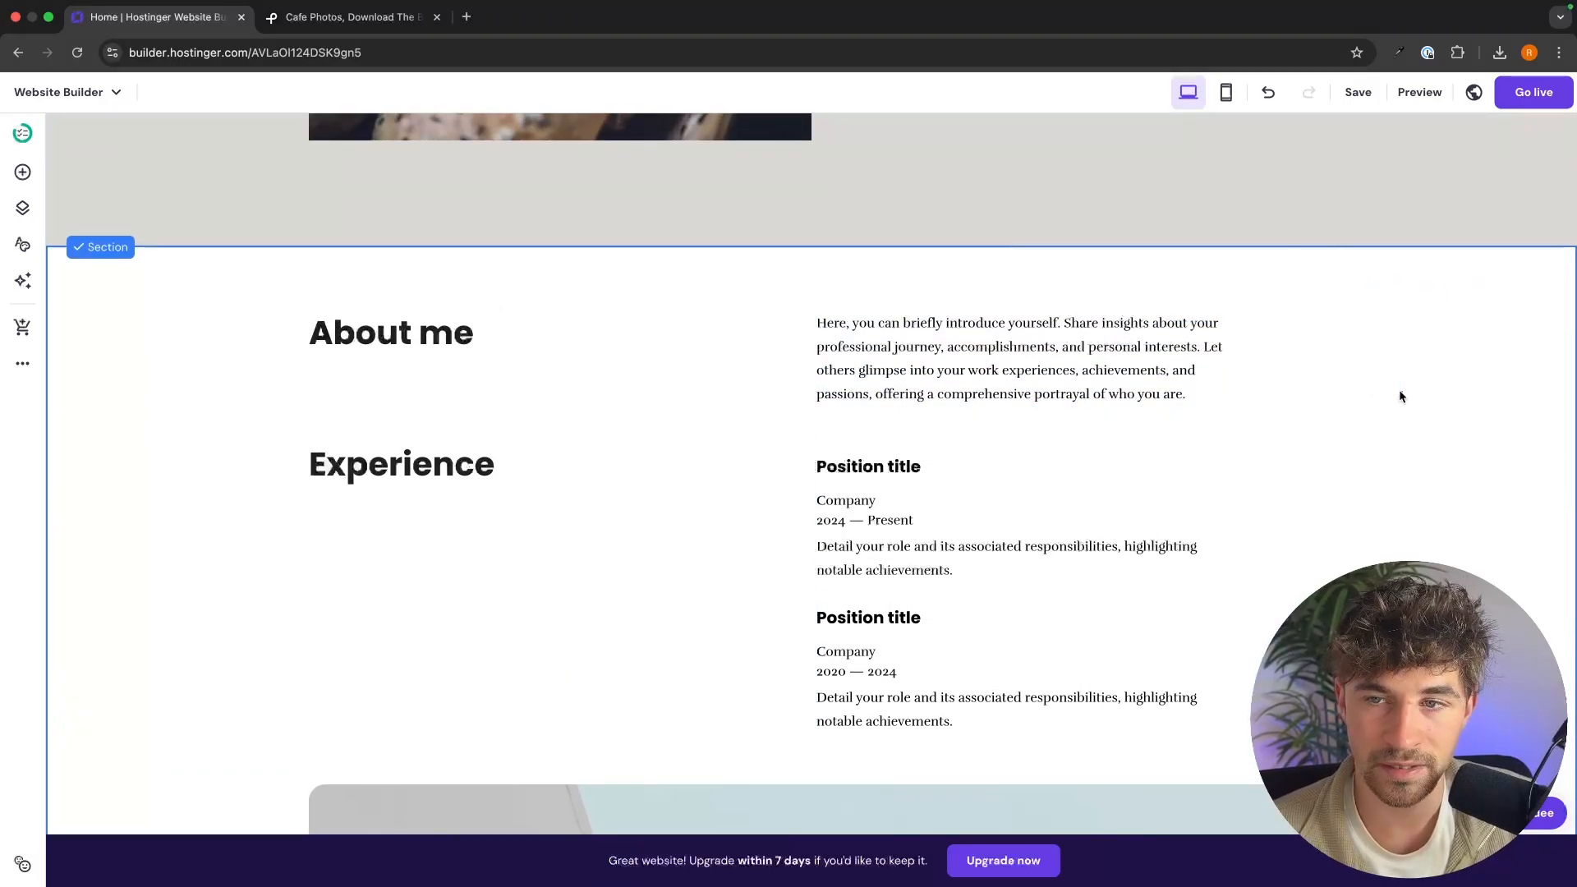
pyautogui.click(1420, 282)
pyautogui.scroll(-5, 1363, 297)
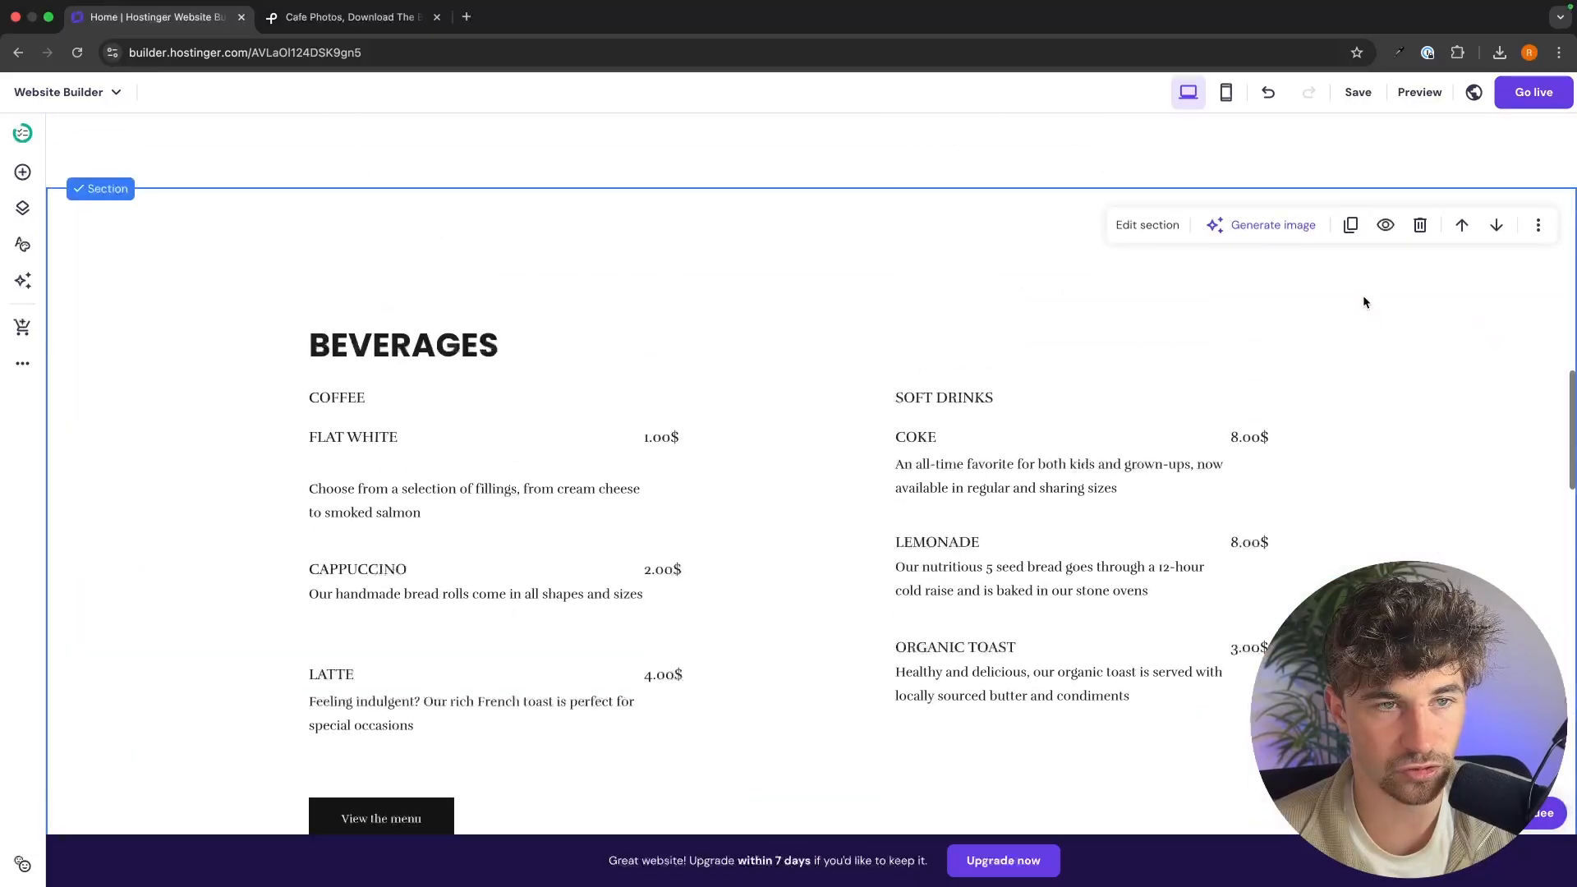
# Open the Contact page and check that its CONTACT US heading and bread image can be selected for editing
pyautogui.scroll(15, 1362, 302)
pyautogui.scroll(-1, 1115, 308)
pyautogui.scroll(1, 1115, 308)
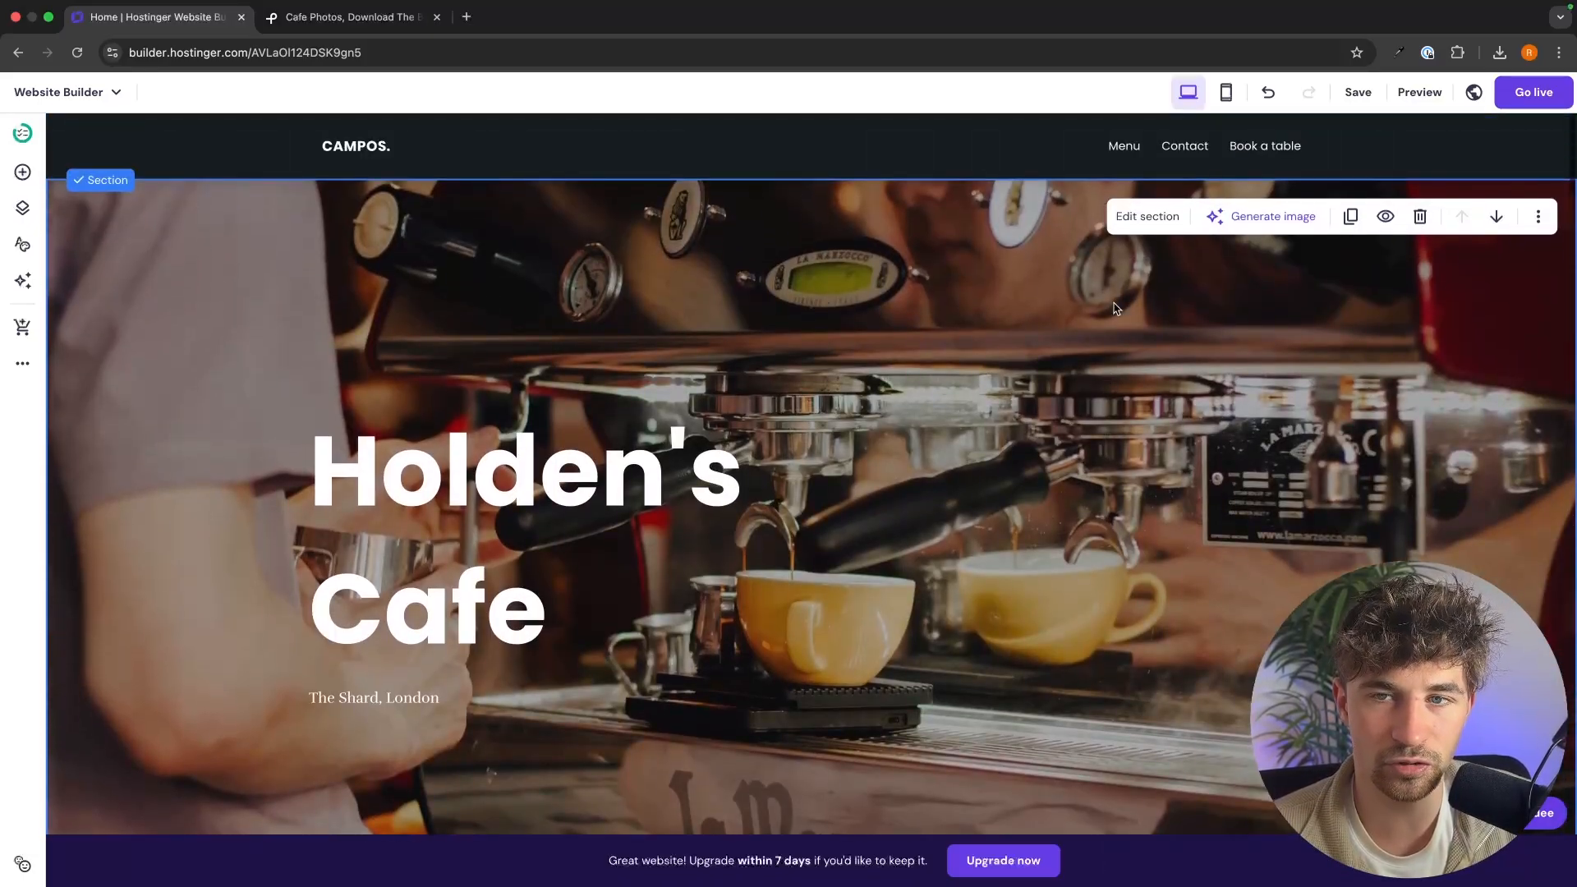
pyautogui.scroll(-2, 1115, 308)
pyautogui.scroll(2, 872, 378)
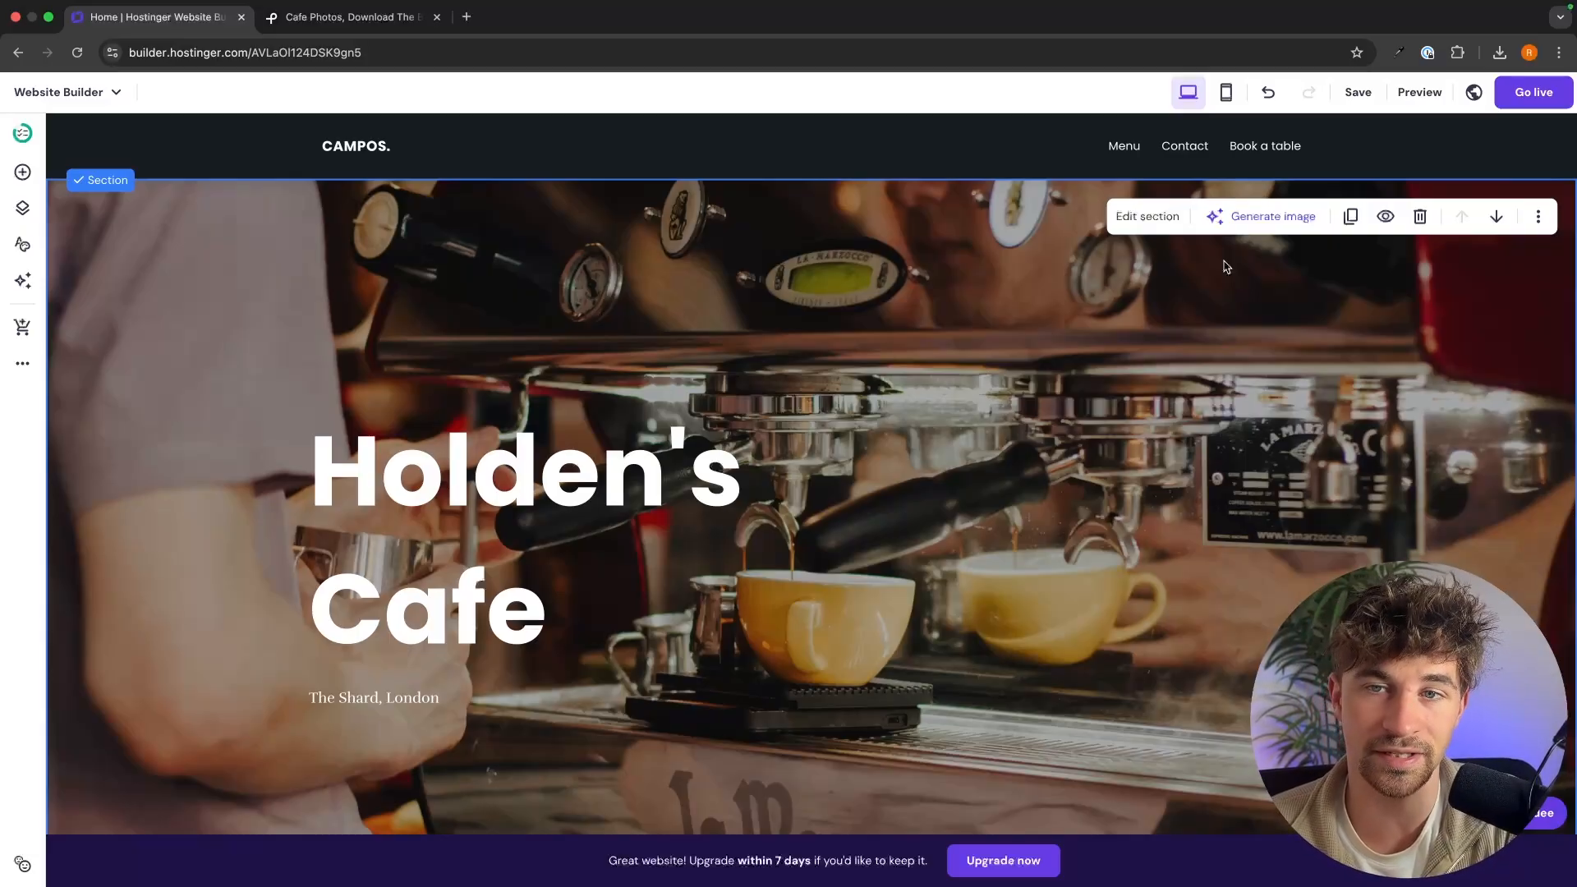
pyautogui.click(1184, 147)
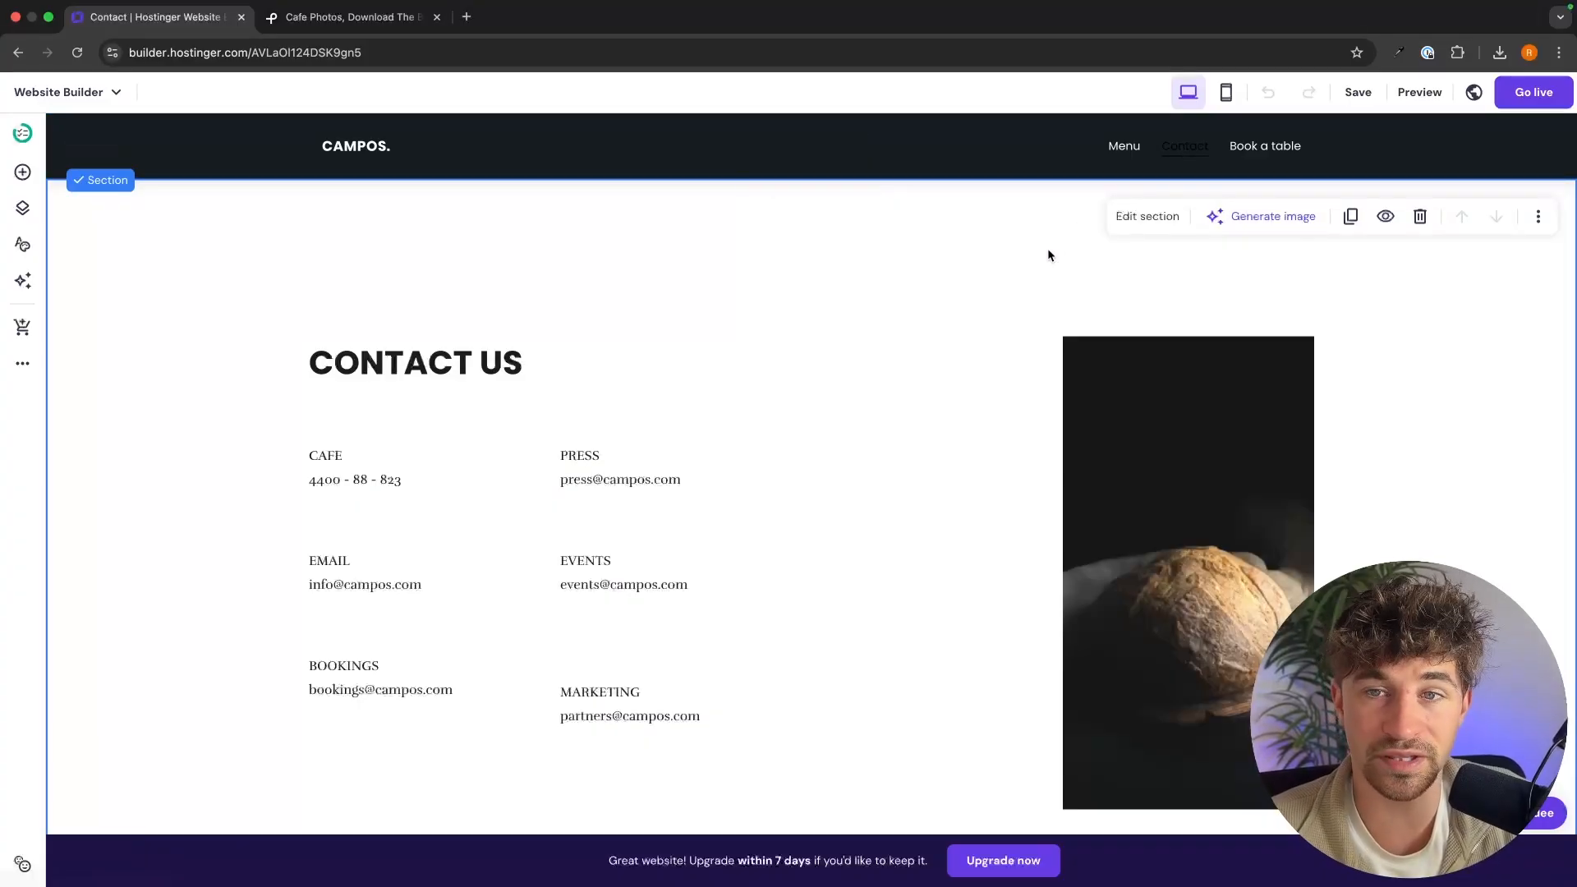
pyautogui.scroll(-2, 1002, 334)
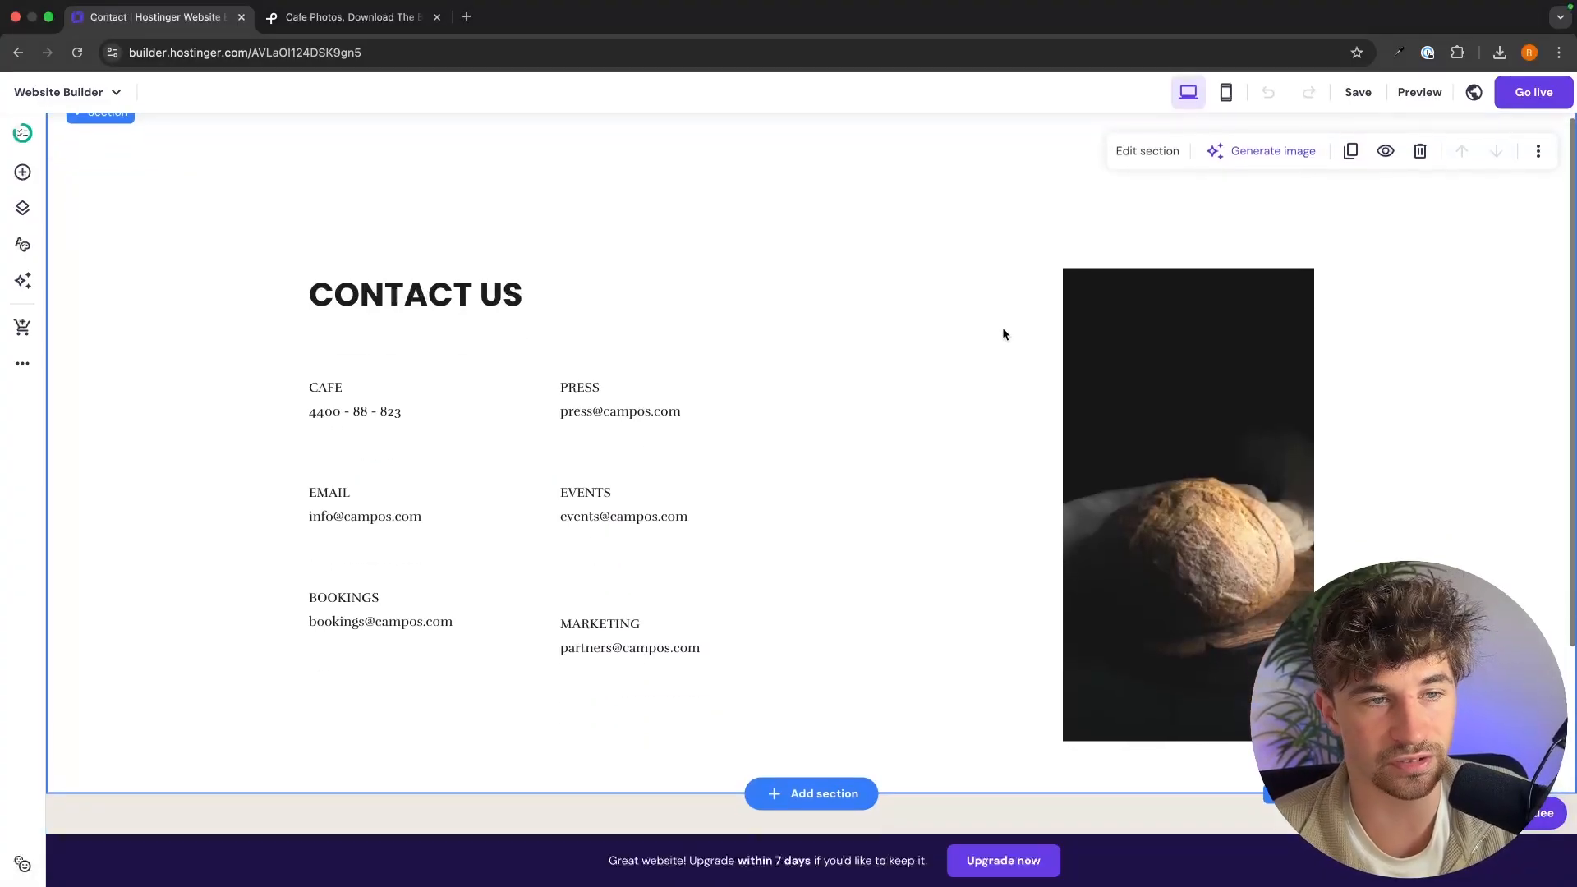
pyautogui.doubleClick(440, 282)
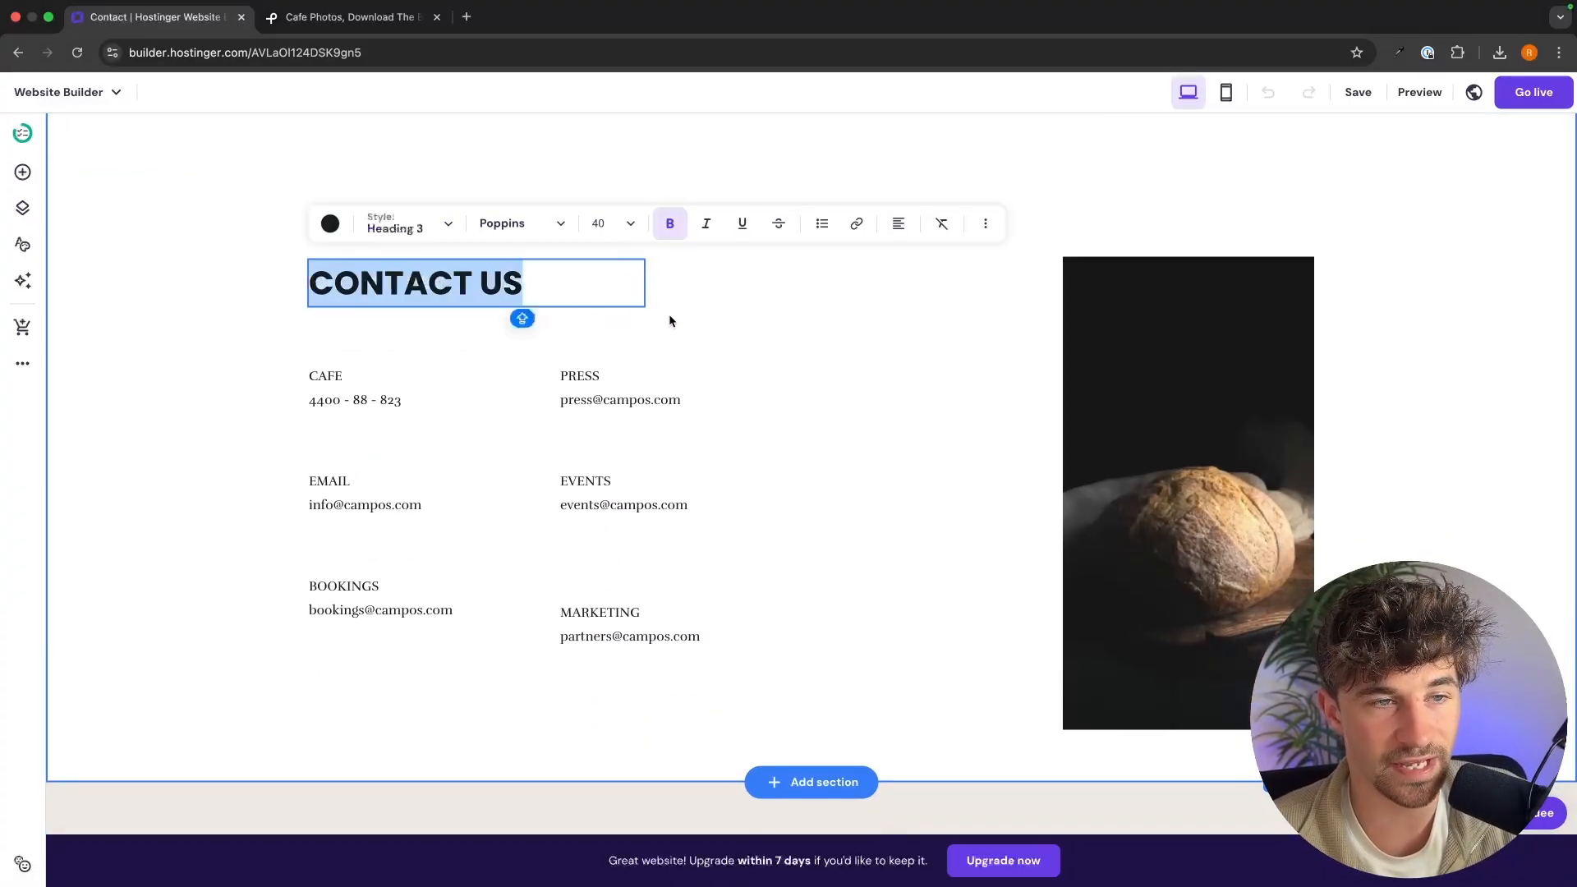
pyautogui.click(698, 315)
pyautogui.click(1160, 355)
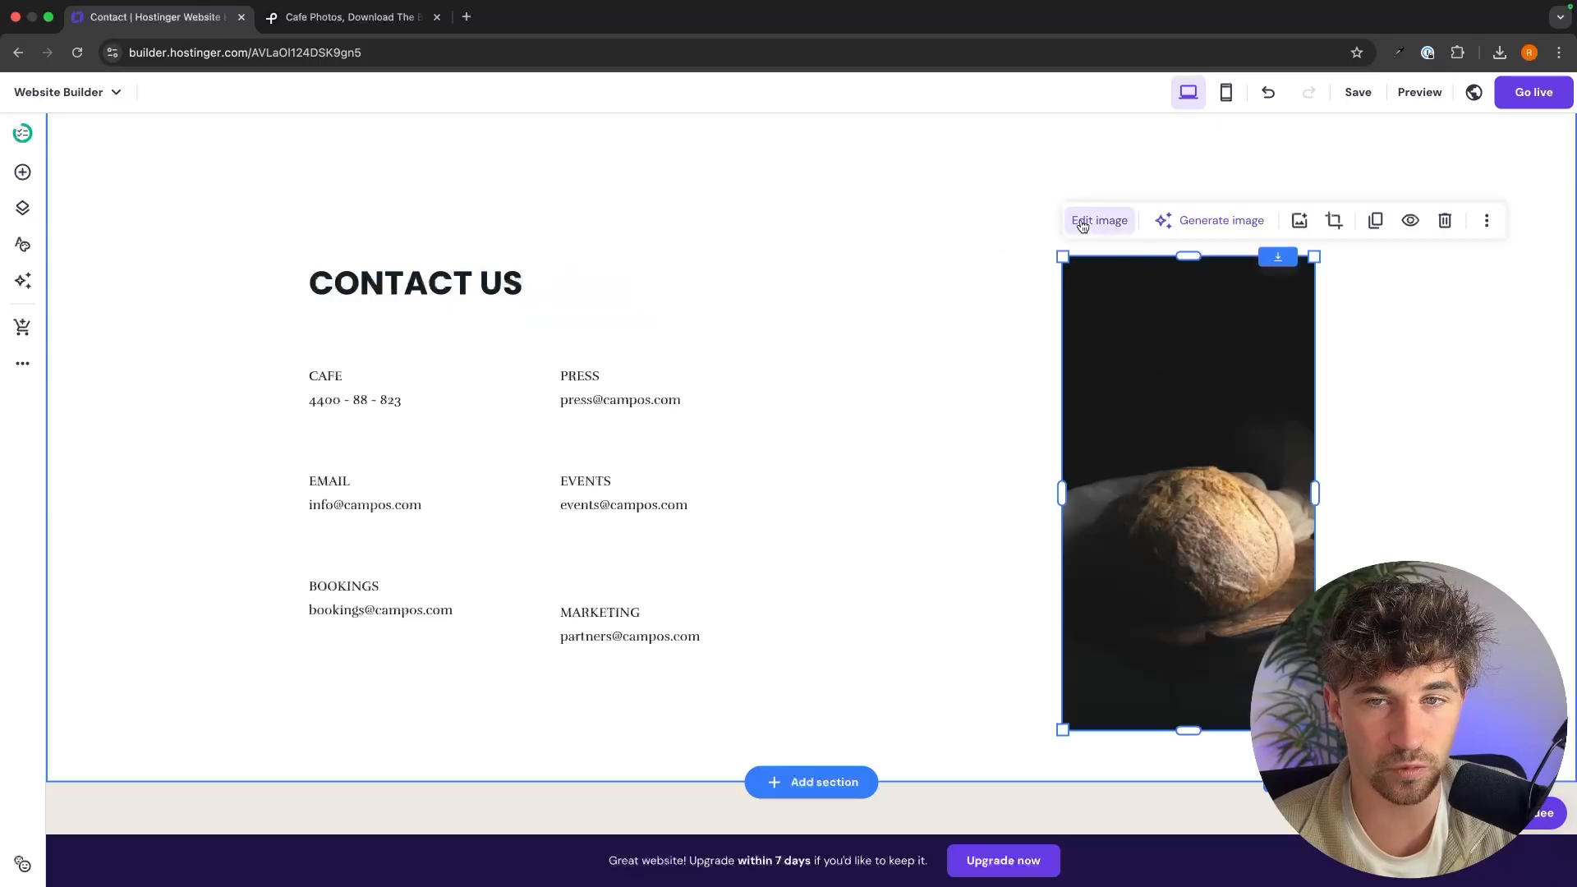
pyautogui.click(680, 389)
# Examine the Cafe phone and Email text blocks on the Contact page, along with the page's footer
pyautogui.click(370, 395)
pyautogui.doubleClick(370, 394)
pyautogui.click(370, 394)
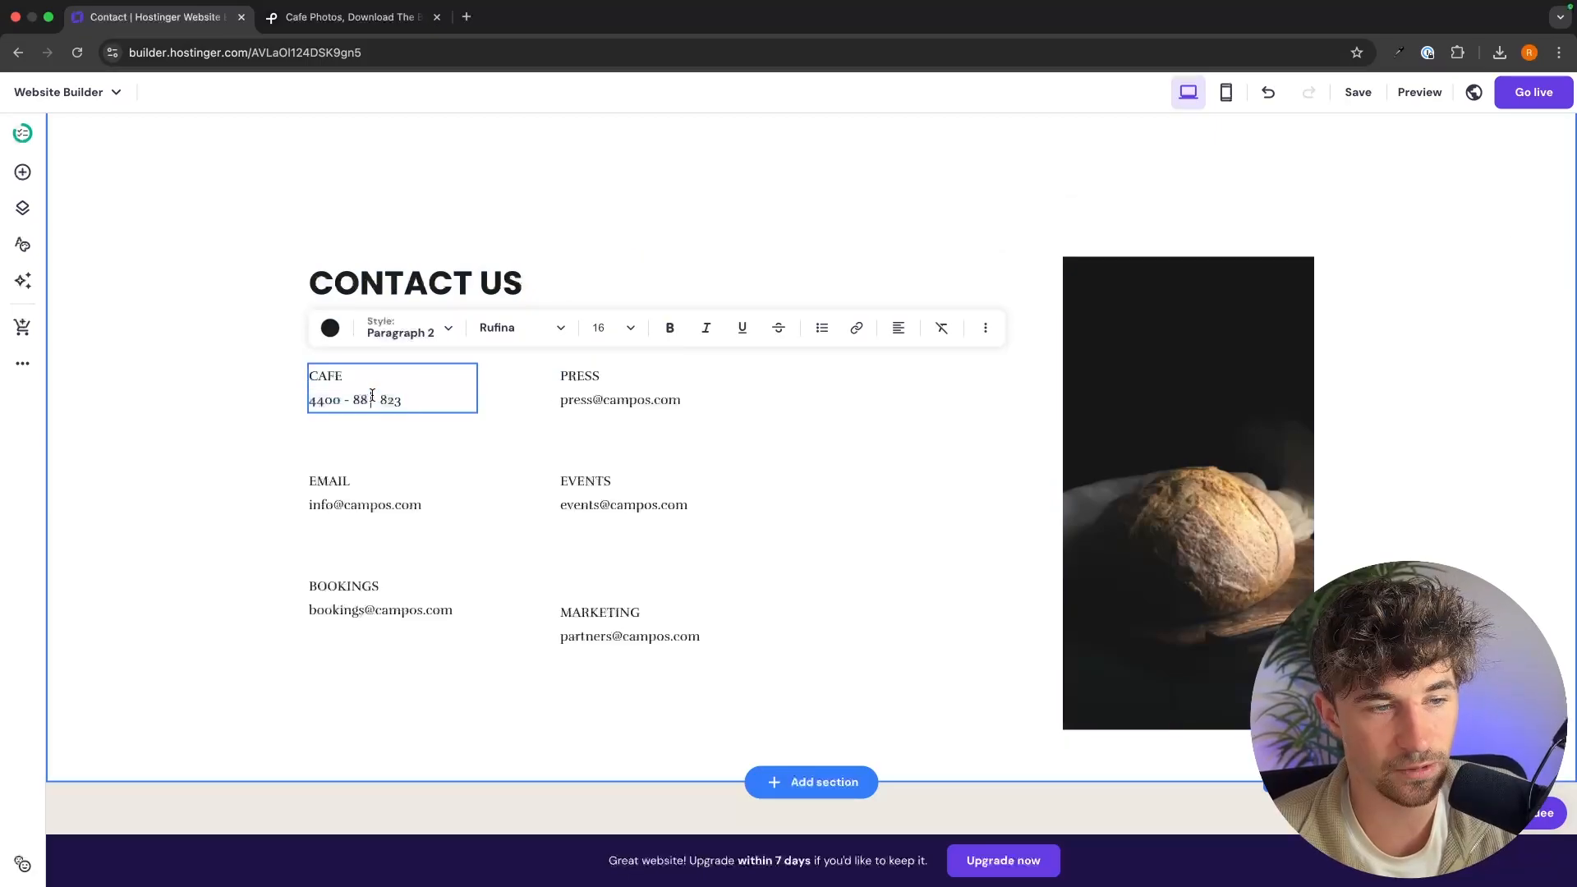
pyautogui.click(343, 506)
pyautogui.doubleClick(343, 506)
pyautogui.press('Escape')
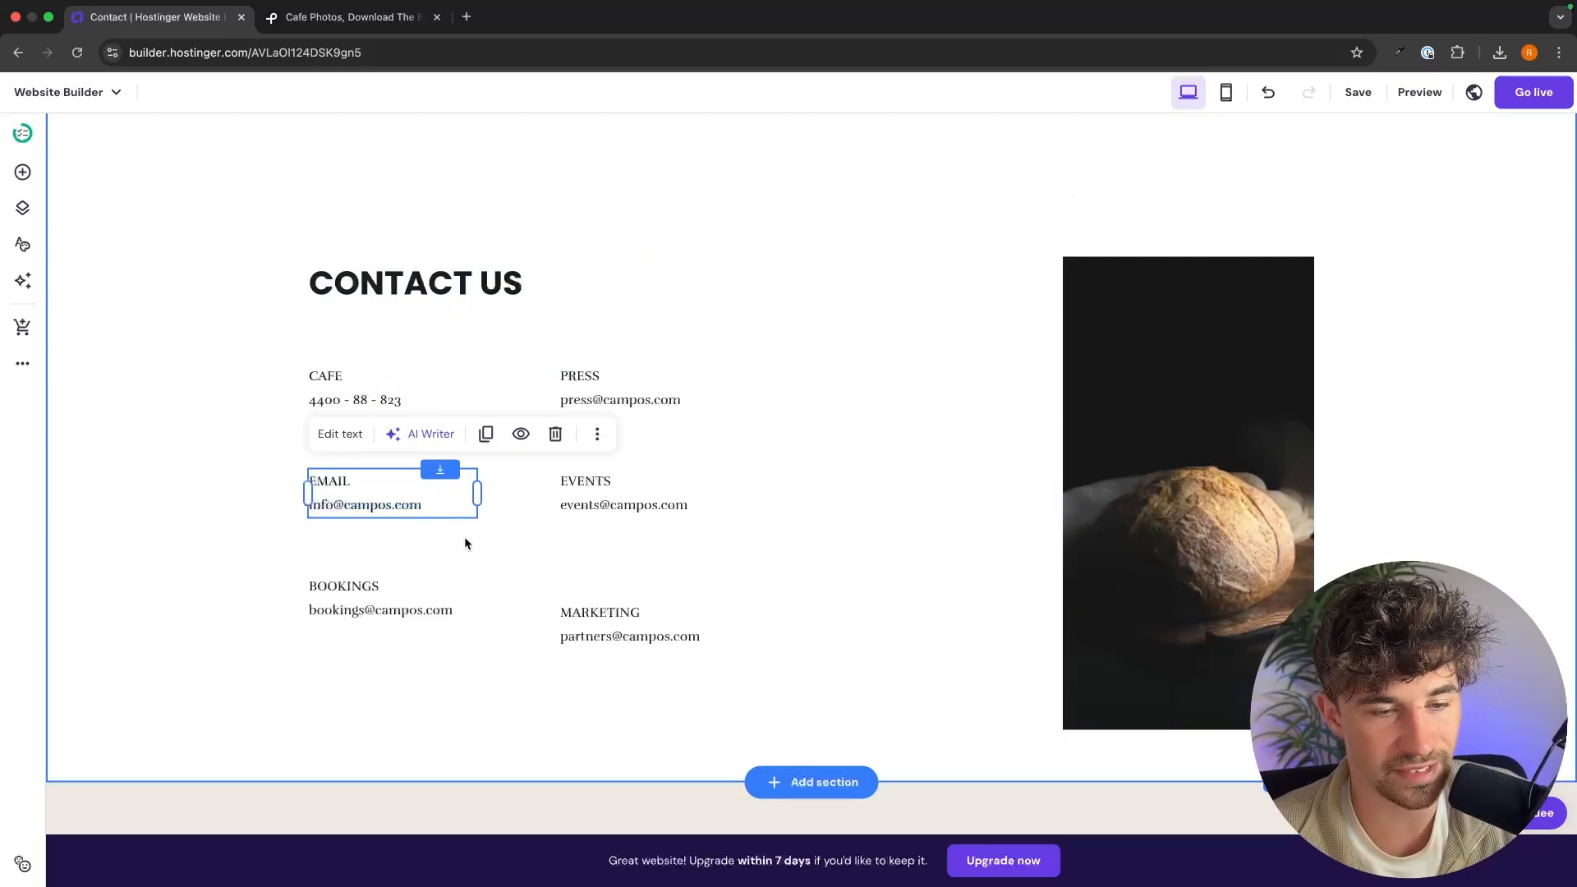
pyautogui.scroll(-5, 465, 535)
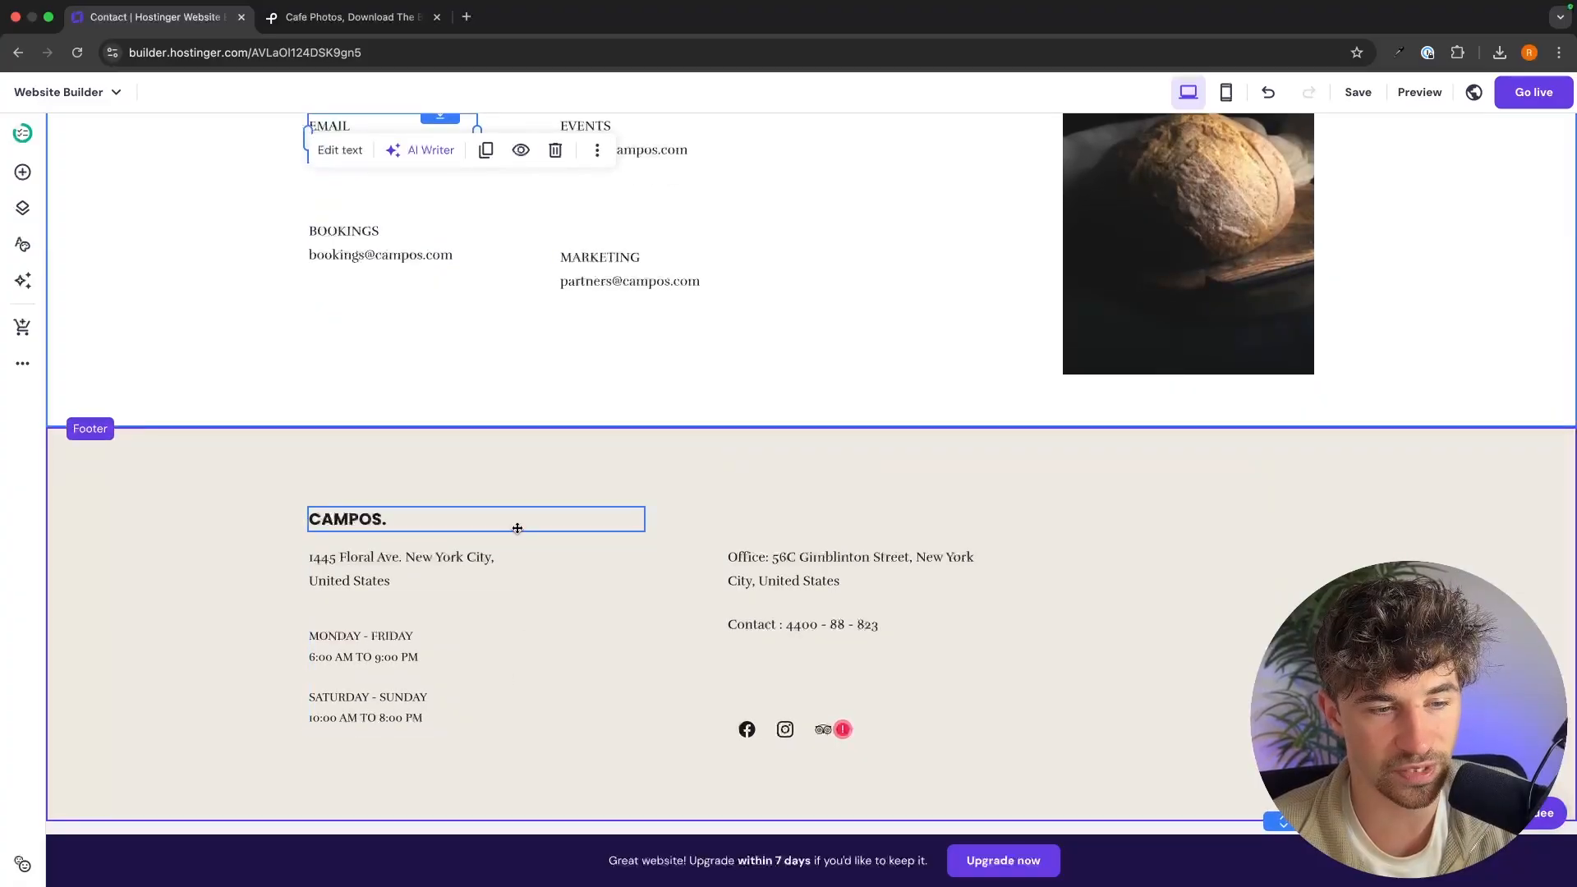
pyautogui.scroll(6, 620, 616)
# Open the Book a table page and inspect its form's general settings, selecting the notification email address
pyautogui.click(1262, 145)
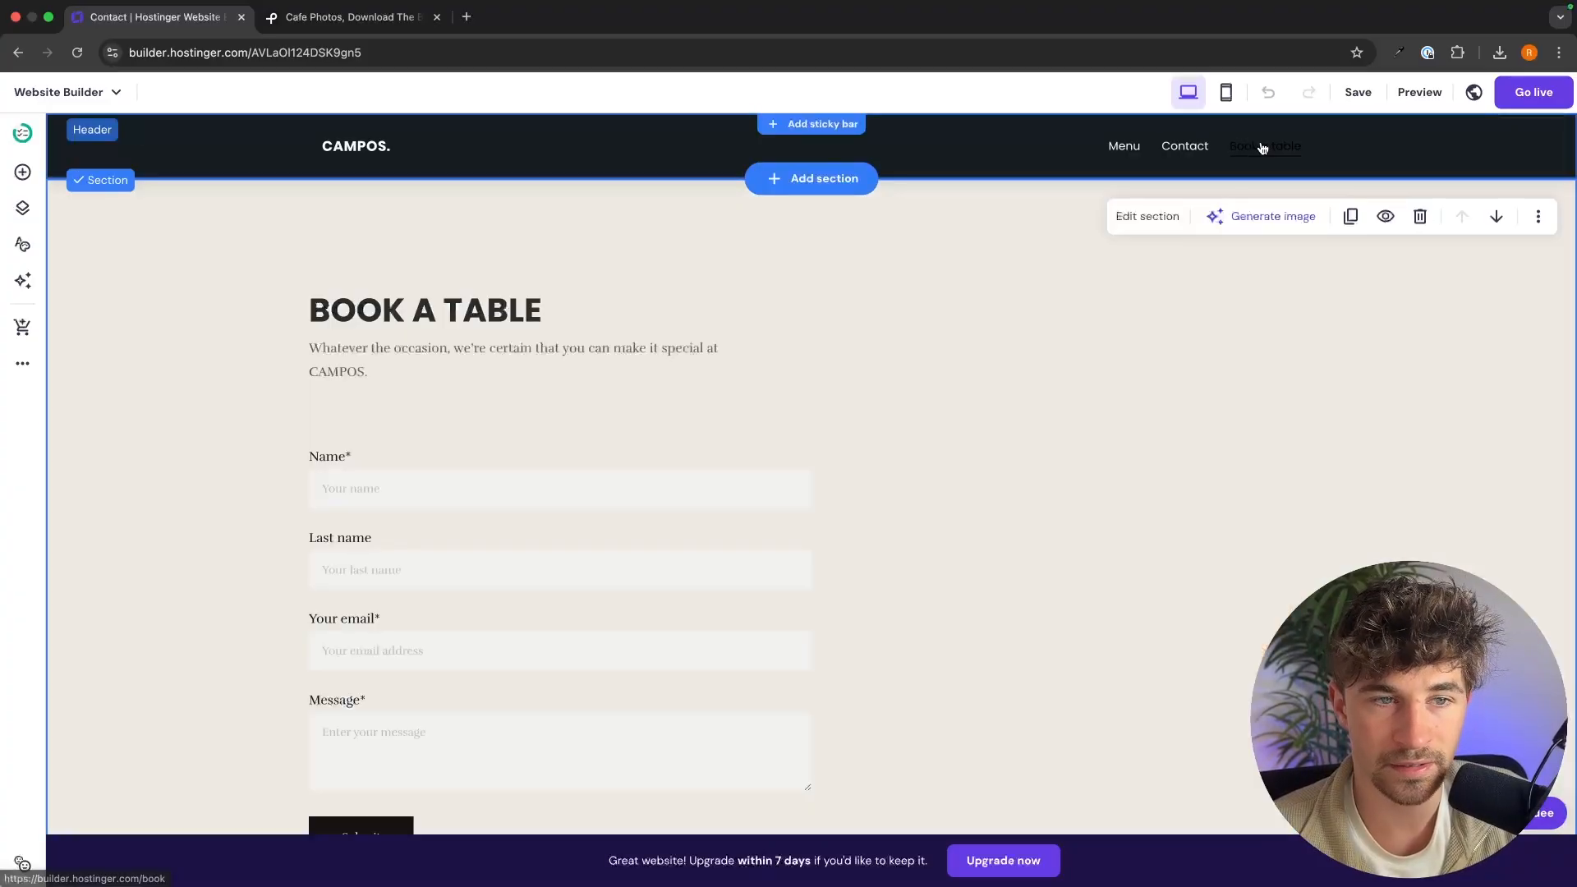
pyautogui.scroll(-1, 867, 322)
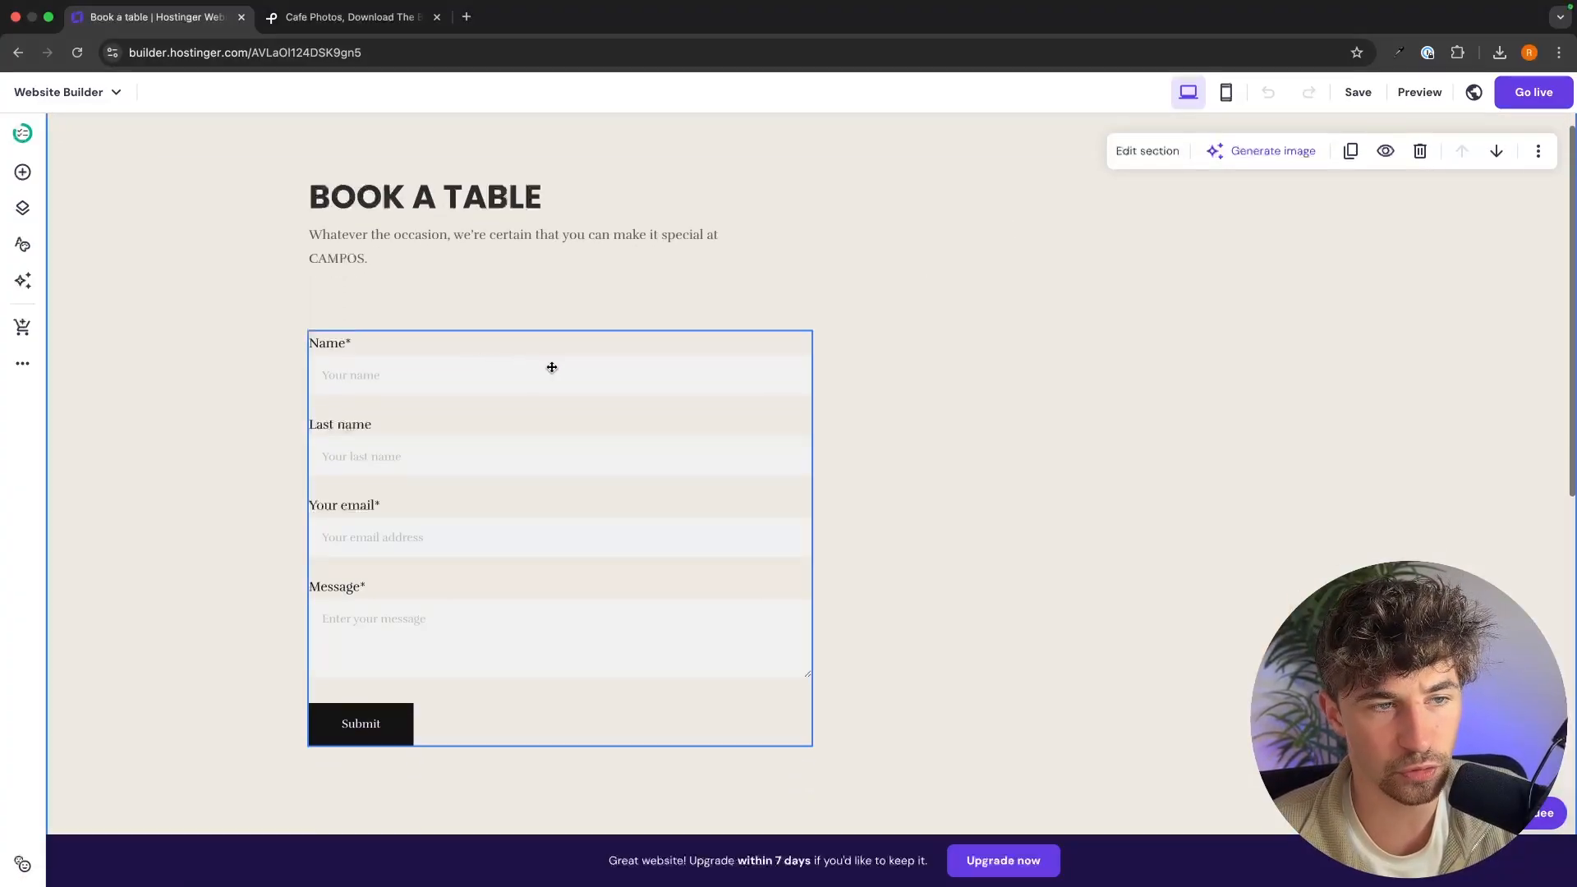
pyautogui.click(410, 455)
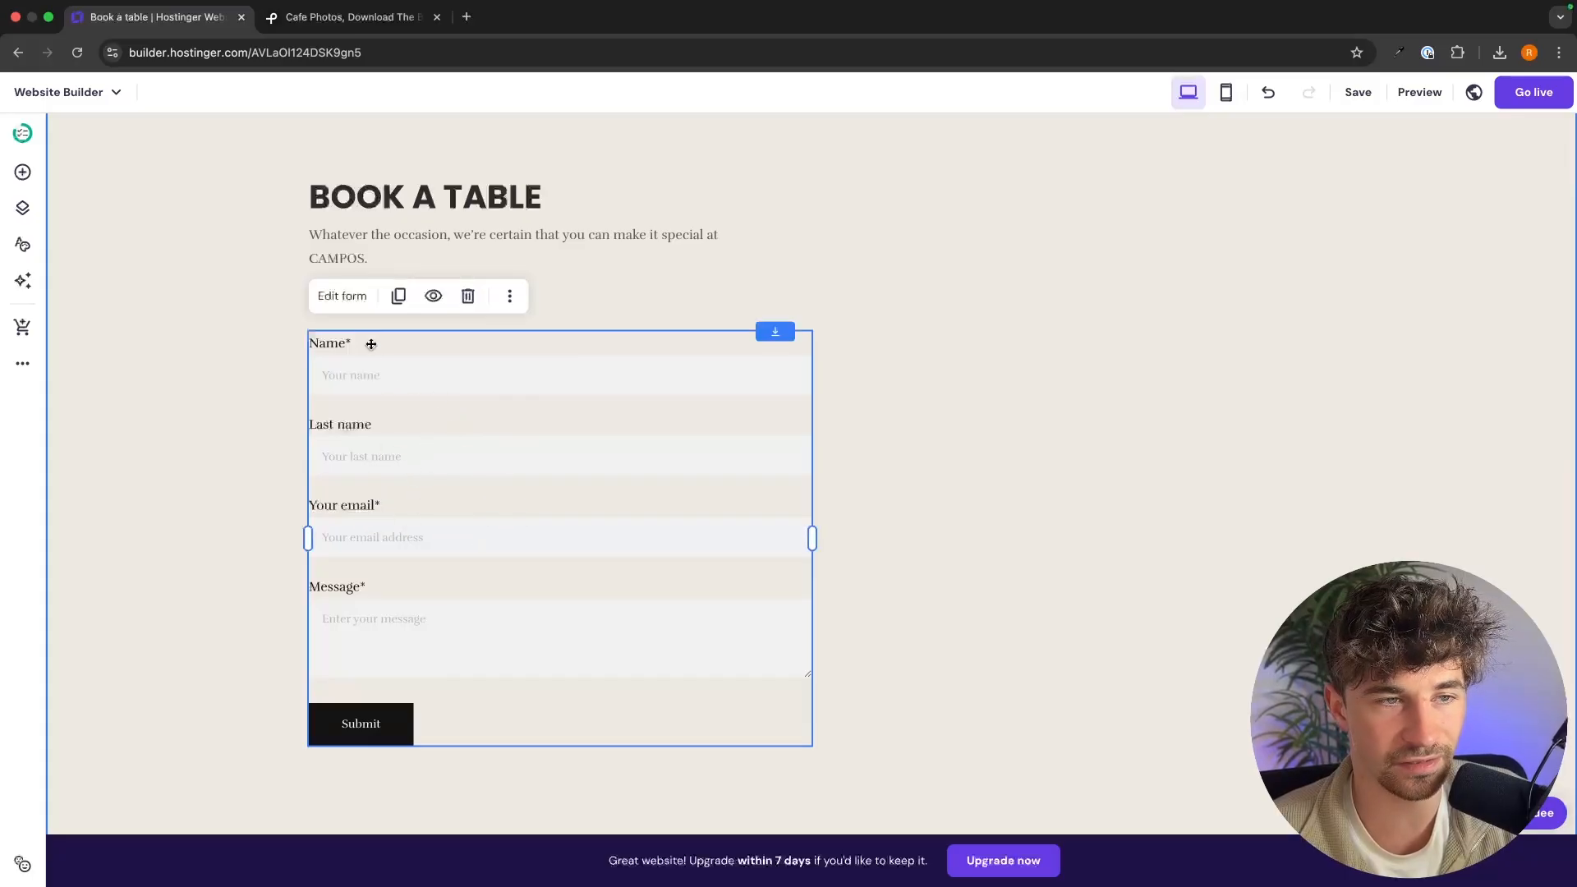
pyautogui.click(344, 301)
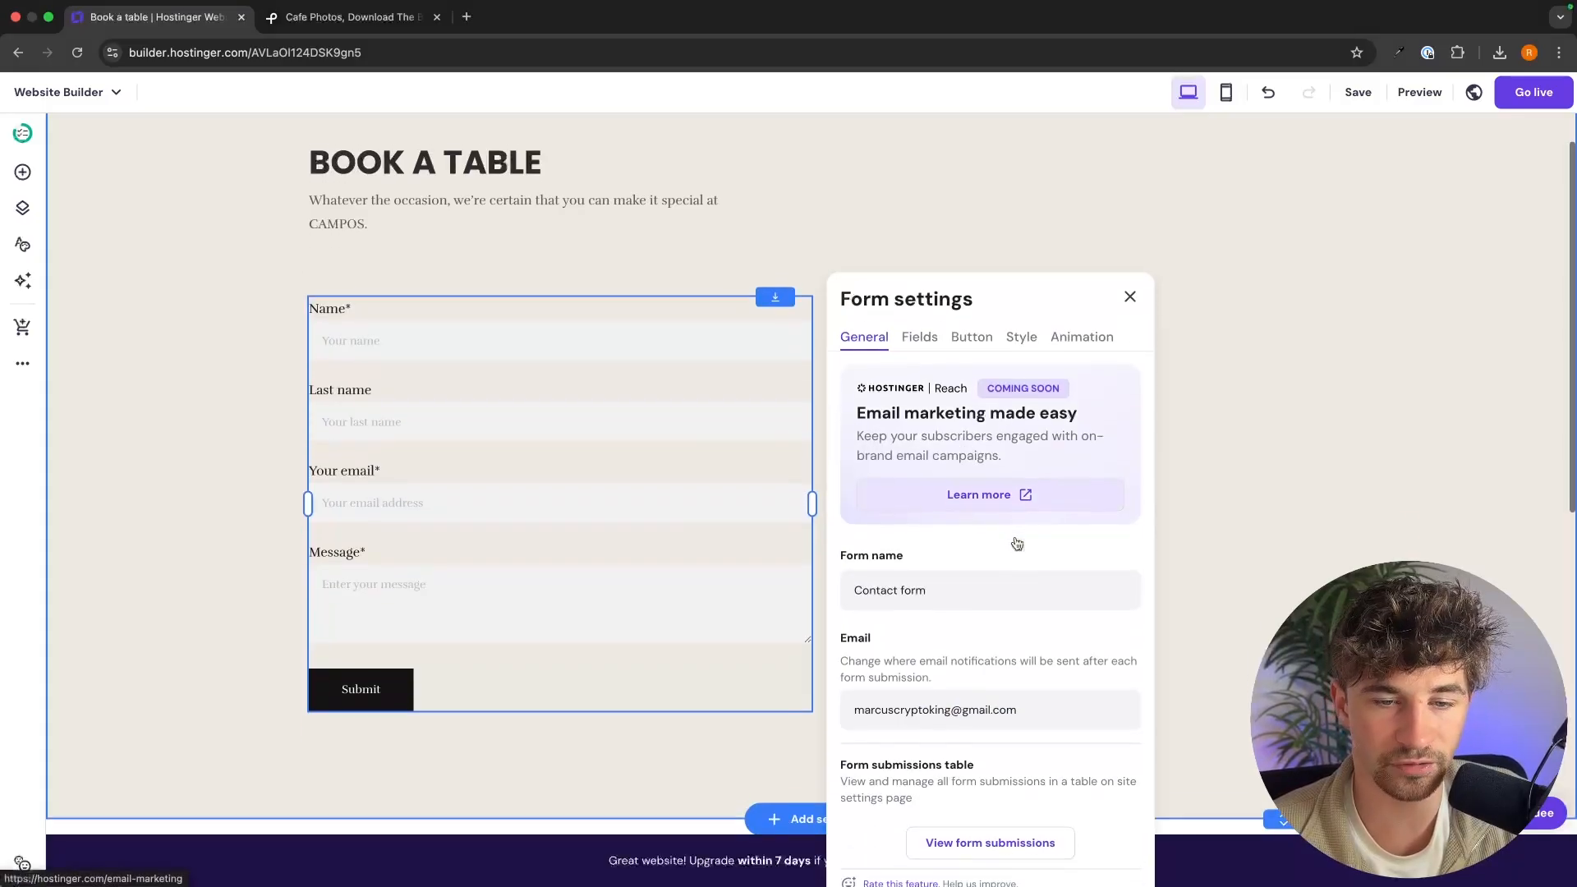
pyautogui.scroll(-1, 854, 566)
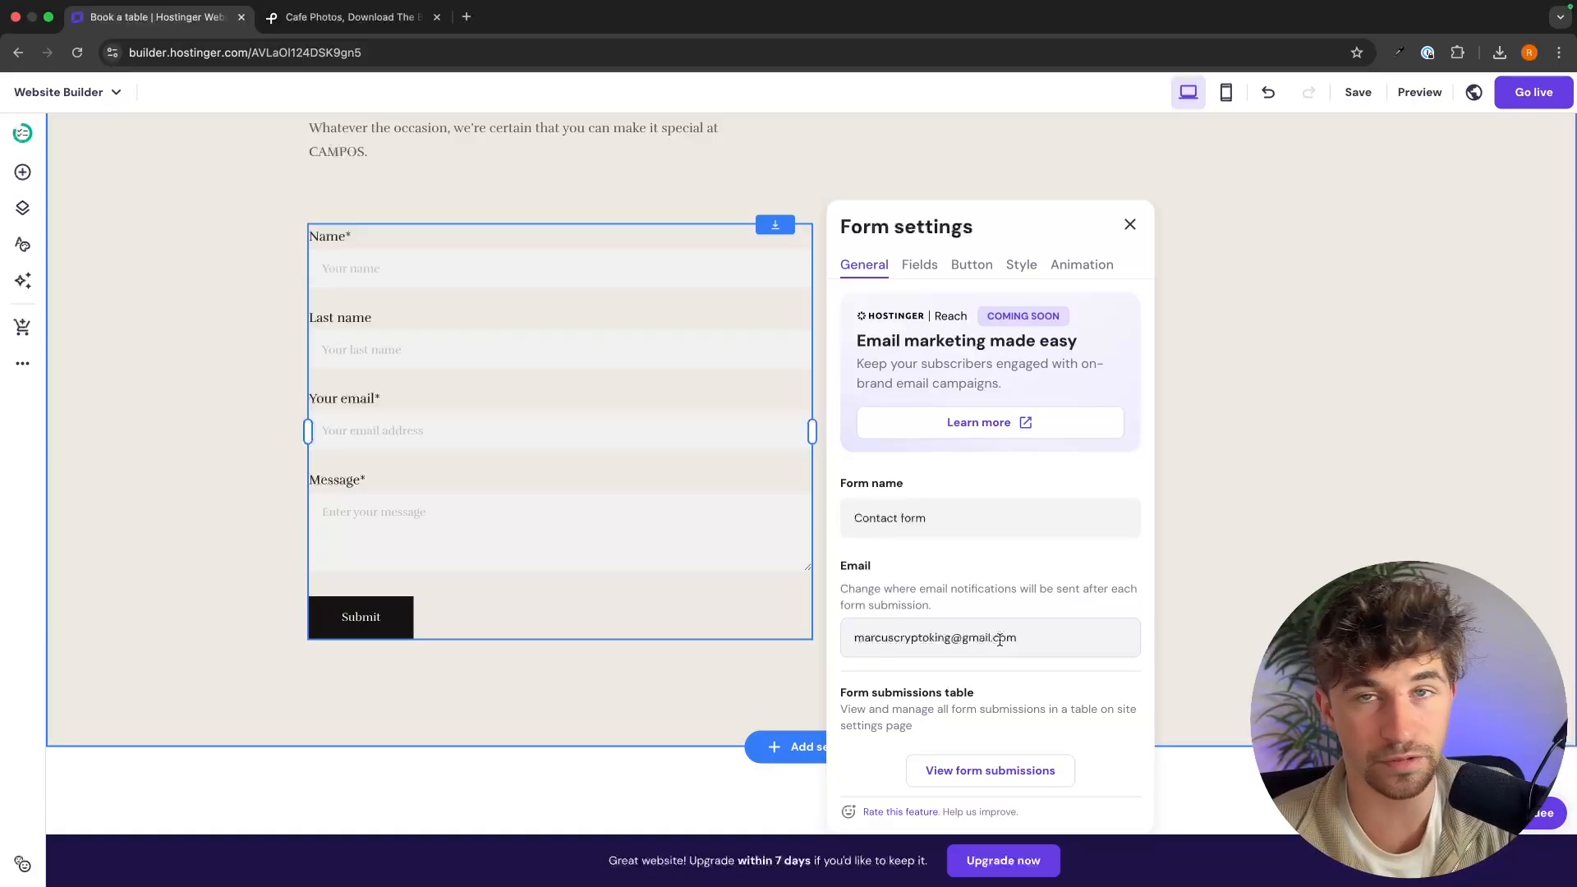
pyautogui.moveTo(1015, 635); pyautogui.dragTo(849, 639)
pyautogui.click(895, 603)
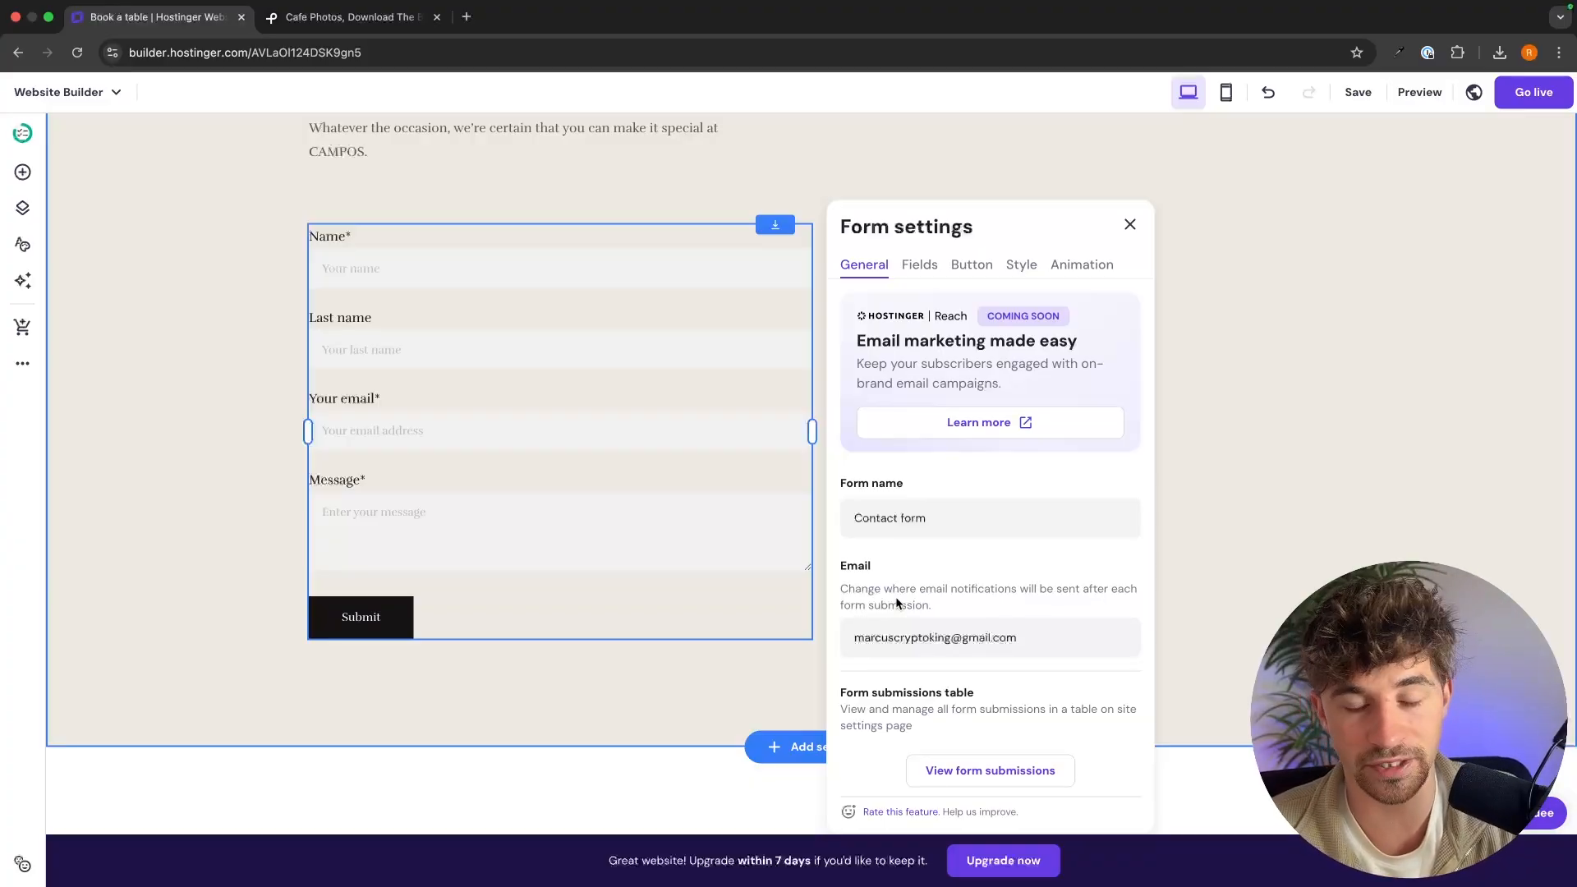
pyautogui.click(1233, 481)
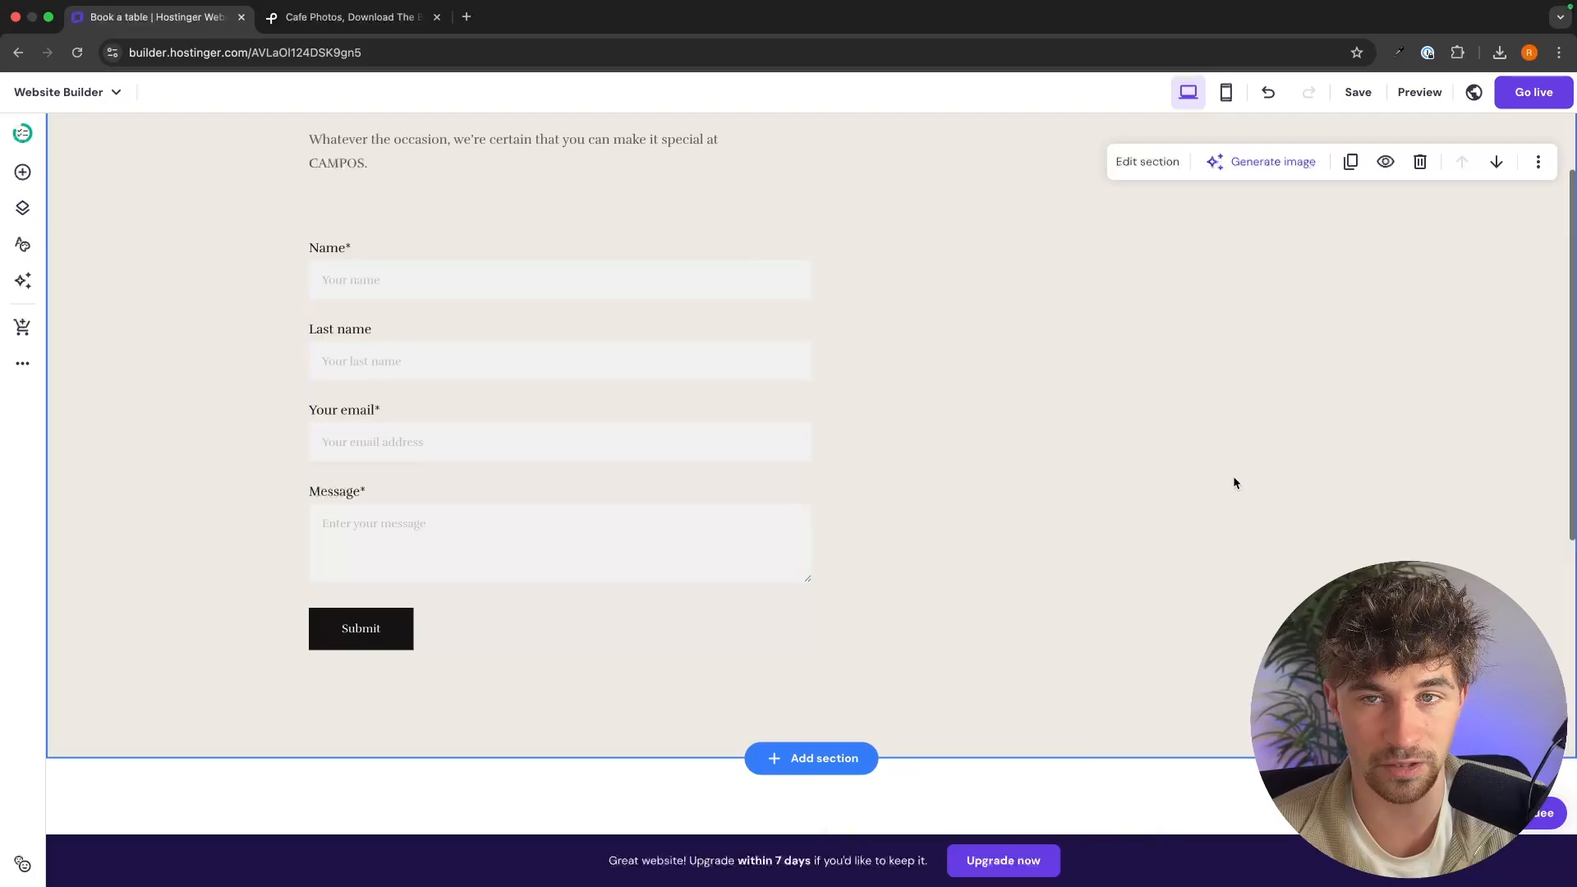
pyautogui.scroll(3, 1190, 392)
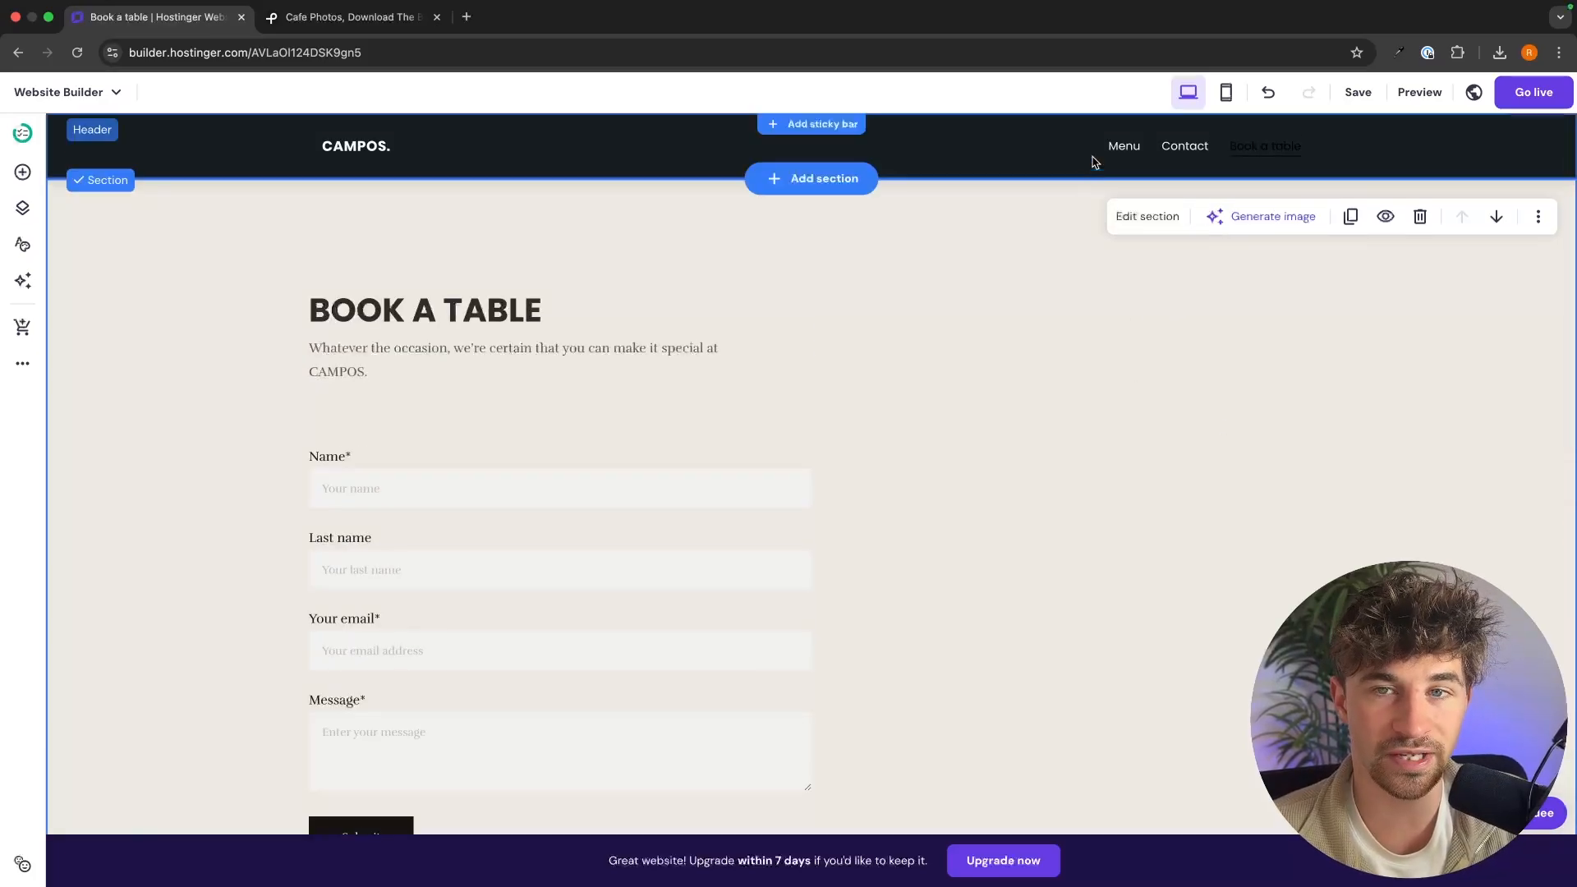
# Open the Menu page and move the hidden Home page to the first place in the main navigation
pyautogui.click(1123, 147)
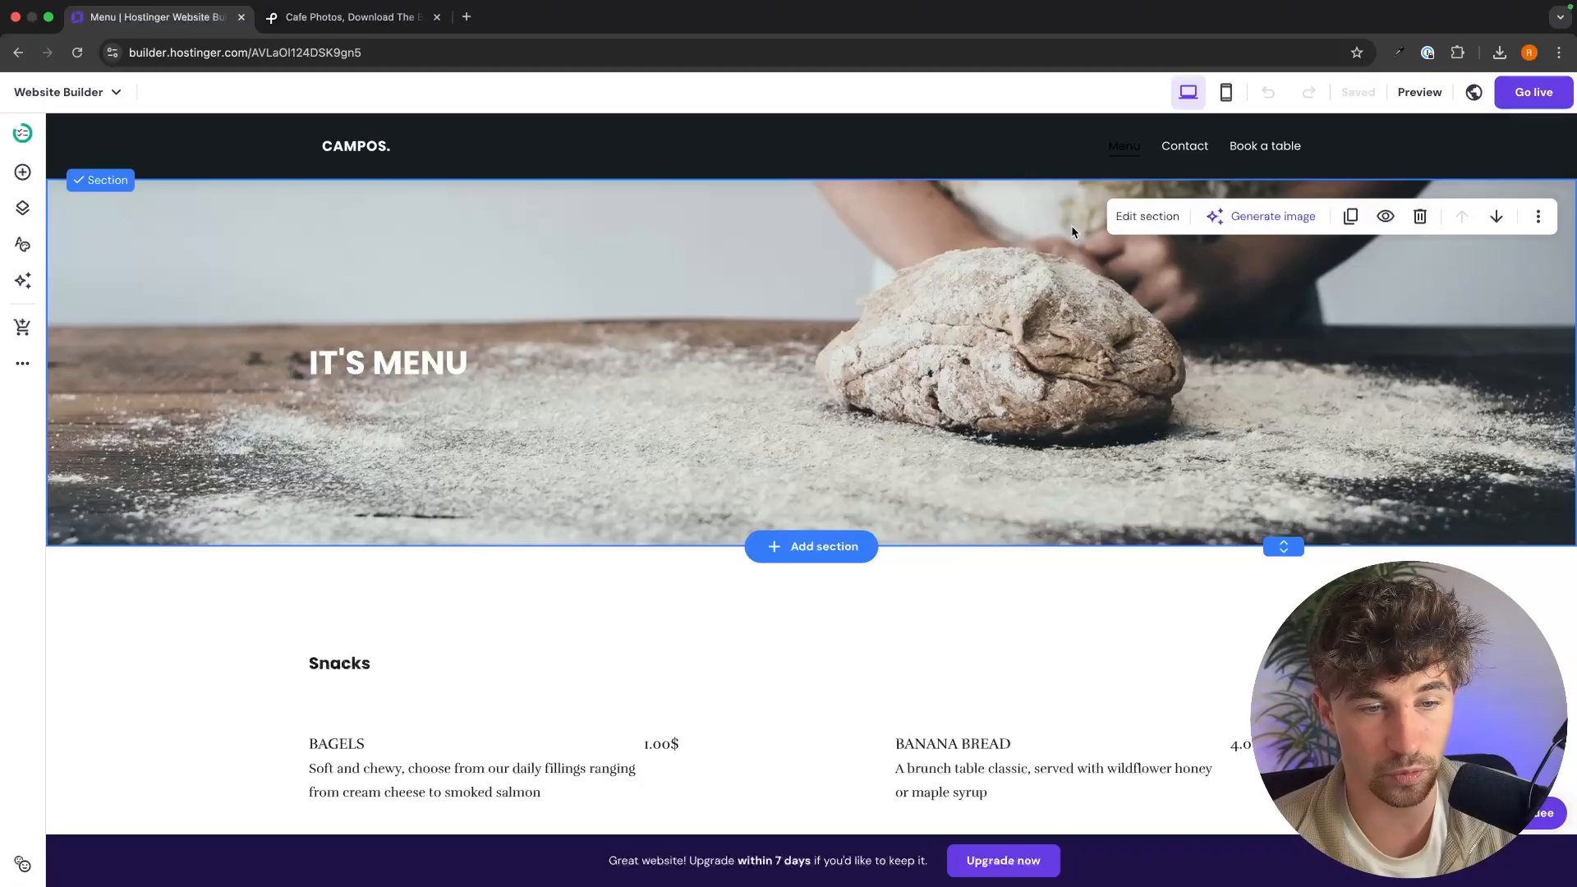
pyautogui.click(22, 210)
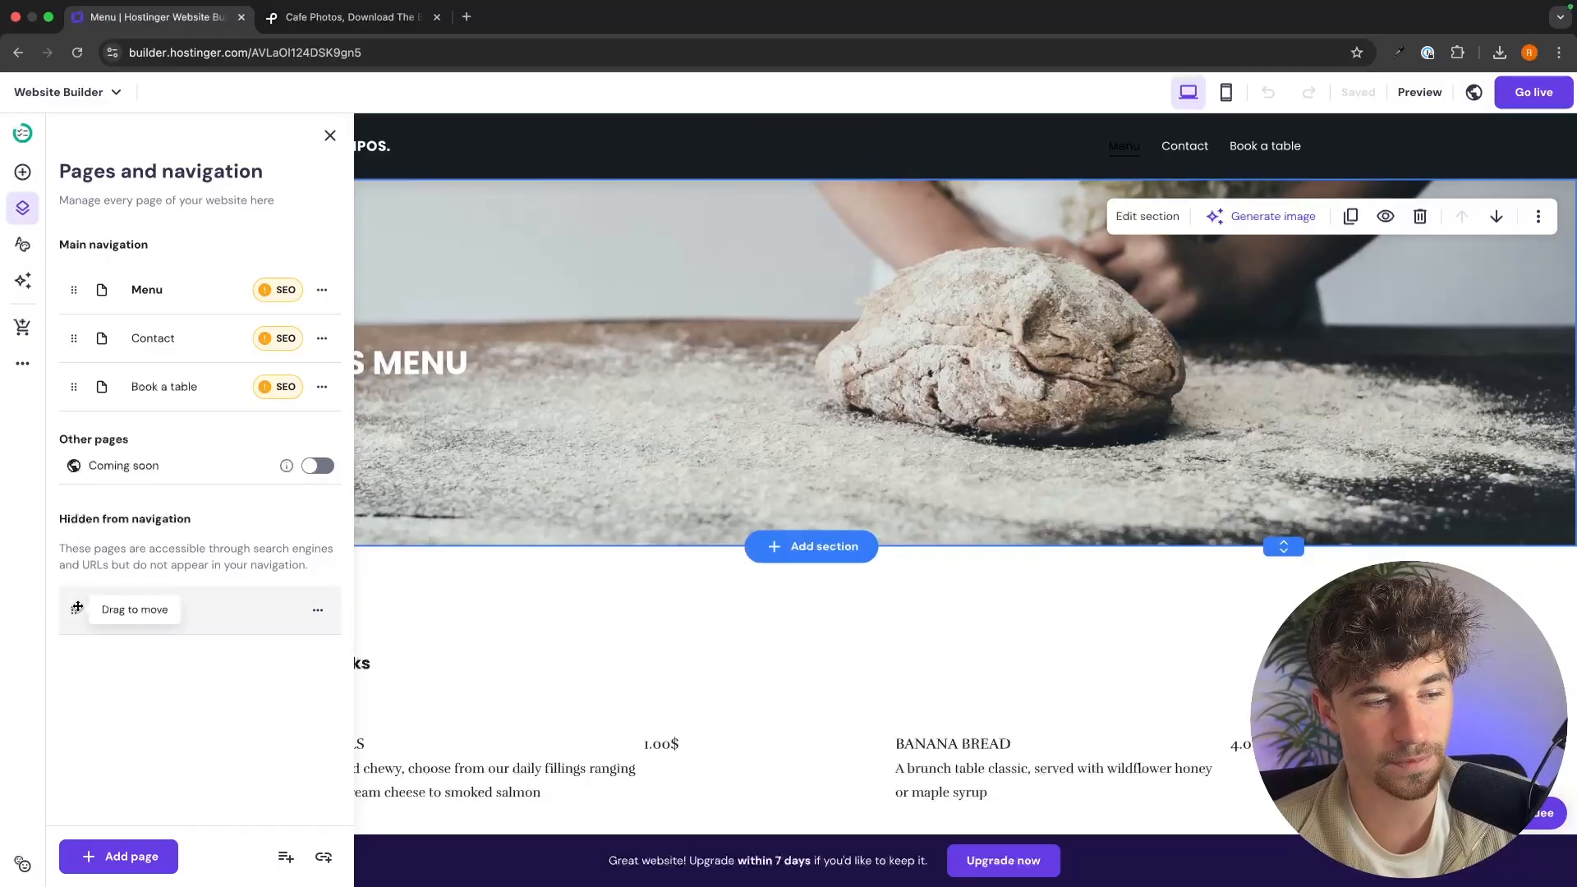
pyautogui.moveTo(74, 610); pyautogui.dragTo(71, 295)
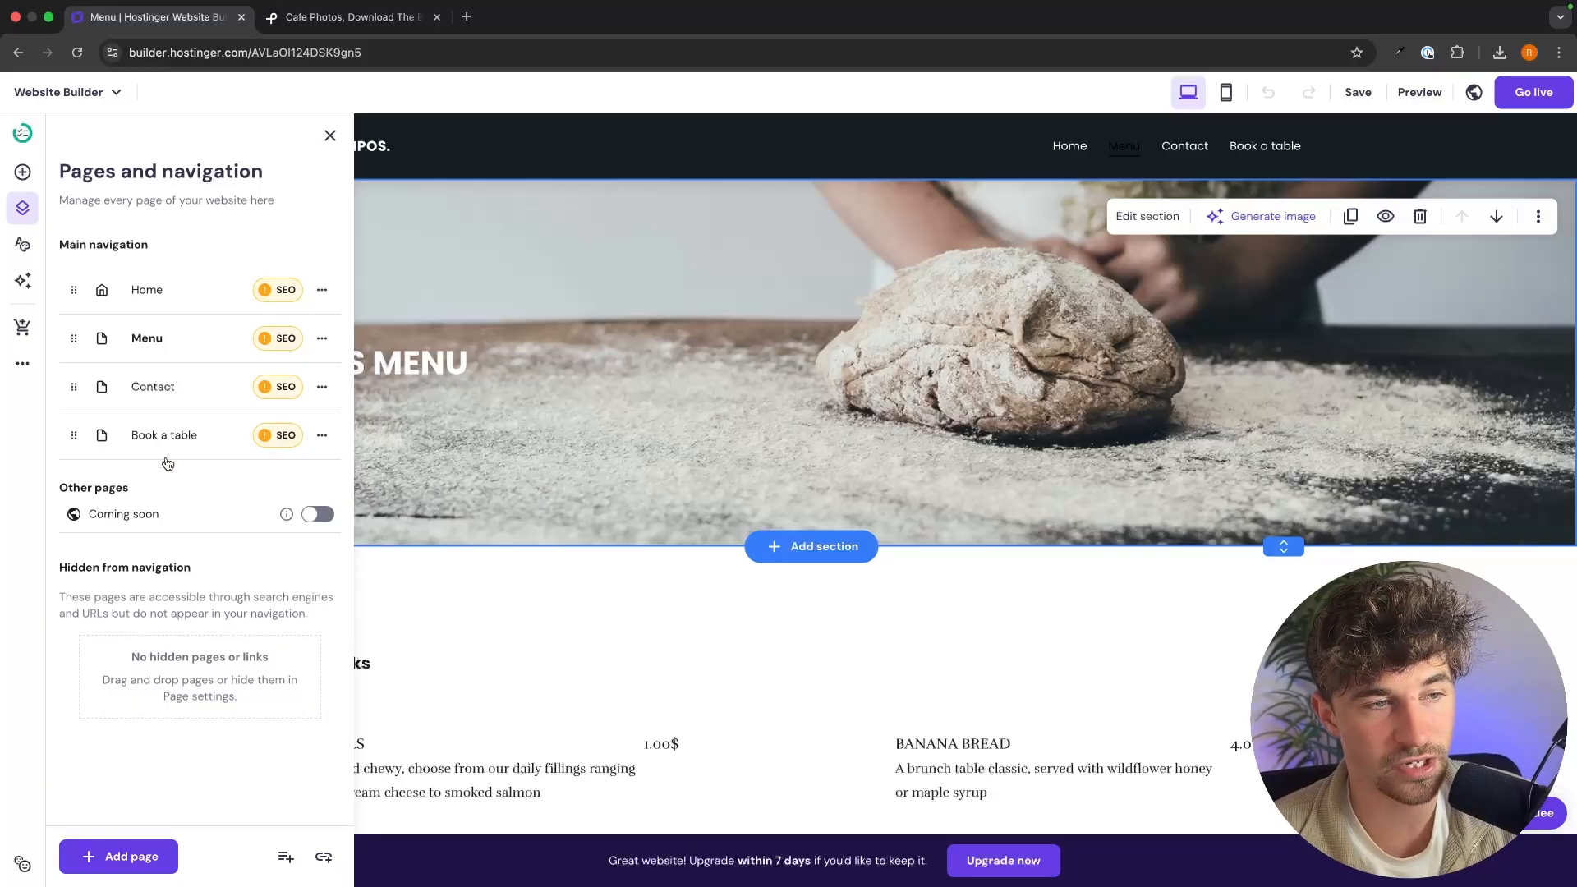
# Add a new empty page to the site and browse the section library for it without adding a section
pyautogui.click(113, 850)
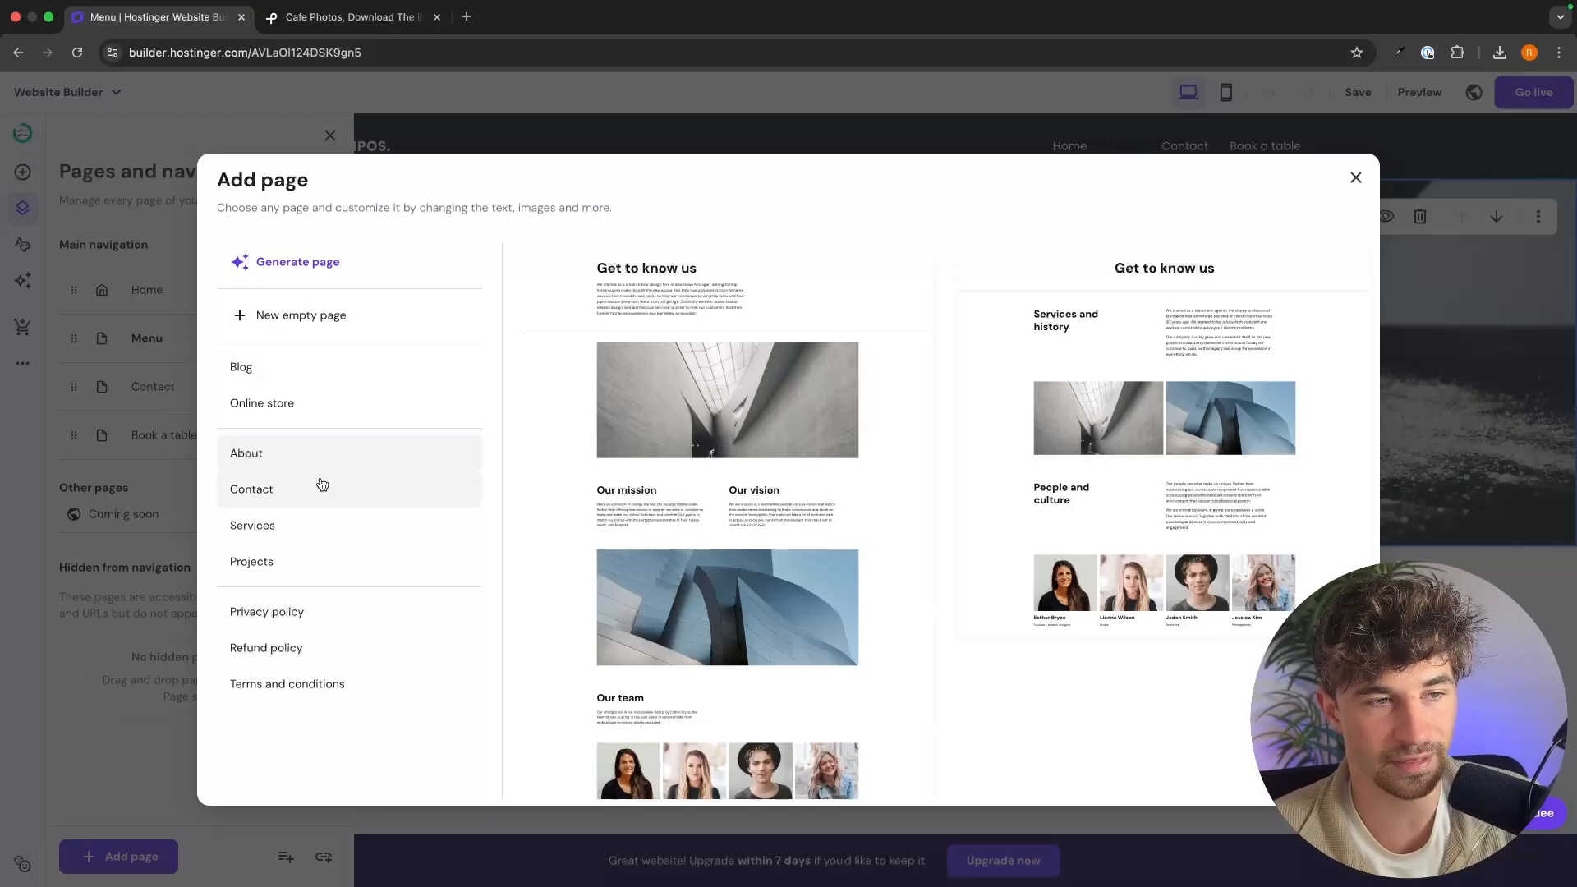
pyautogui.click(327, 328)
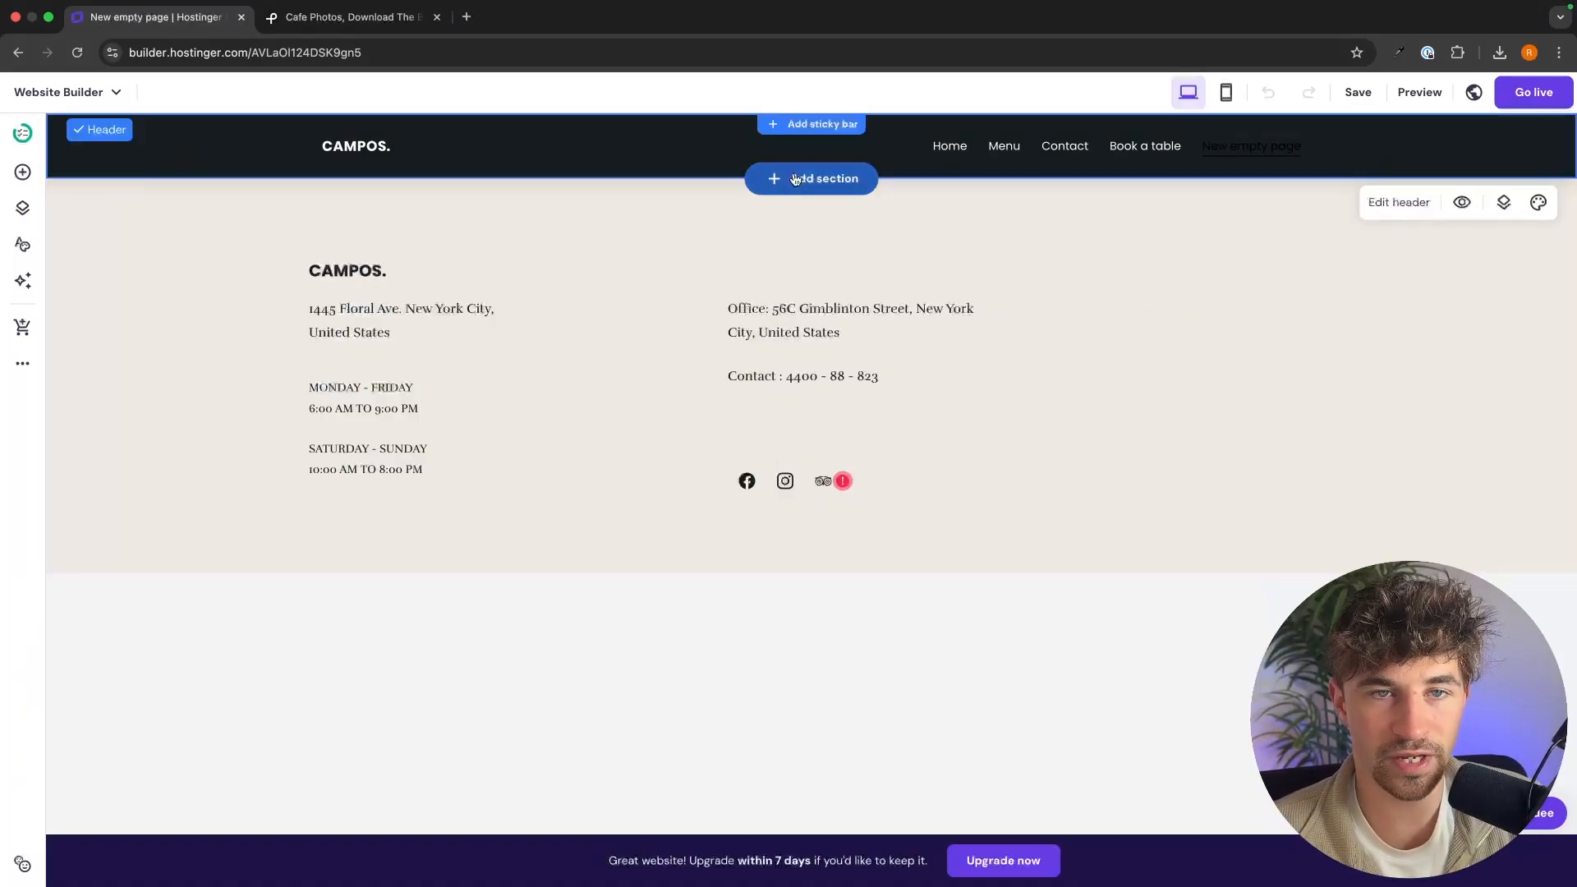
pyautogui.click(795, 179)
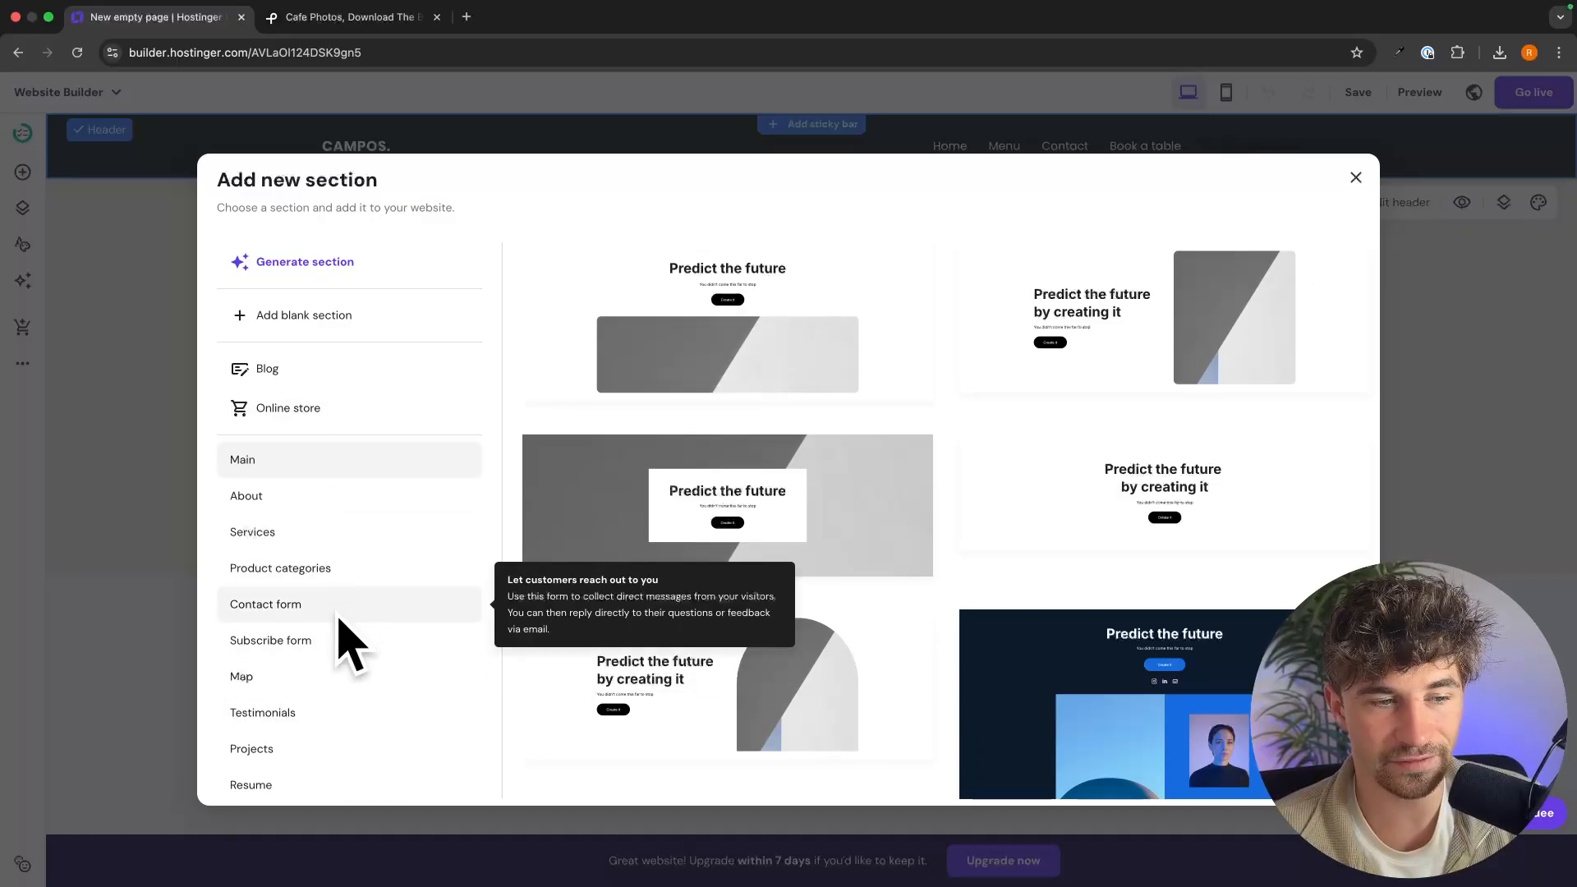
pyautogui.scroll(-3, 337, 624)
pyautogui.click(1355, 175)
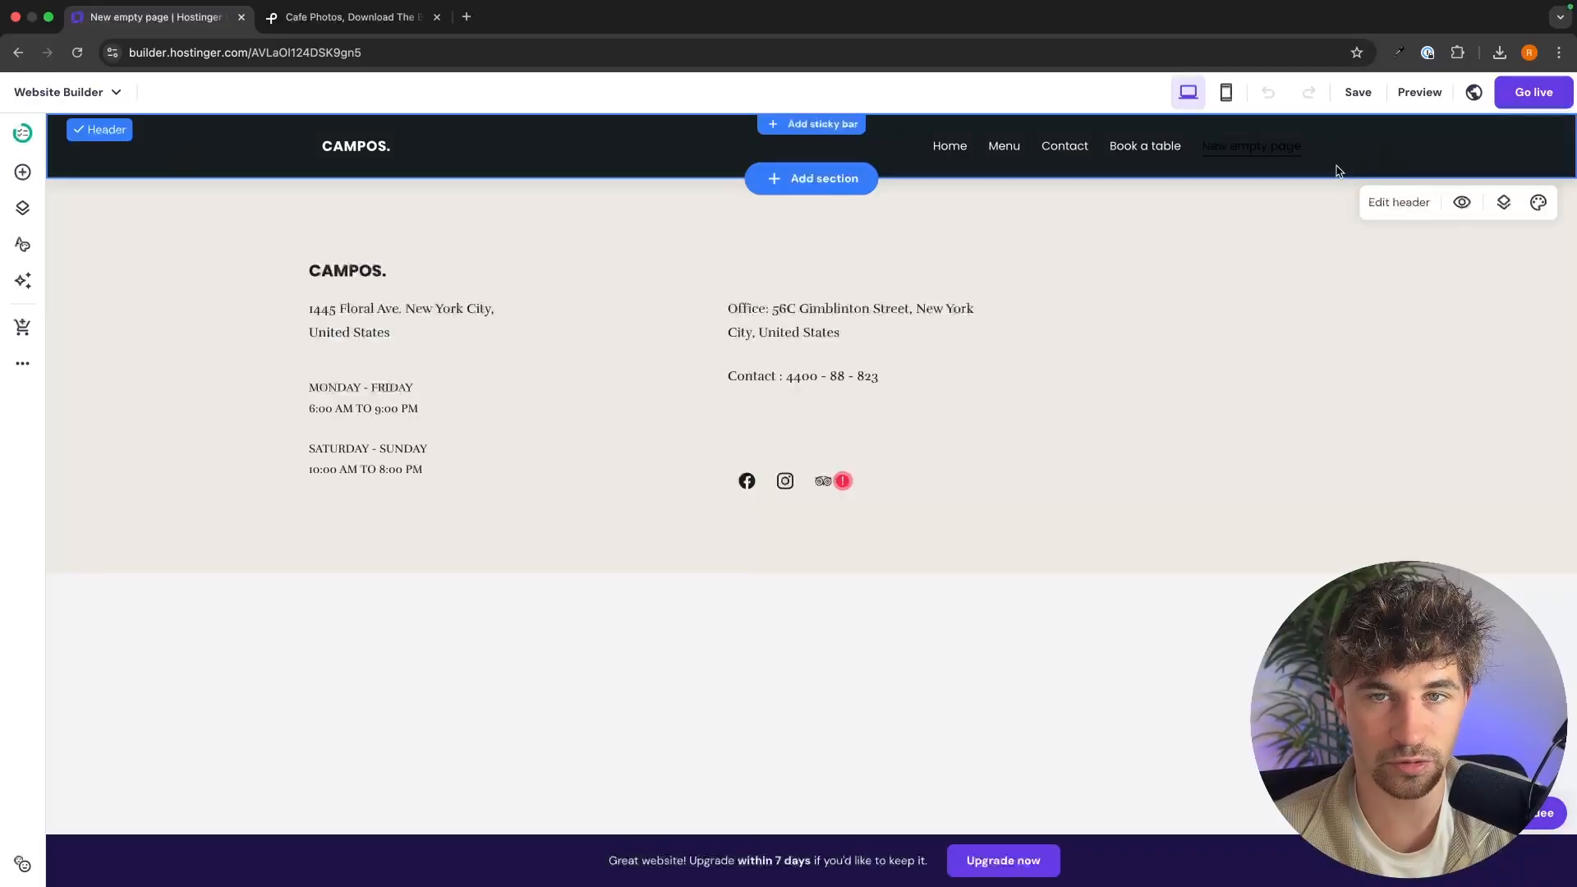
# Delete the new empty page from the site's main navigation
pyautogui.click(23, 208)
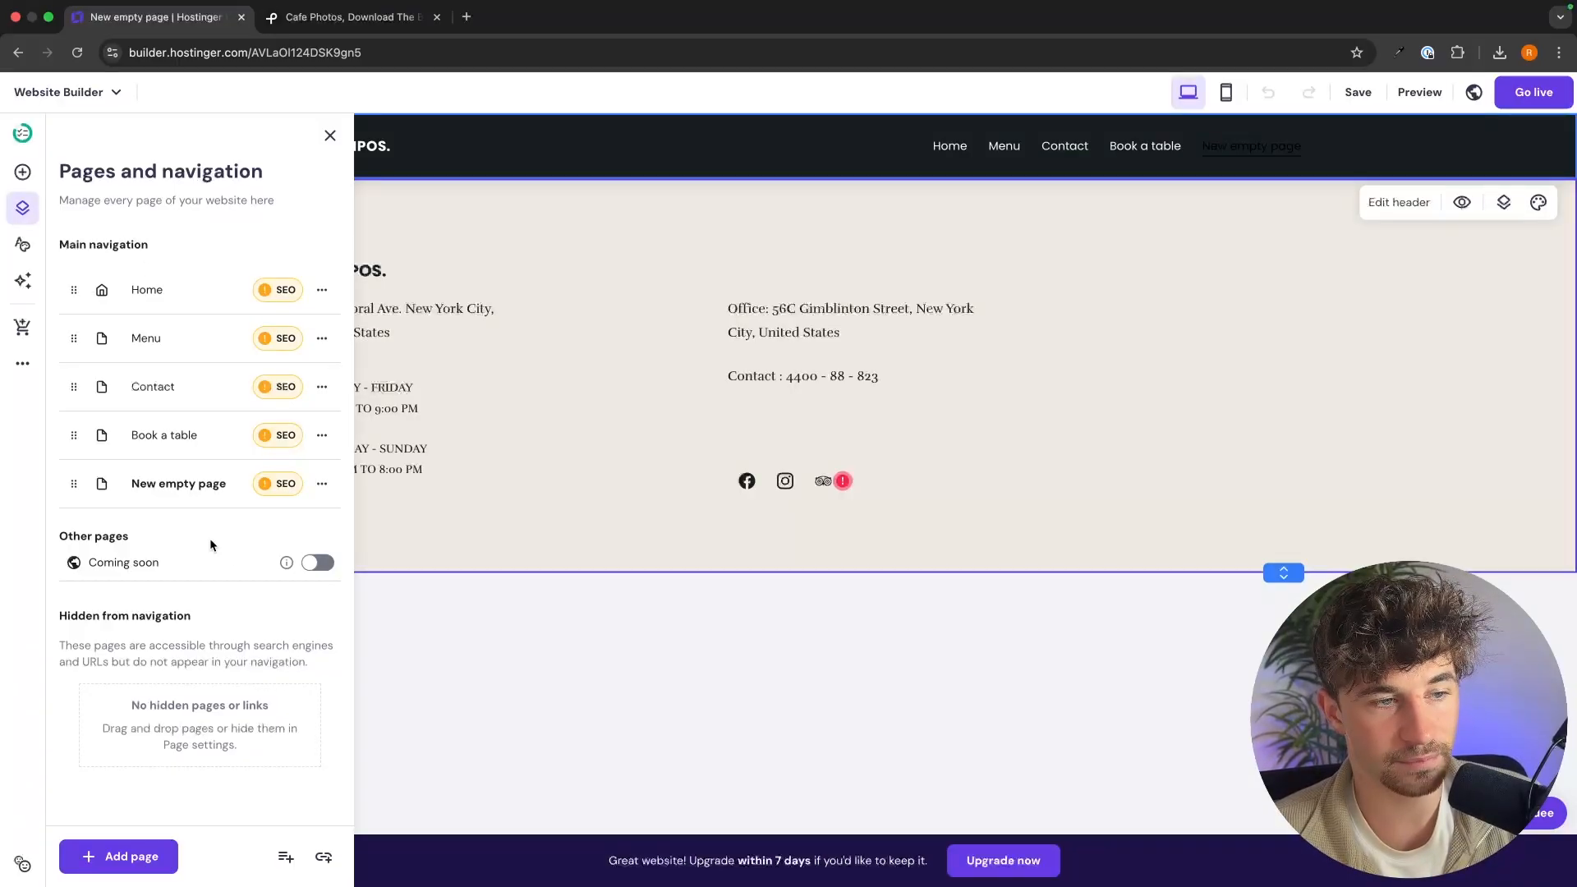
pyautogui.click(321, 483)
pyautogui.click(398, 831)
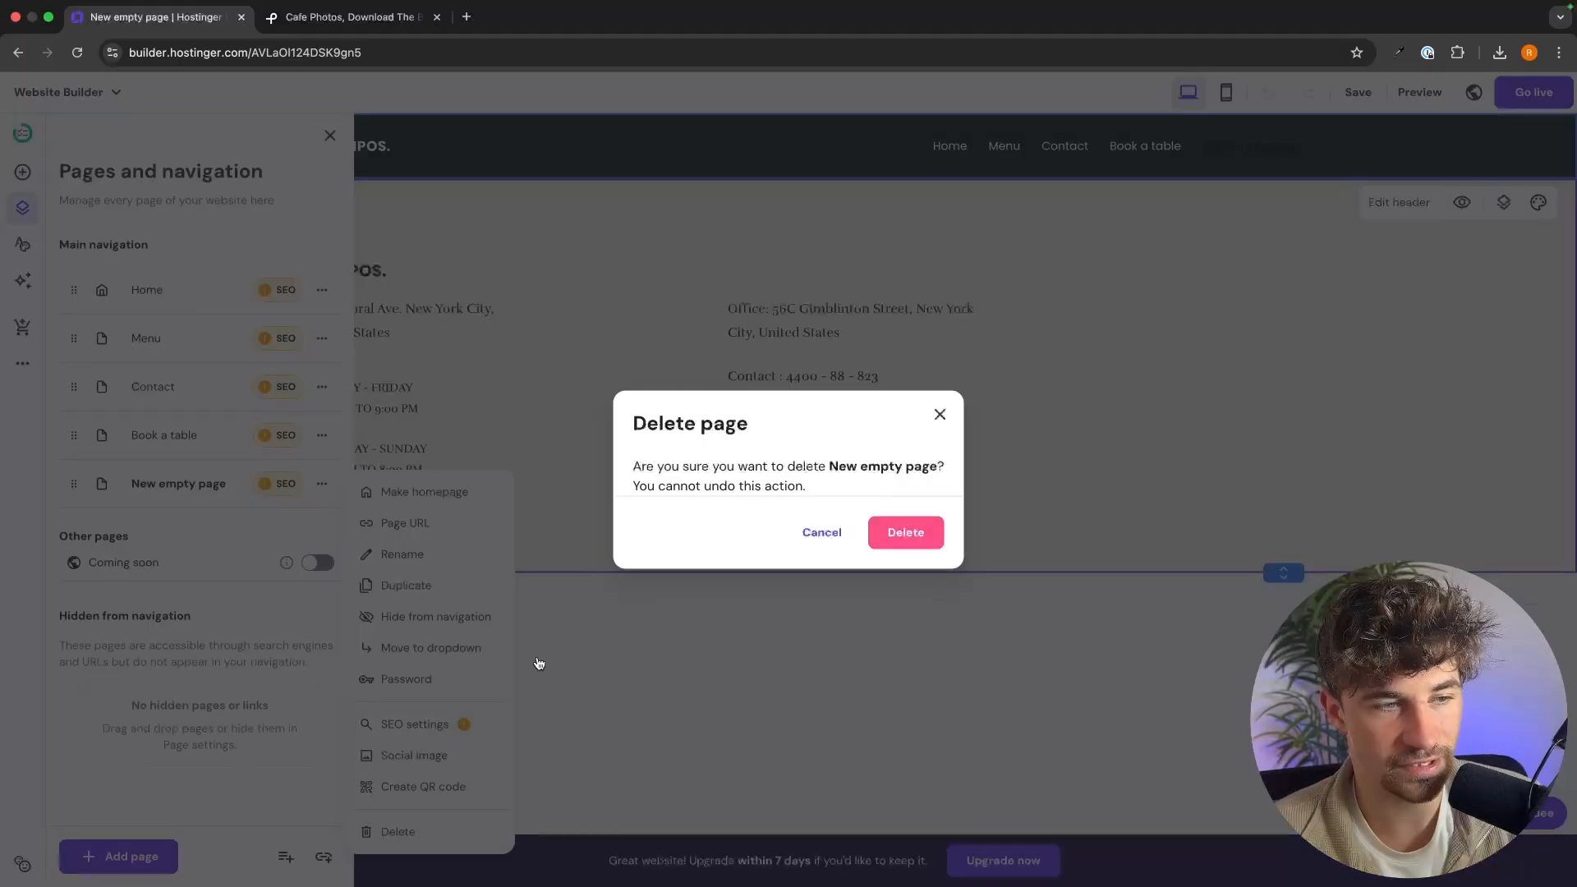
pyautogui.click(905, 532)
# Add an About page using the Get to know us layout with Services and history, saving its settings with the URL about
pyautogui.click(147, 862)
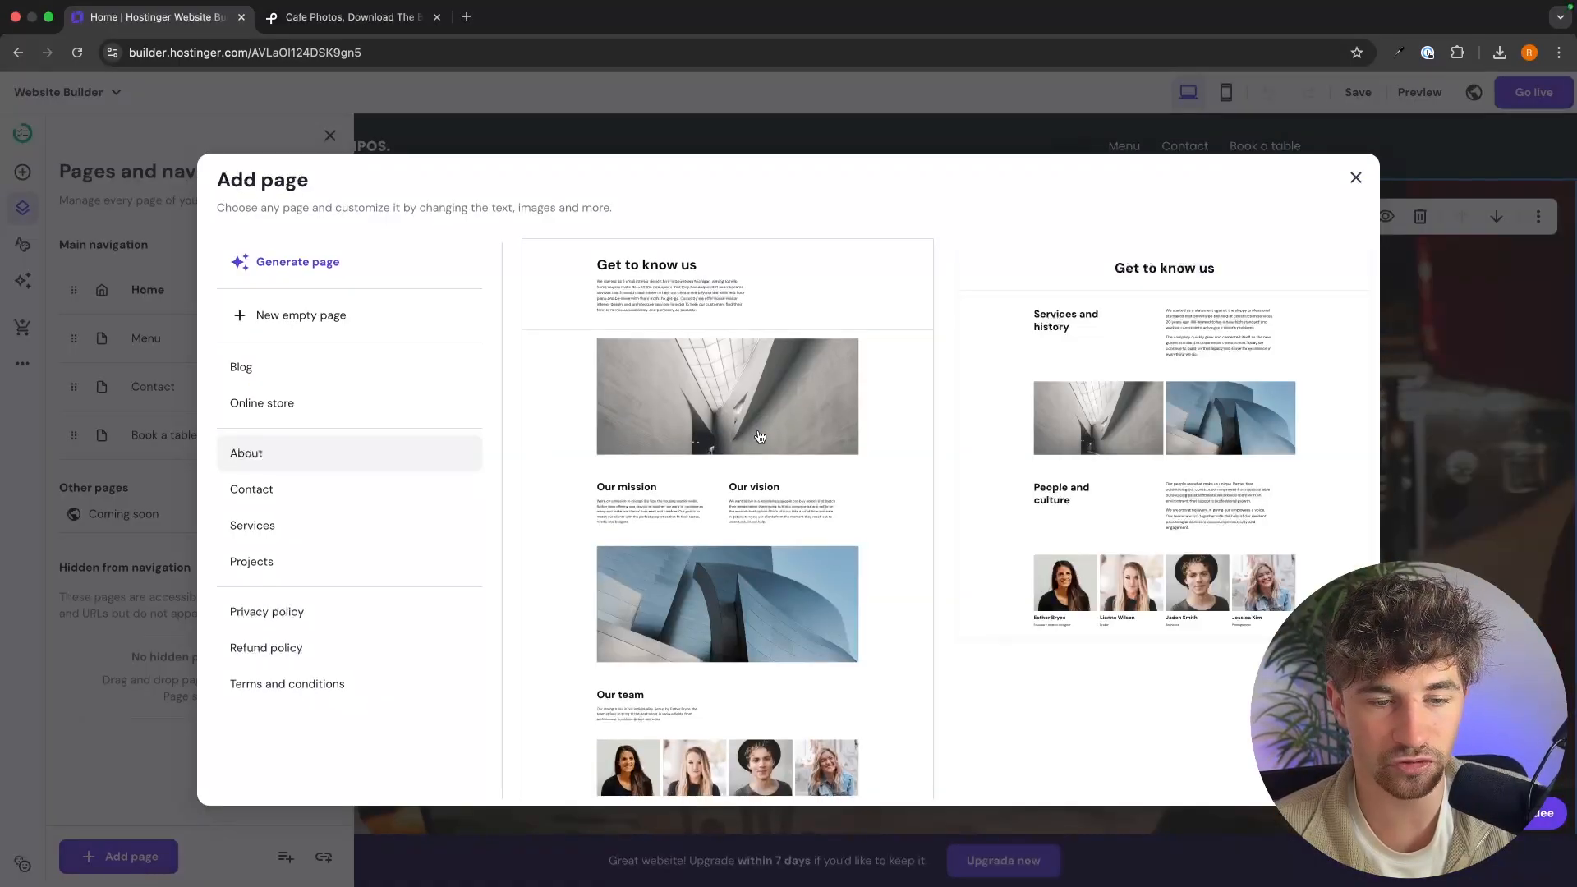
pyautogui.click(759, 436)
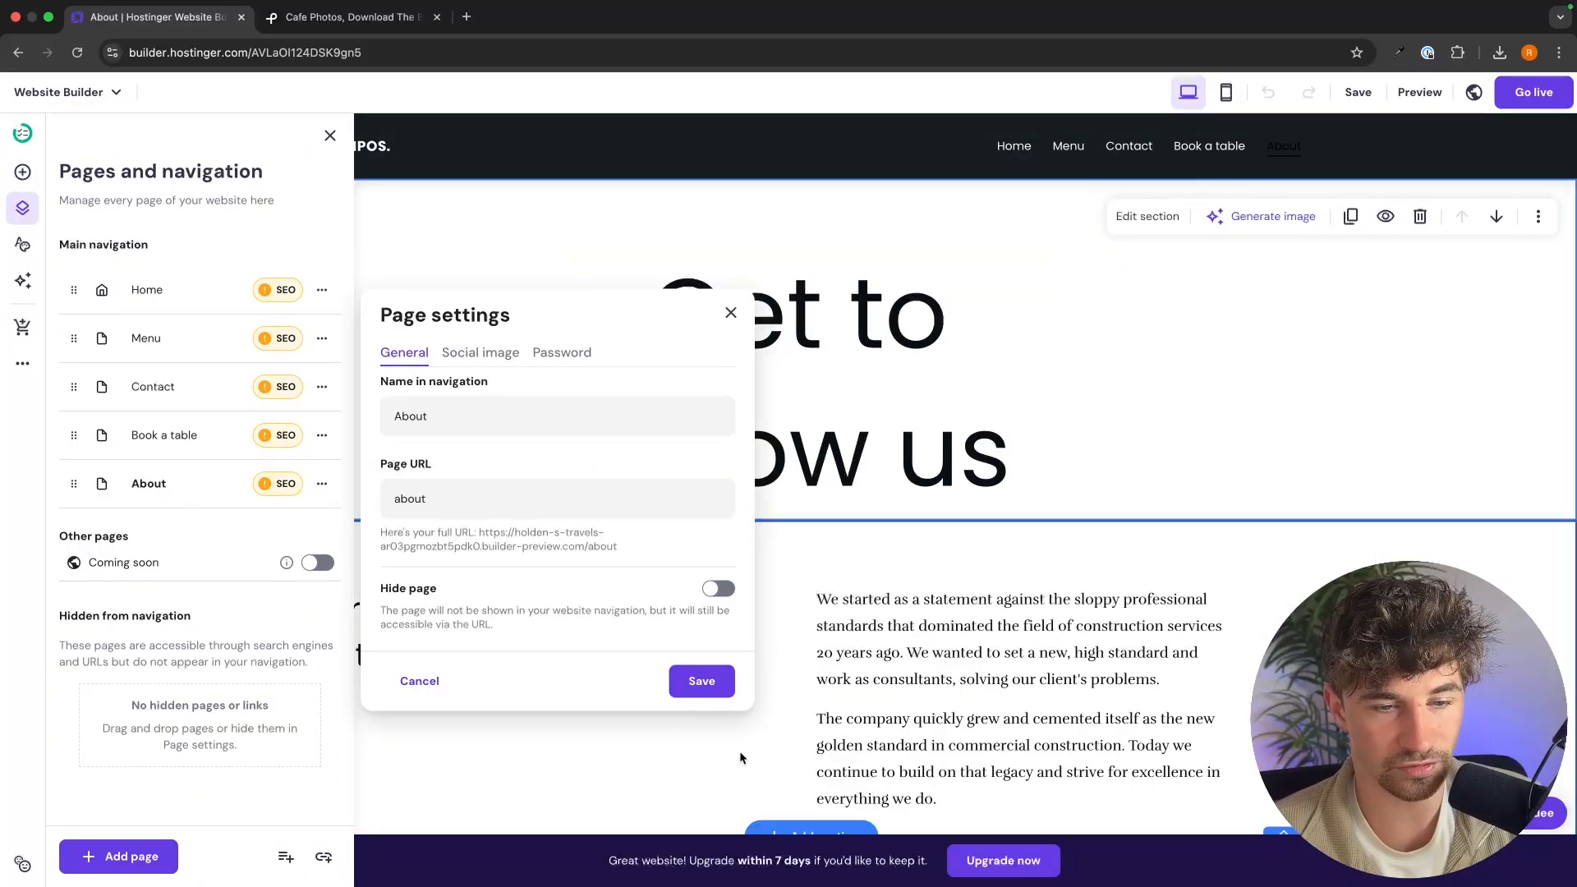
pyautogui.click(700, 689)
# Delete the section with the two architecture photos from the About page
pyautogui.scroll(-10, 706, 587)
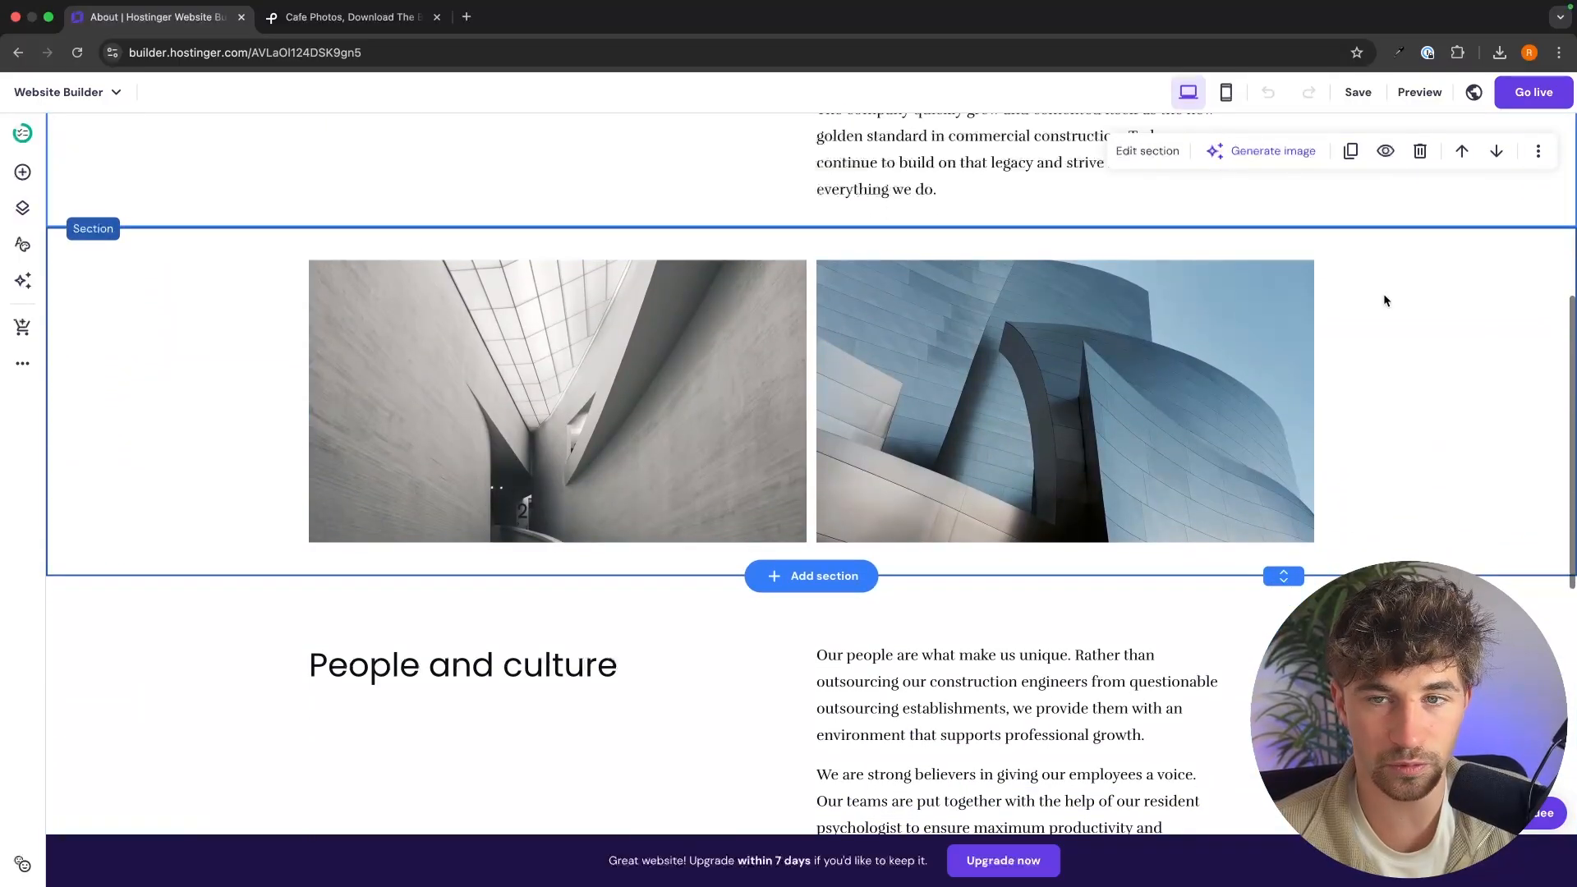
pyautogui.click(1459, 266)
pyautogui.scroll(5, 1066, 345)
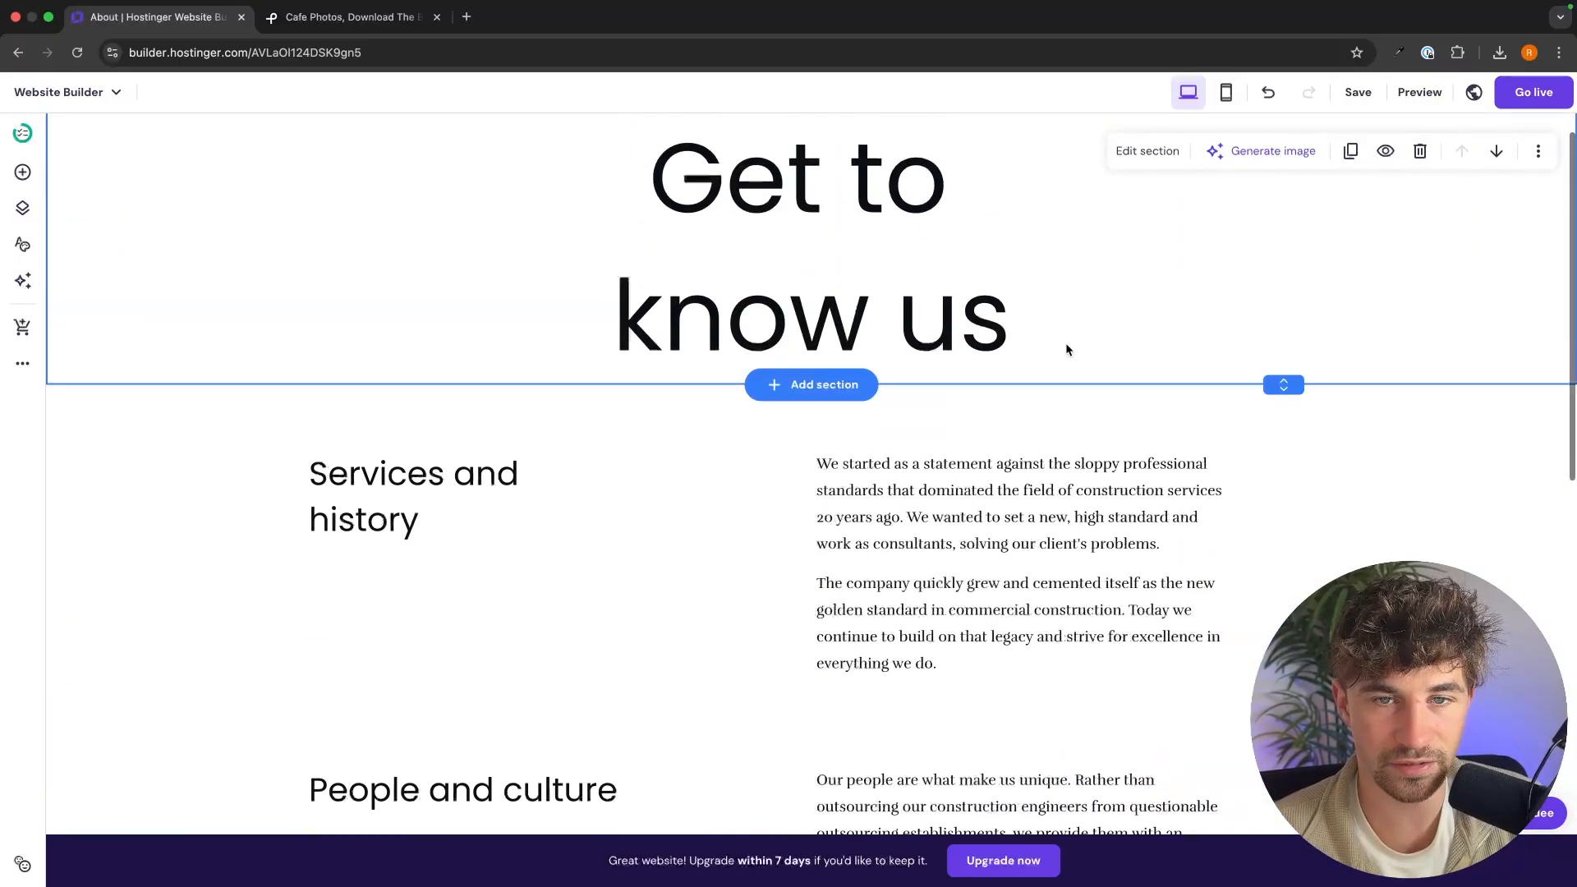
# Open the Services and history paragraph on the About page for text editing and leave it without changes
pyautogui.click(1026, 546)
pyautogui.doubleClick(1026, 546)
pyautogui.click(1012, 543)
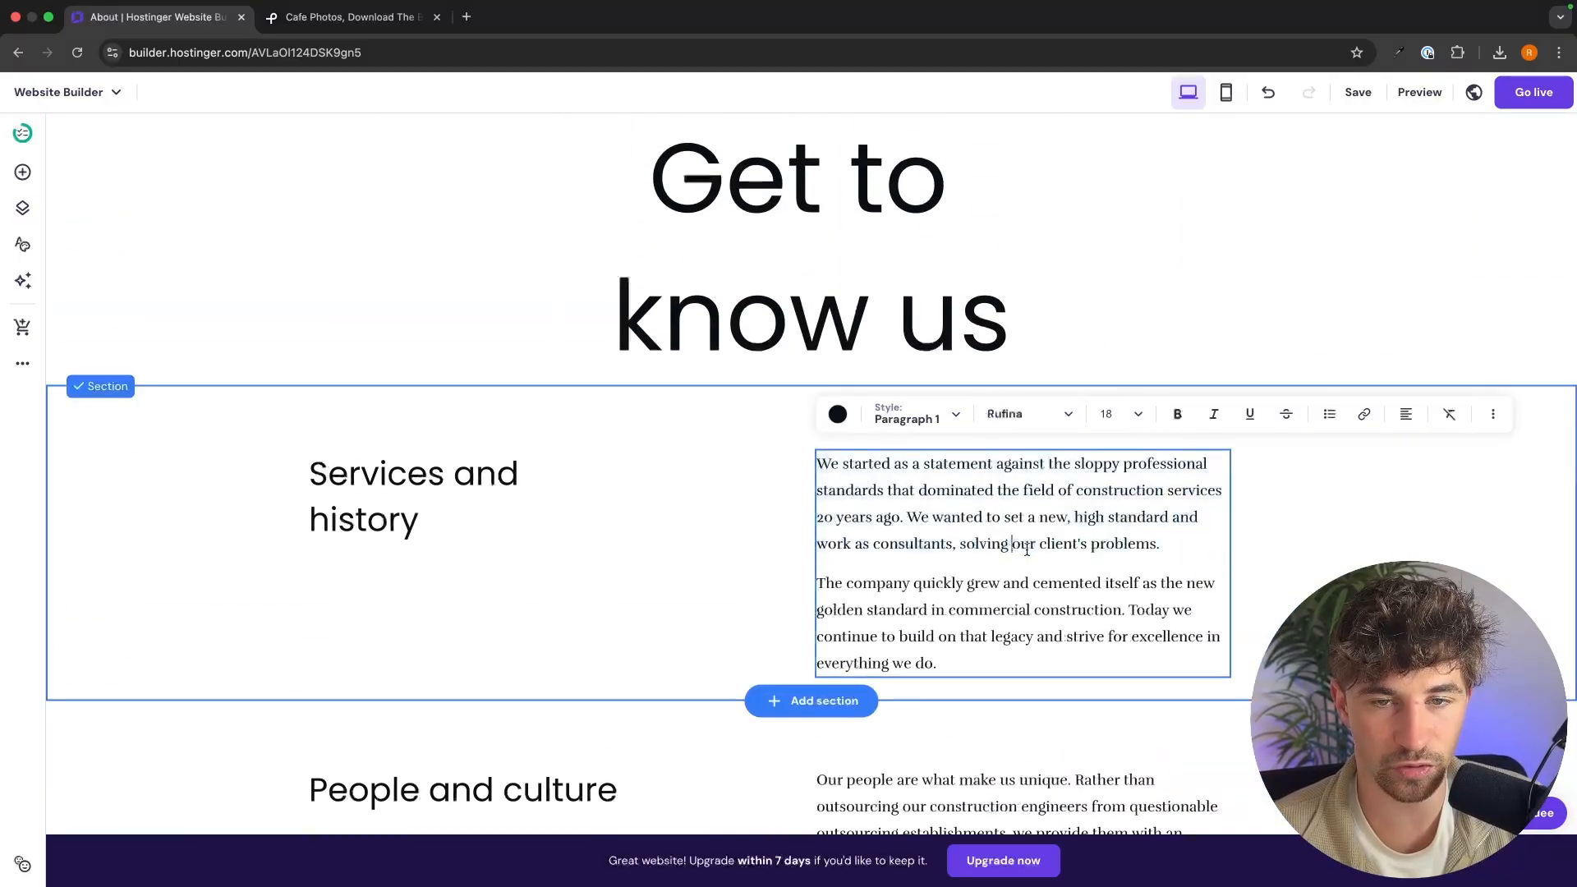
pyautogui.click(1263, 433)
pyautogui.scroll(3, 1248, 294)
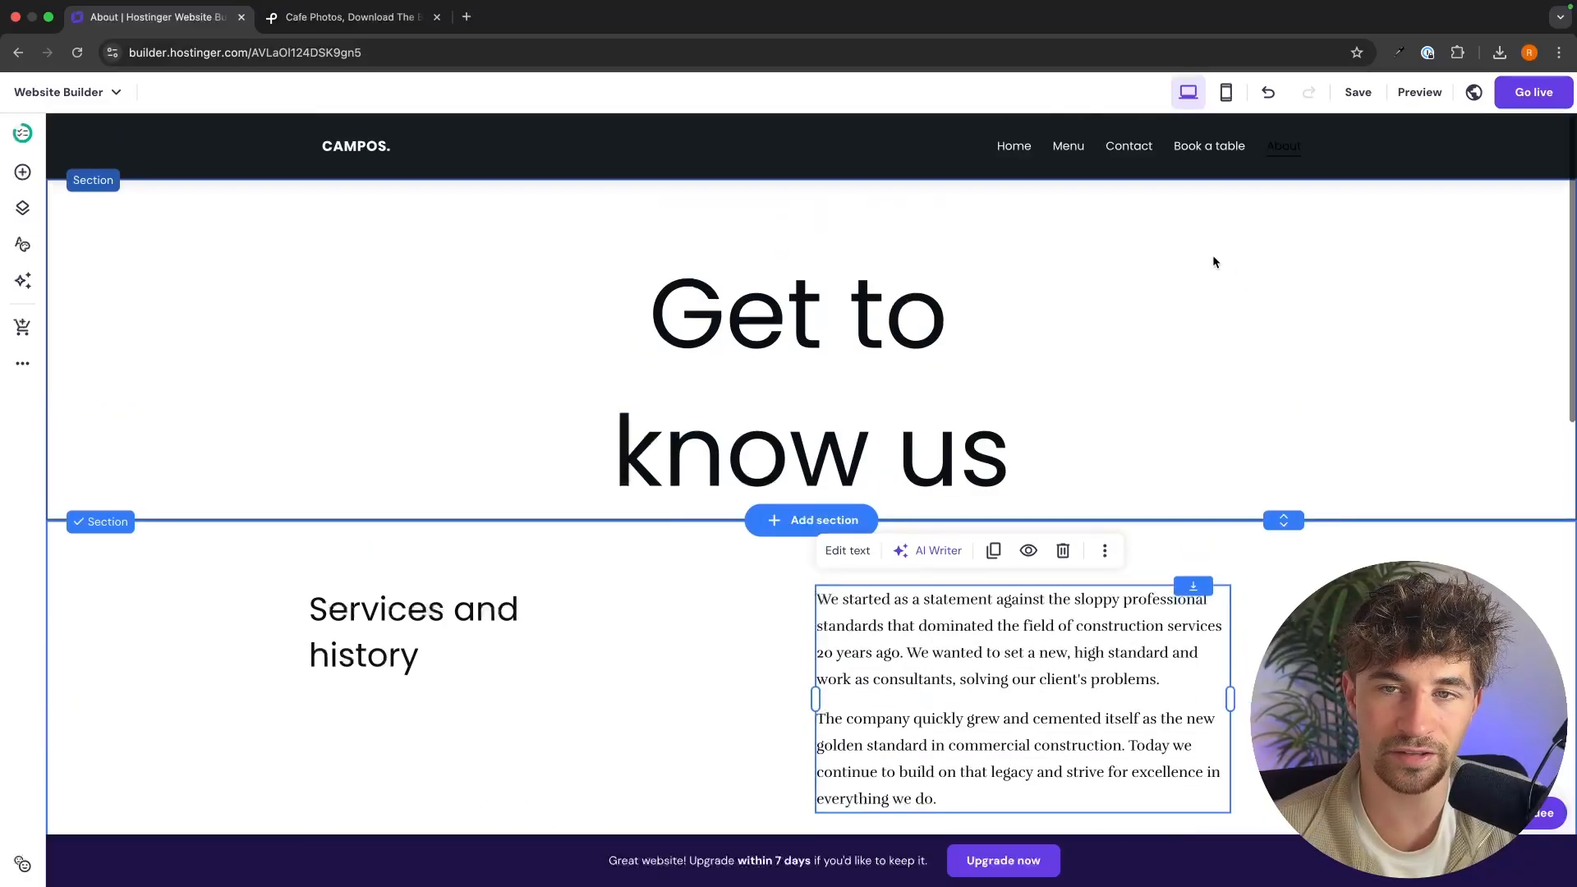
# Return to the Home page and look over its hero and the coffee slogan section
pyautogui.click(1015, 148)
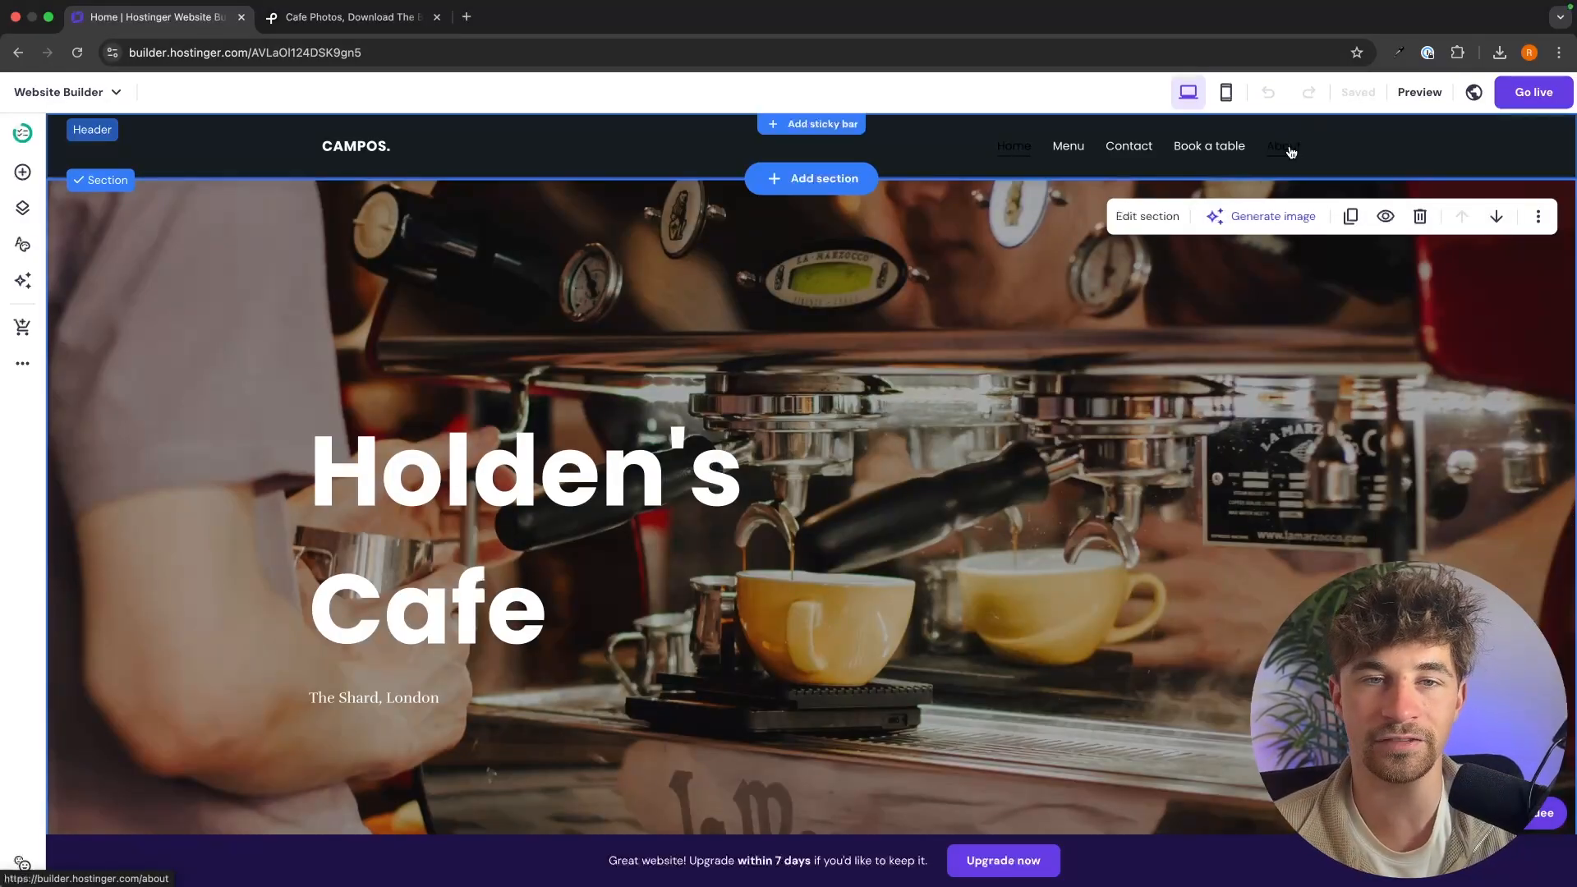
pyautogui.scroll(-7, 973, 376)
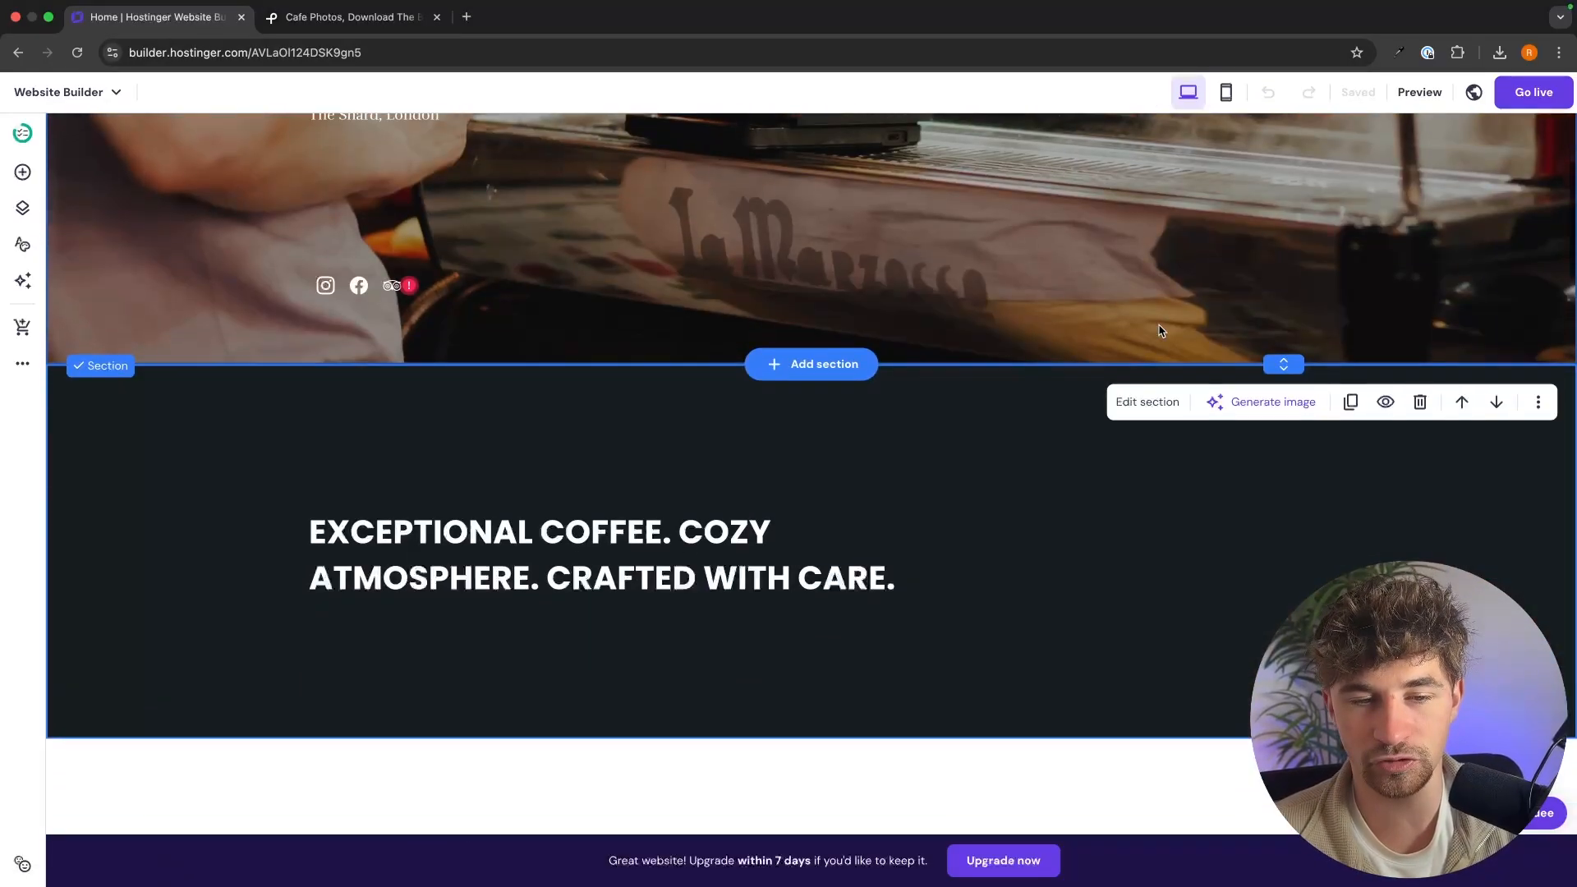
pyautogui.scroll(7, 973, 376)
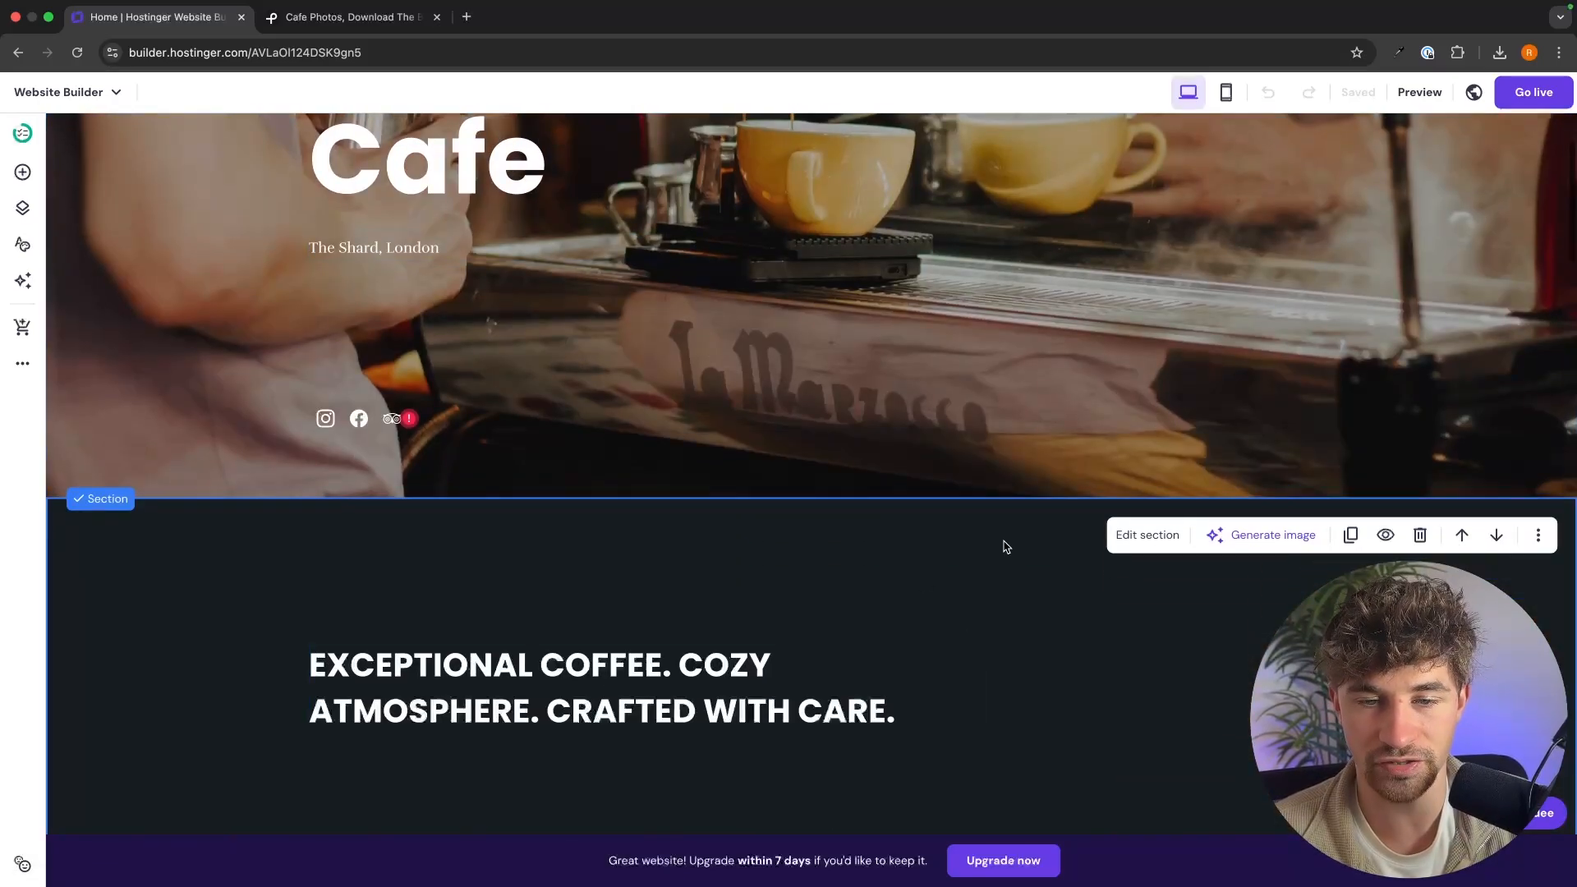
# Open the AI logo maker from the header's logo settings on the Home page
pyautogui.scroll(5, 1003, 545)
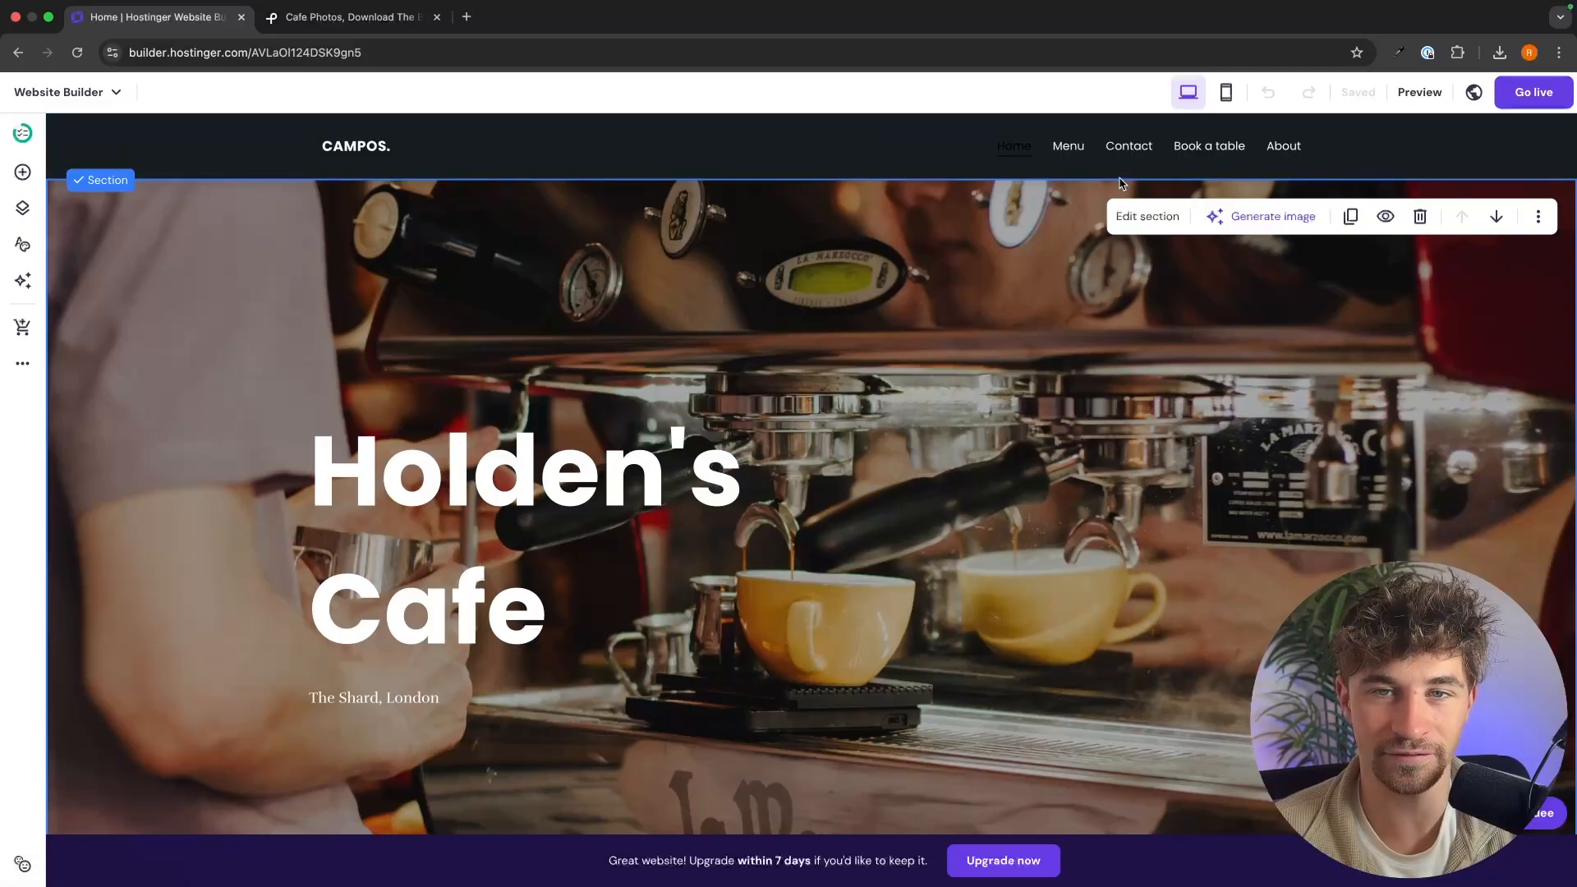
pyautogui.click(372, 148)
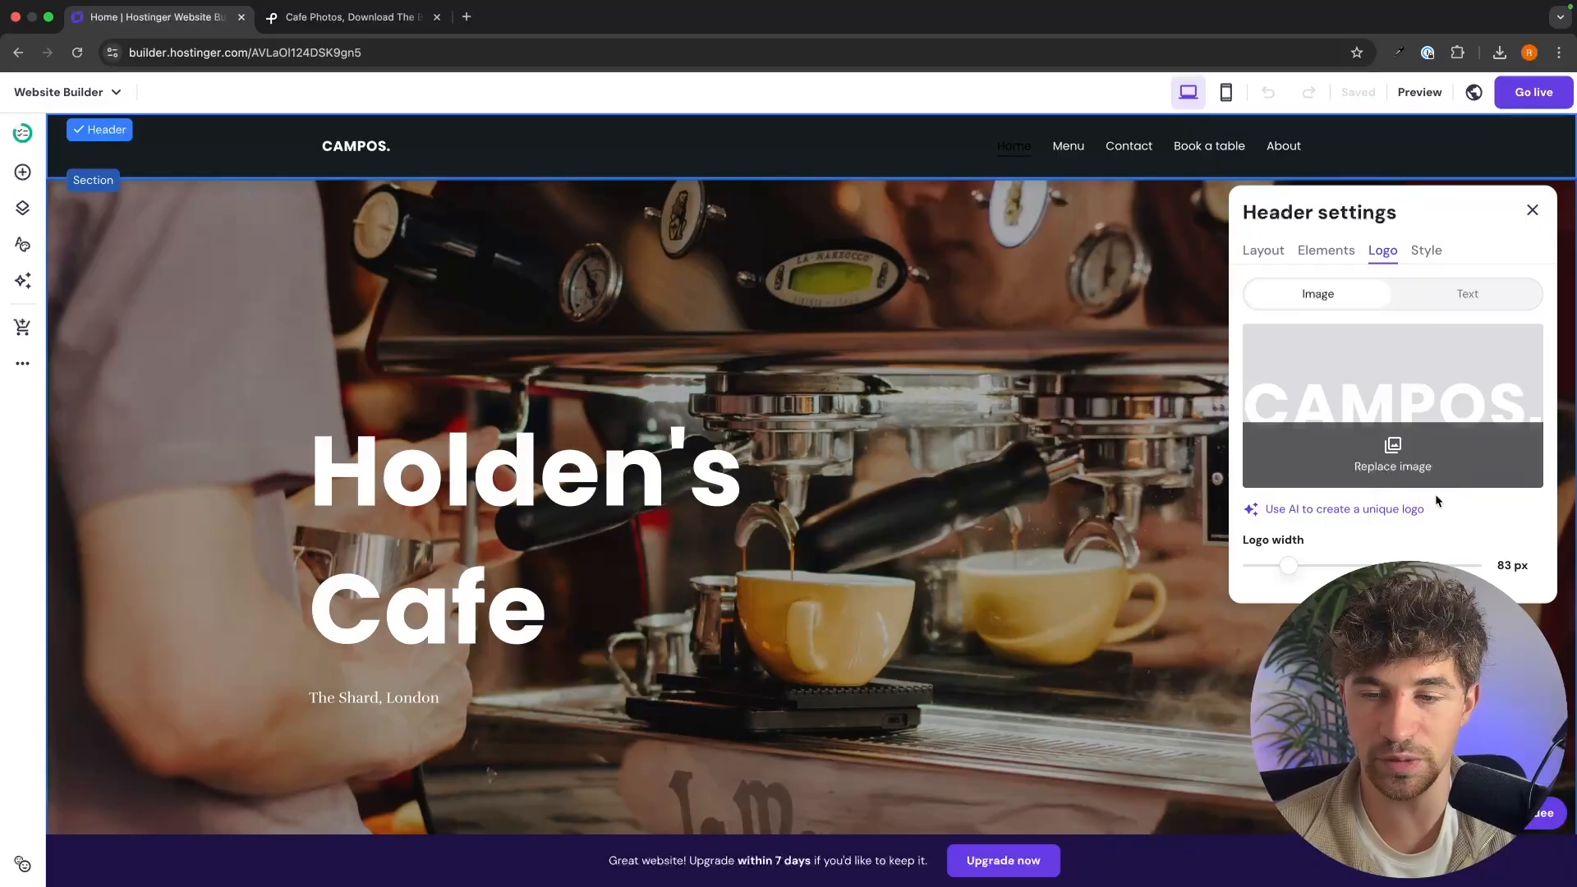
pyautogui.click(1401, 509)
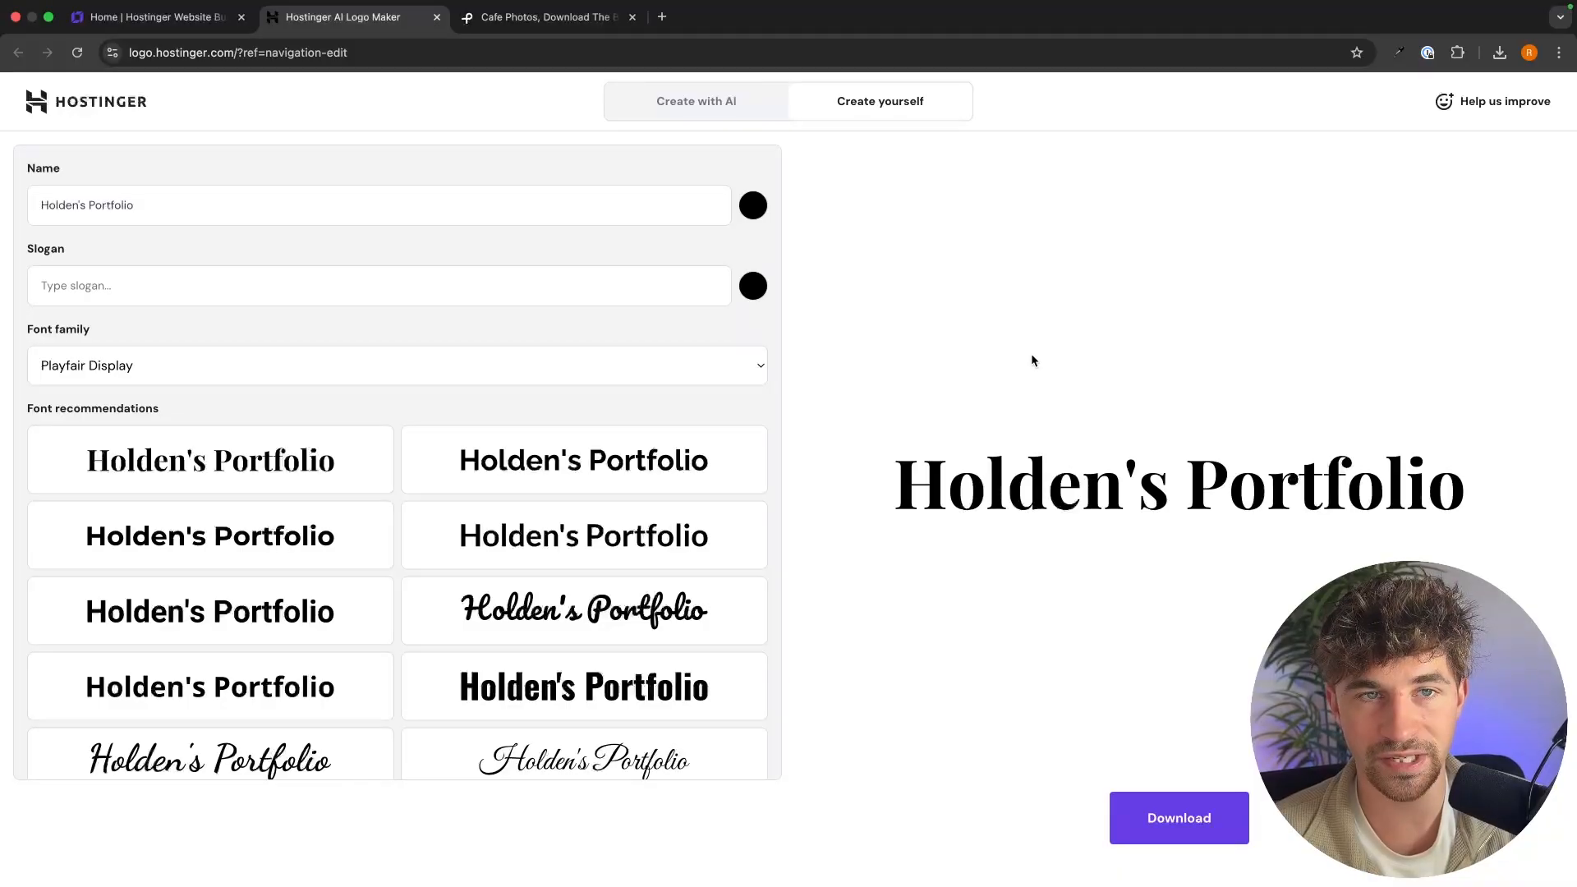
# Look at the AI-generated logo option and enter COFFEE as the logo prompt in place of wedding
pyautogui.click(711, 103)
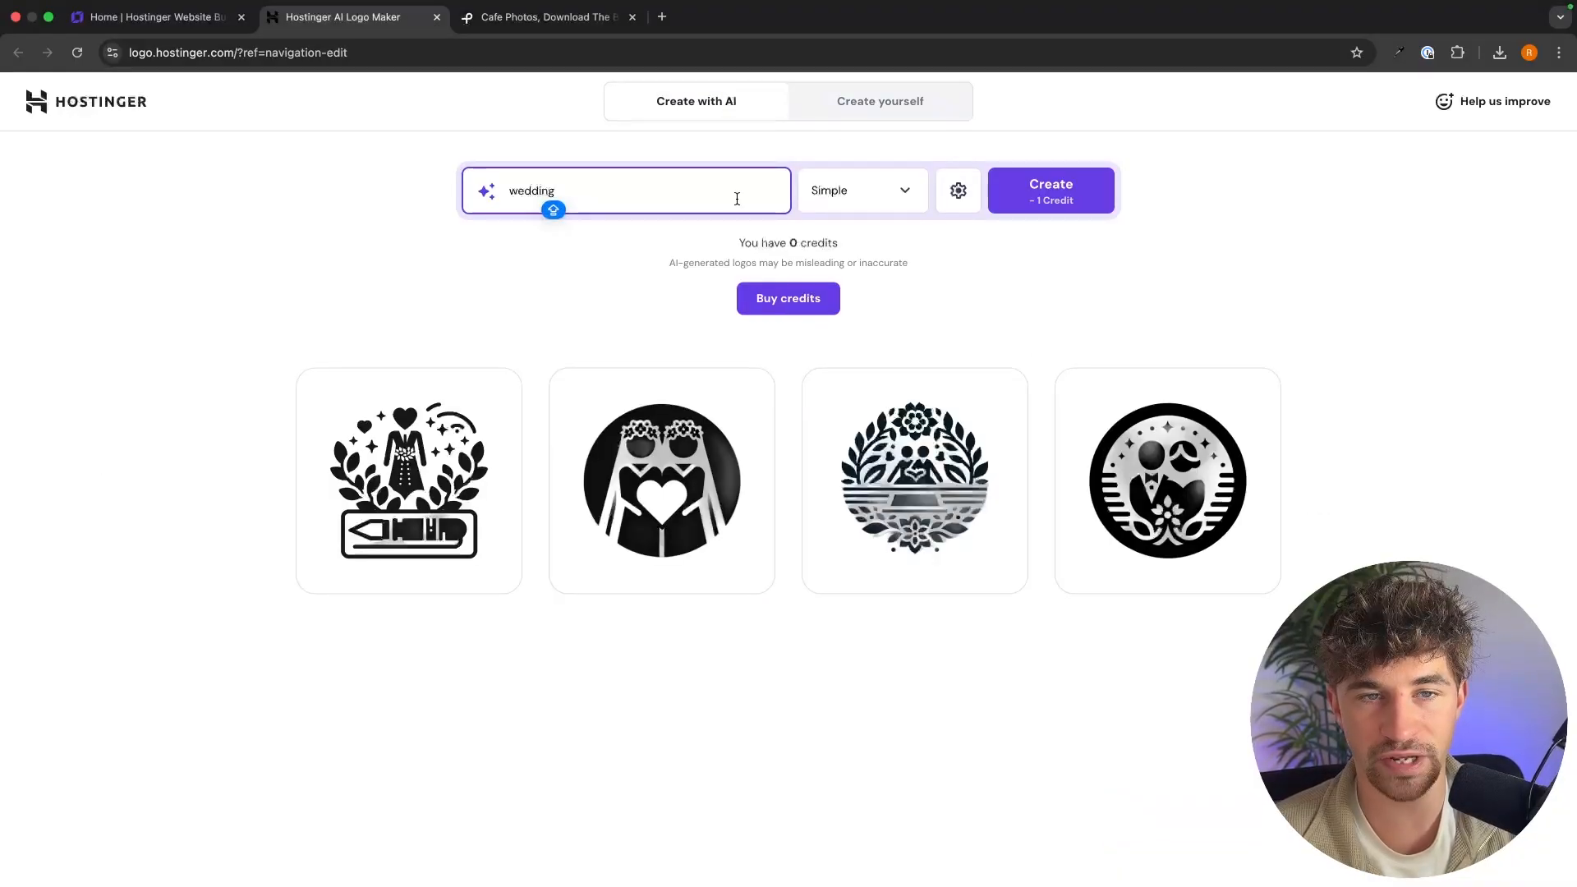
pyautogui.moveTo(732, 236); pyautogui.dragTo(841, 244)
pyautogui.click(802, 250)
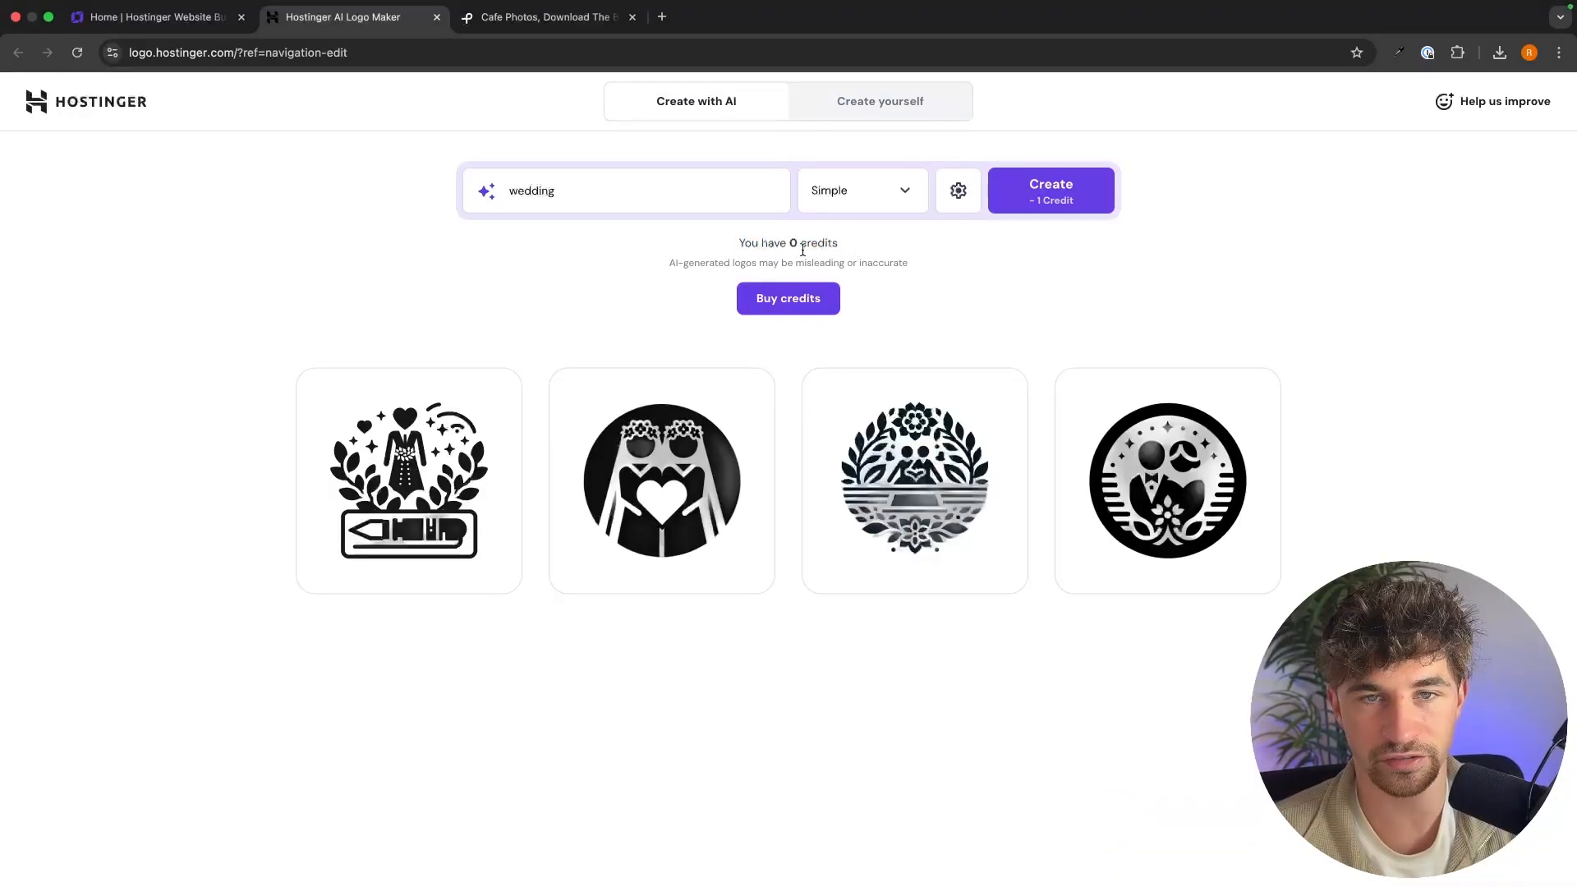
pyautogui.tripleClick(661, 190)
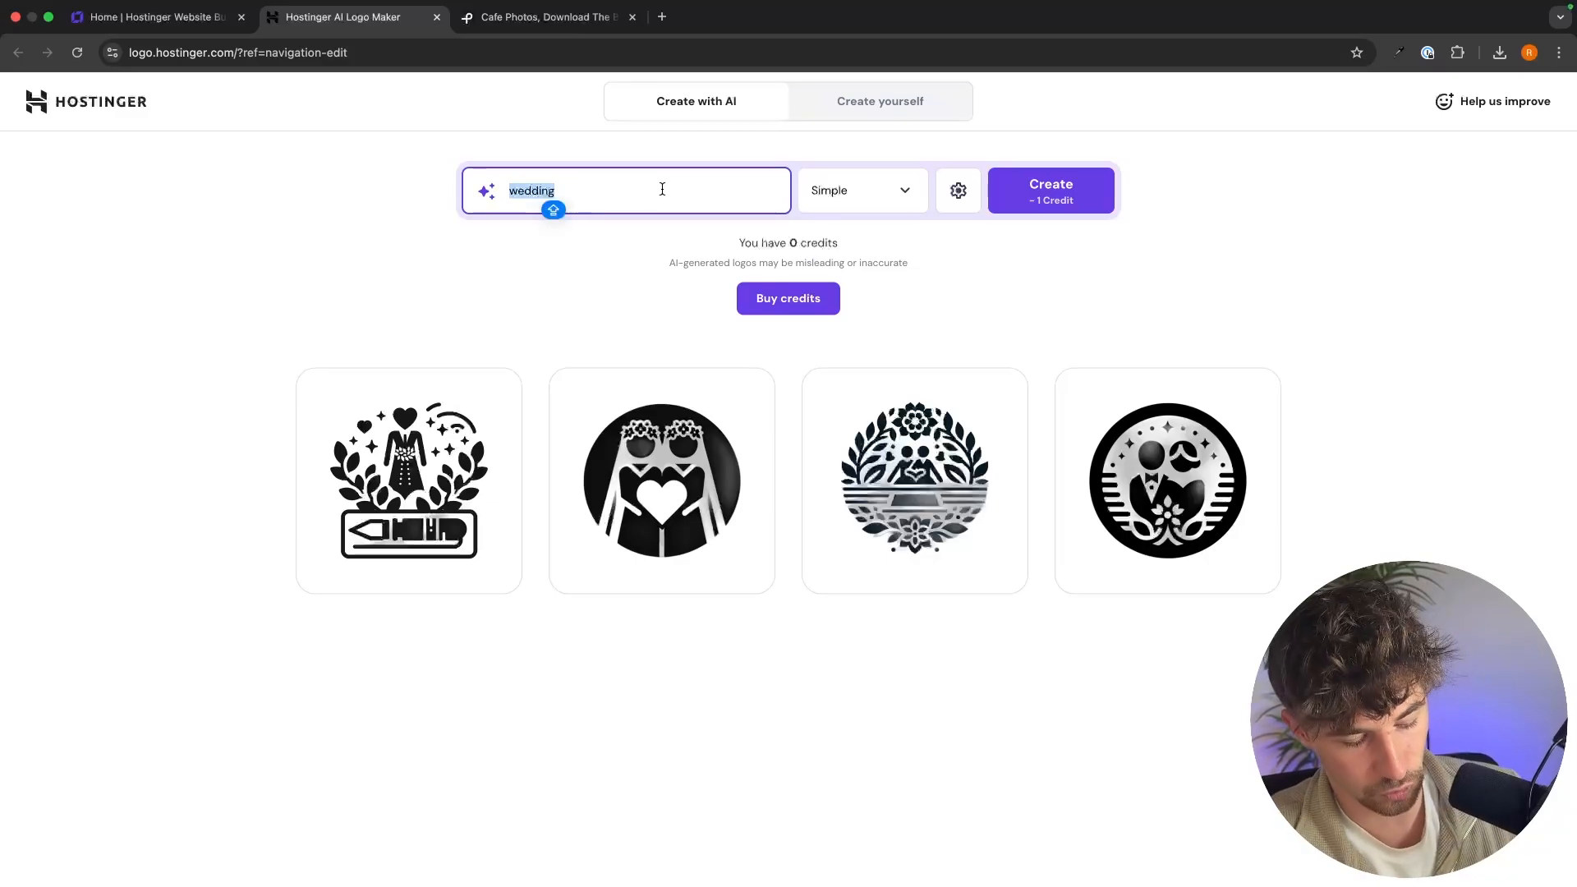
pyautogui.write('COFFE')
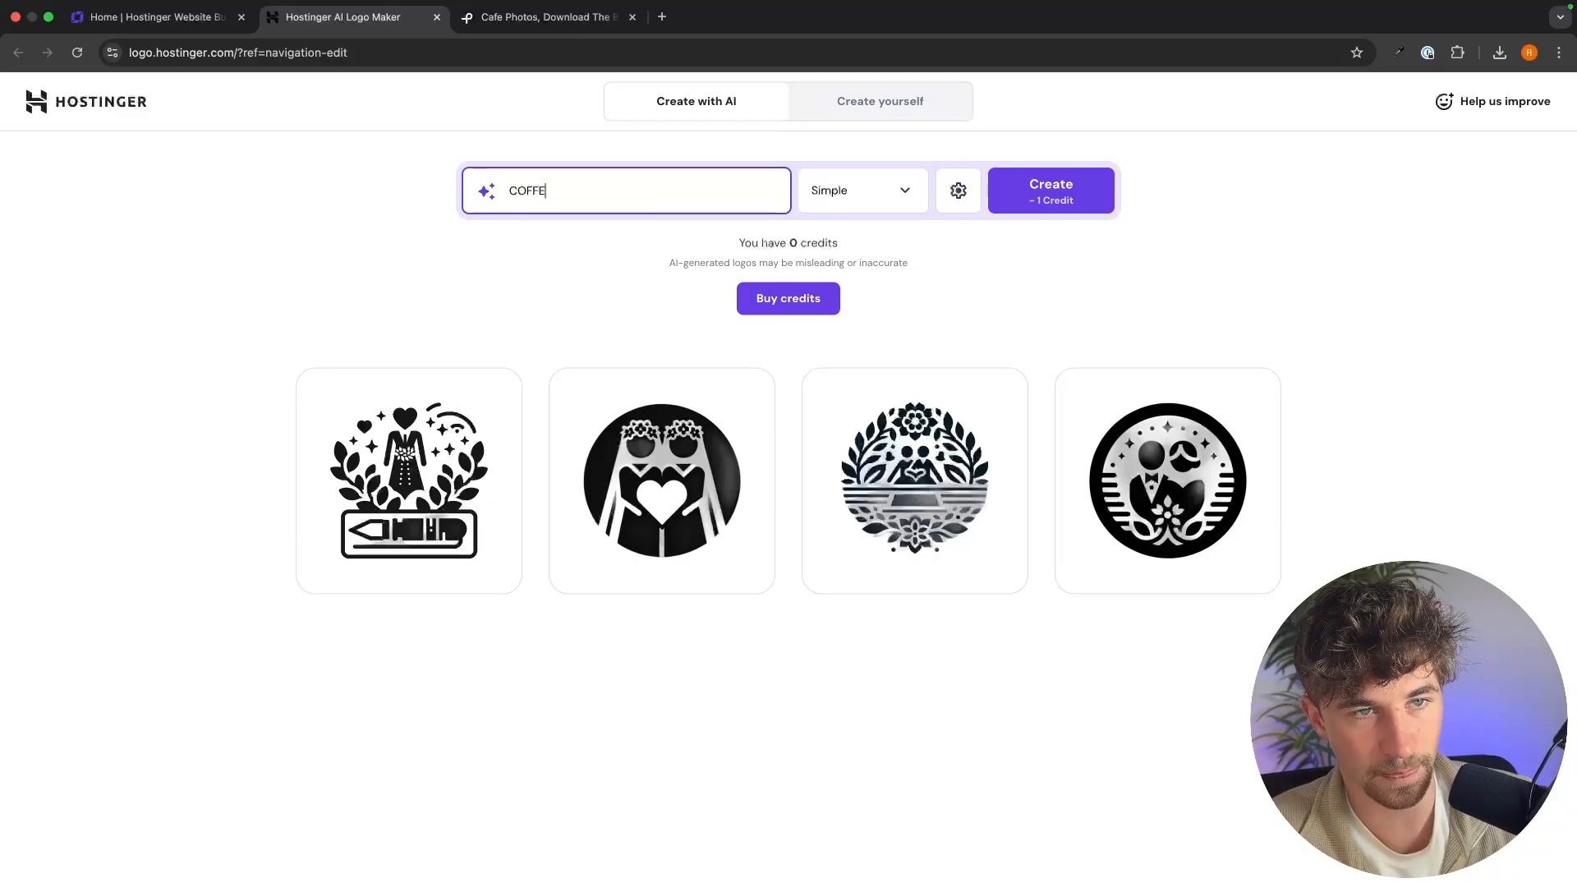
pyautogui.write('E')
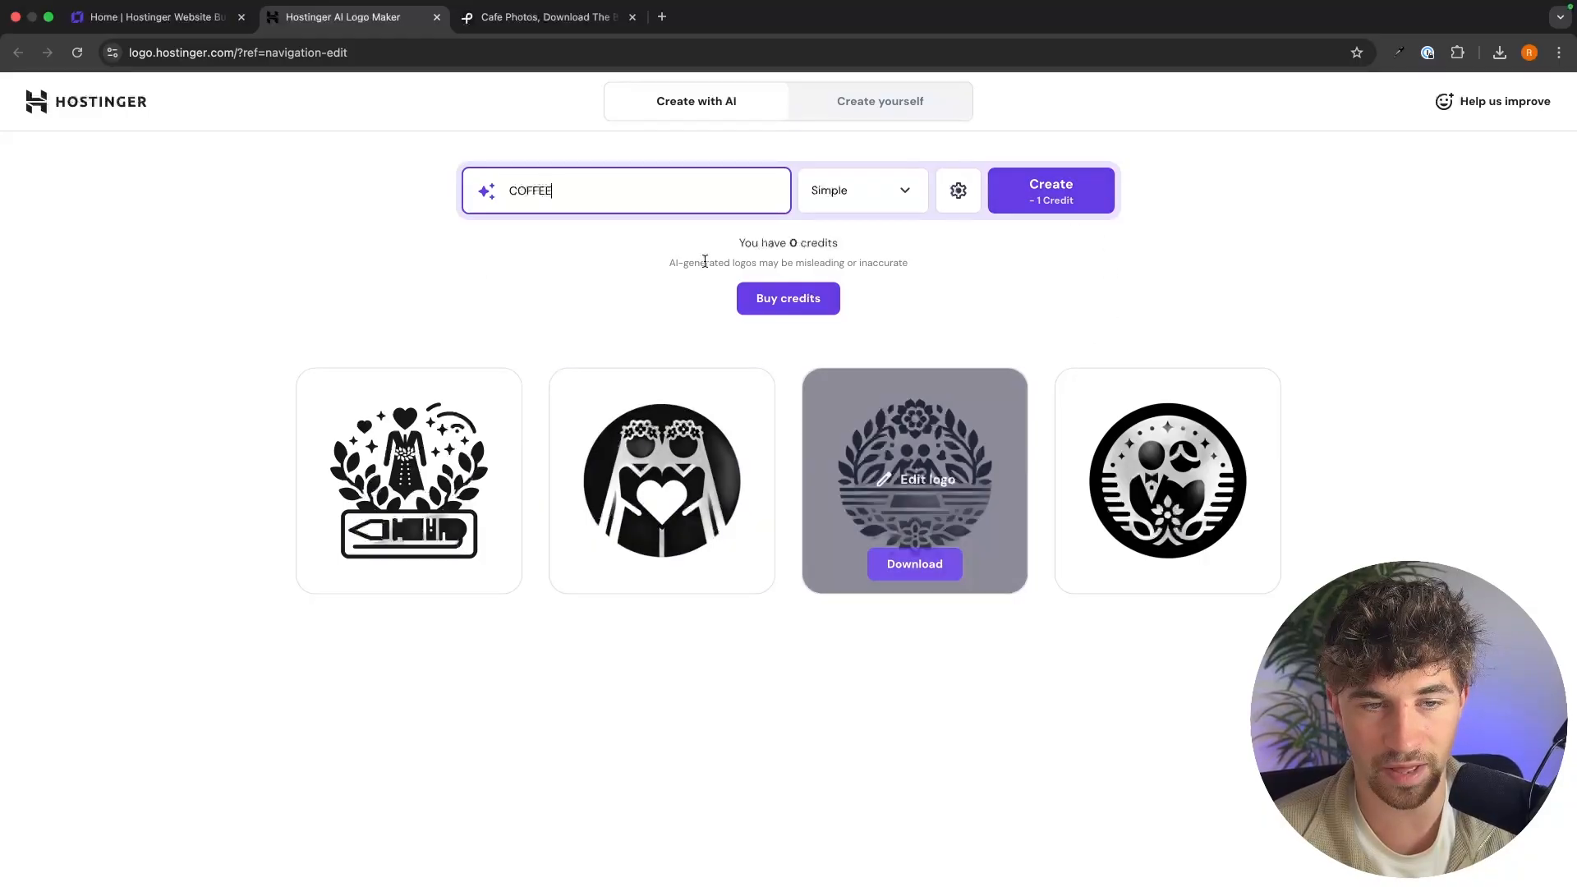
# Switch to creating the logo yourself, name it Holden's Cafe and choose the Oswald font
pyautogui.click(852, 119)
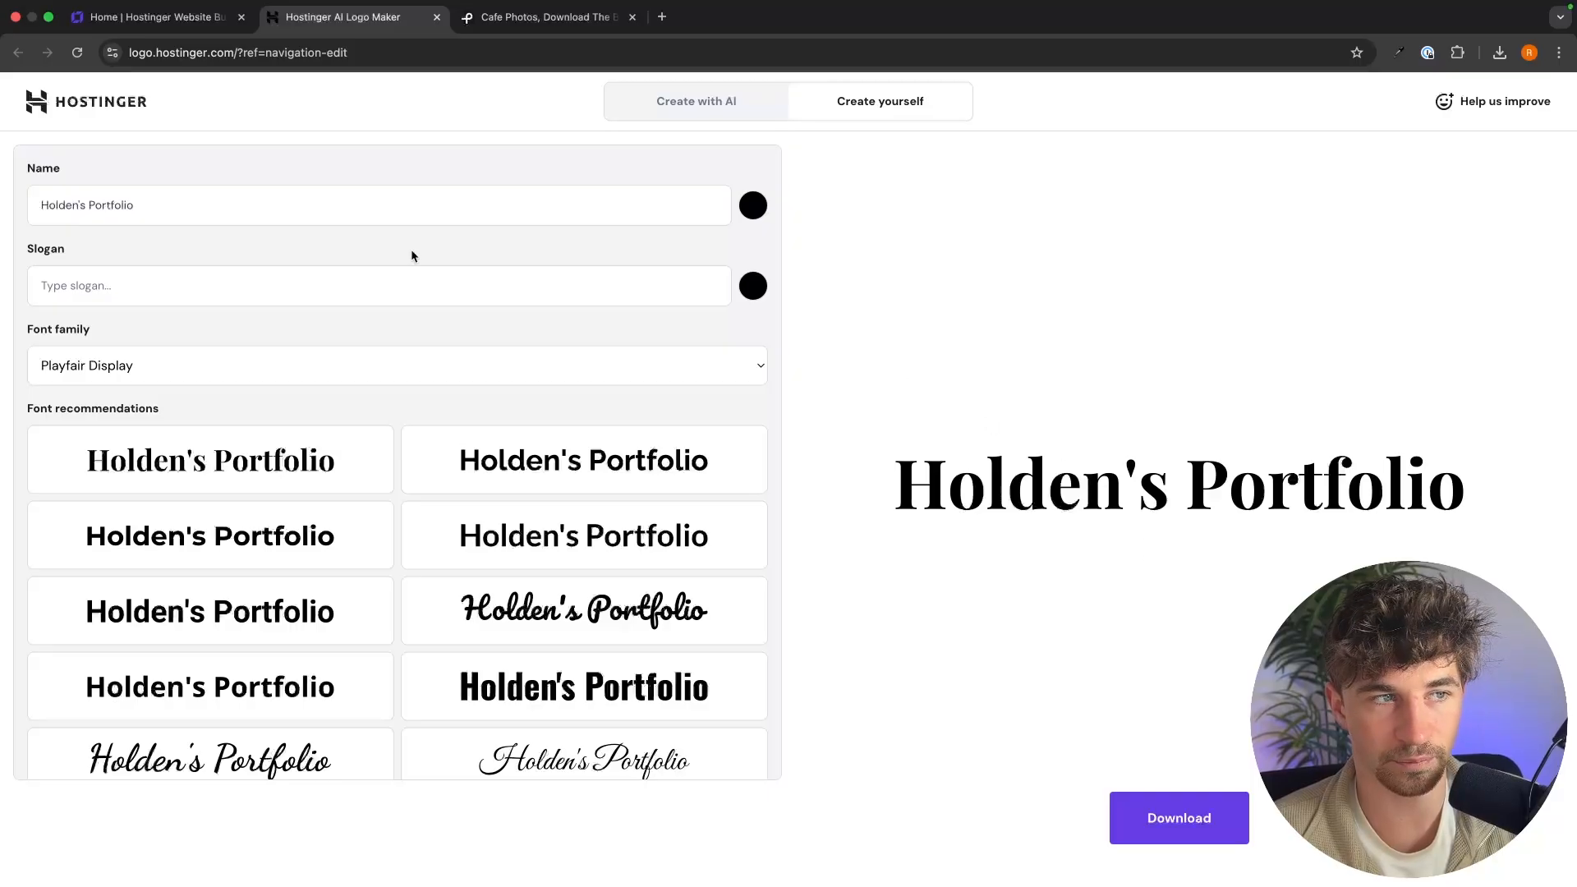
pyautogui.doubleClick(229, 199)
pyautogui.write('Cafe')
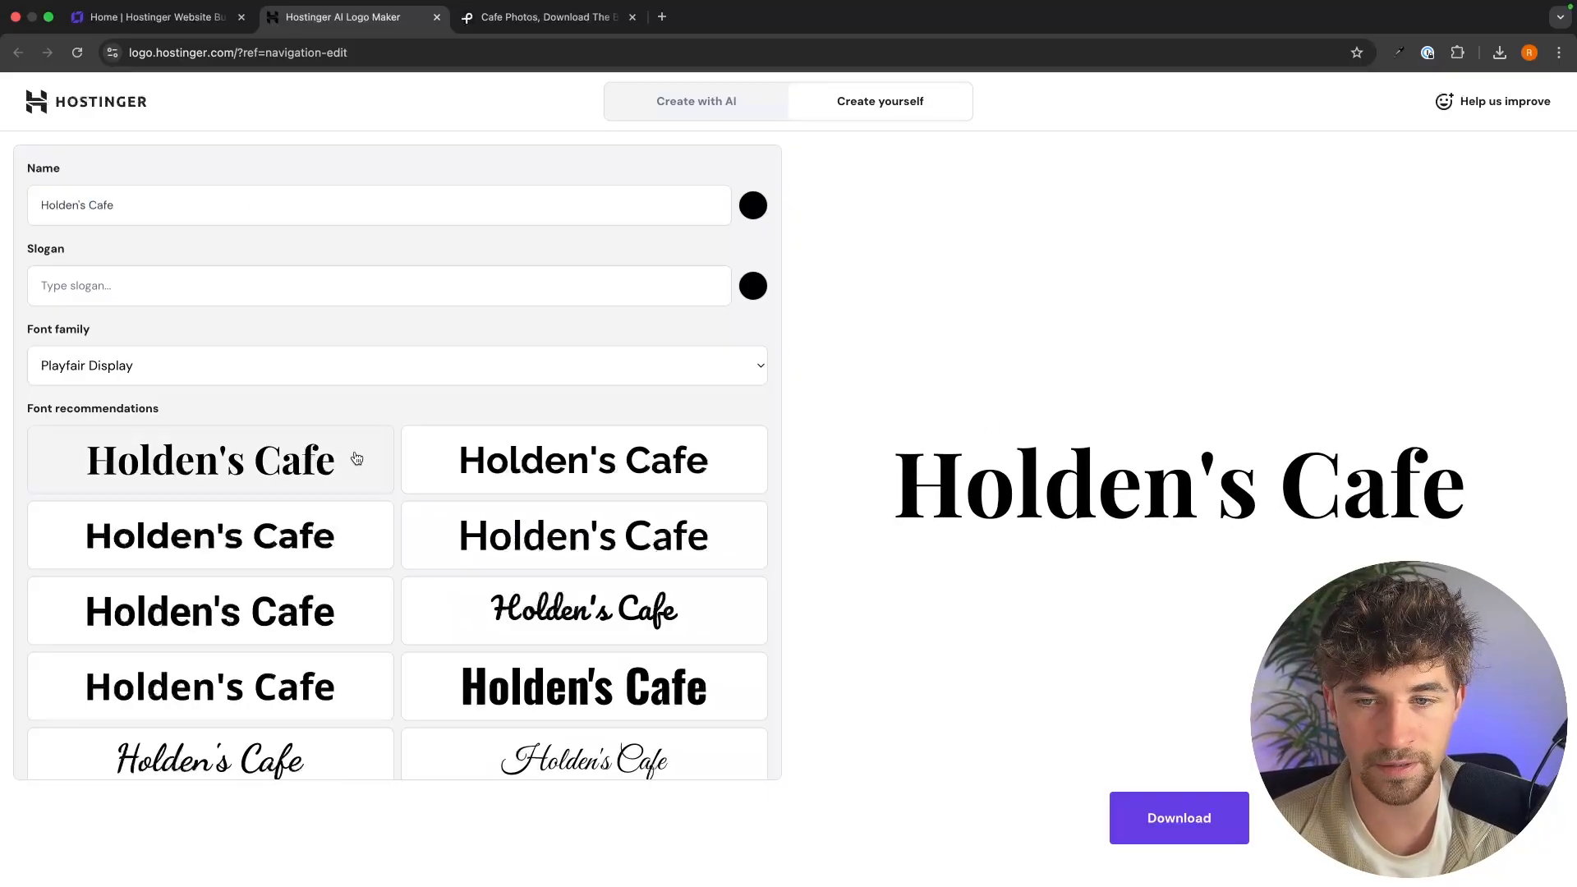
pyautogui.click(479, 467)
pyautogui.click(328, 461)
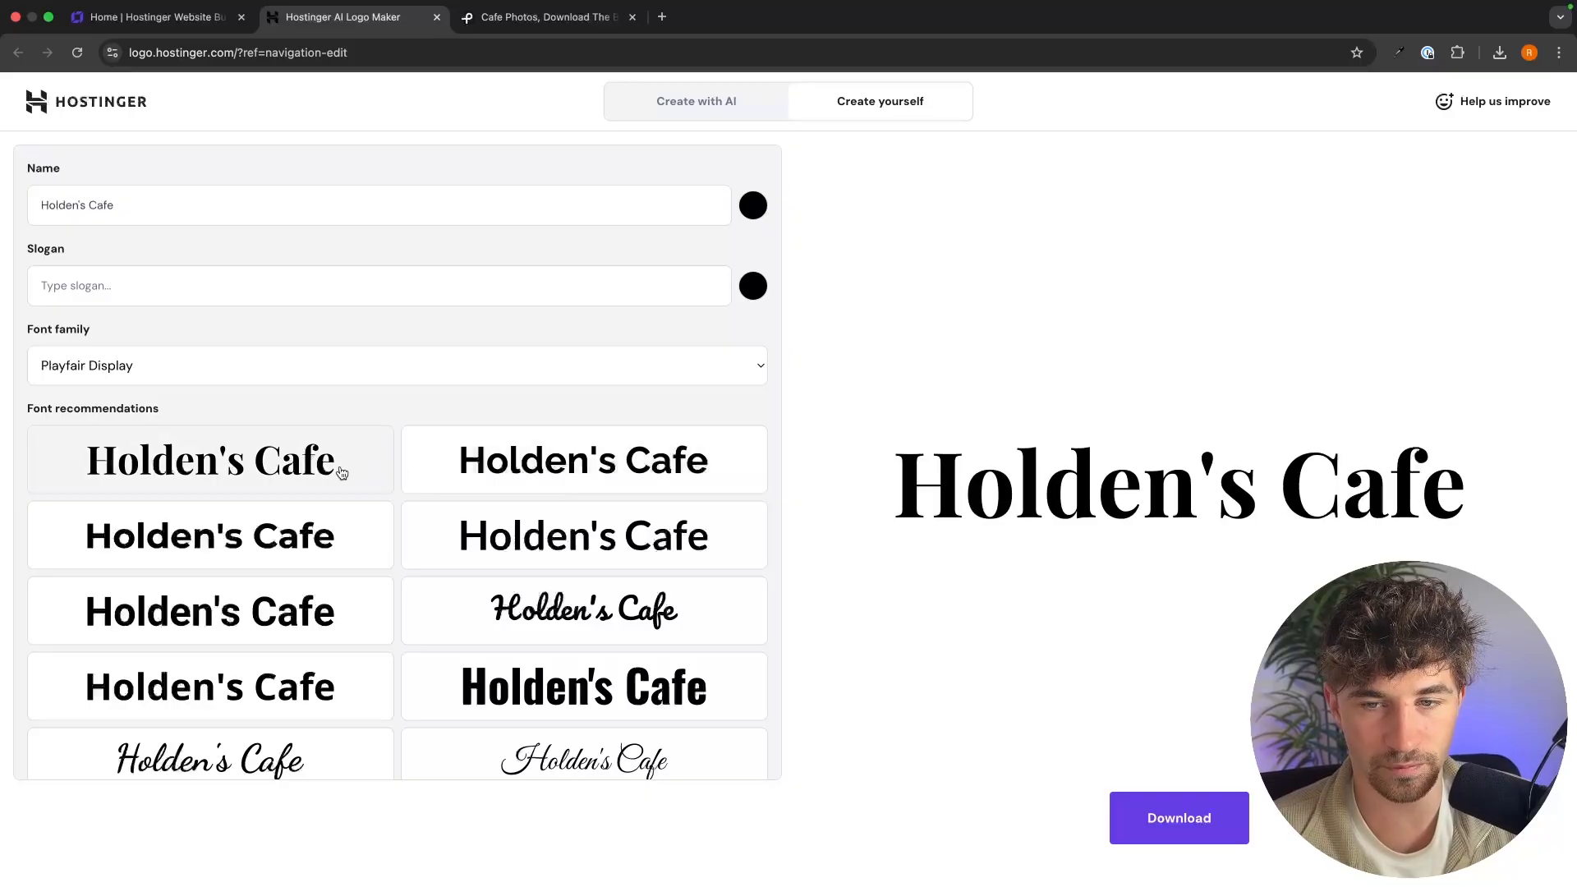
pyautogui.click(442, 475)
pyautogui.click(481, 674)
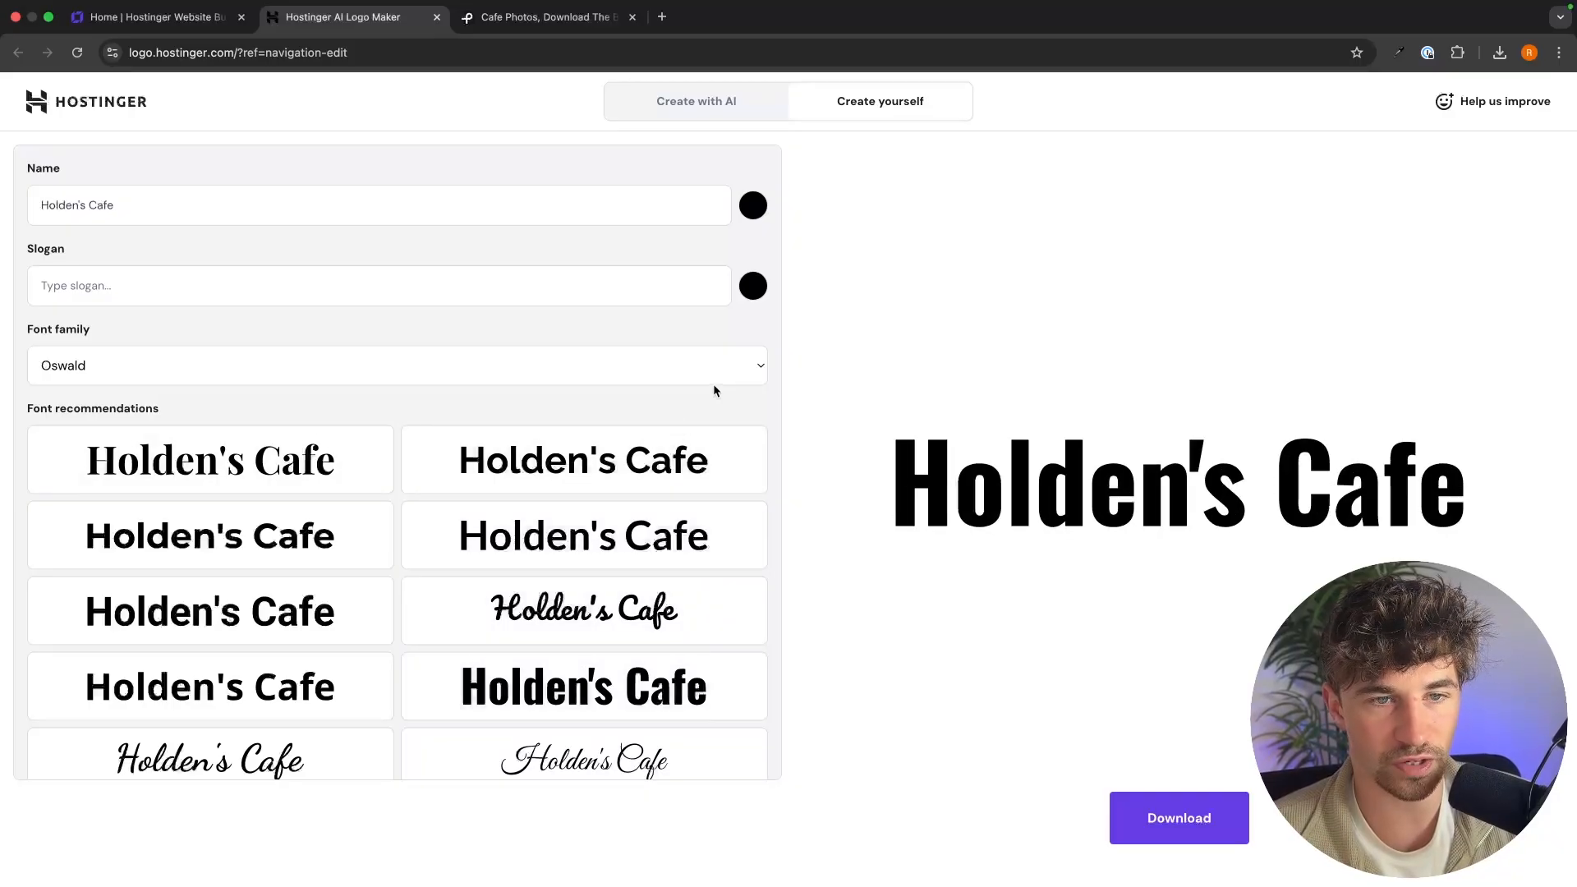
# Set the logo name's color to white (#ffffff), and download and unpack the logo files zip
pyautogui.click(754, 204)
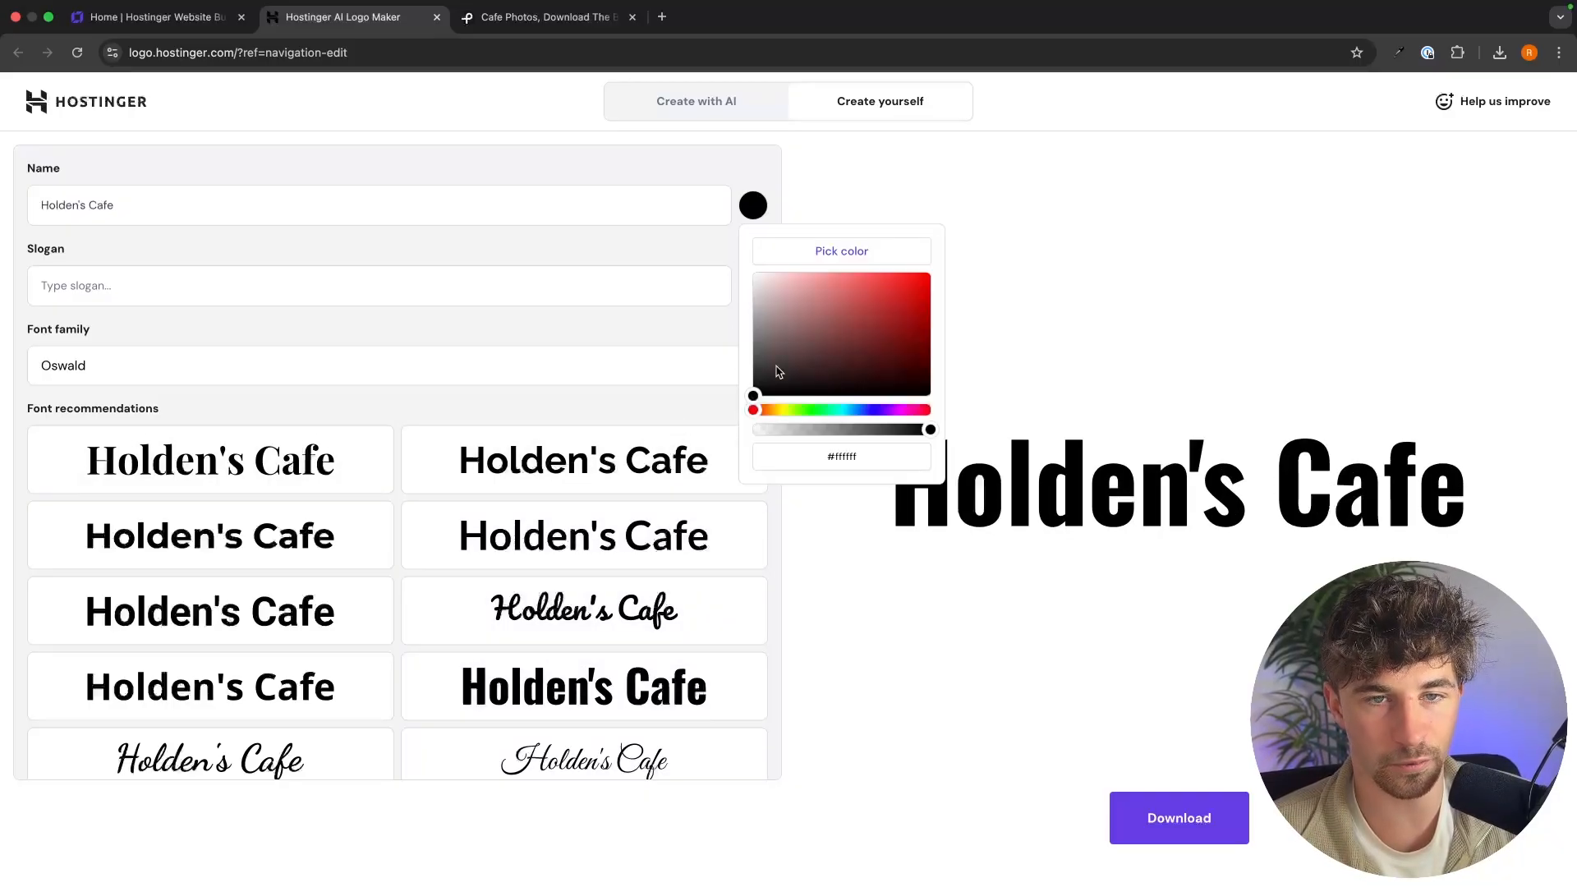
pyautogui.moveTo(788, 368); pyautogui.dragTo(741, 275)
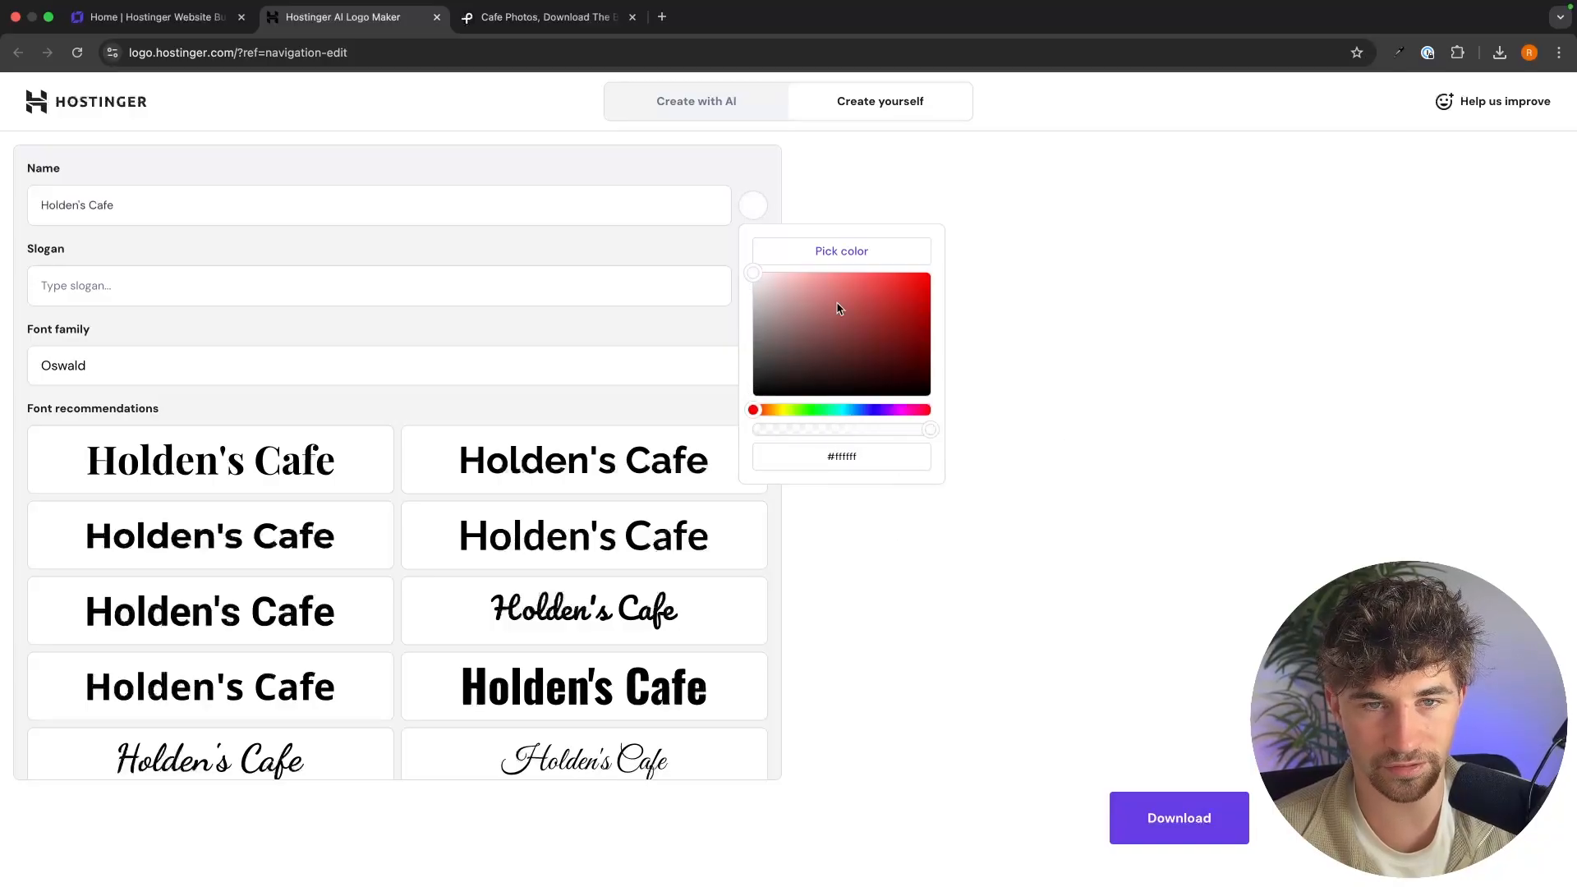
pyautogui.click(1189, 831)
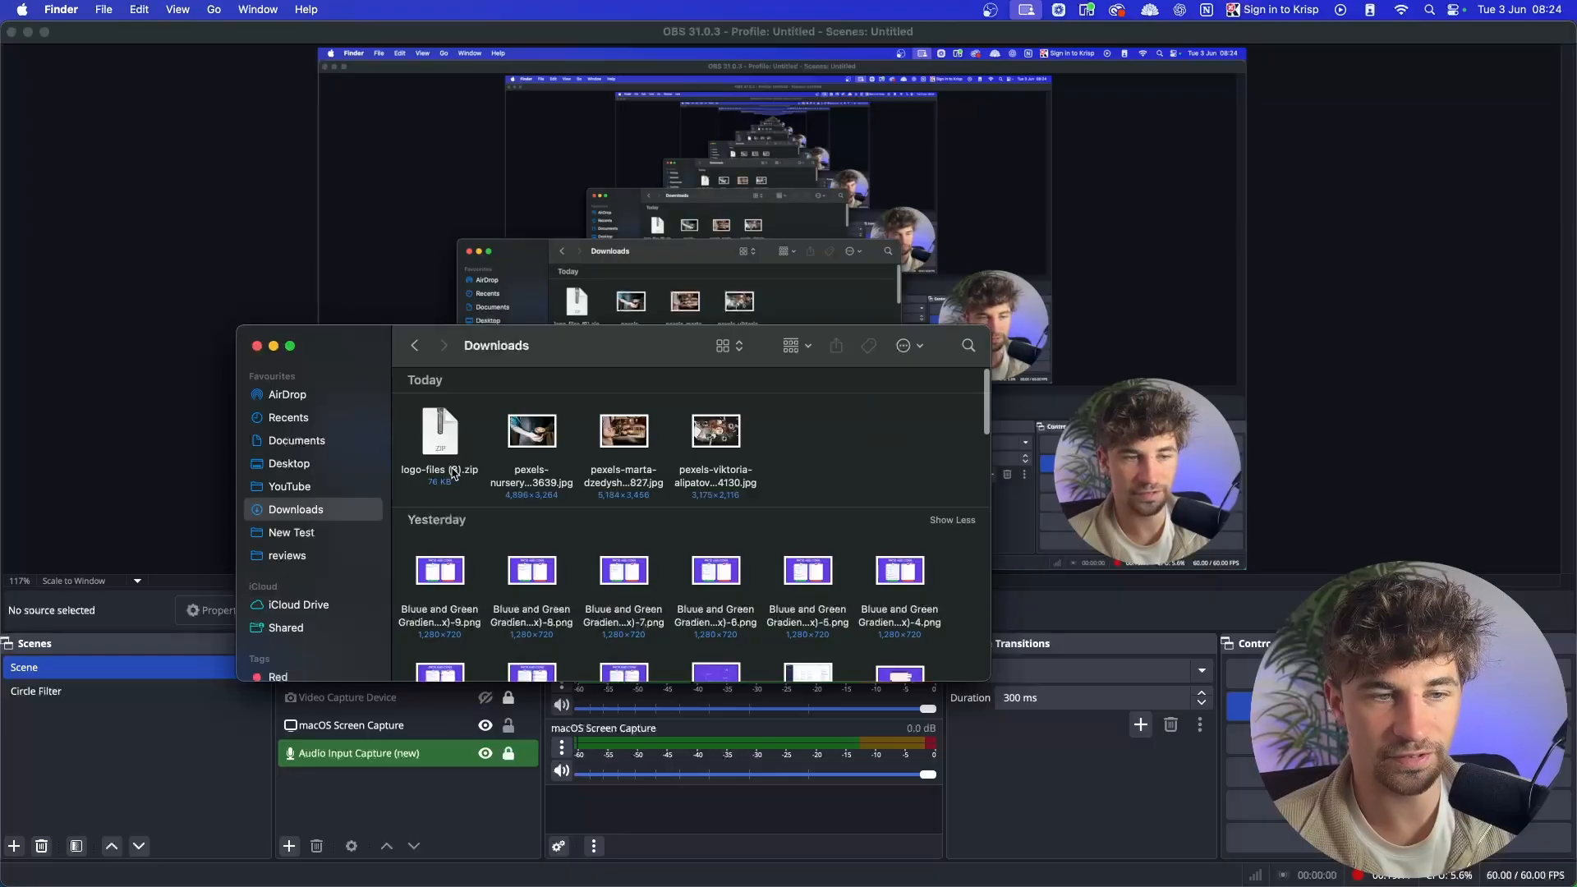
pyautogui.doubleClick(440, 426)
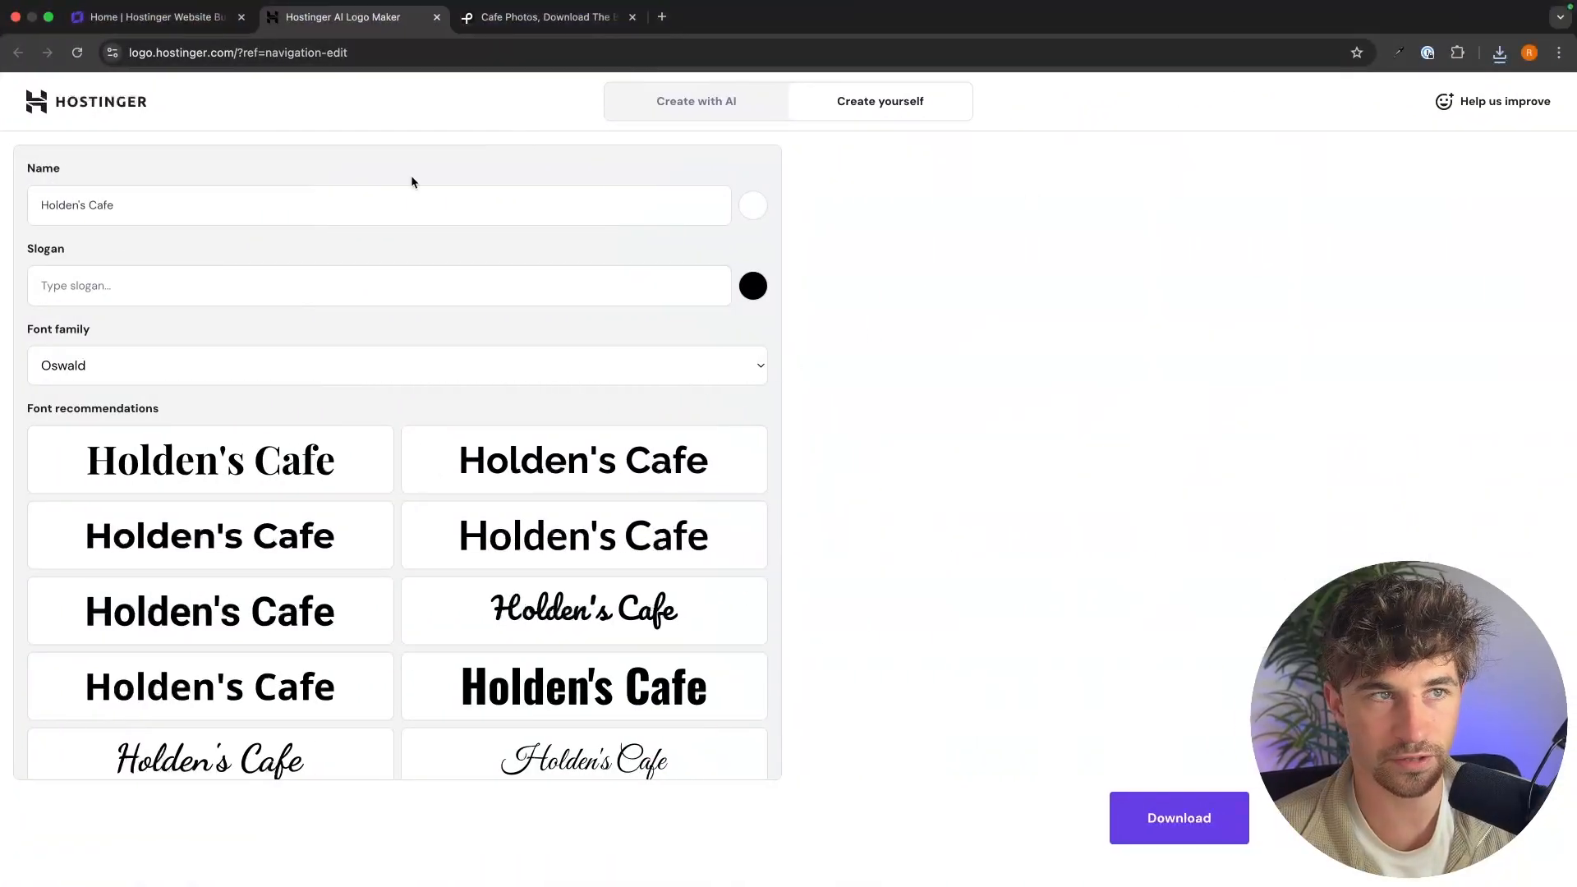
# Back in the website builder, upload logo.png from the logo-files (3) folder as the header logo and set its width to 166 px
pyautogui.click(153, 20)
pyautogui.click(1387, 421)
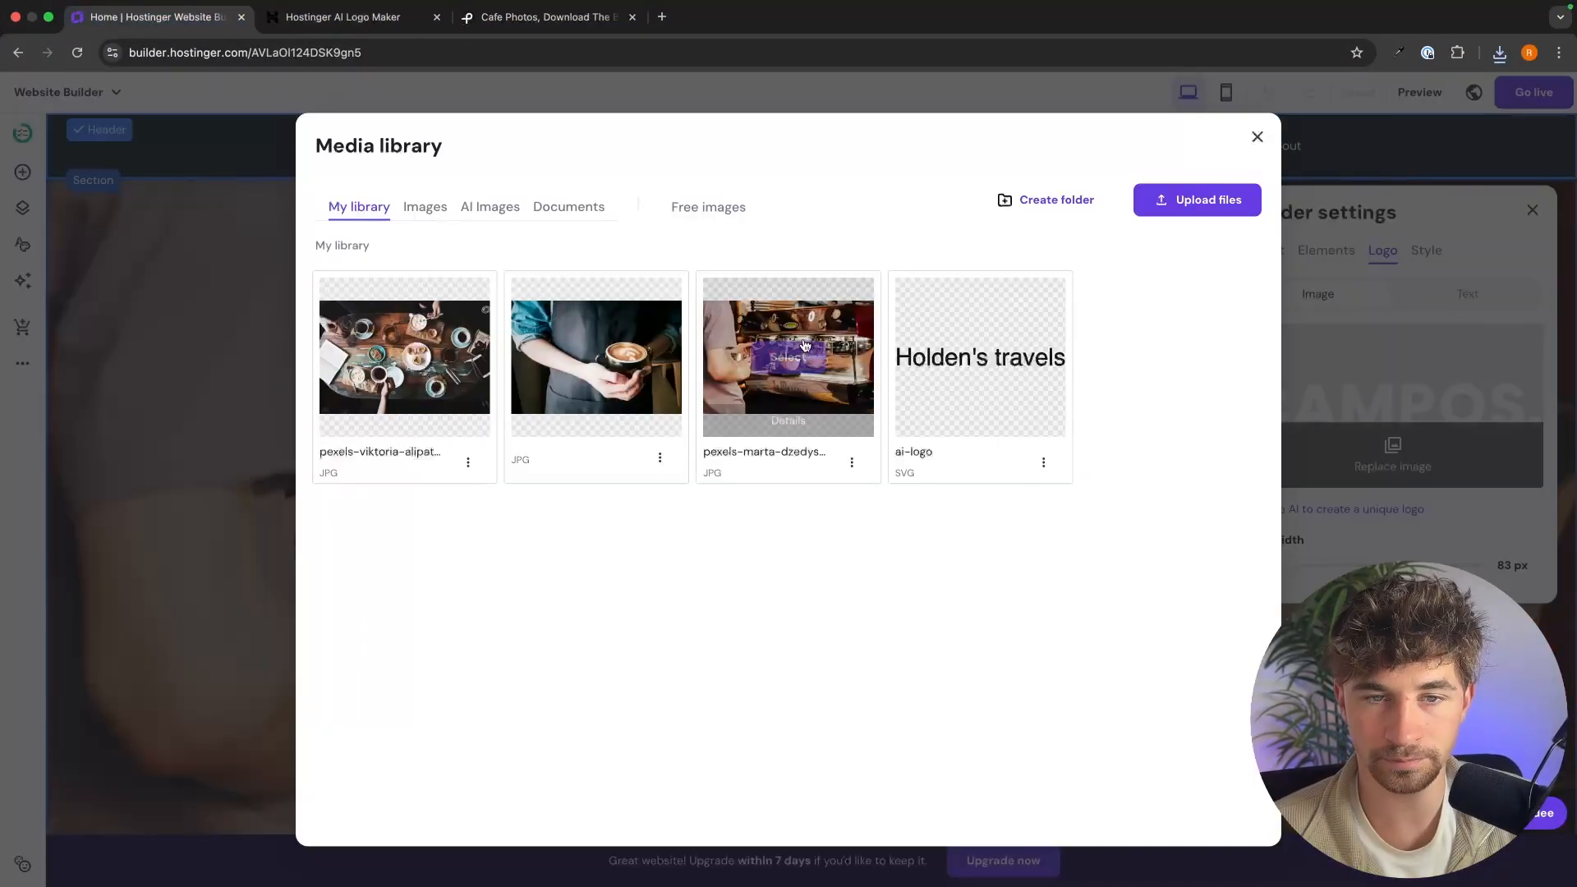
pyautogui.click(1203, 200)
pyautogui.doubleClick(694, 403)
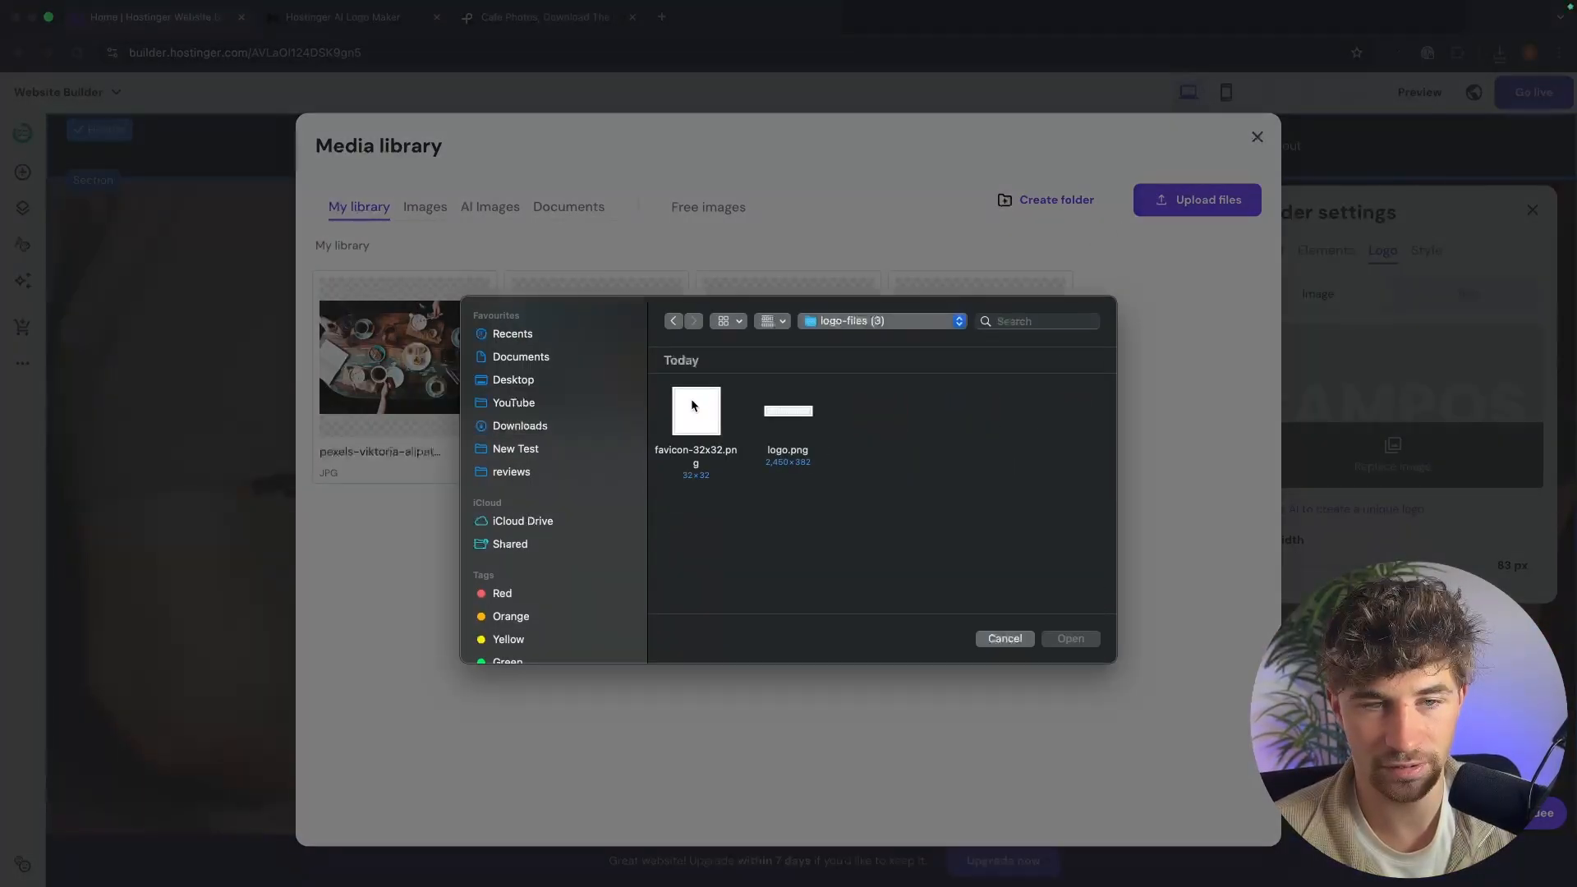
pyautogui.click(796, 417)
pyautogui.doubleClick(805, 427)
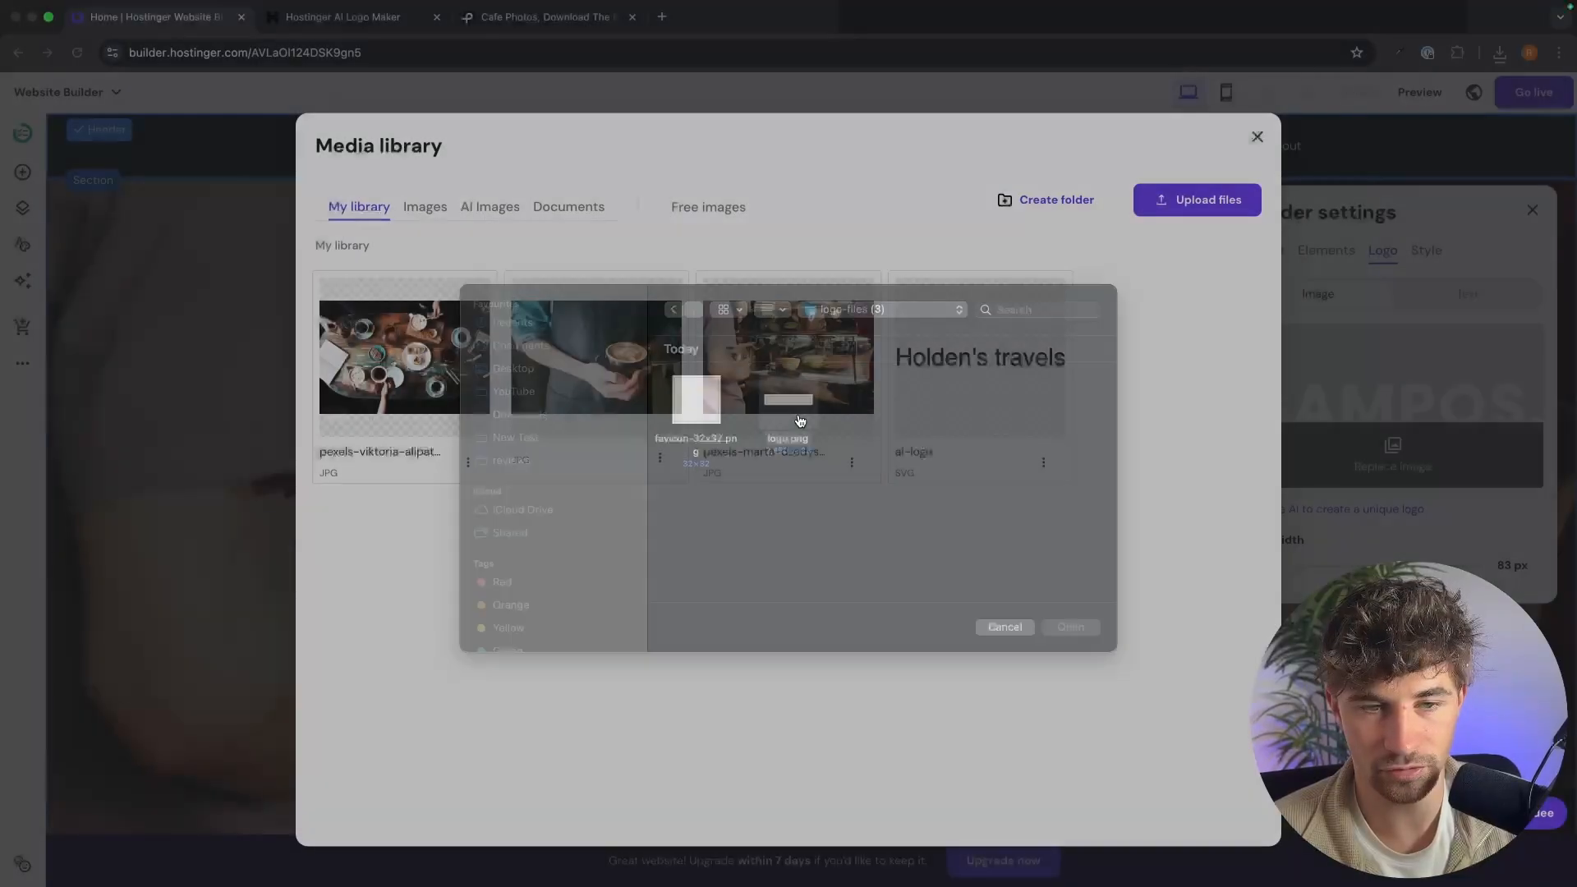
pyautogui.click(404, 357)
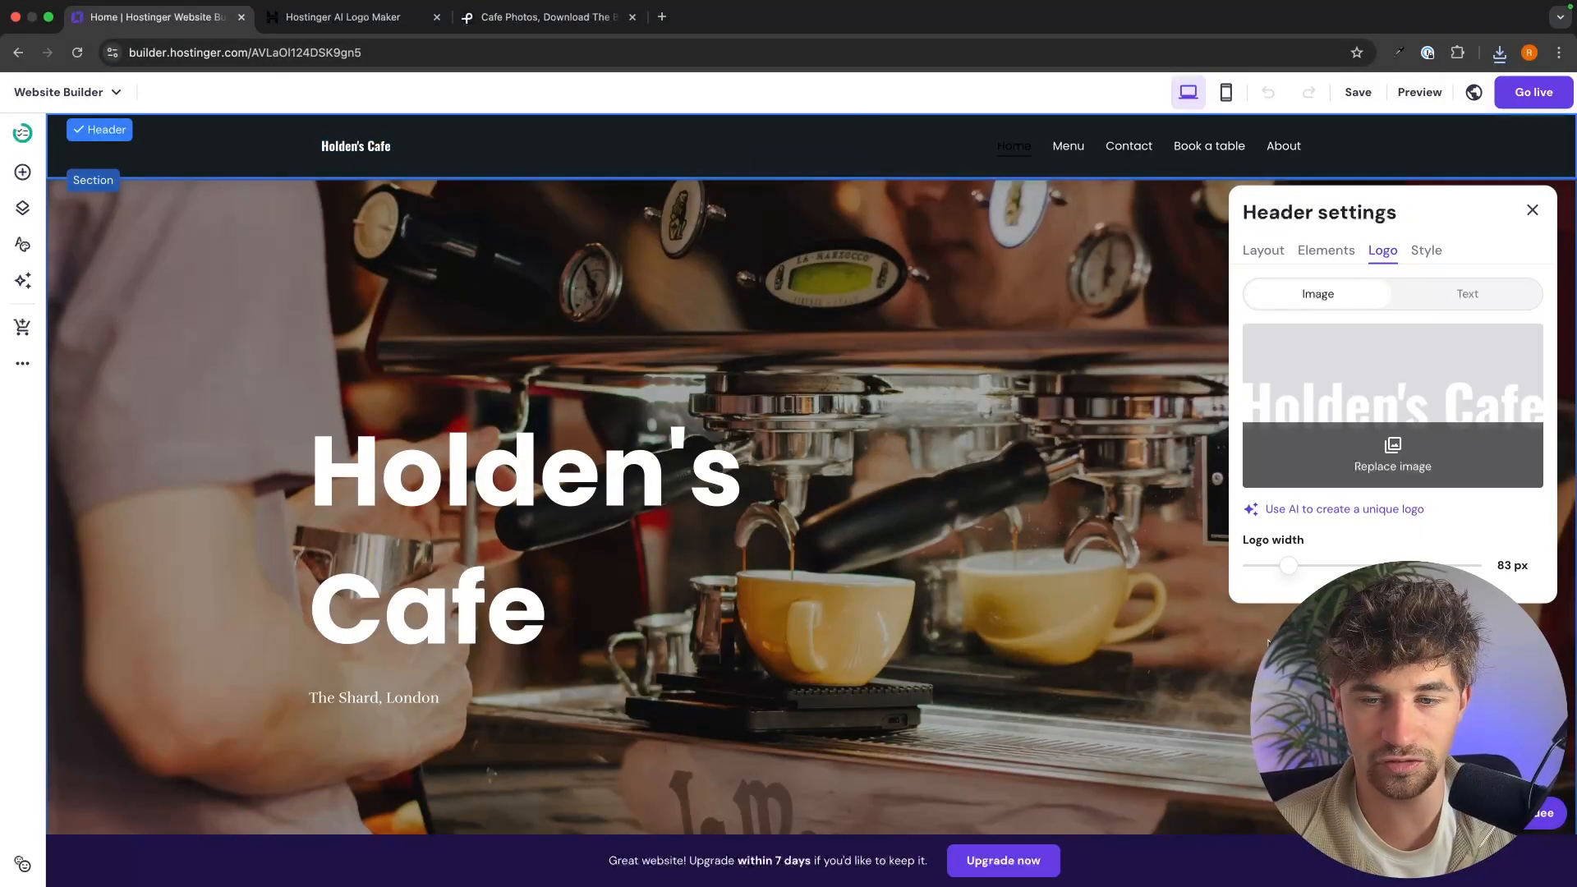
pyautogui.moveTo(1294, 573); pyautogui.dragTo(1344, 565)
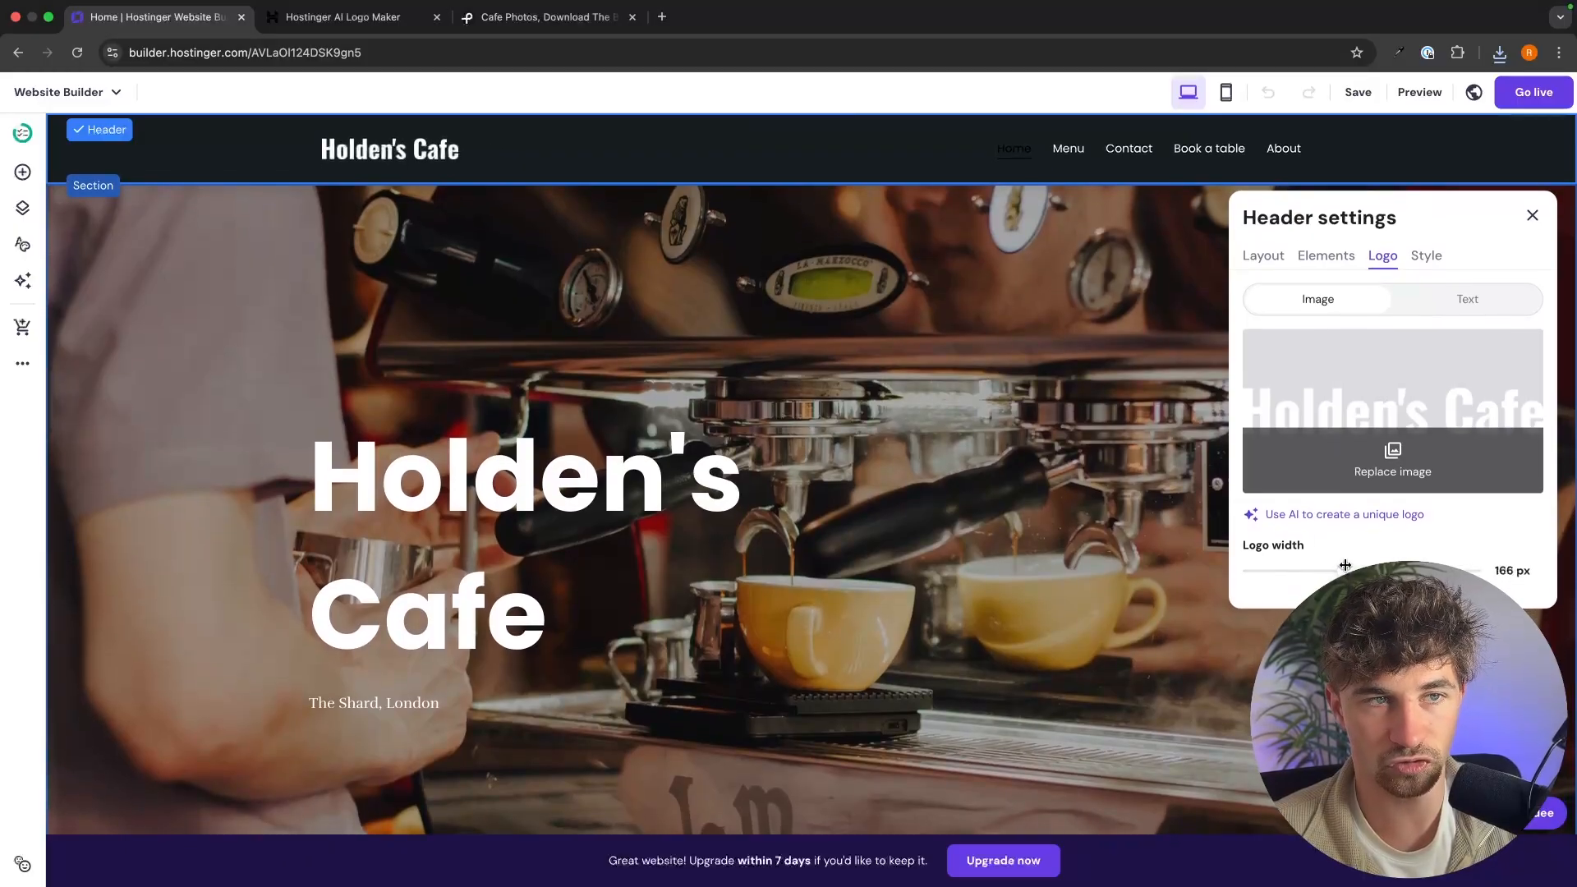
pyautogui.click(1138, 428)
# Change the website style color #161414 to pure red across the entire site
pyautogui.click(23, 244)
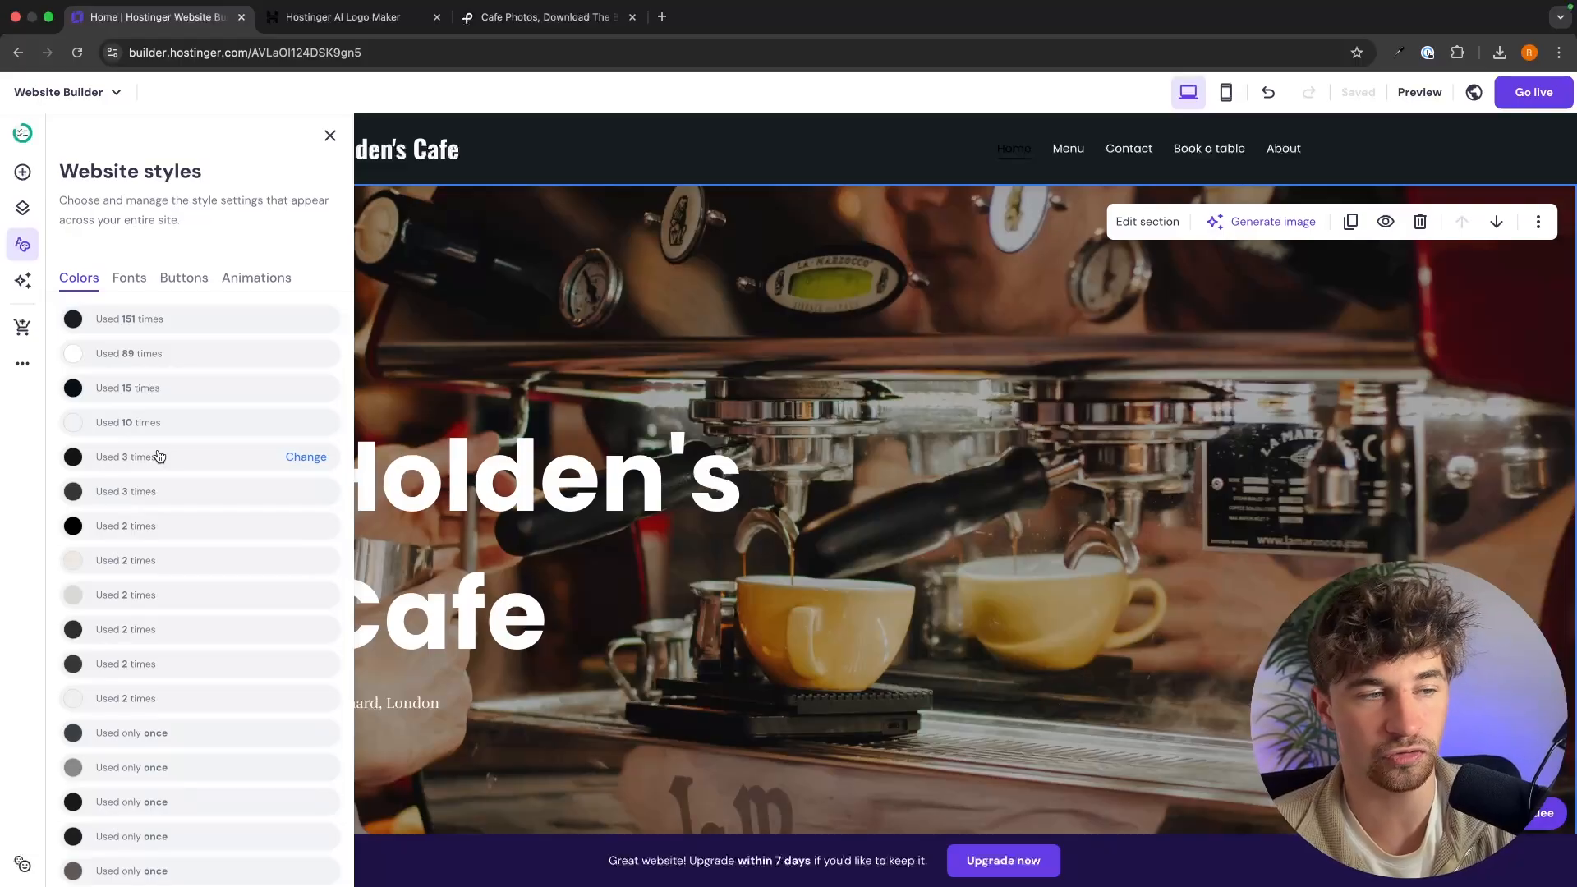
pyautogui.click(193, 462)
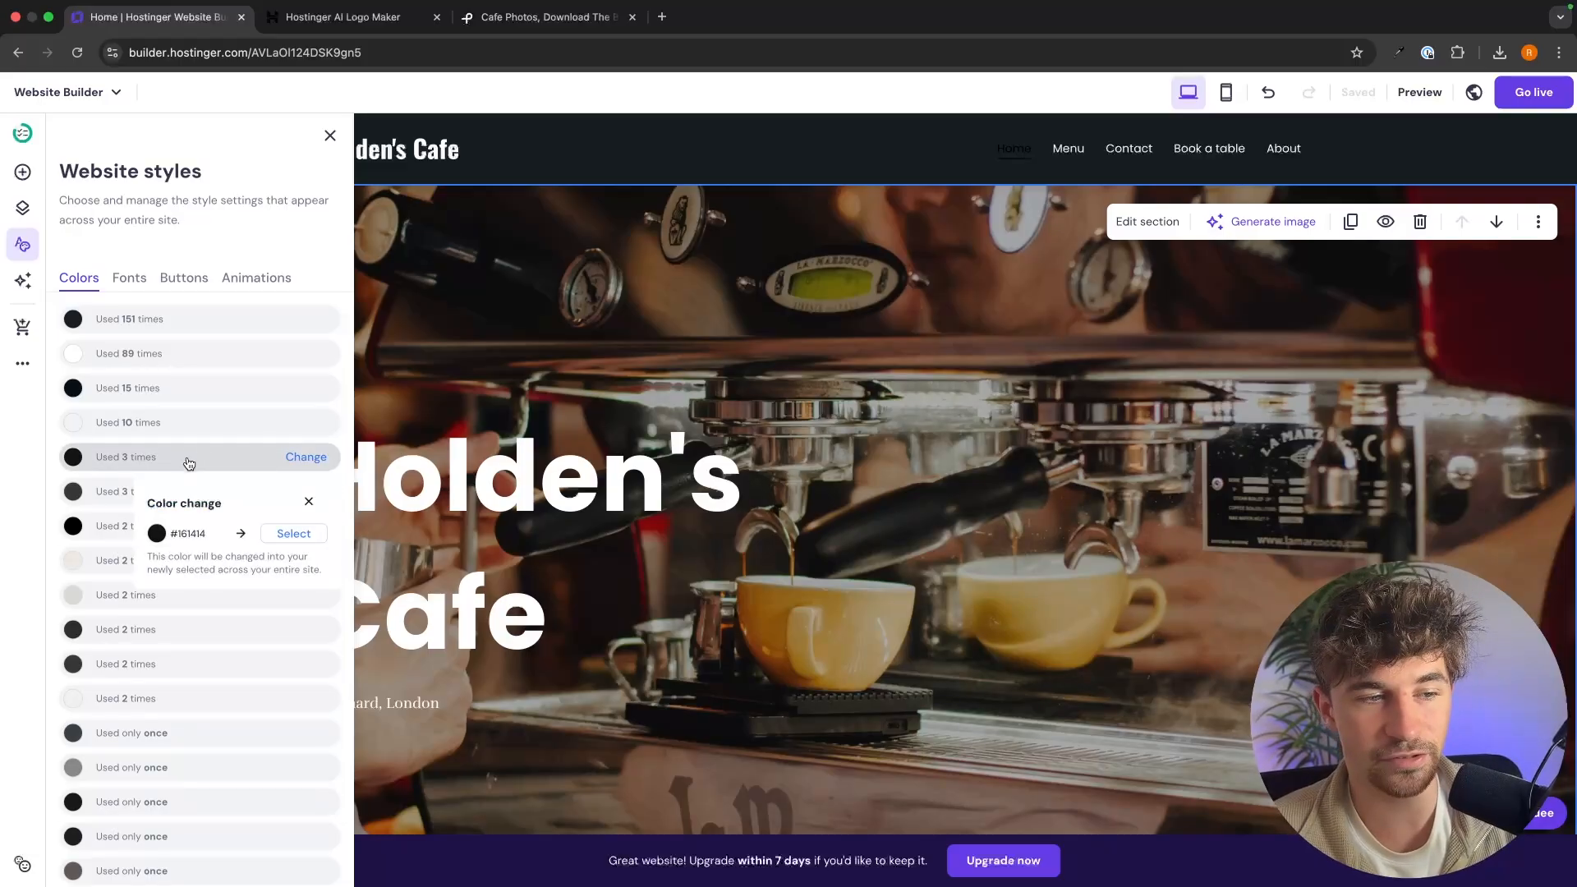
pyautogui.click(294, 532)
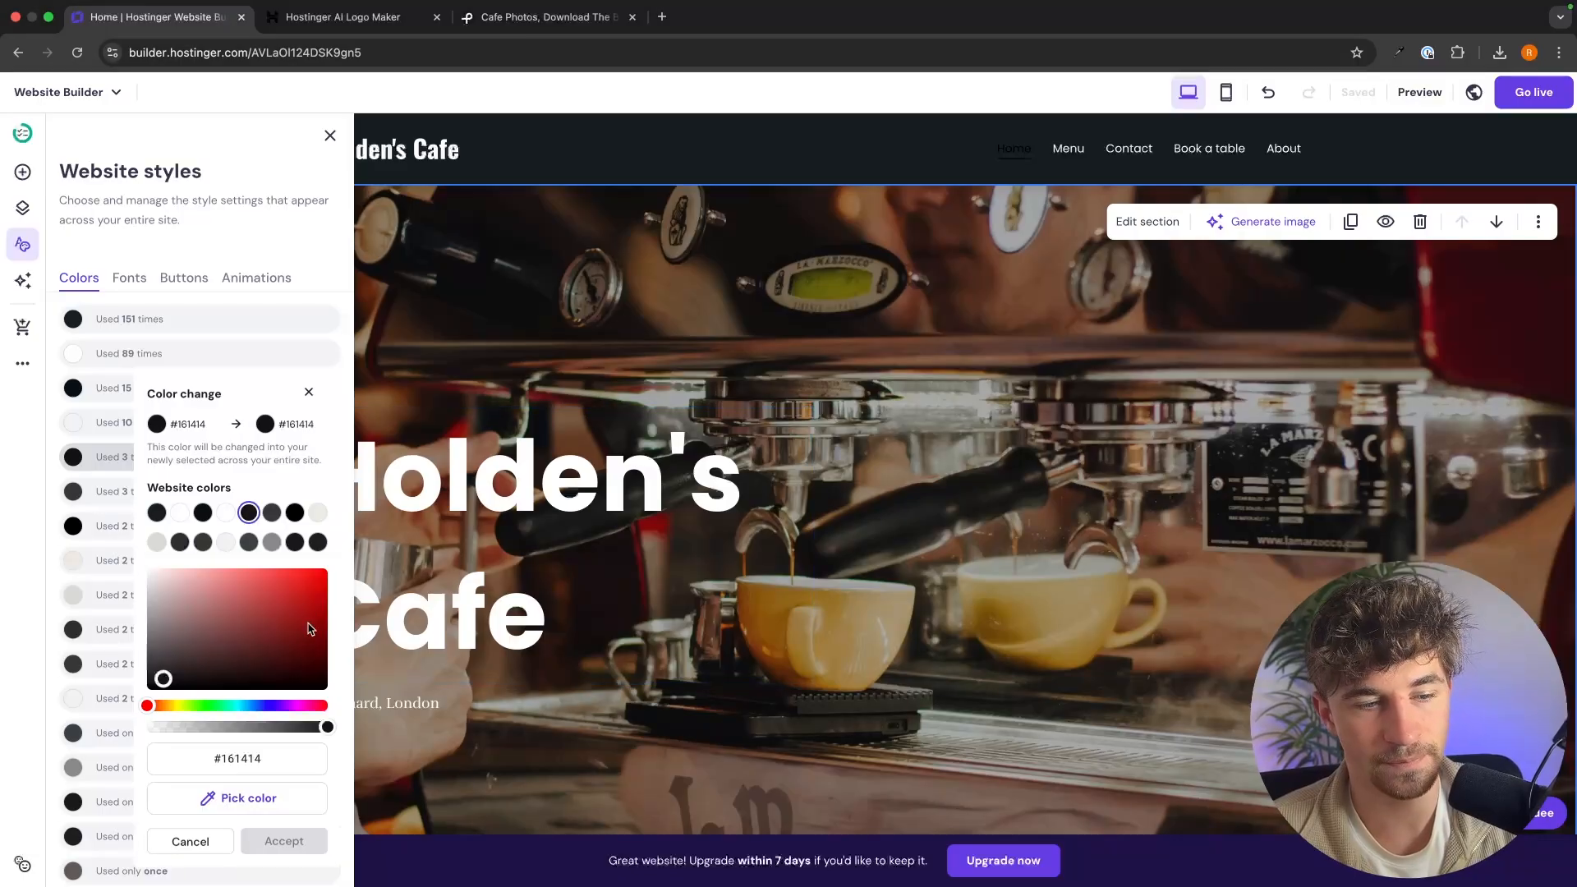
pyautogui.moveTo(202, 641); pyautogui.dragTo(334, 570)
pyautogui.click(299, 836)
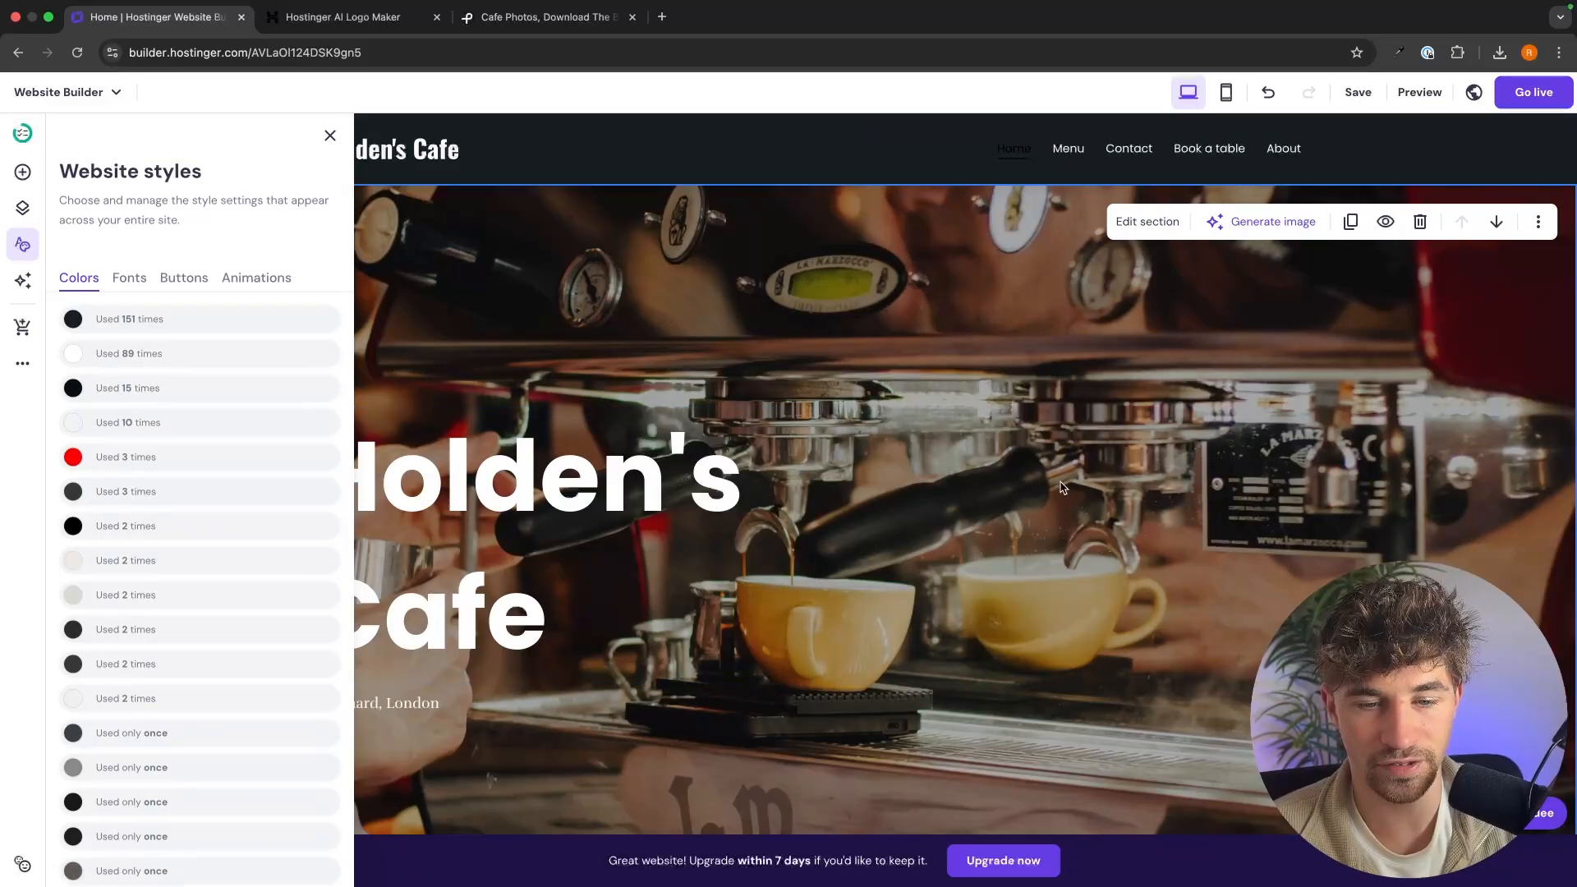
# Check the View the menu button's color on the Home page, and undo the red color replacement and the header logo changes
pyautogui.scroll(-15, 1059, 485)
pyautogui.scroll(3, 1059, 481)
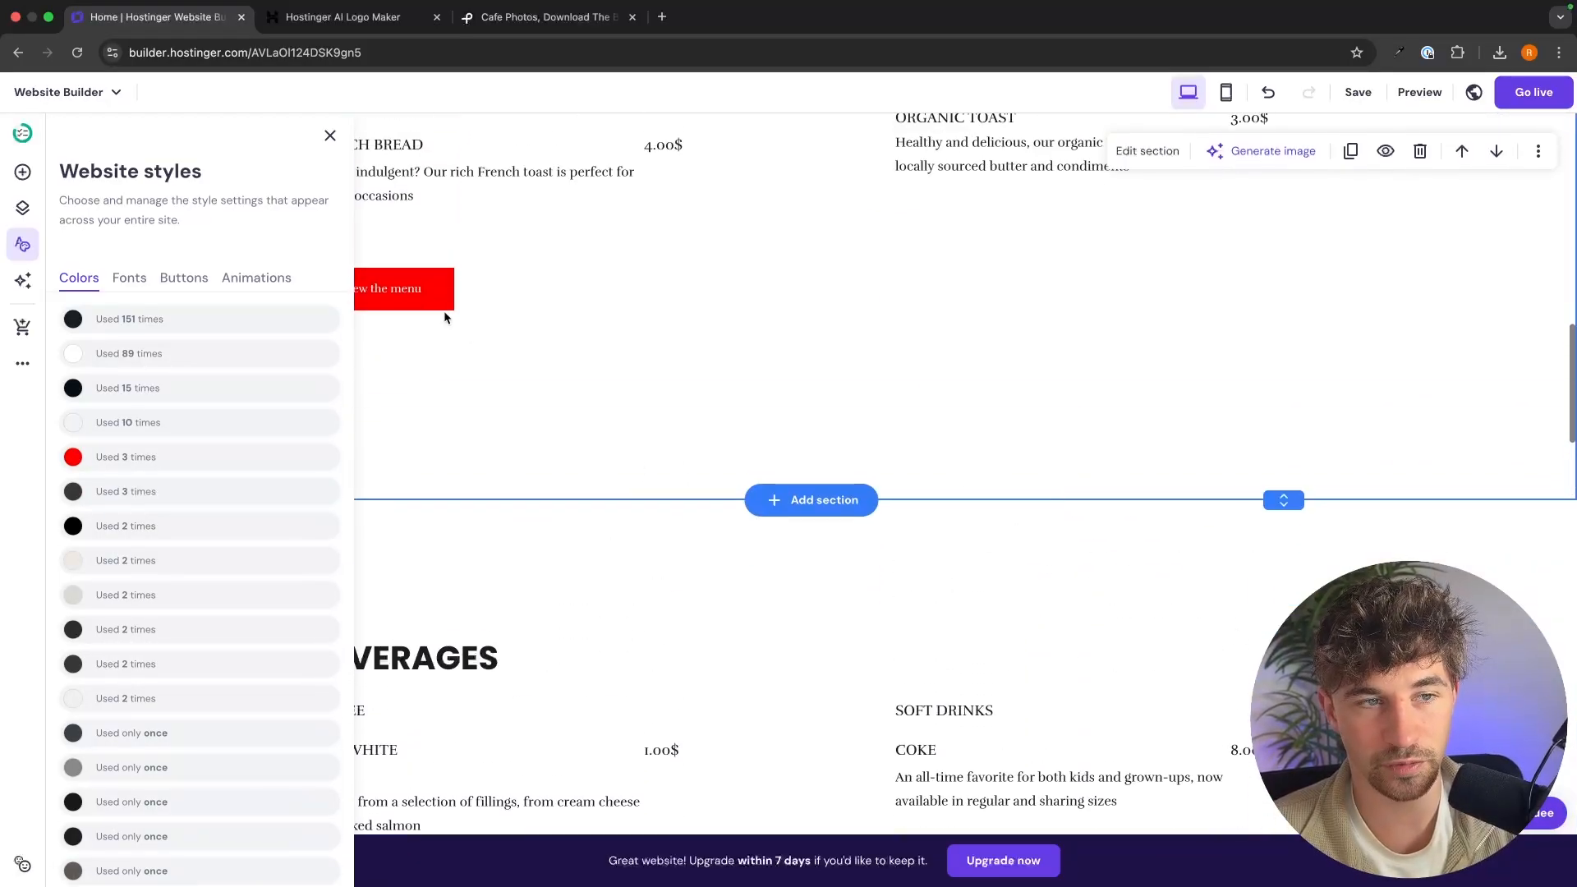
pyautogui.click(1277, 92)
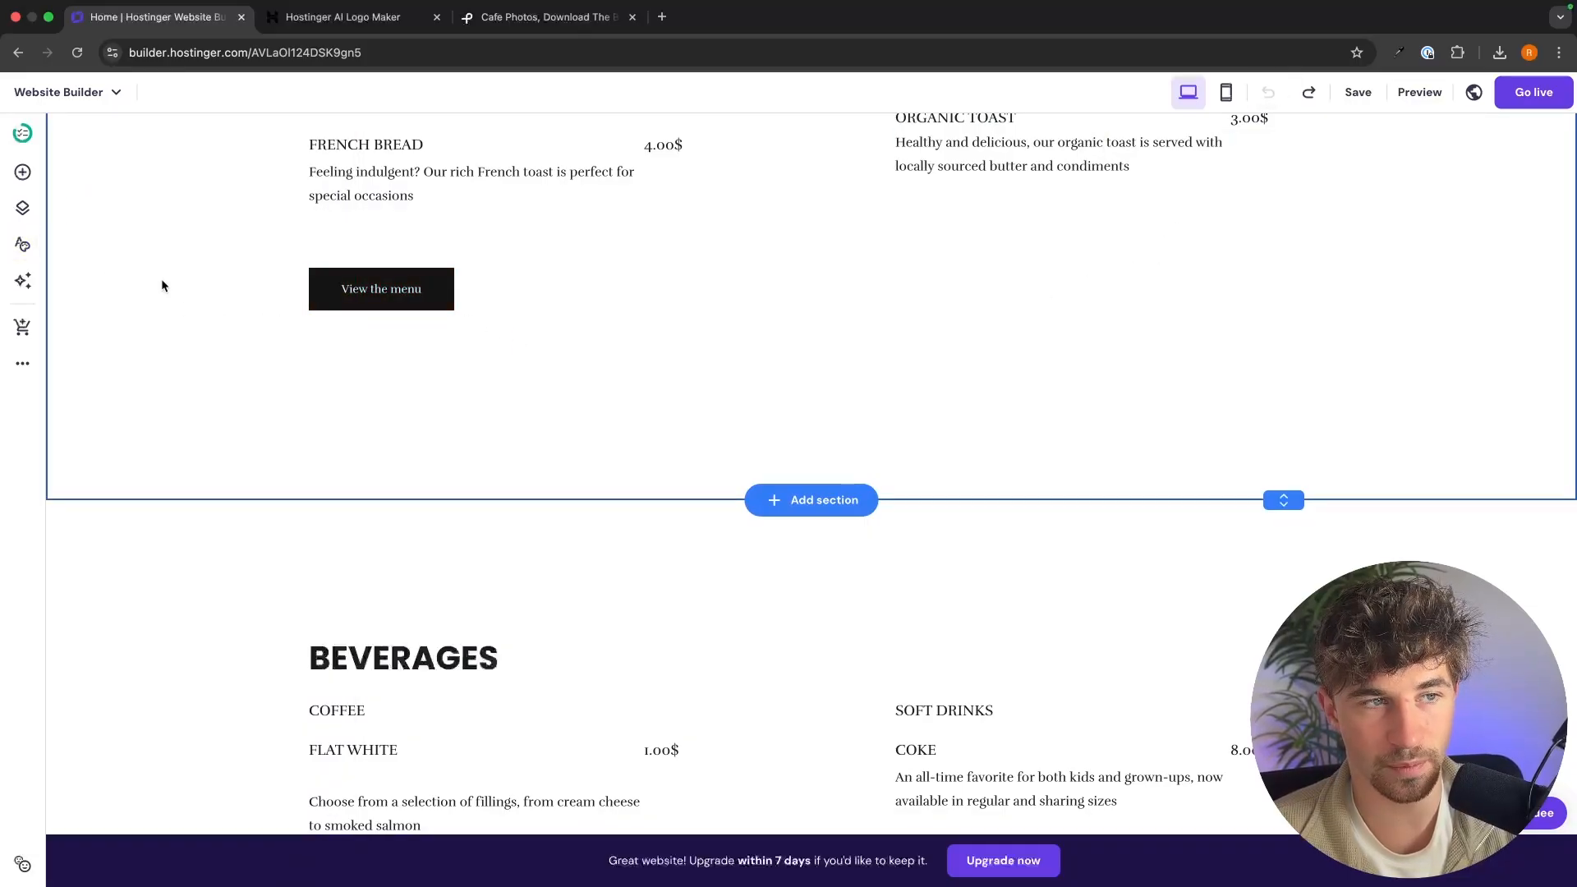
# Change the website style color #0A1015 to the bright blue #008CFF across the entire site
pyautogui.scroll(15, 162, 283)
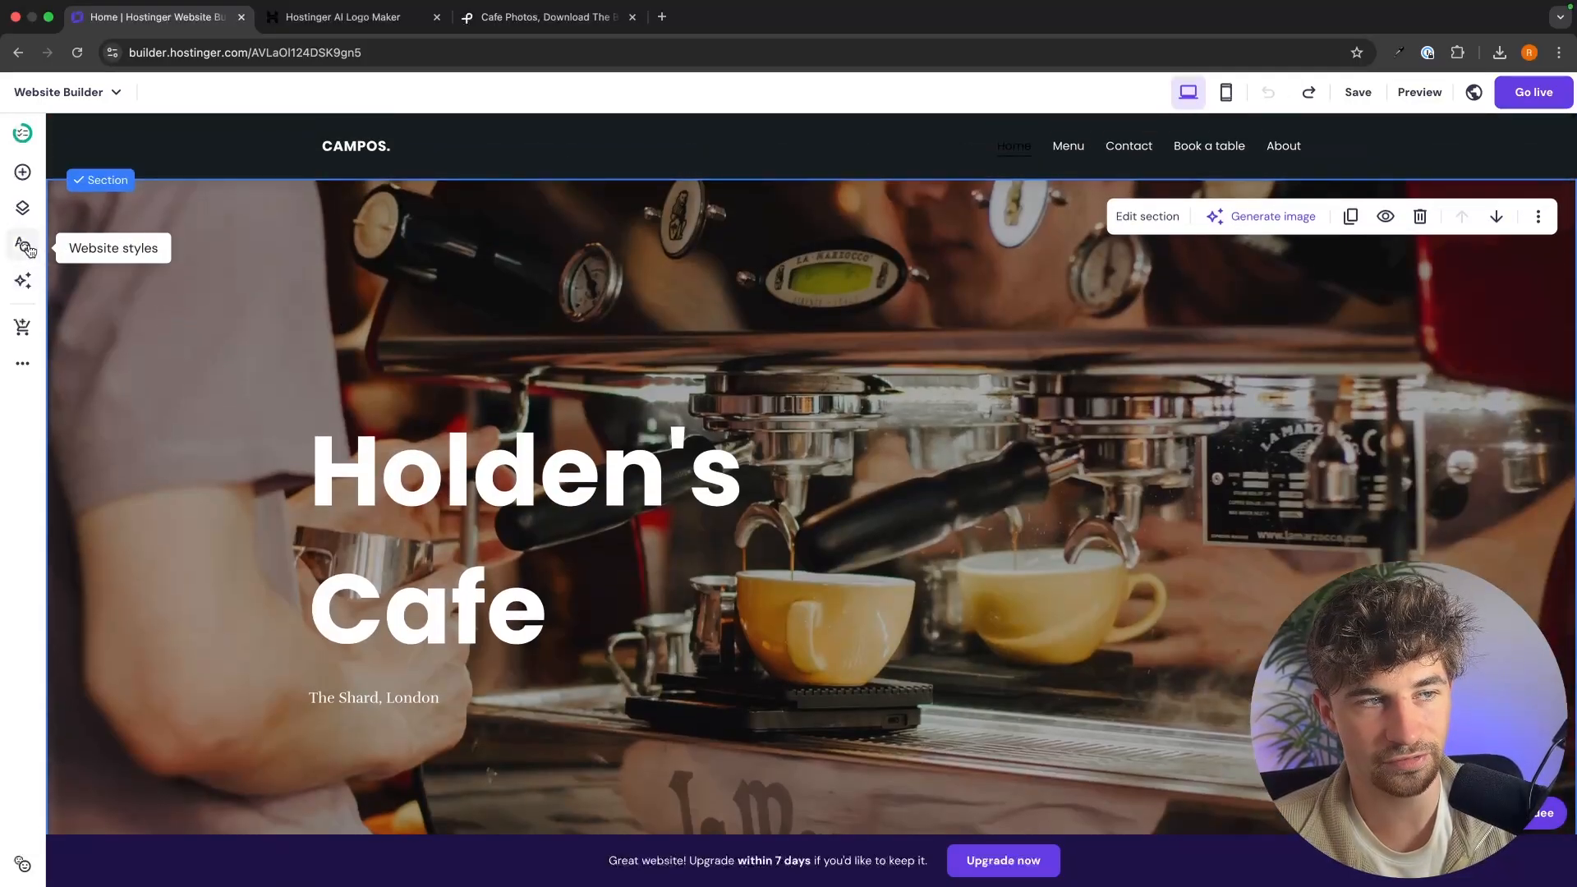
pyautogui.click(25, 245)
pyautogui.click(307, 388)
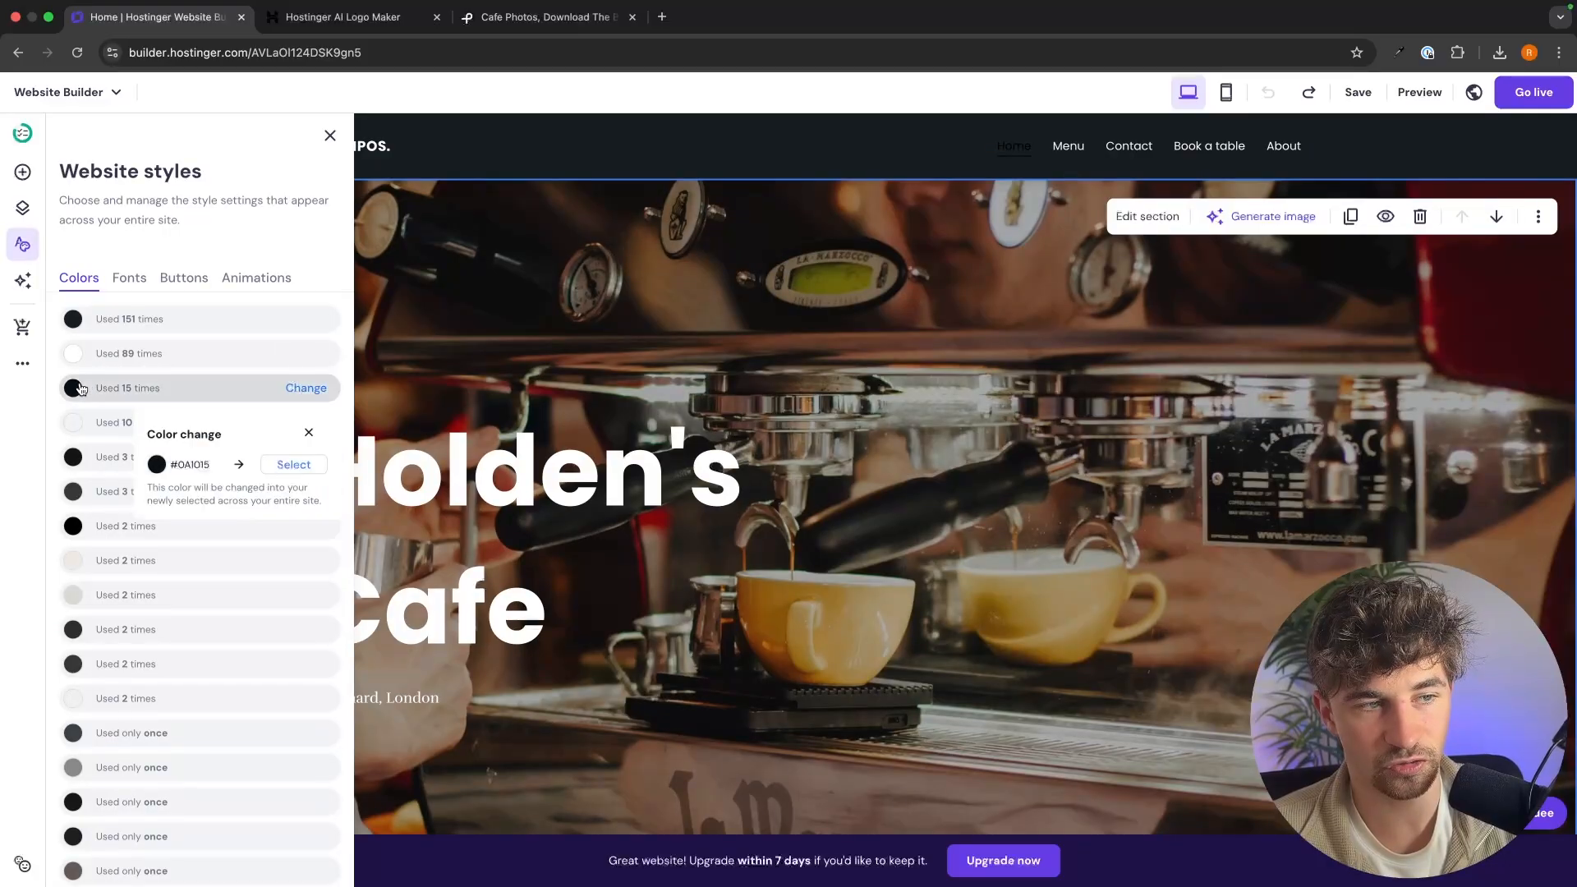
pyautogui.click(300, 467)
pyautogui.click(295, 602)
pyautogui.moveTo(295, 602); pyautogui.dragTo(328, 567)
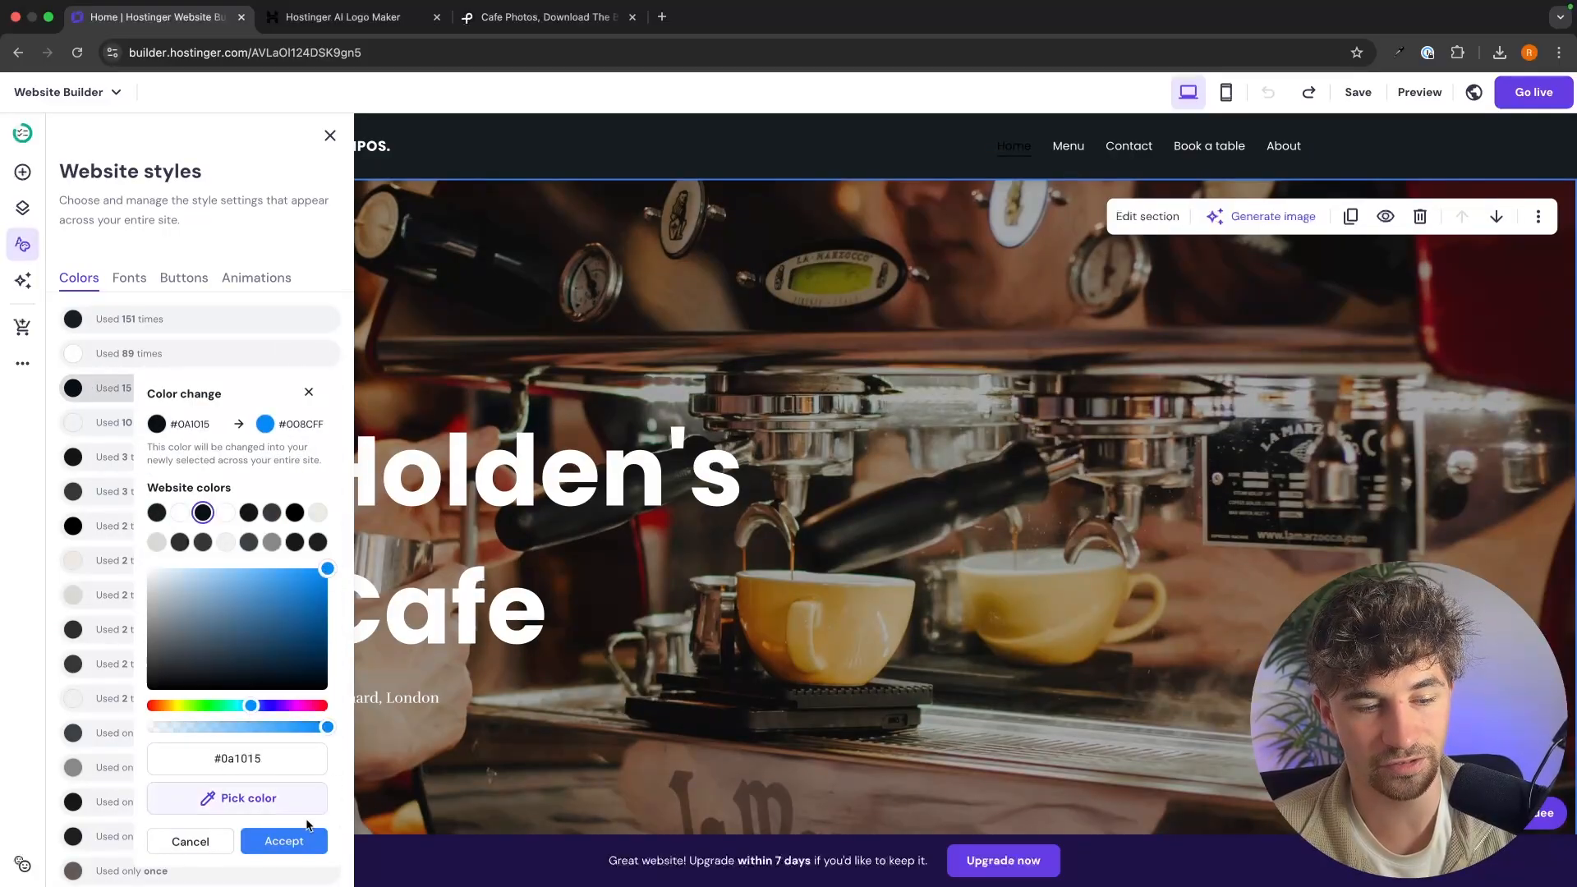
pyautogui.click(304, 839)
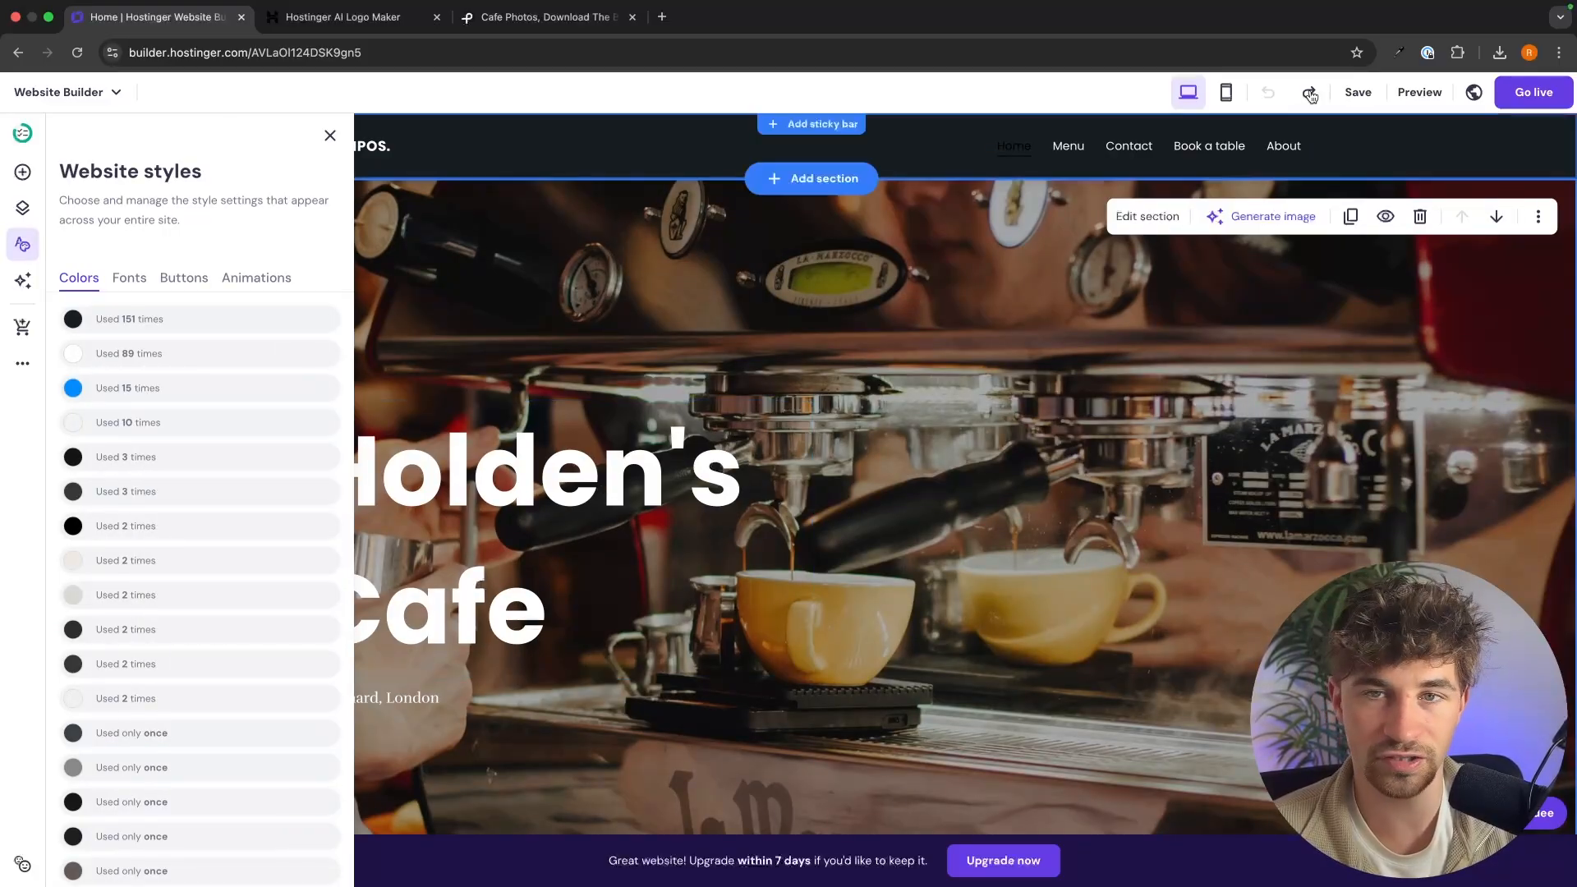
# Replace the blue website style color with the existing website color #181E21
pyautogui.click(306, 387)
pyautogui.click(157, 513)
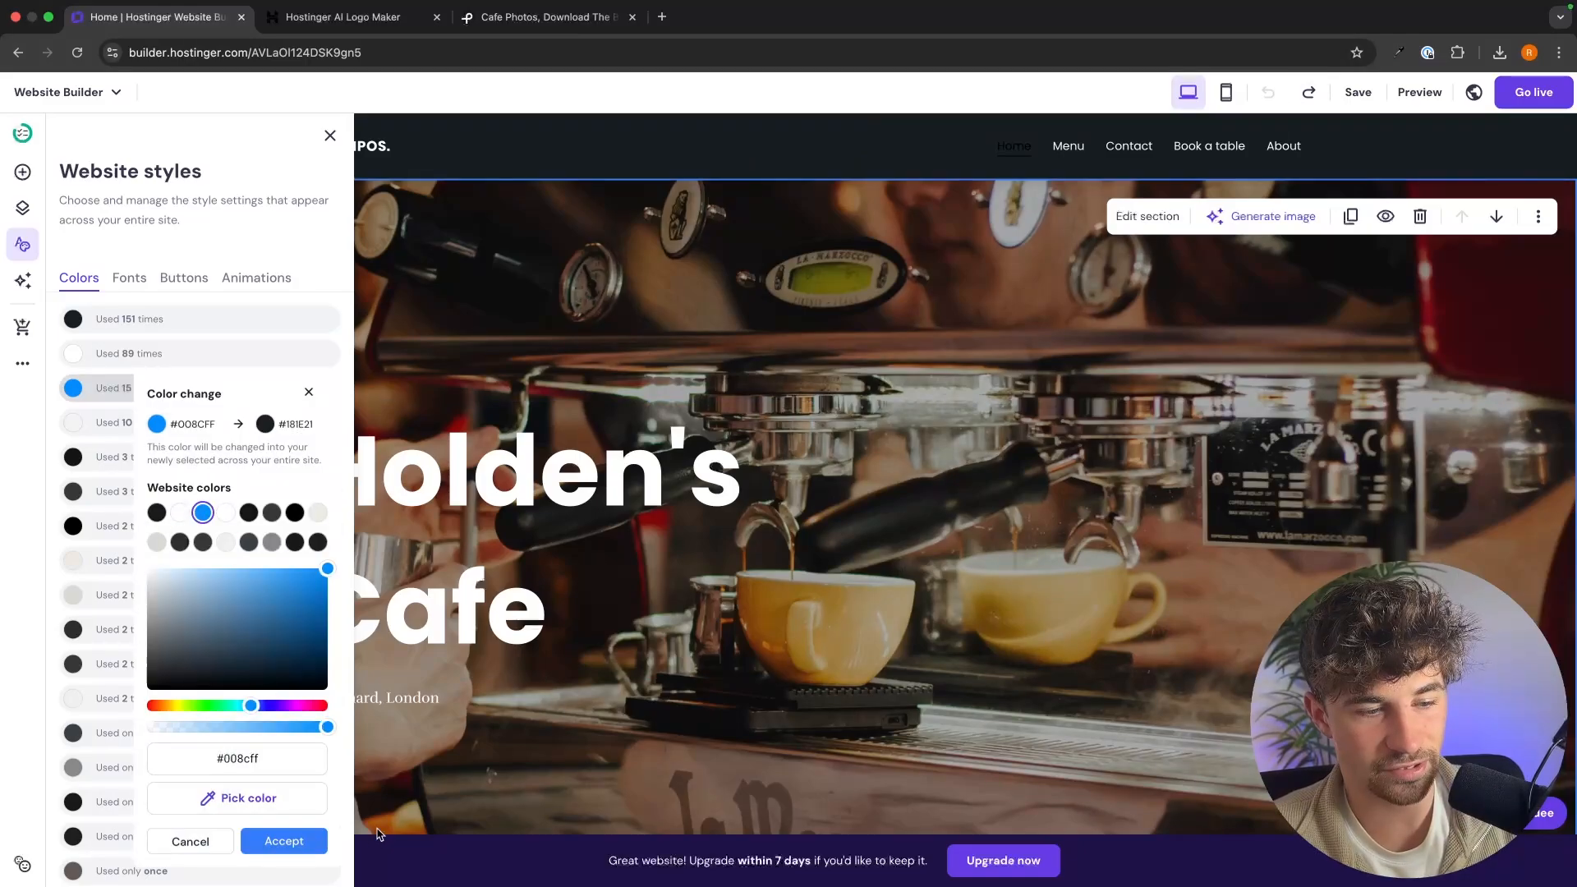
pyautogui.click(319, 840)
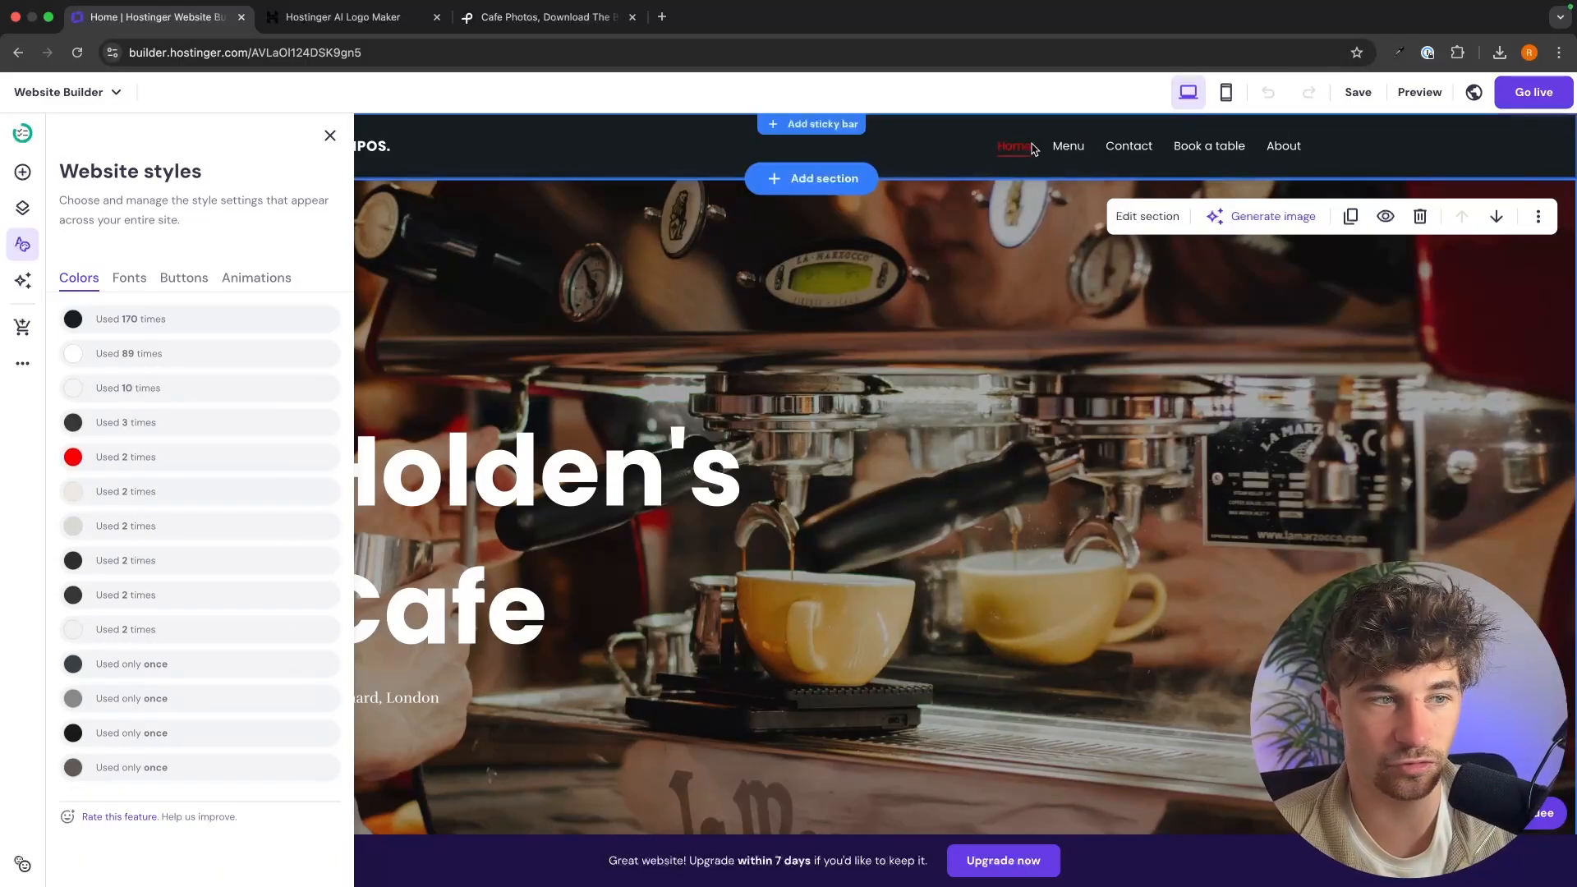
# Change the red website style color #FF0000 to the blue #0066FF across the entire site
pyautogui.click(150, 468)
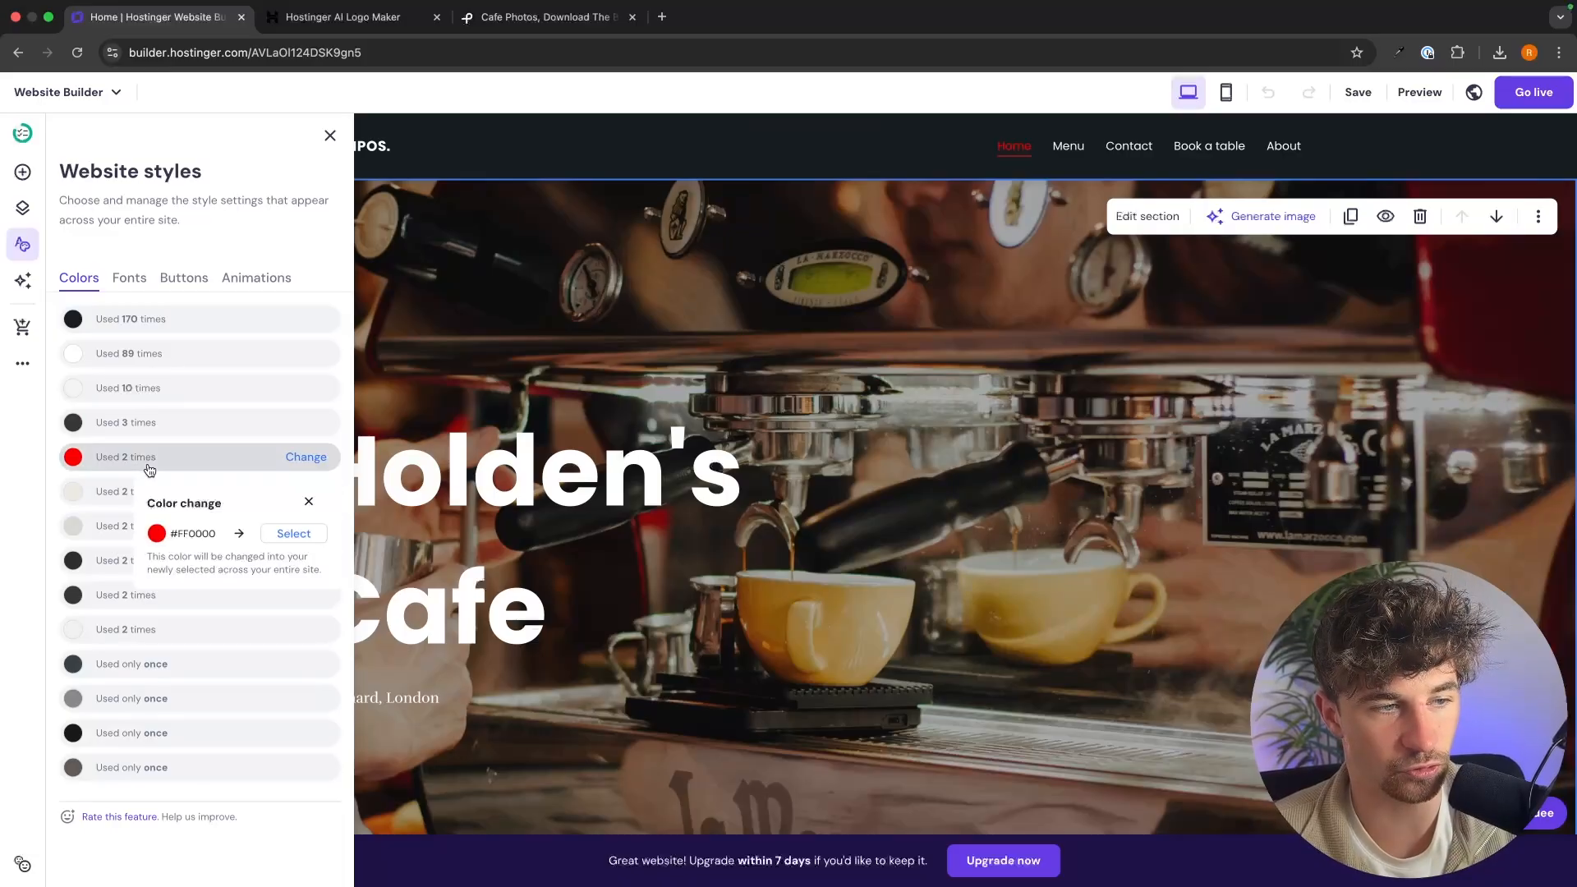
pyautogui.click(282, 532)
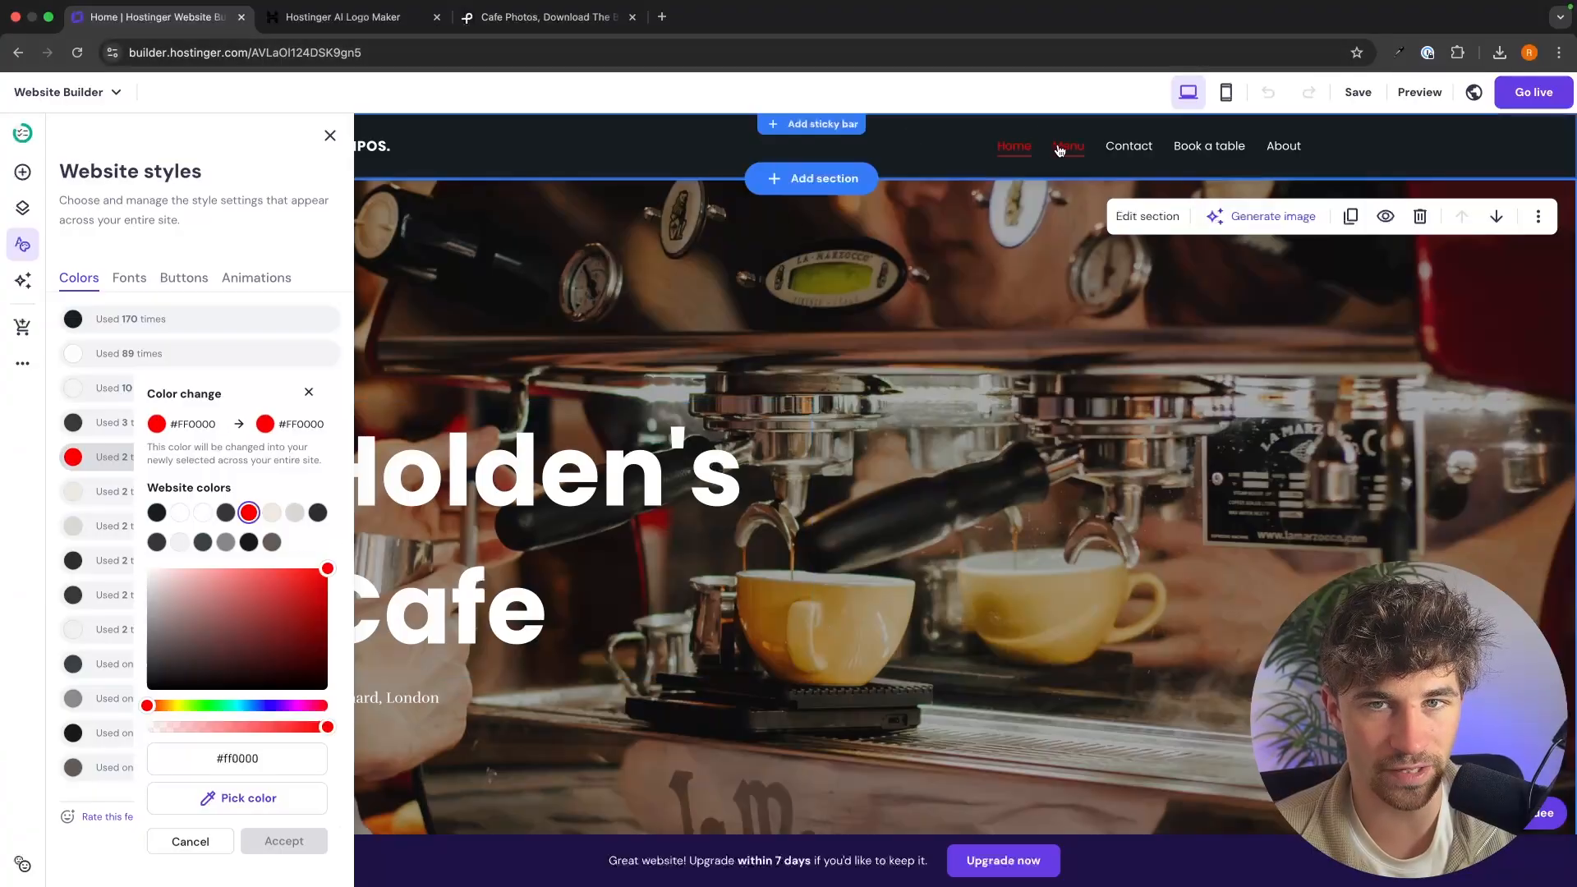
pyautogui.moveTo(239, 711); pyautogui.dragTo(256, 707)
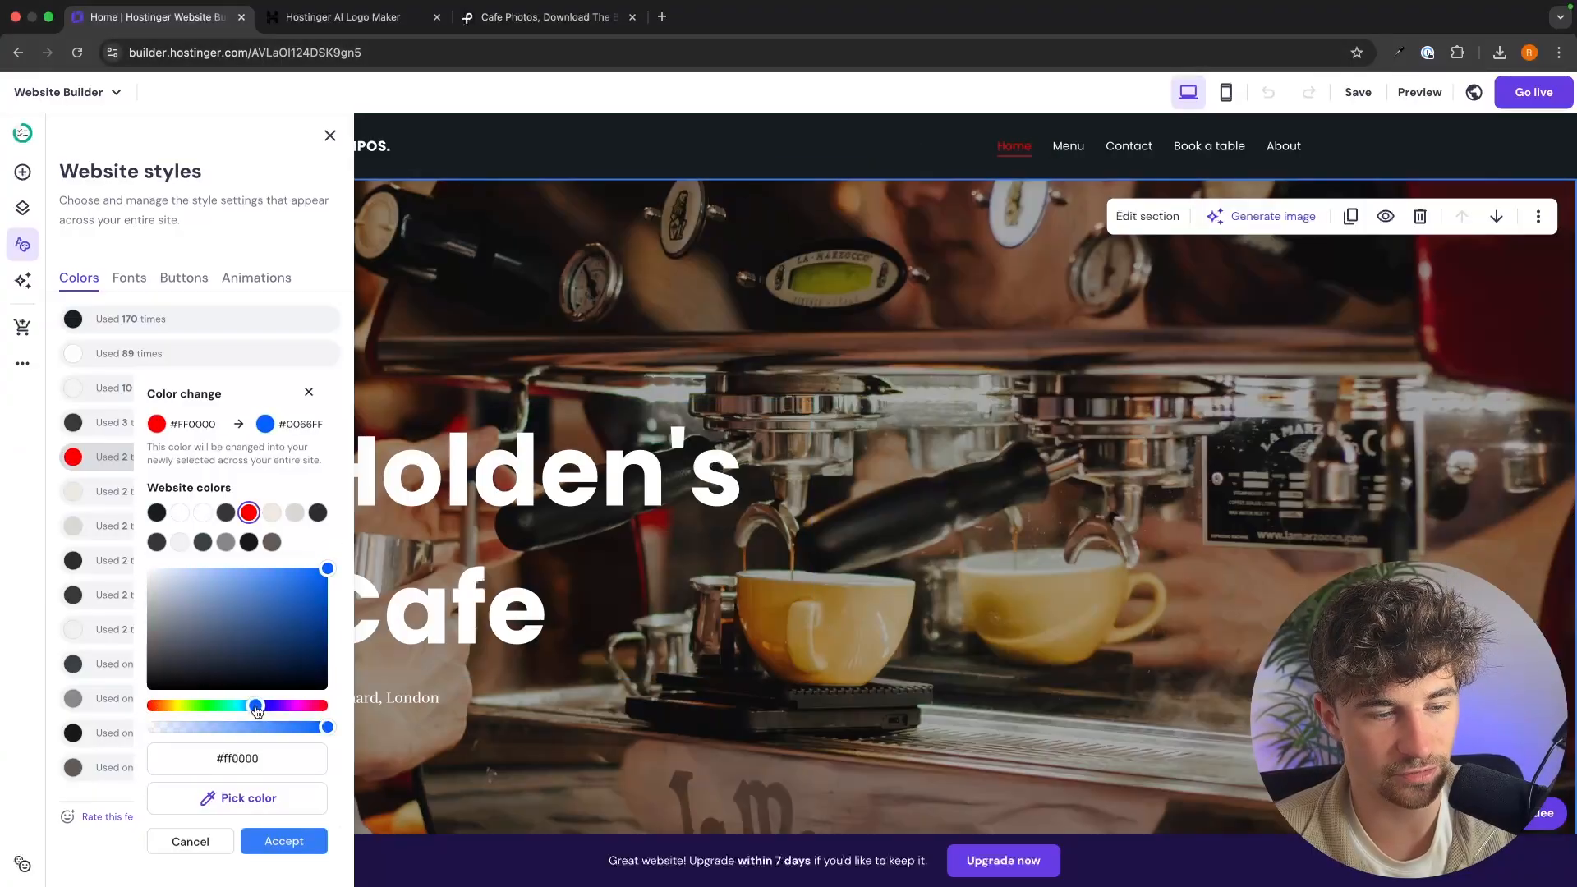
pyautogui.click(287, 842)
pyautogui.click(909, 158)
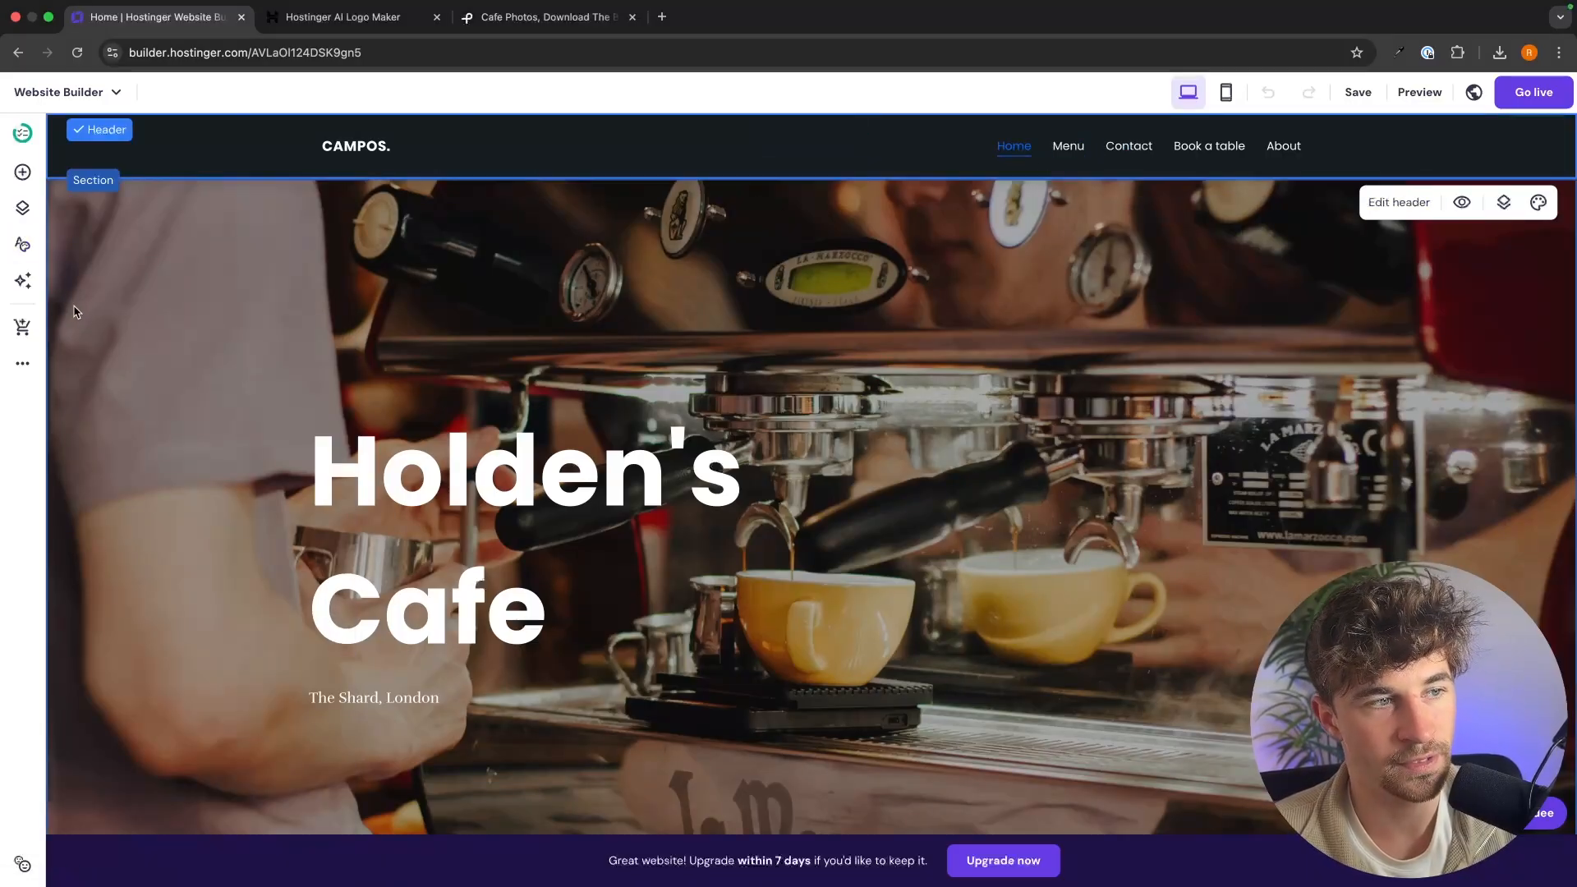
# Try replacing the website style color #181E21 with an existing near-white website color across the entire site
pyautogui.click(23, 244)
pyautogui.scroll(-5, 754, 462)
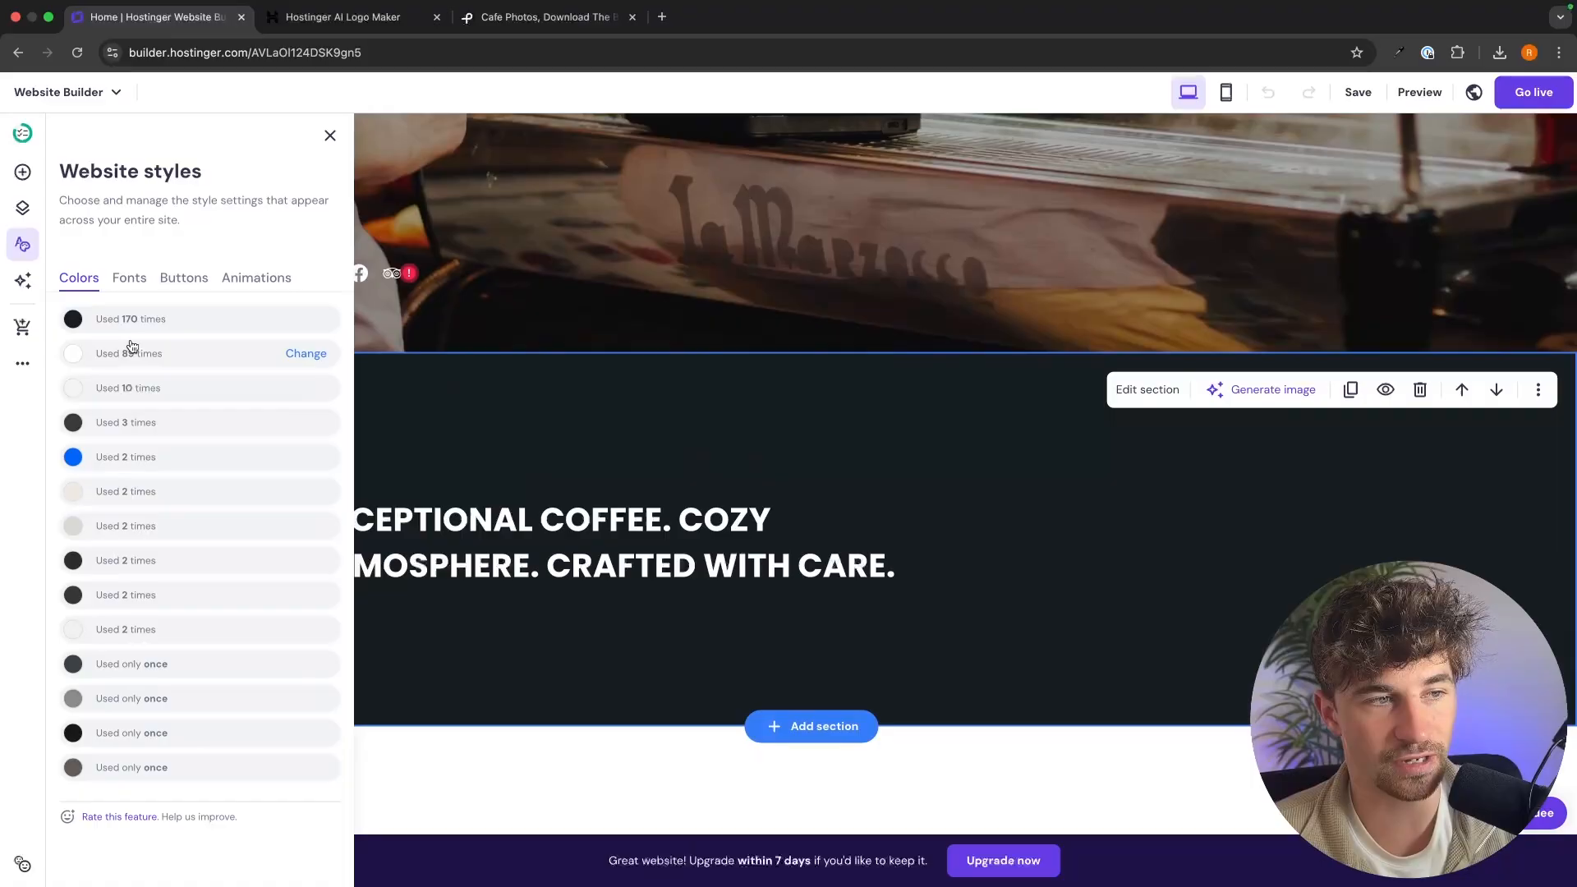
pyautogui.moveTo(182, 351)
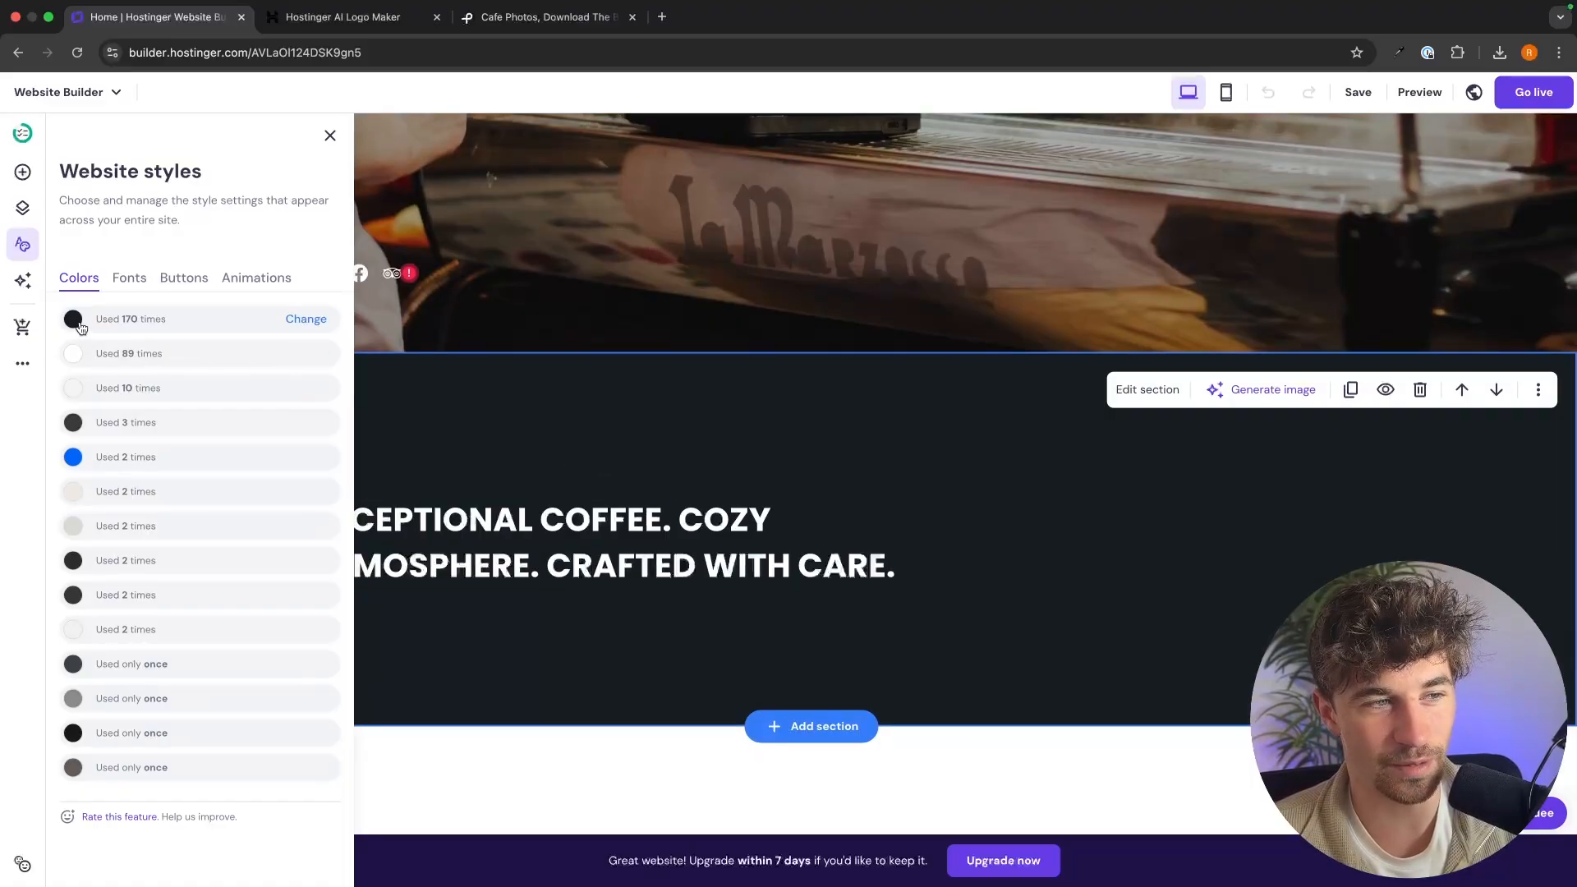
pyautogui.click(305, 319)
pyautogui.click(293, 396)
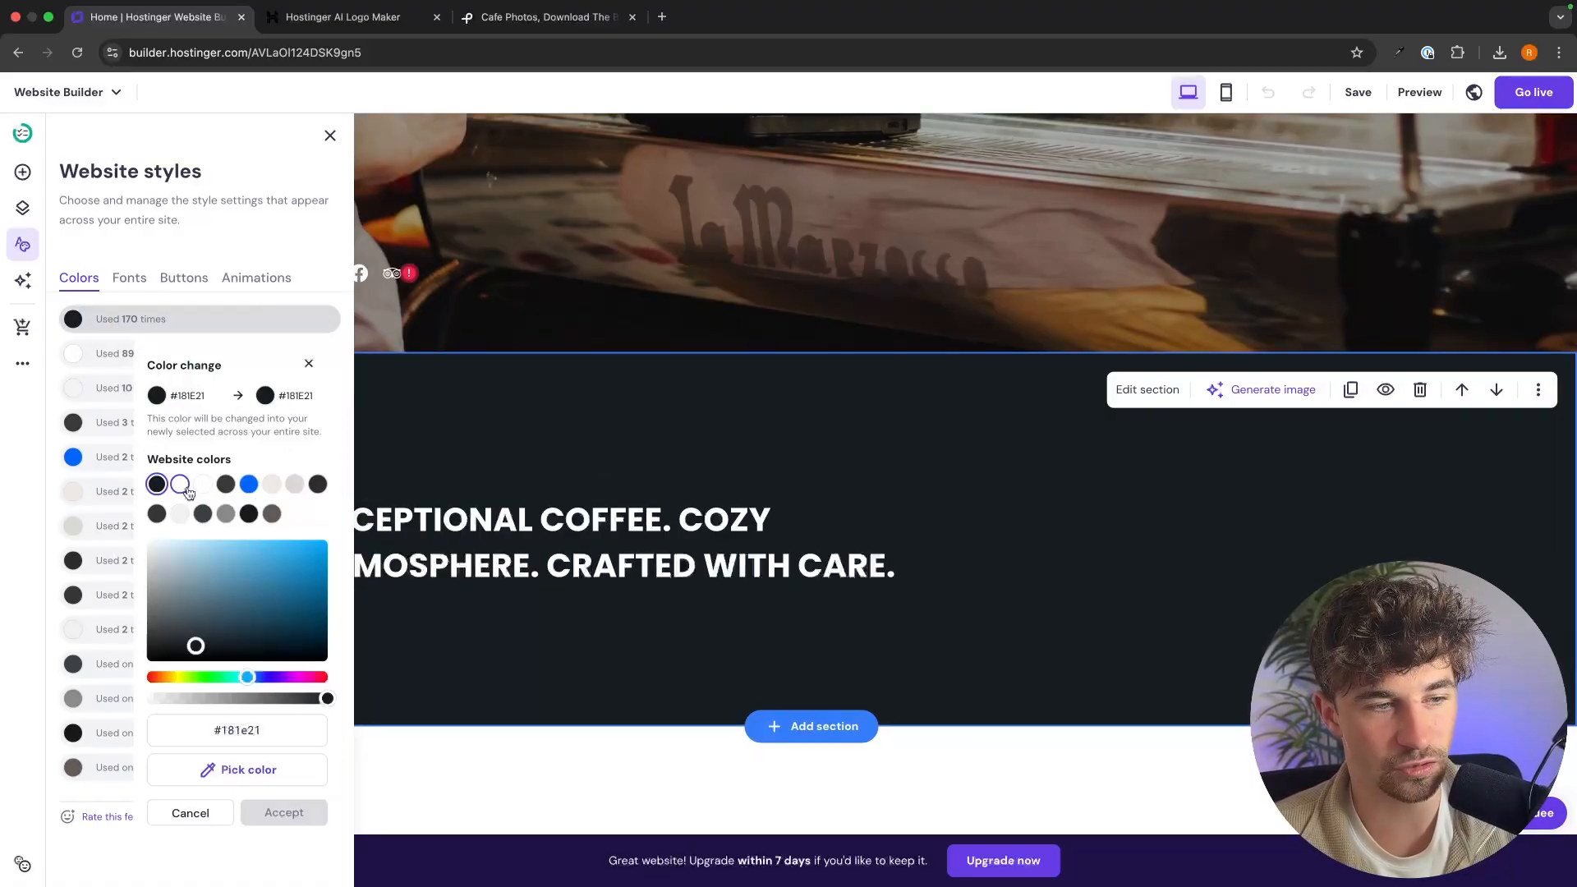
pyautogui.click(283, 812)
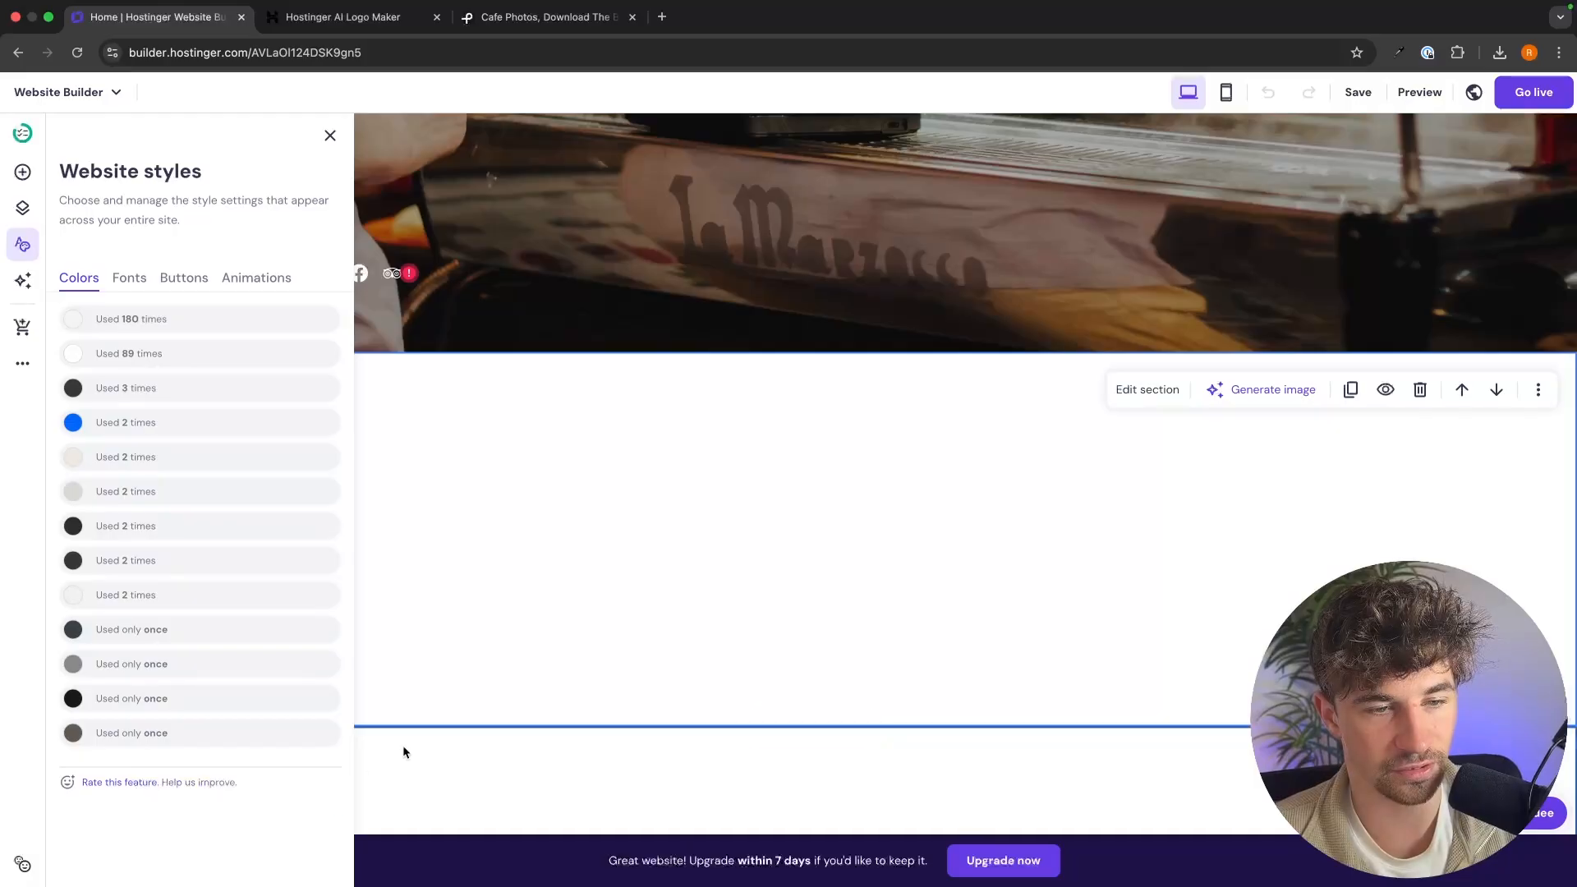
# Recolor the "Exceptional coffee. Cozy atmosphere. Crafted with care." heading to the dark gray website color #393737
pyautogui.click(606, 570)
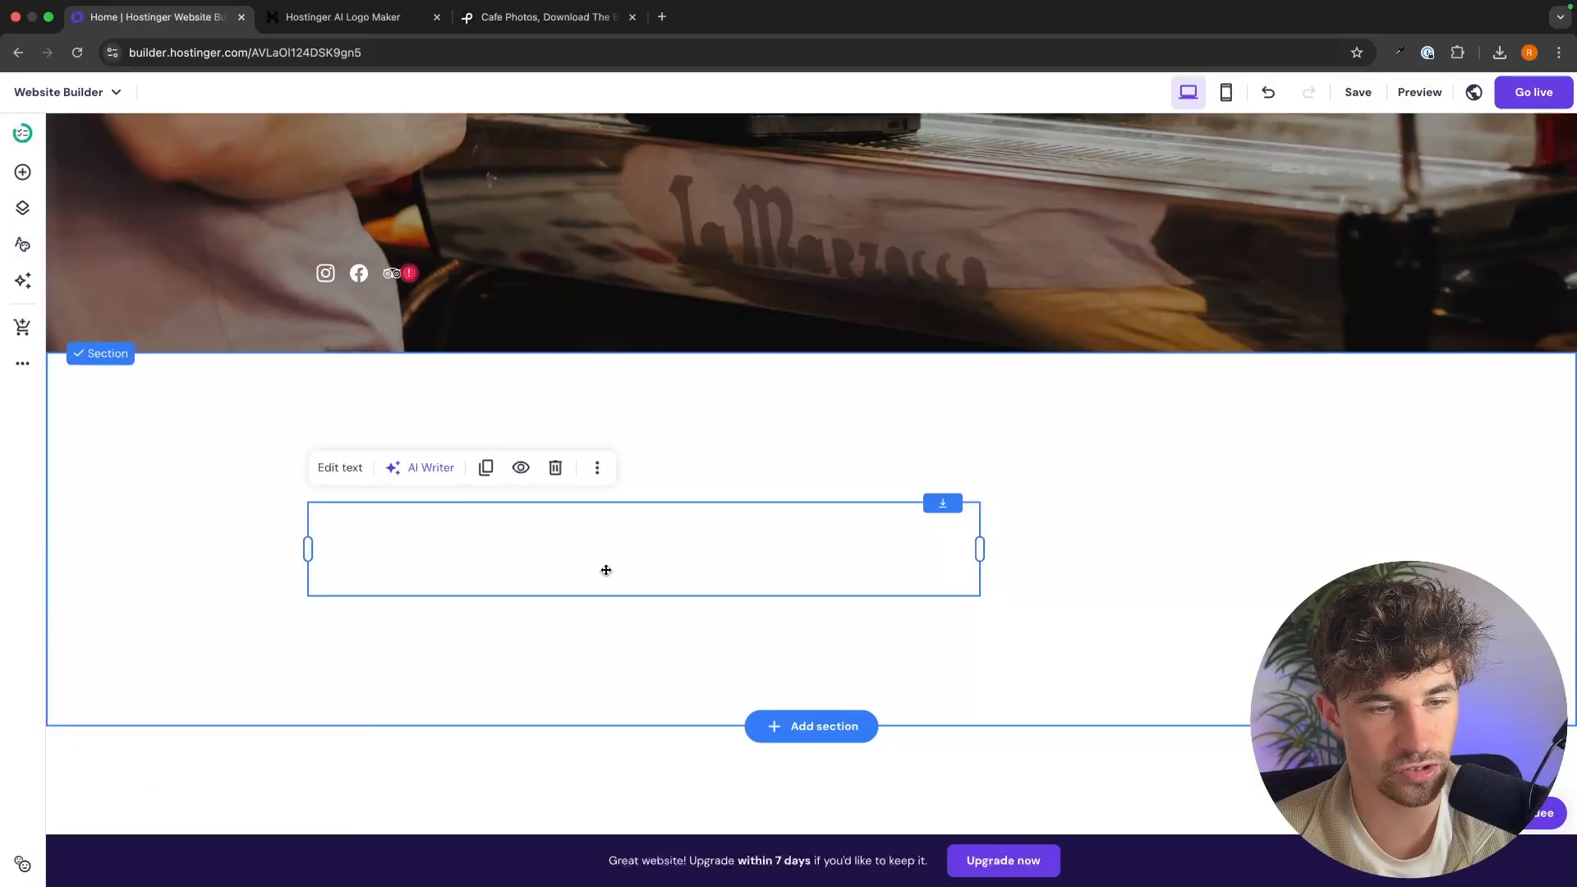
pyautogui.click(352, 468)
pyautogui.click(329, 466)
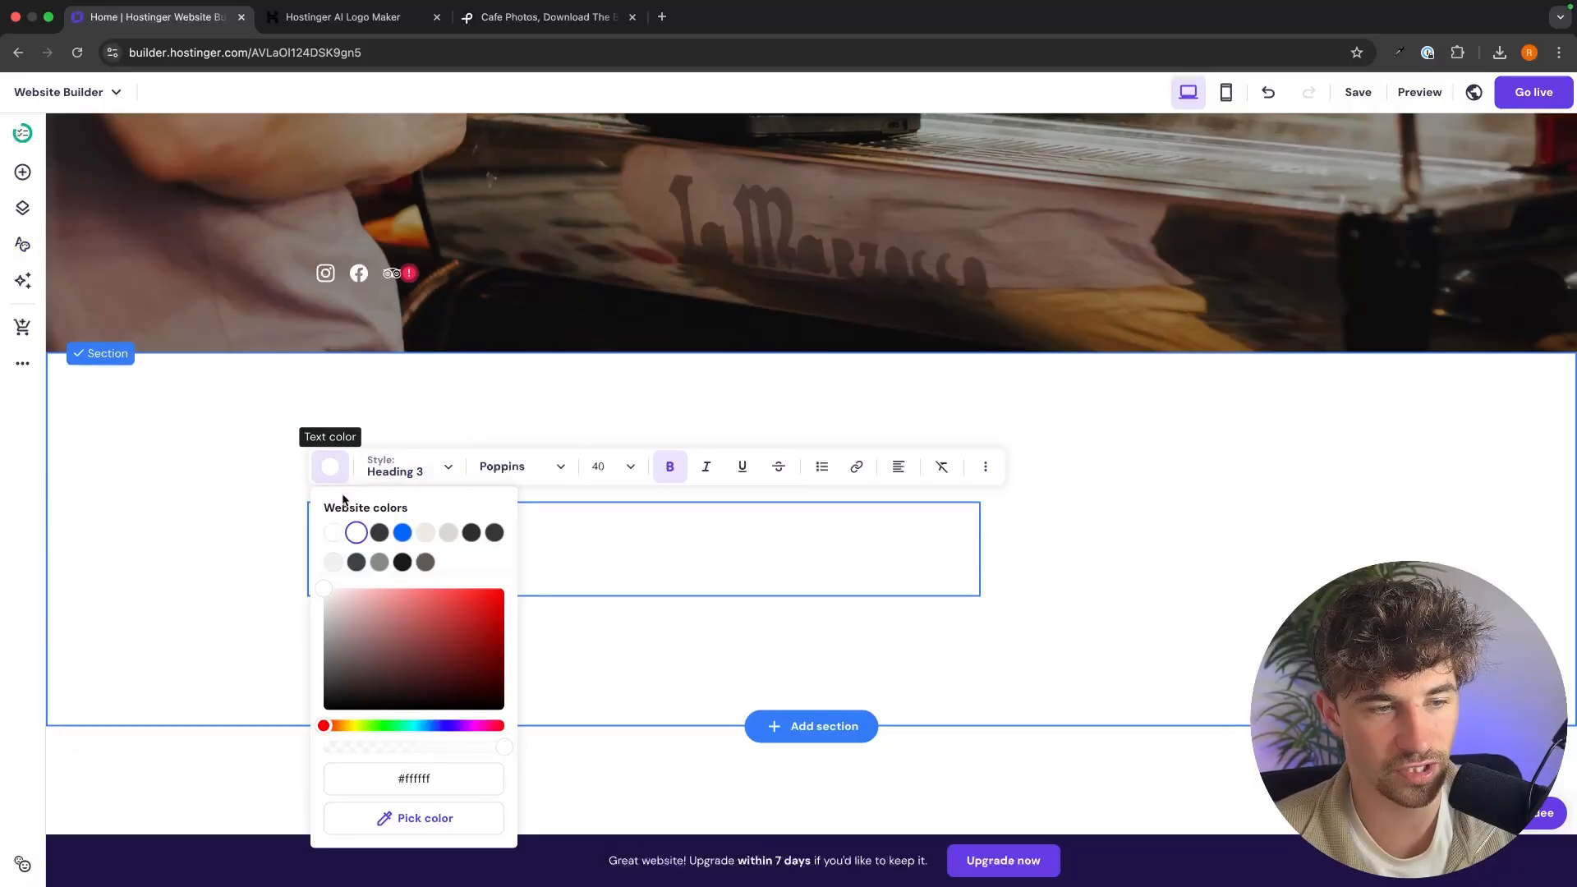
pyautogui.click(493, 532)
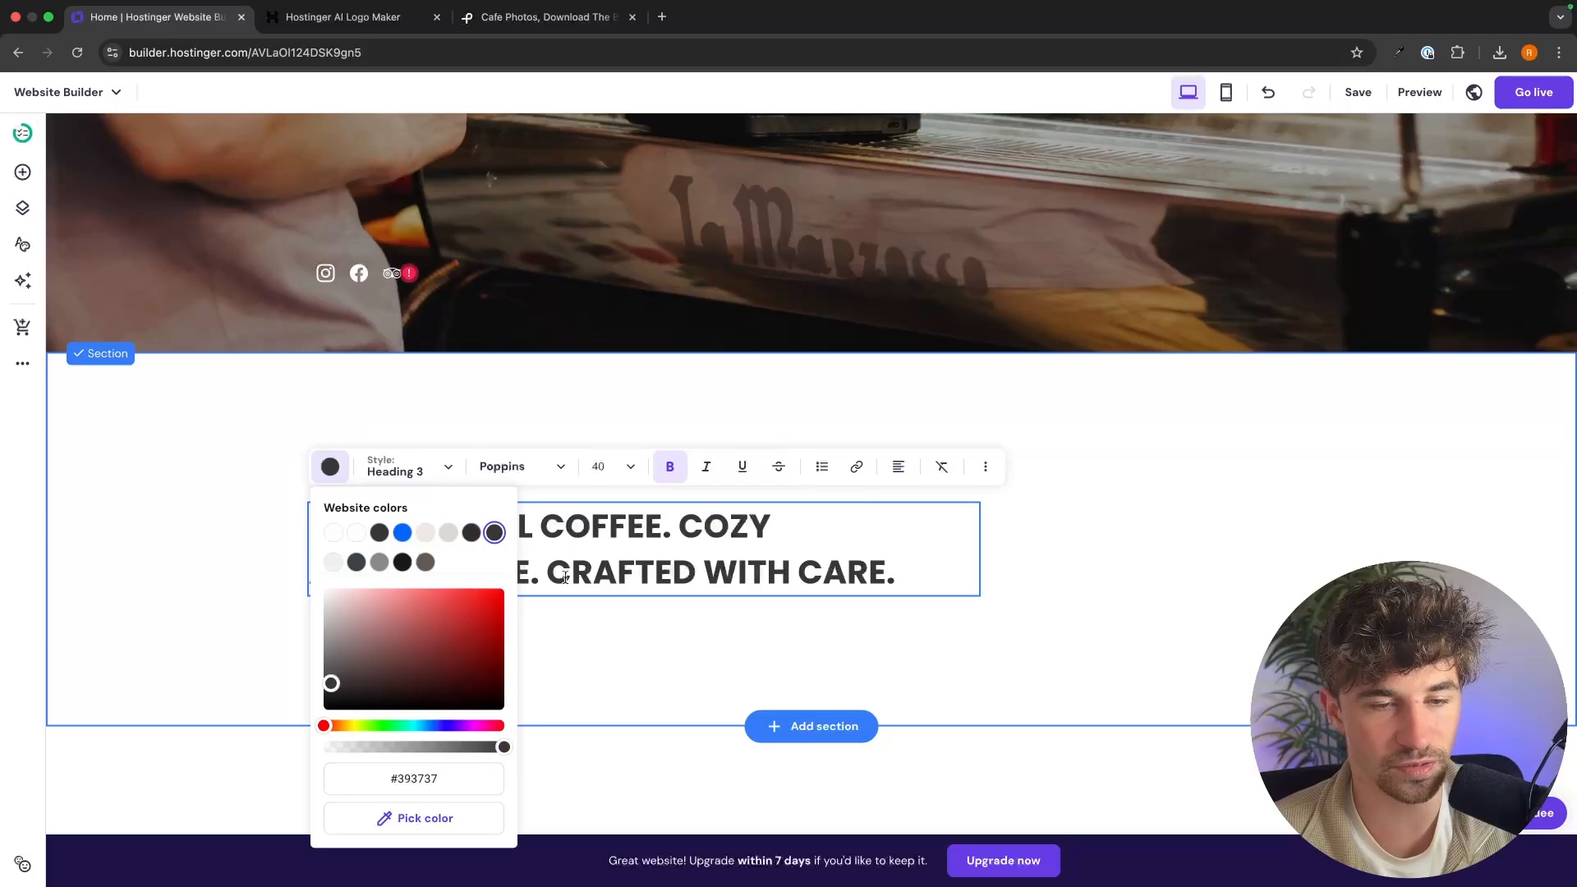
# Undo the heading's text color change and the site-wide near-white color replacement
pyautogui.click(1268, 92)
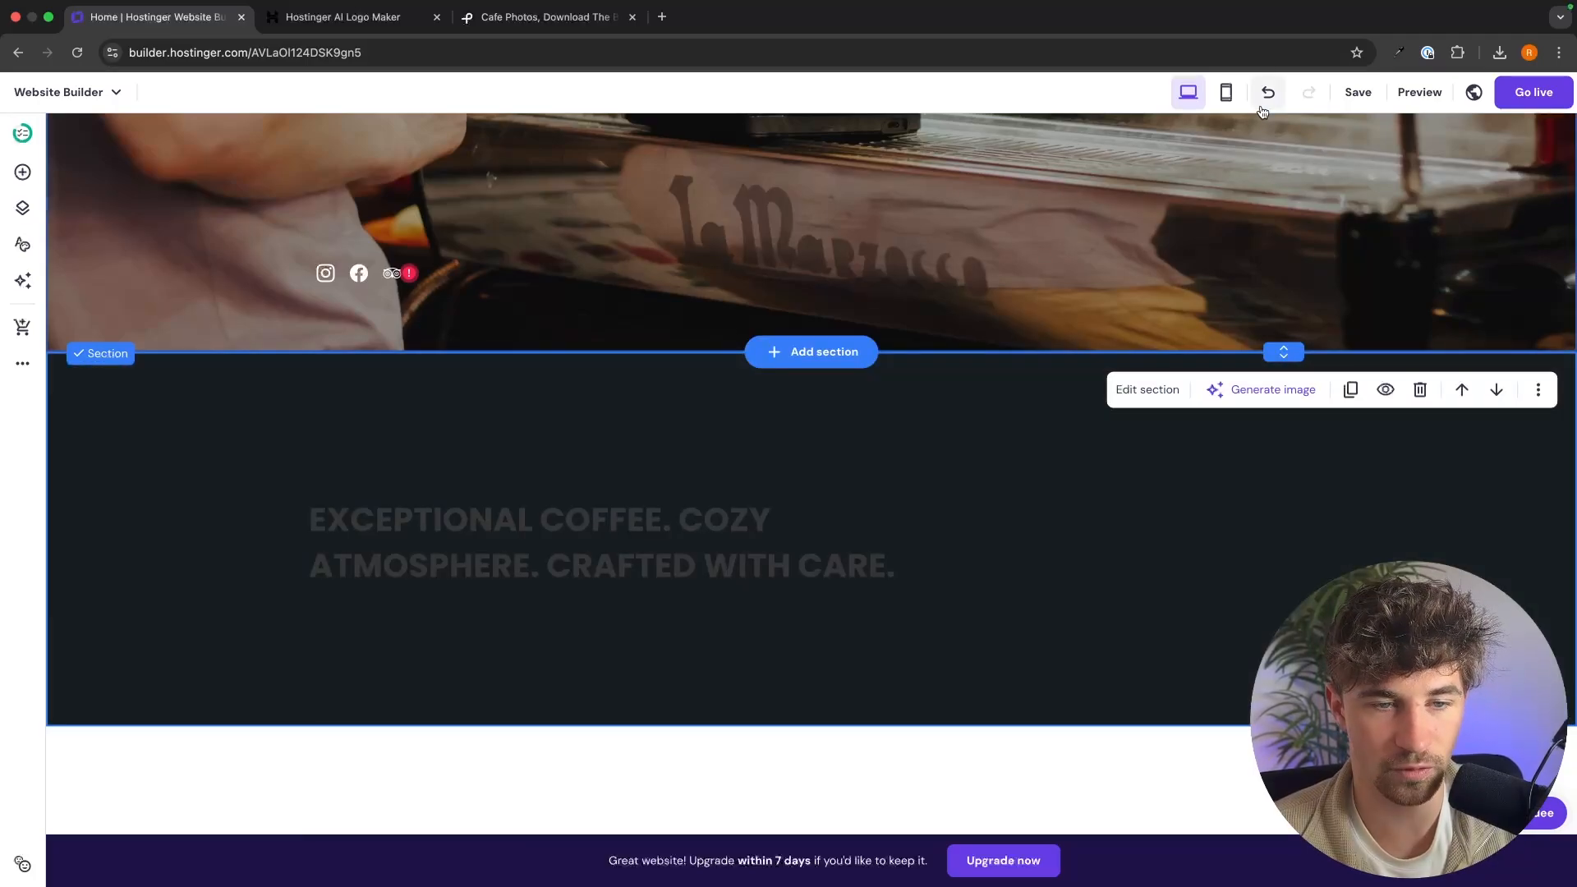
pyautogui.scroll(-10, 1070, 521)
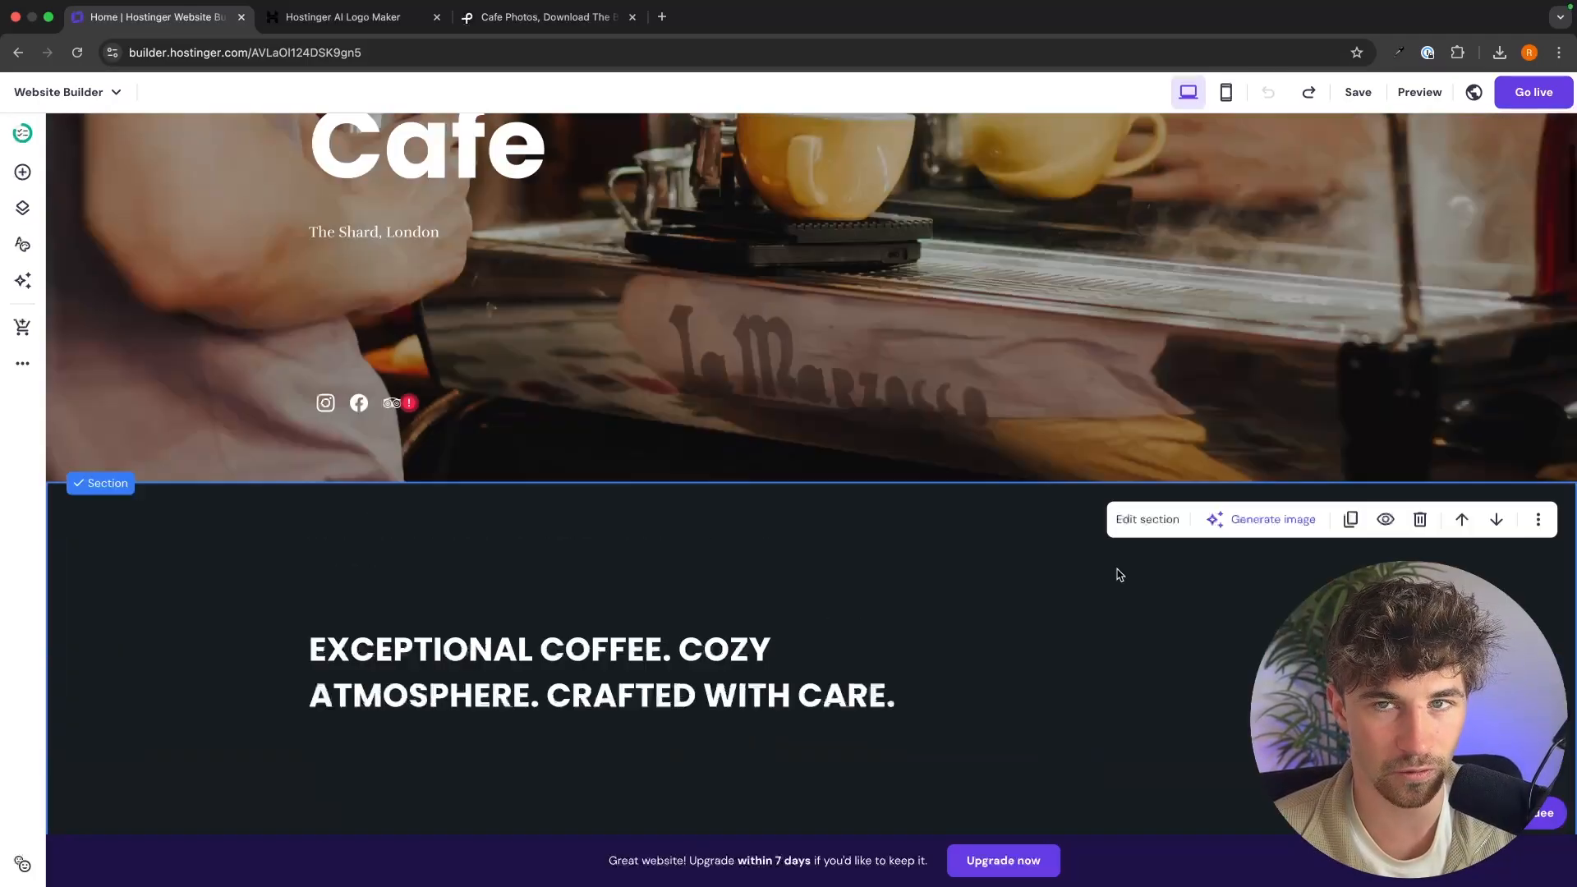
pyautogui.scroll(5, 1119, 574)
pyautogui.scroll(-5, 792, 501)
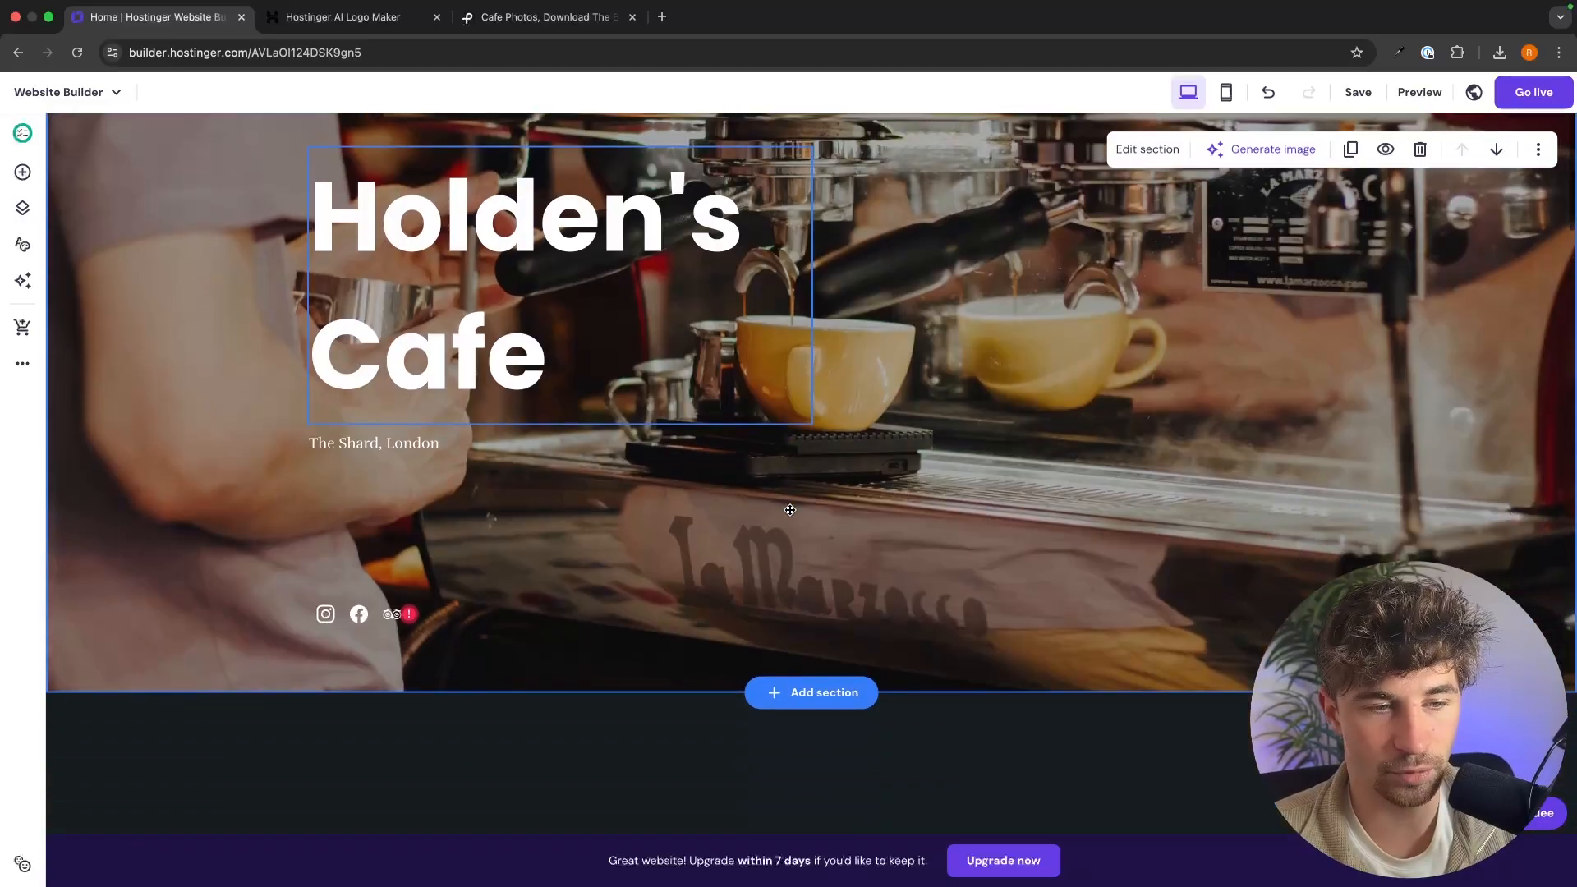
pyautogui.scroll(-10, 791, 514)
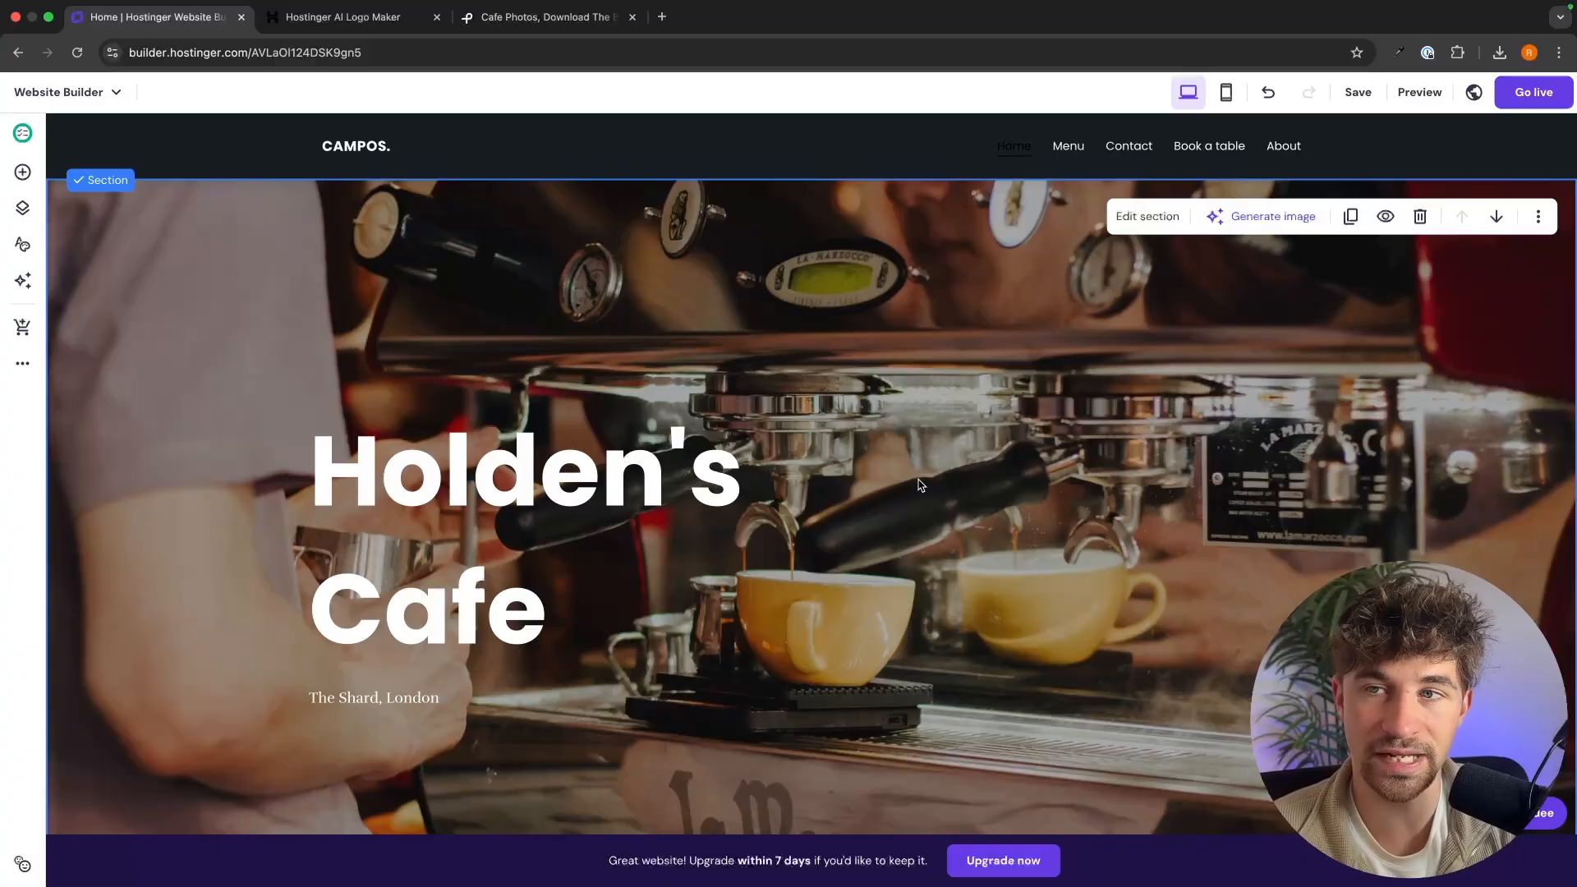
# Save the website and start taking it live by opening the plan upgrade page
pyautogui.click(1357, 92)
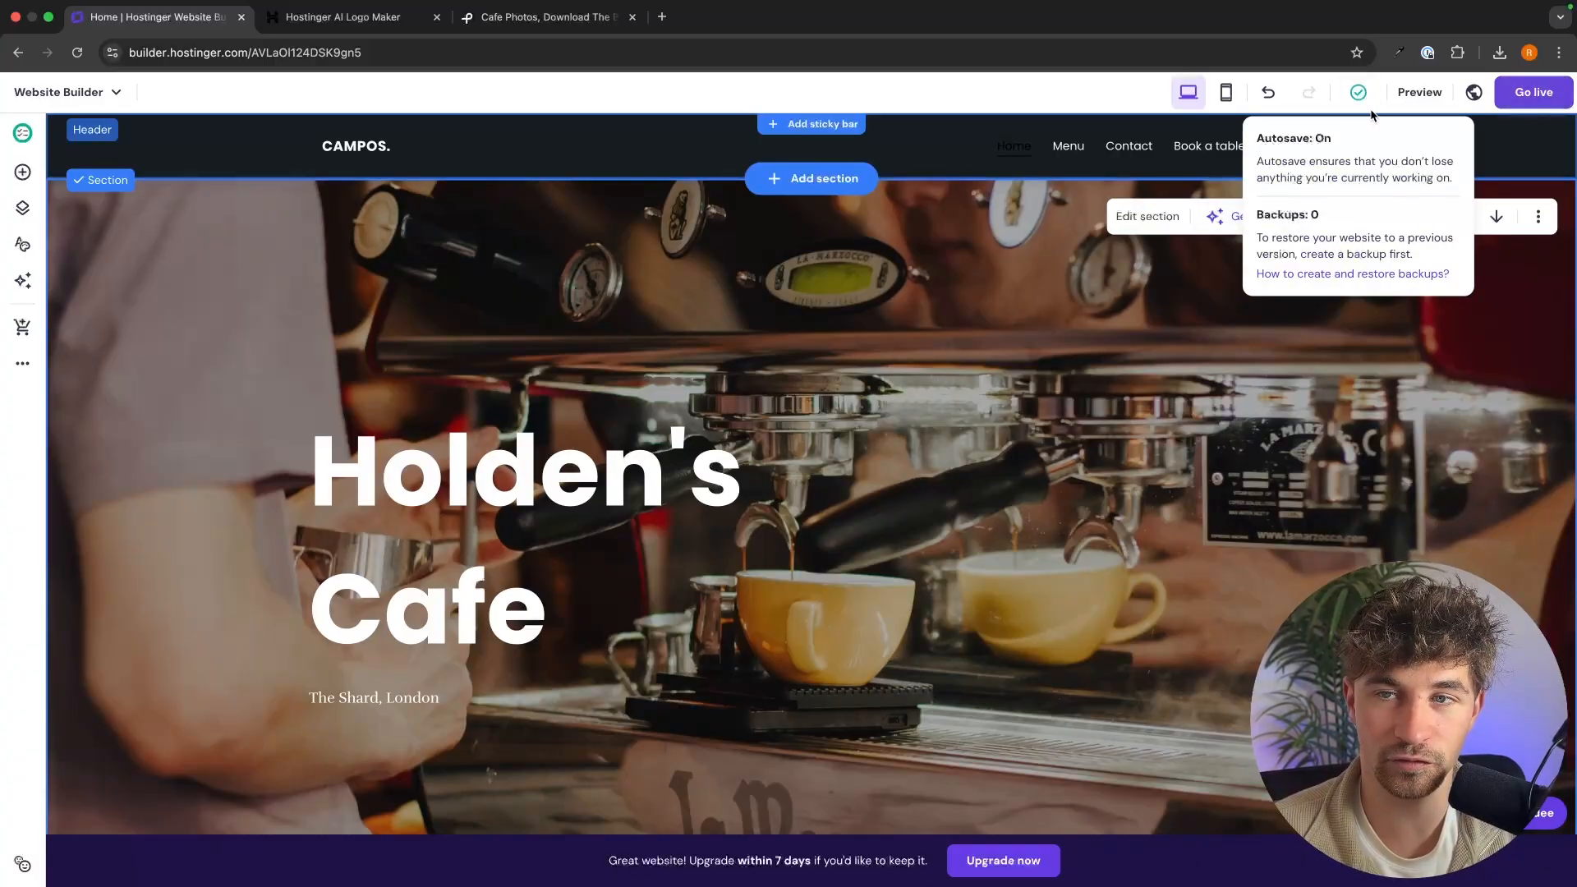
pyautogui.click(1511, 94)
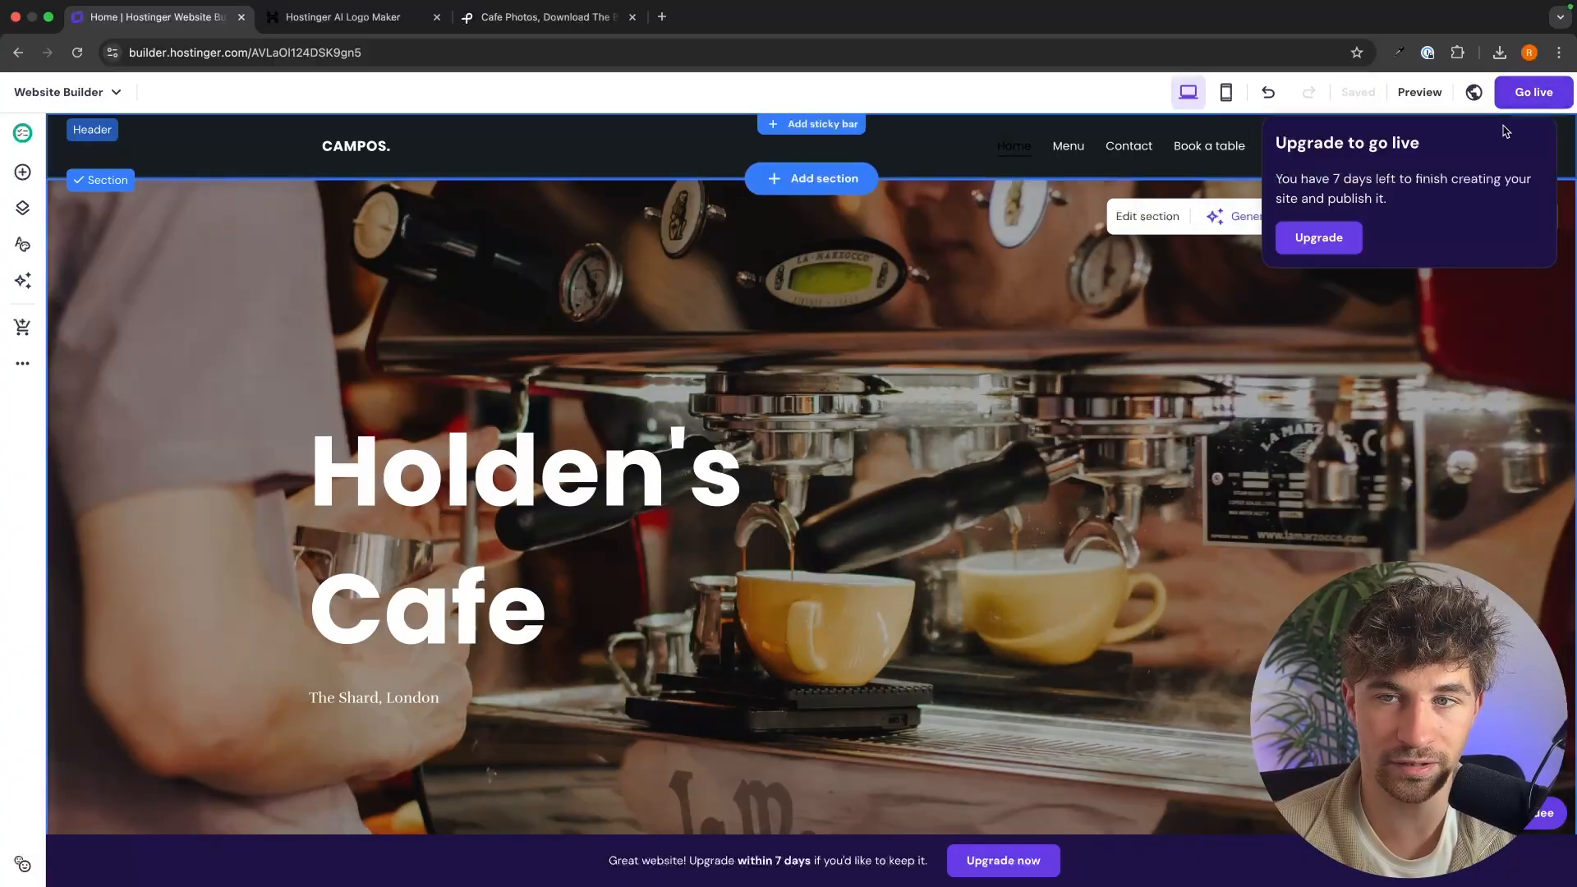
pyautogui.click(1330, 253)
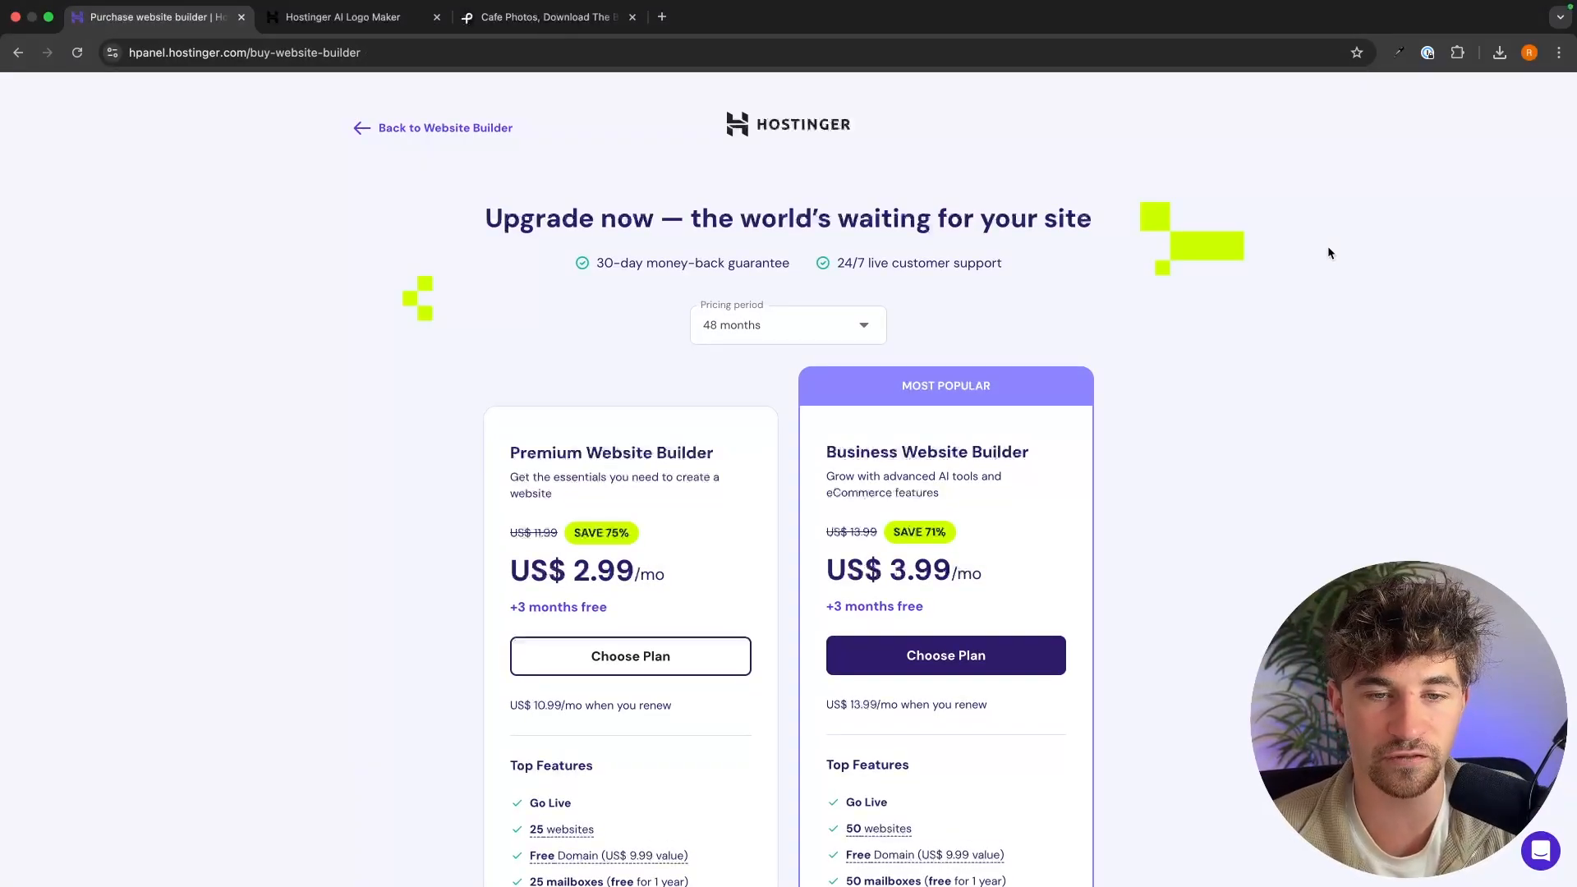
# Expand the full feature lists and compare the Premium and Business Website Builder plans
pyautogui.scroll(-4, 1281, 345)
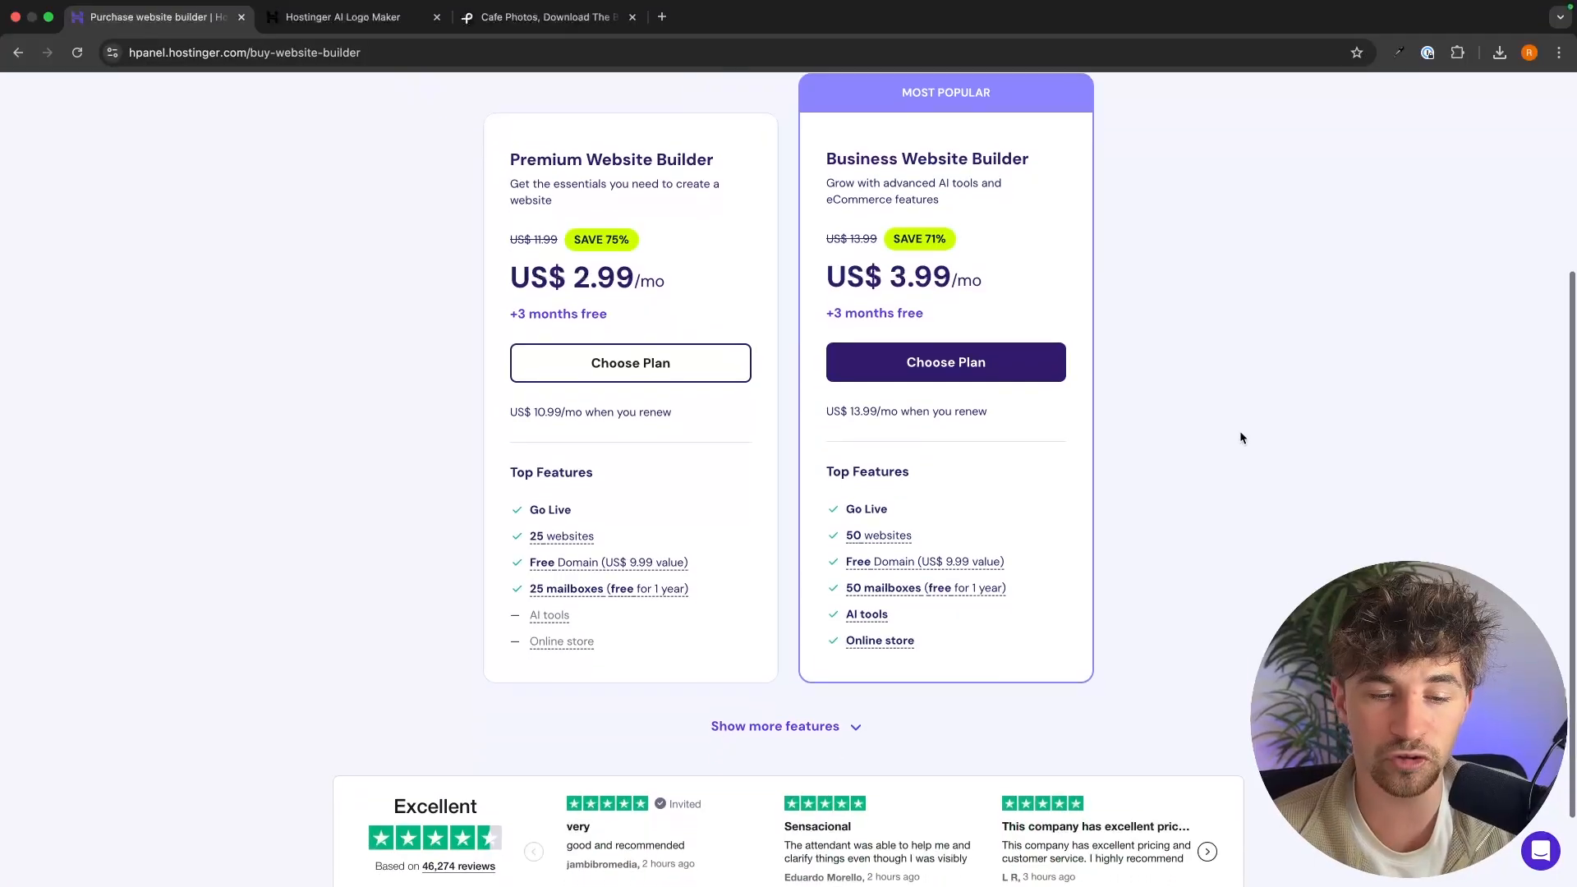
pyautogui.scroll(1, 842, 614)
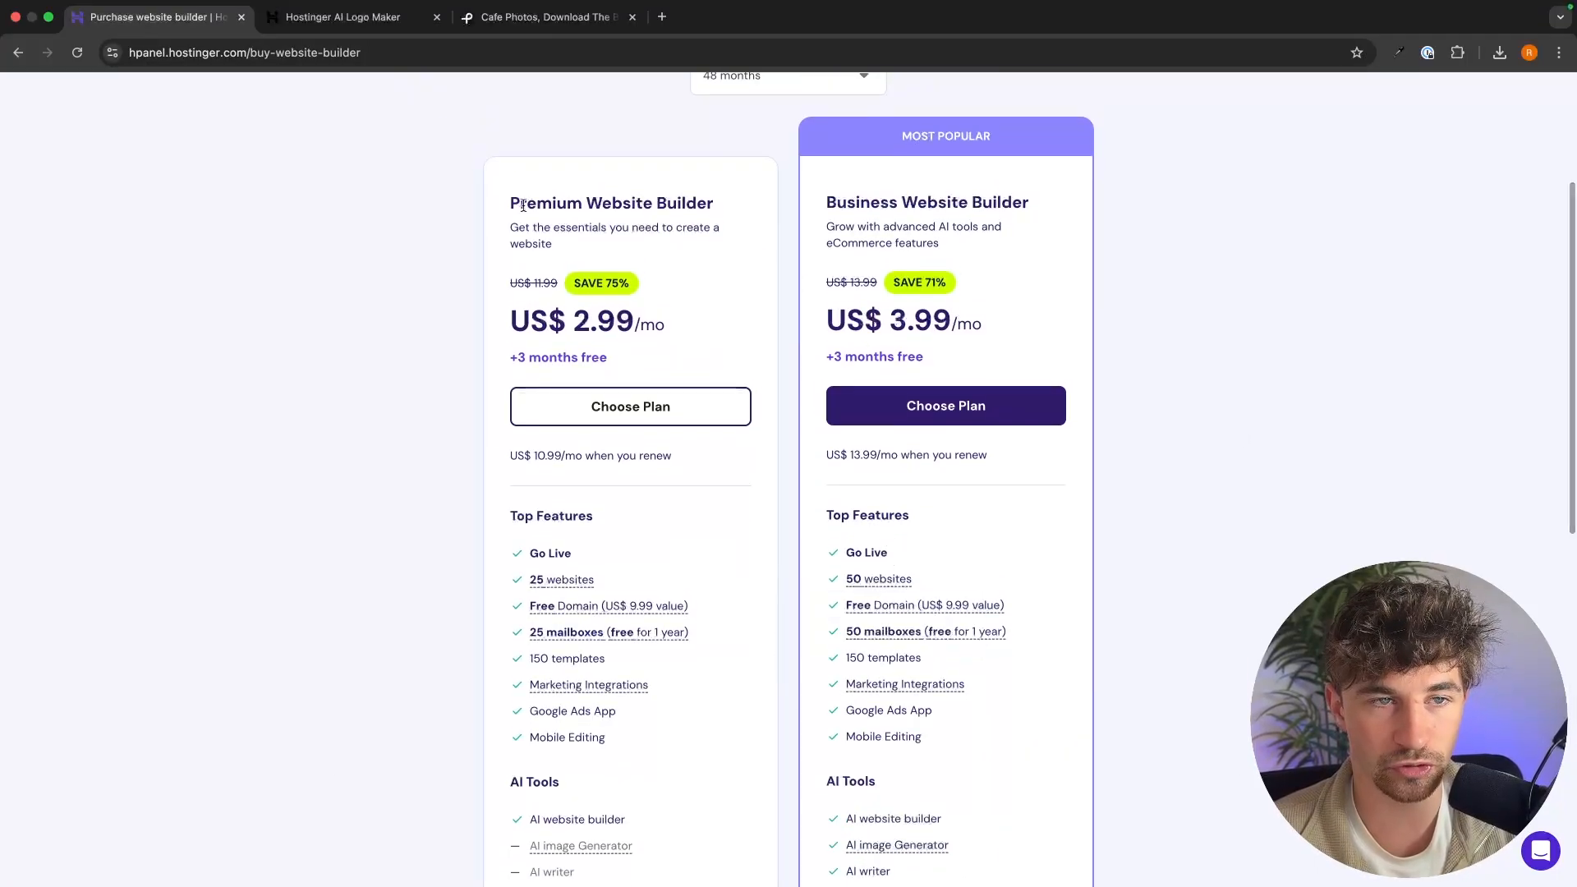
pyautogui.moveTo(511, 204); pyautogui.dragTo(737, 210)
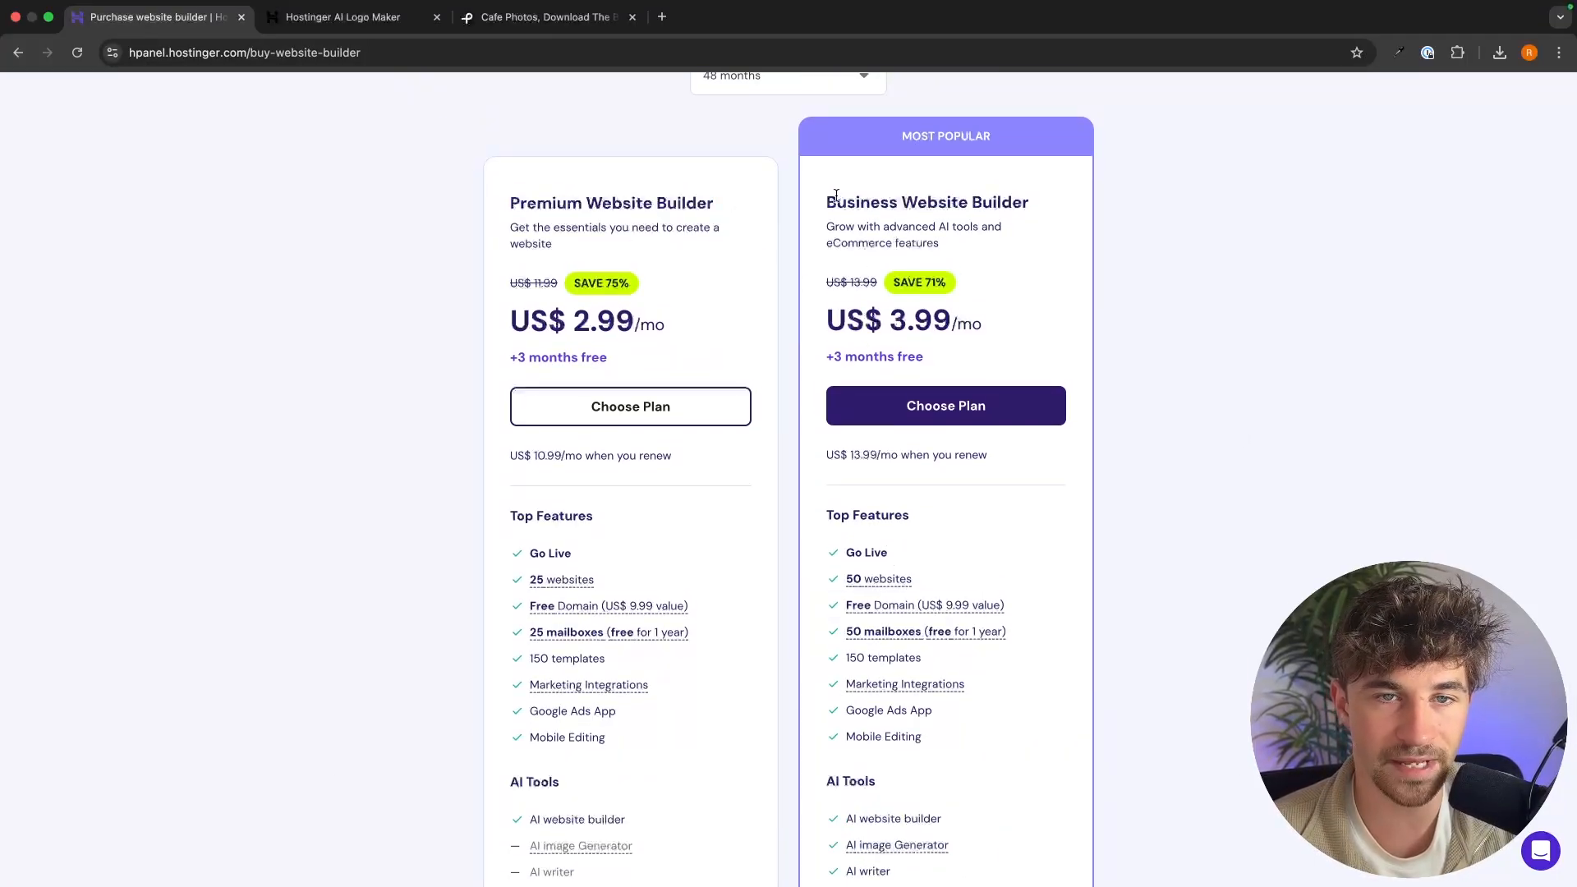
pyautogui.moveTo(831, 202); pyautogui.dragTo(1055, 205)
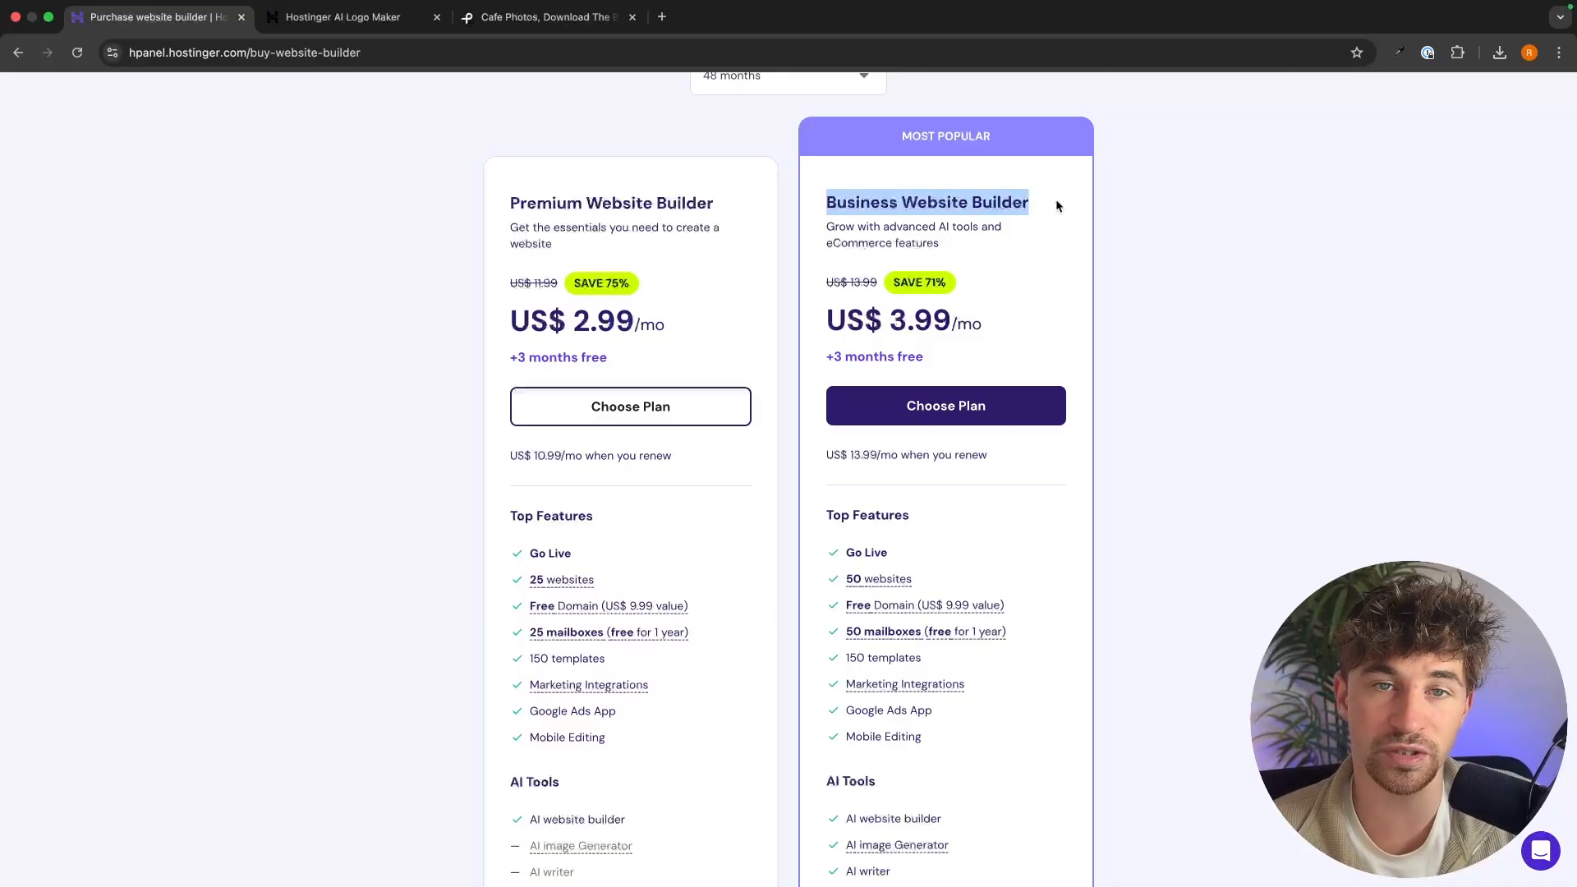
pyautogui.click(1064, 209)
# Examine the online store and AI tools features included in the Business Website Builder plan
pyautogui.scroll(-10, 1084, 263)
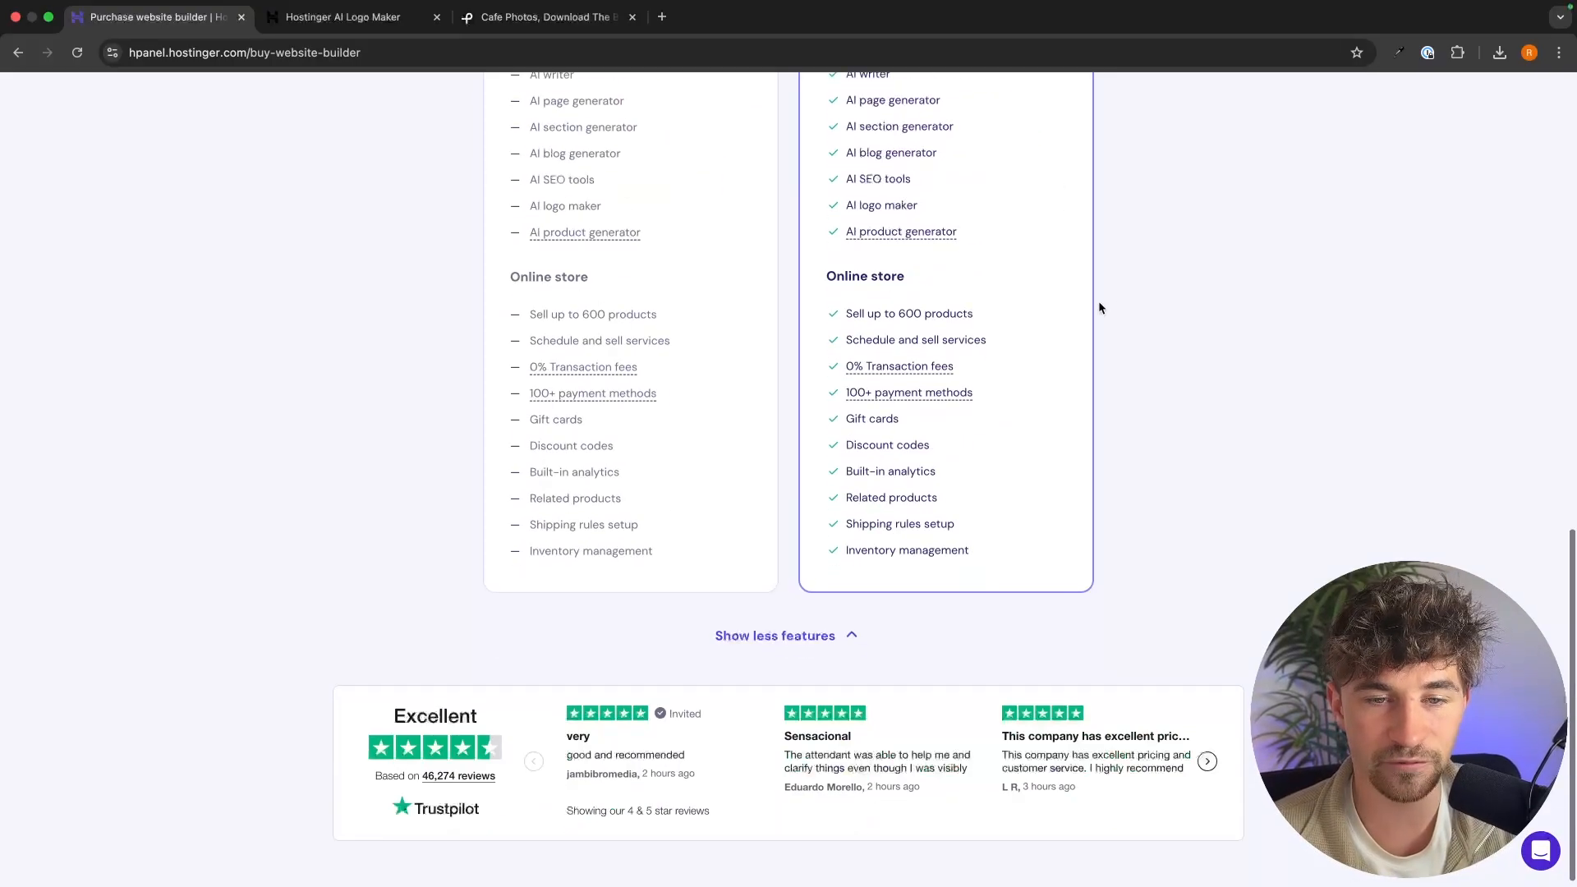
pyautogui.moveTo(796, 303); pyautogui.dragTo(1049, 586)
pyautogui.click(1092, 524)
pyautogui.scroll(5, 1094, 526)
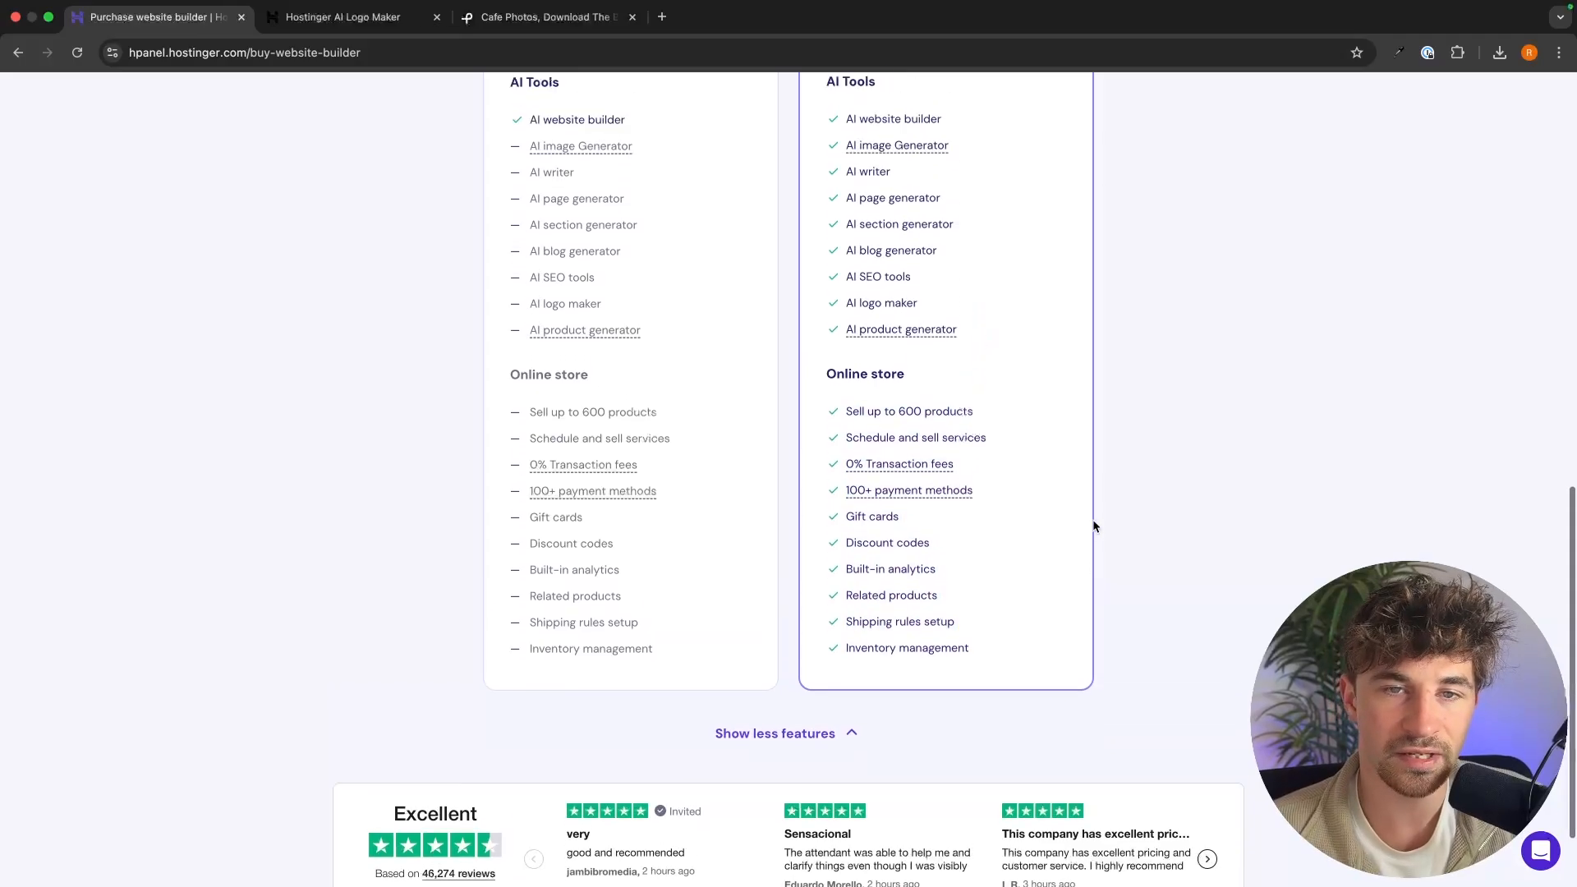
pyautogui.moveTo(827, 440); pyautogui.dragTo(996, 668)
pyautogui.click(1062, 600)
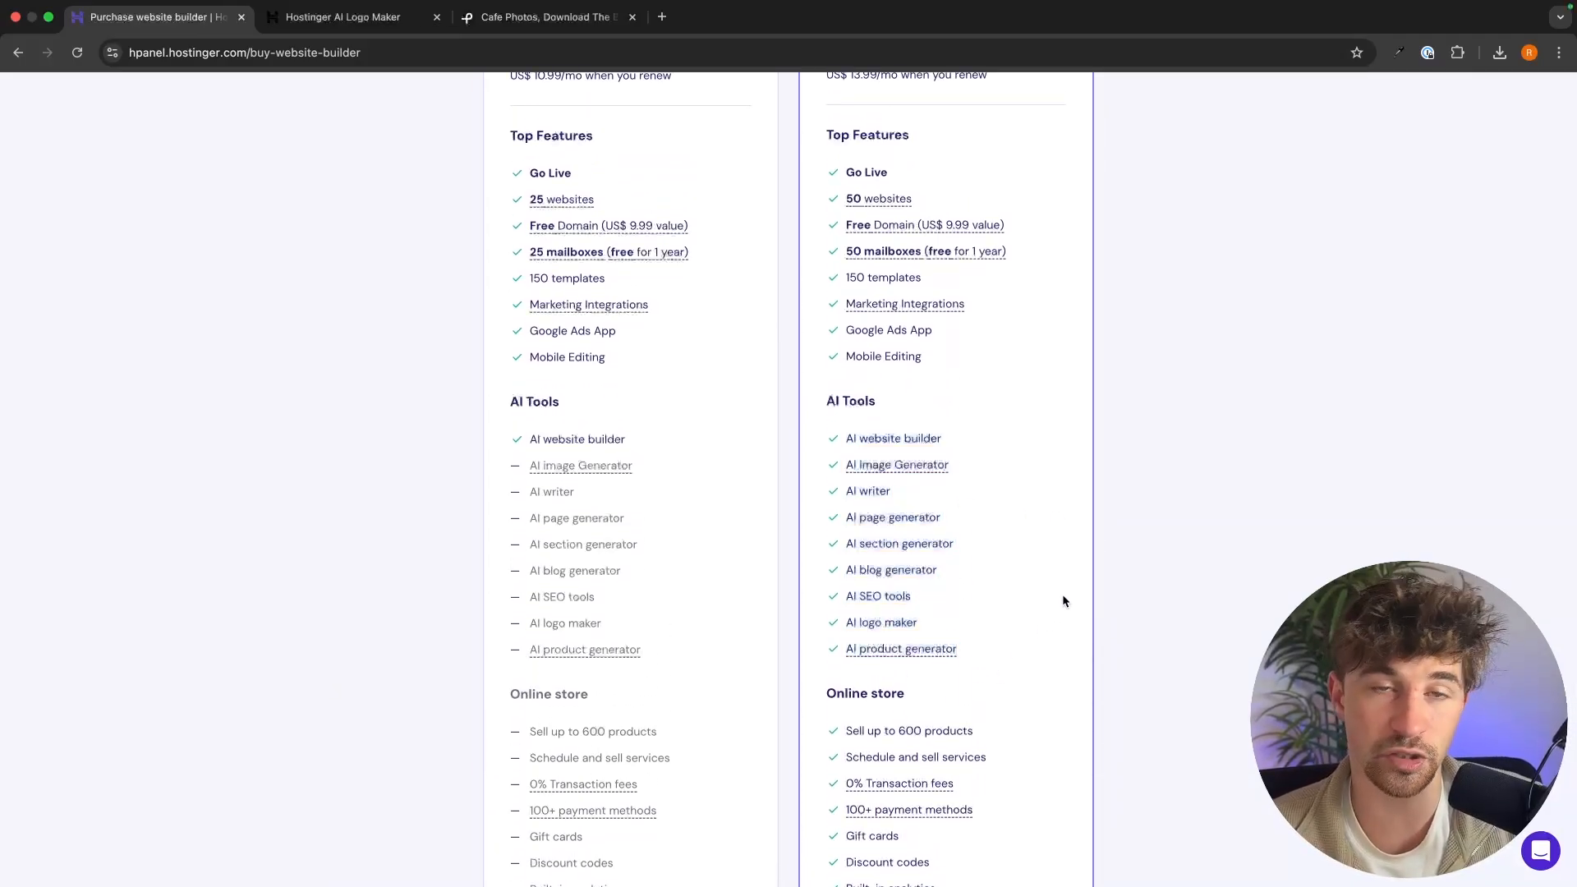
# Check the Premium Website Builder plan's top features and monthly price for the 48-month period
pyautogui.scroll(2, 1083, 522)
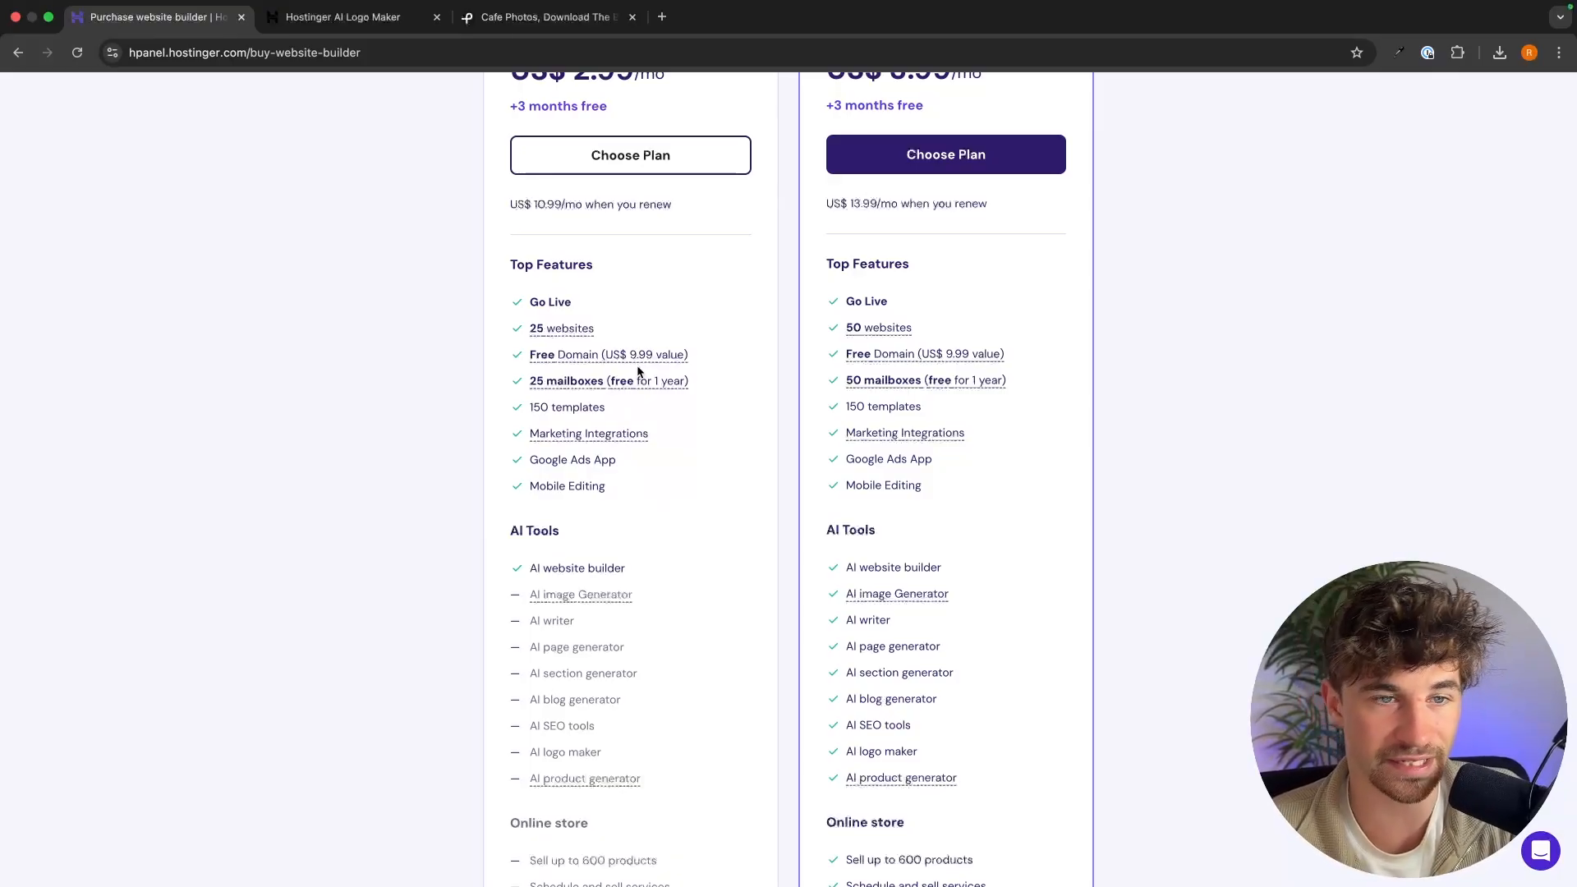
pyautogui.scroll(4, 638, 371)
pyautogui.moveTo(496, 383); pyautogui.dragTo(685, 383)
pyautogui.click(731, 335)
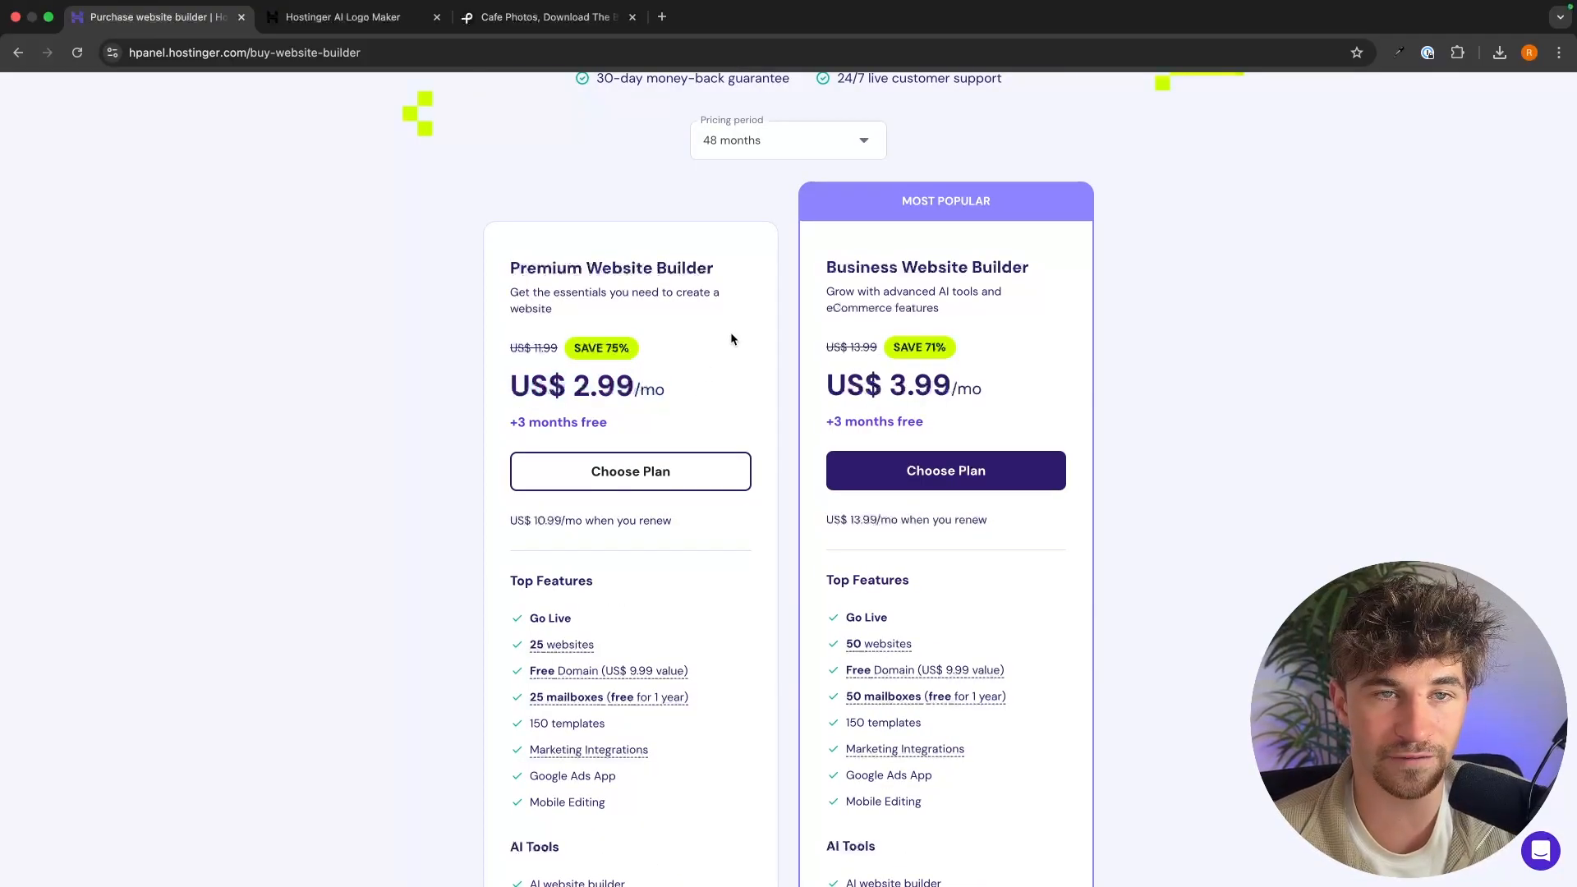
# Set the pricing period to 1 month and check the Premium plan's monthly price
pyautogui.click(744, 146)
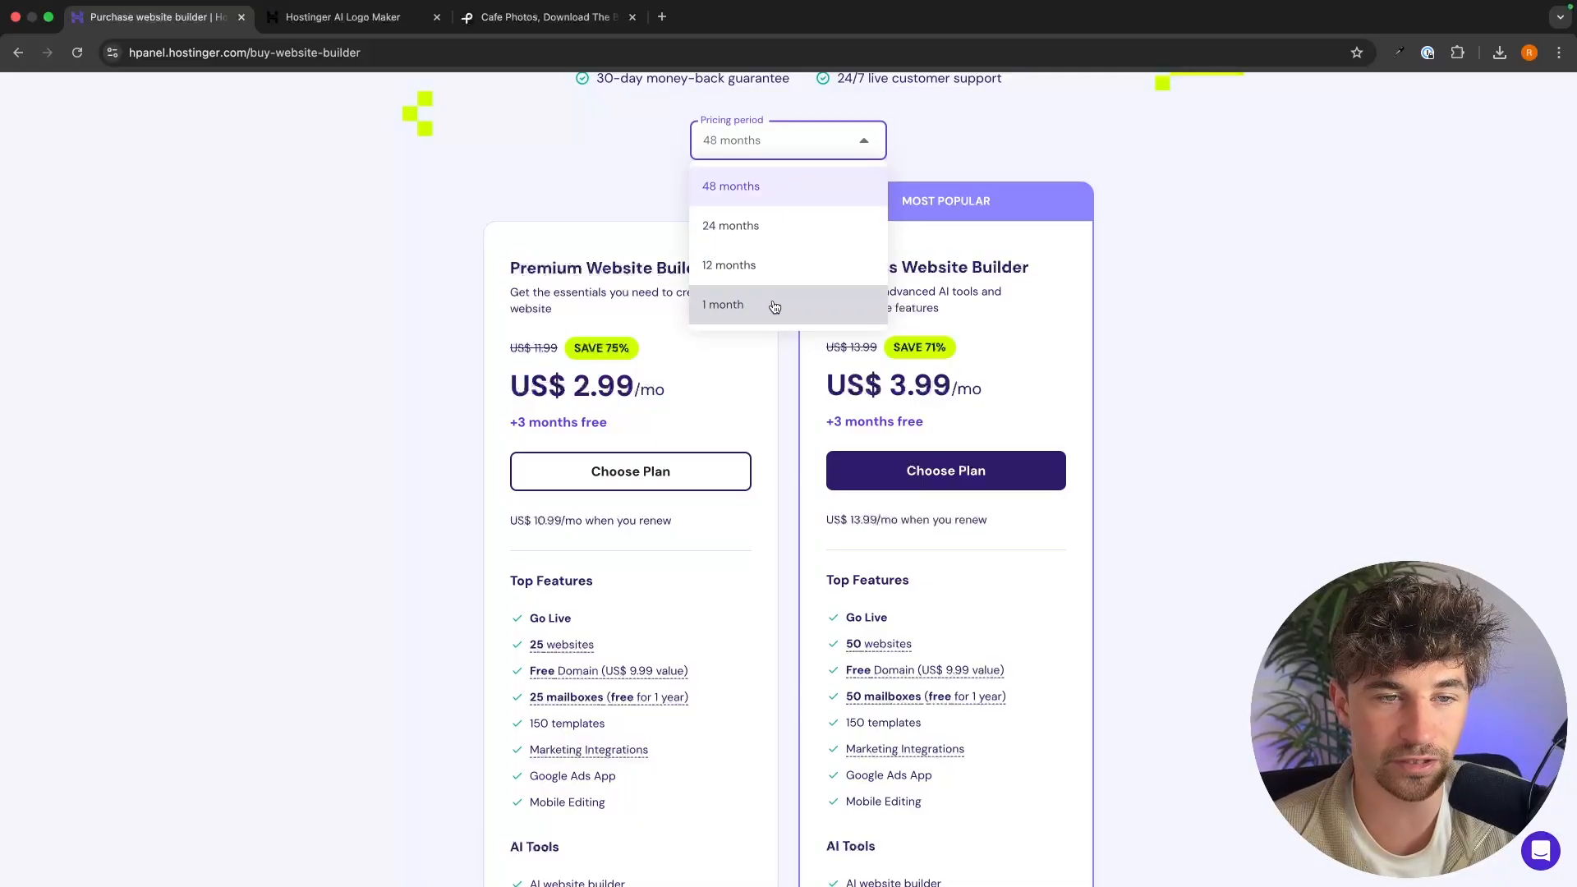
pyautogui.click(775, 306)
pyautogui.moveTo(496, 372); pyautogui.dragTo(737, 367)
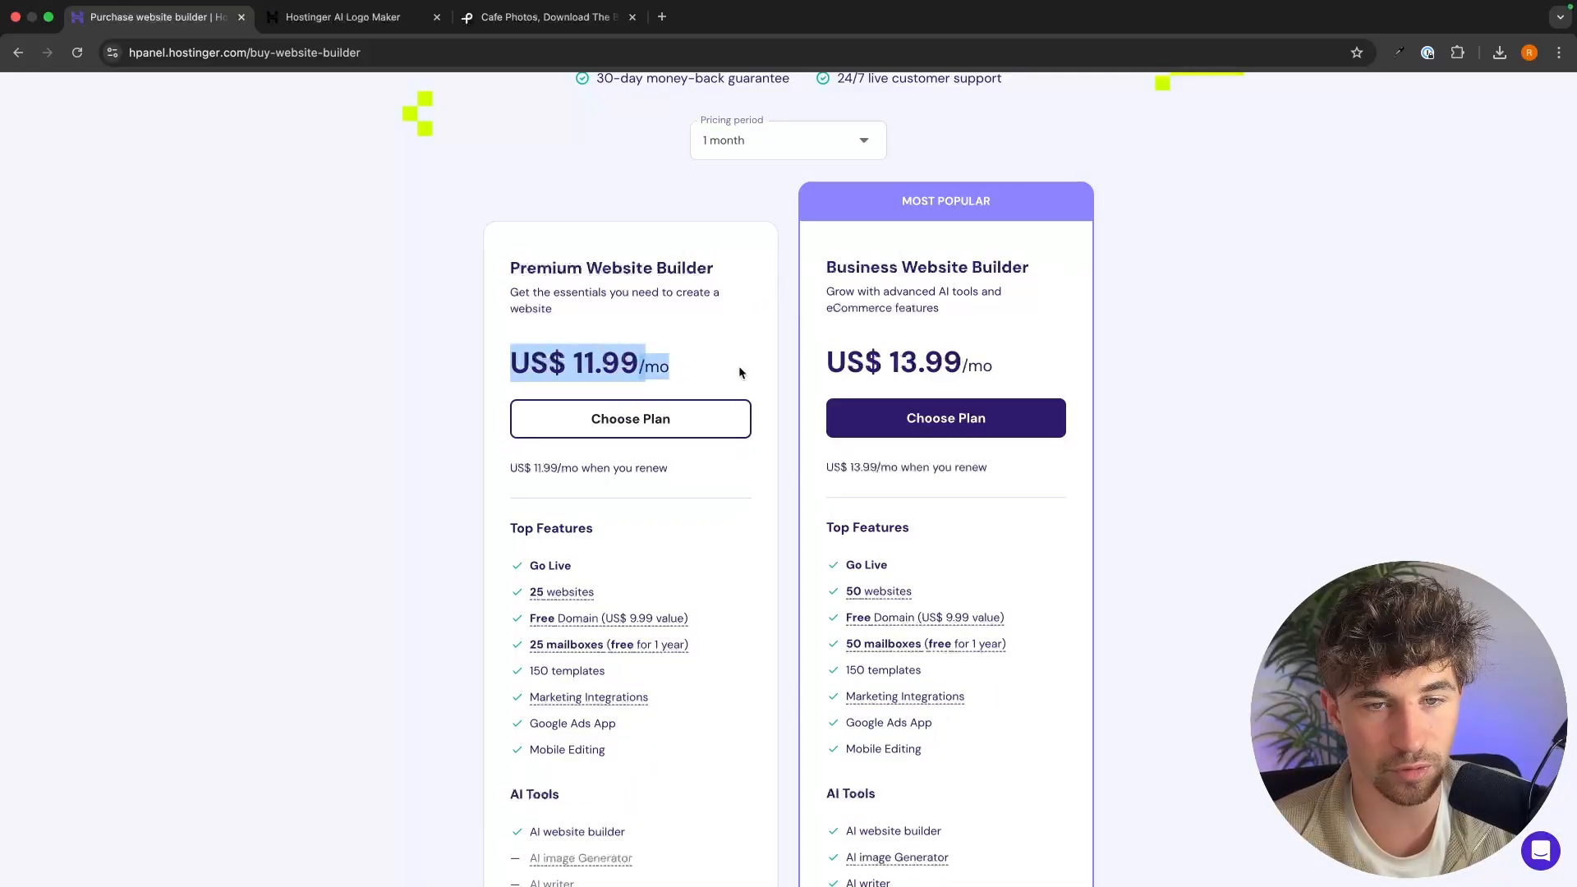
pyautogui.click(693, 366)
pyautogui.tripleClick(562, 351)
pyautogui.moveTo(489, 365); pyautogui.dragTo(711, 364)
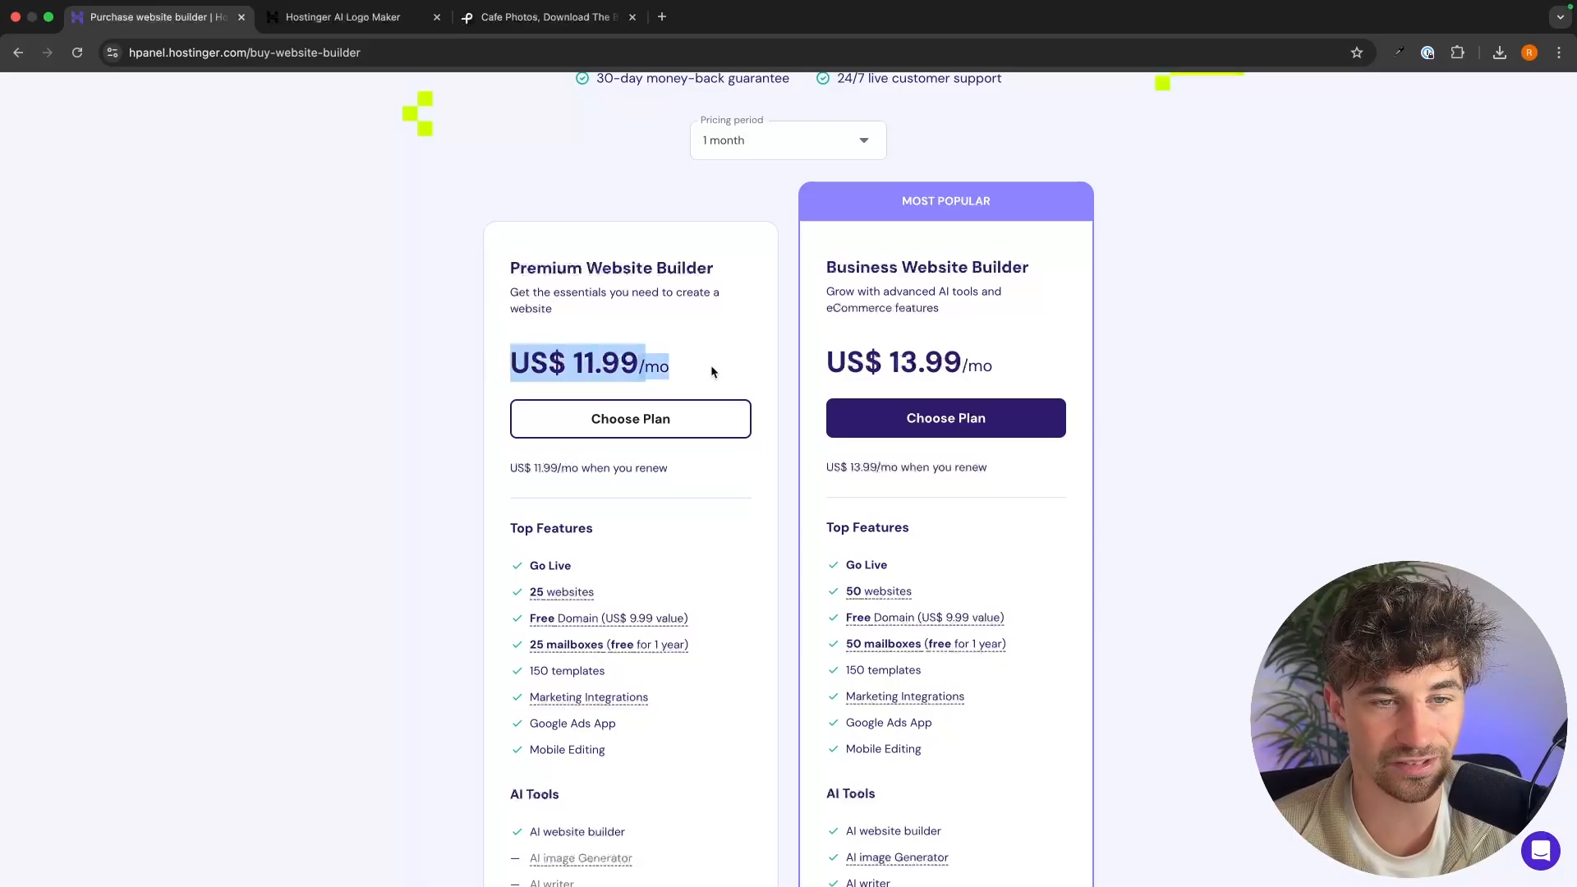
pyautogui.click(711, 365)
# Set the pricing period to 12 months and check the Premium plan's renewal price
pyautogui.scroll(1, 759, 194)
pyautogui.click(759, 148)
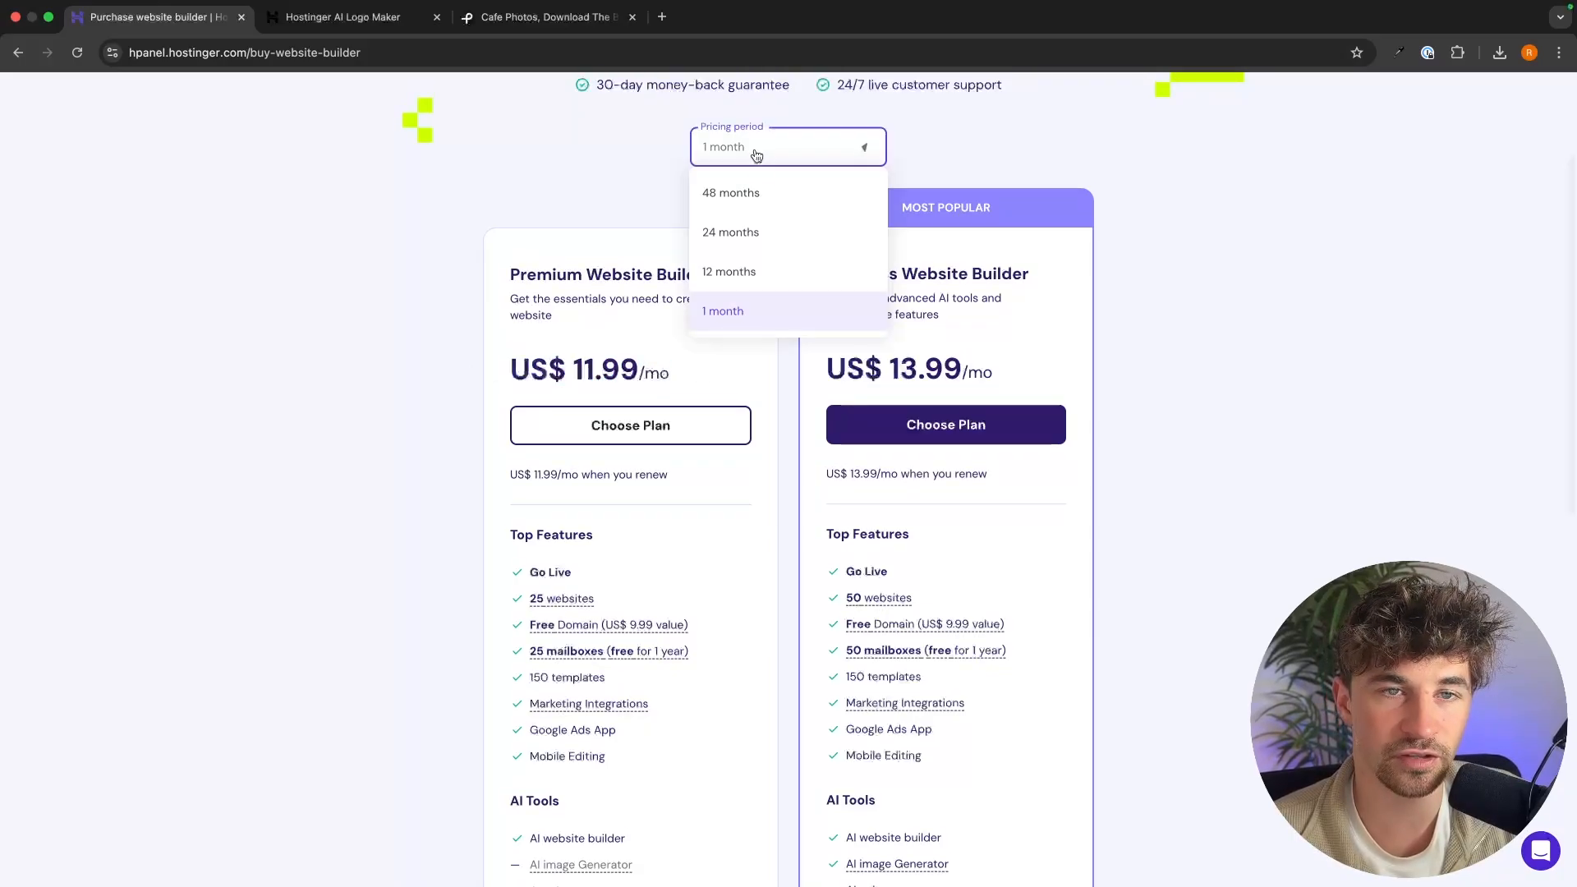
pyautogui.click(739, 277)
pyautogui.scroll(-1, 739, 274)
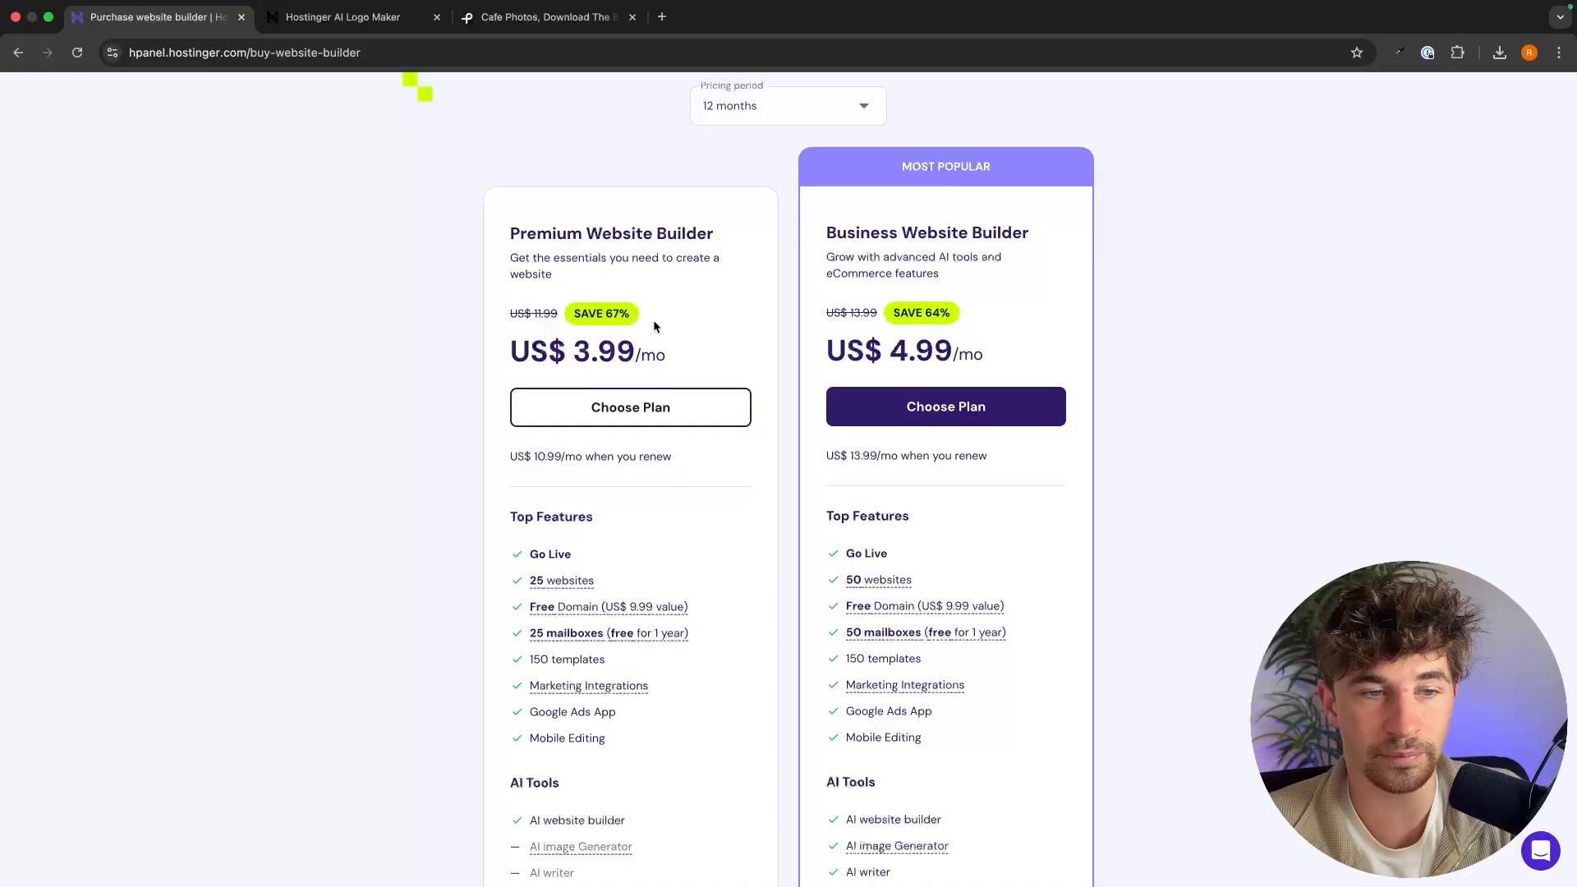
pyautogui.moveTo(506, 454); pyautogui.dragTo(727, 466)
pyautogui.click(673, 472)
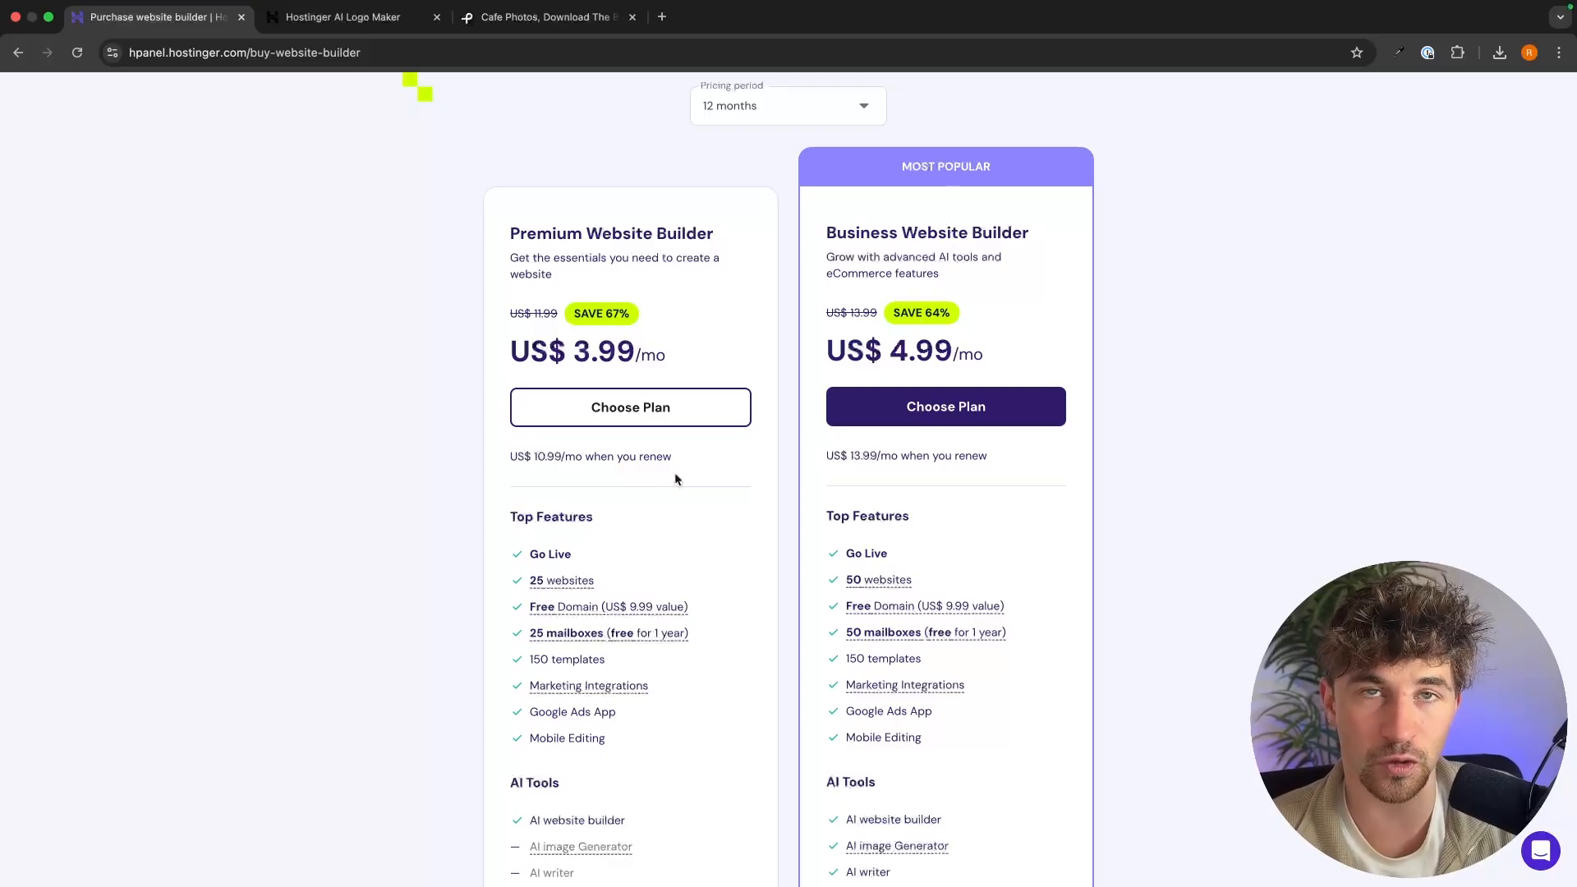
# Set the pricing period to 48 months and check the Premium plan's discounted monthly price
pyautogui.click(769, 100)
pyautogui.click(765, 146)
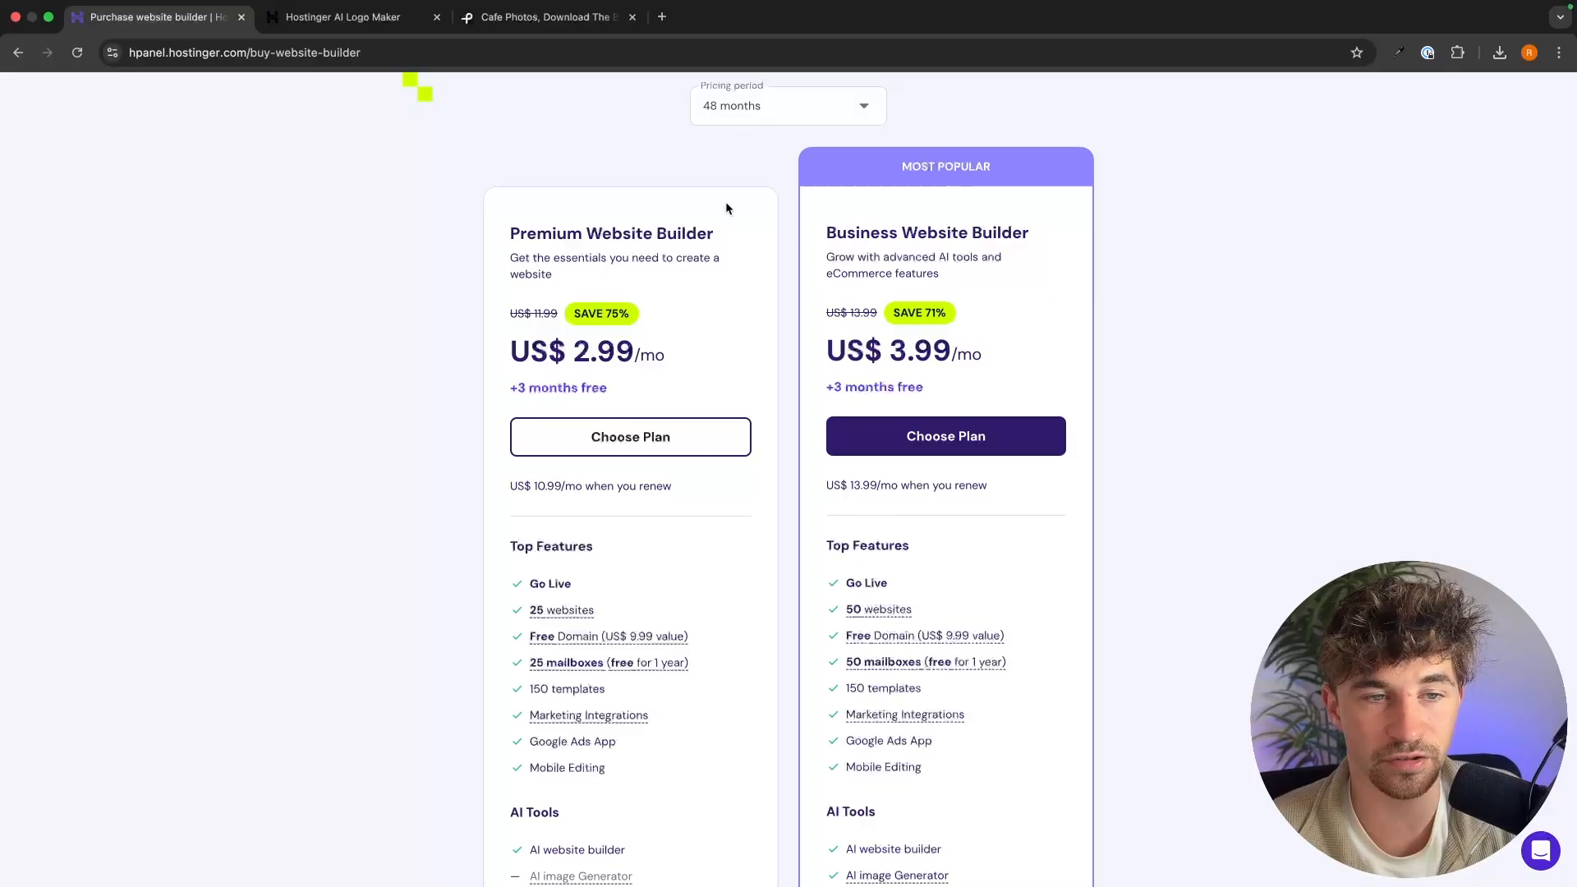
pyautogui.moveTo(490, 346); pyautogui.dragTo(432, 347)
pyautogui.click(643, 326)
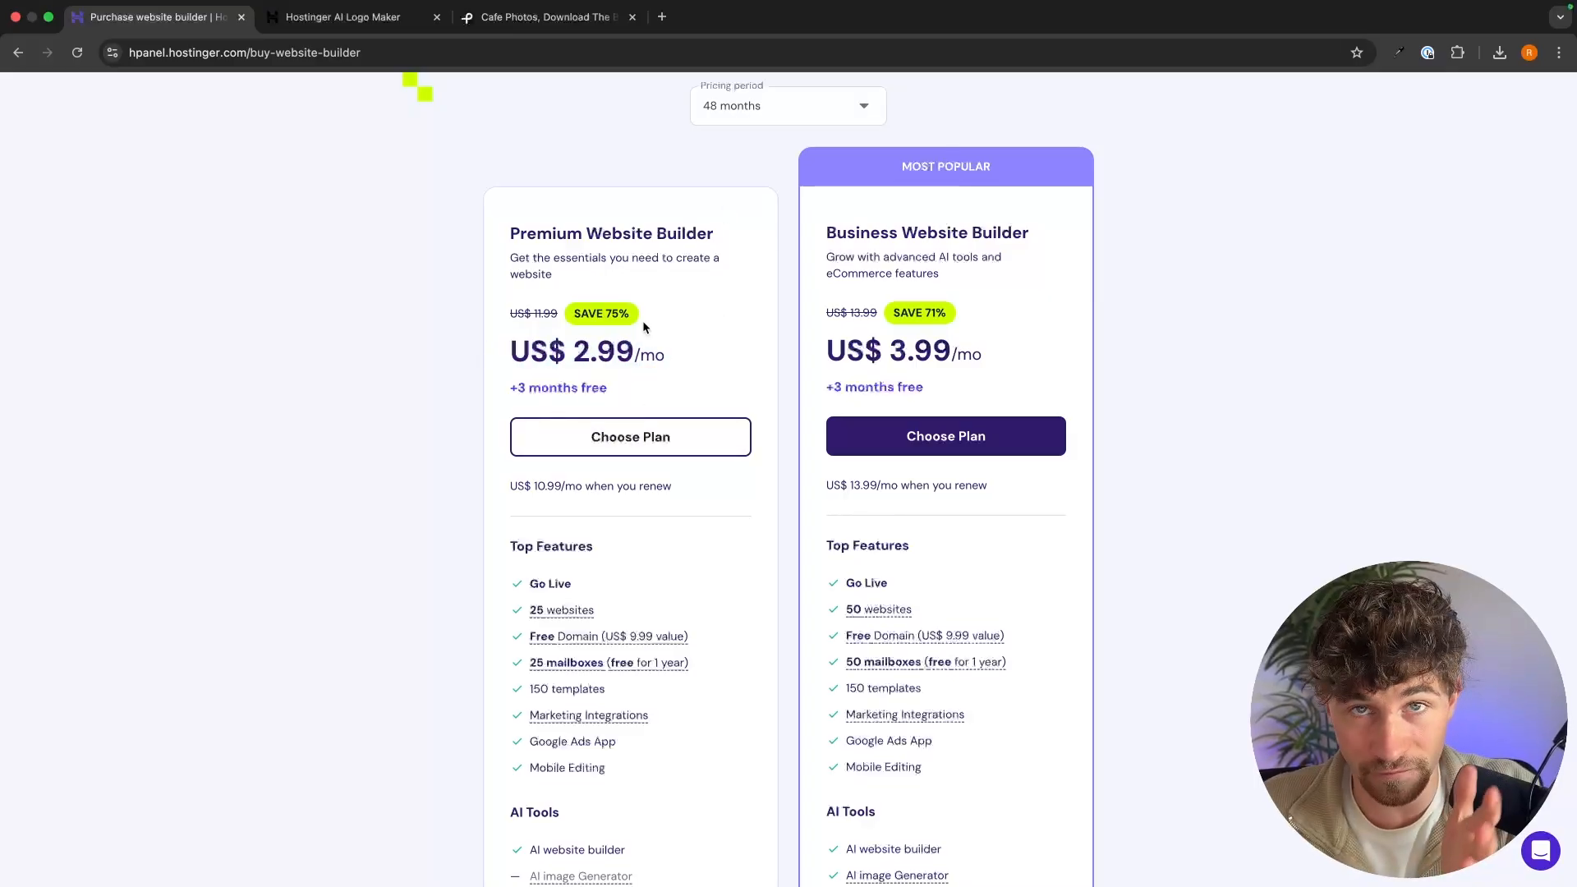
# Check the Premium plan's 48-month renewal price, compare it with the 12-month pricing, and return the pricing period to 48 months
pyautogui.moveTo(497, 486); pyautogui.dragTo(680, 484)
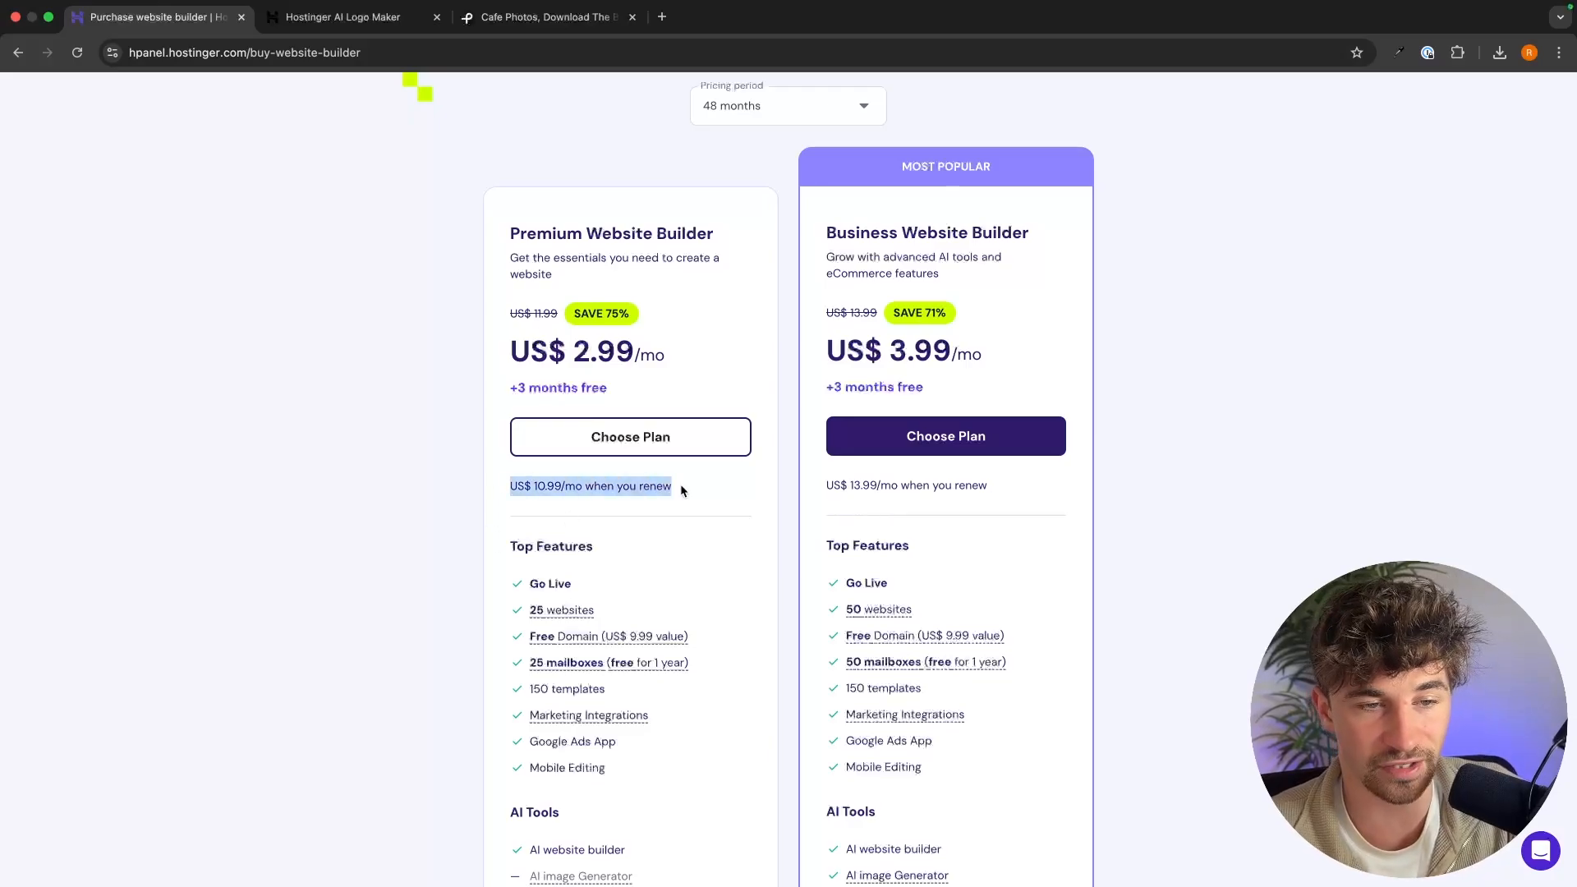
pyautogui.click(678, 484)
pyautogui.click(820, 105)
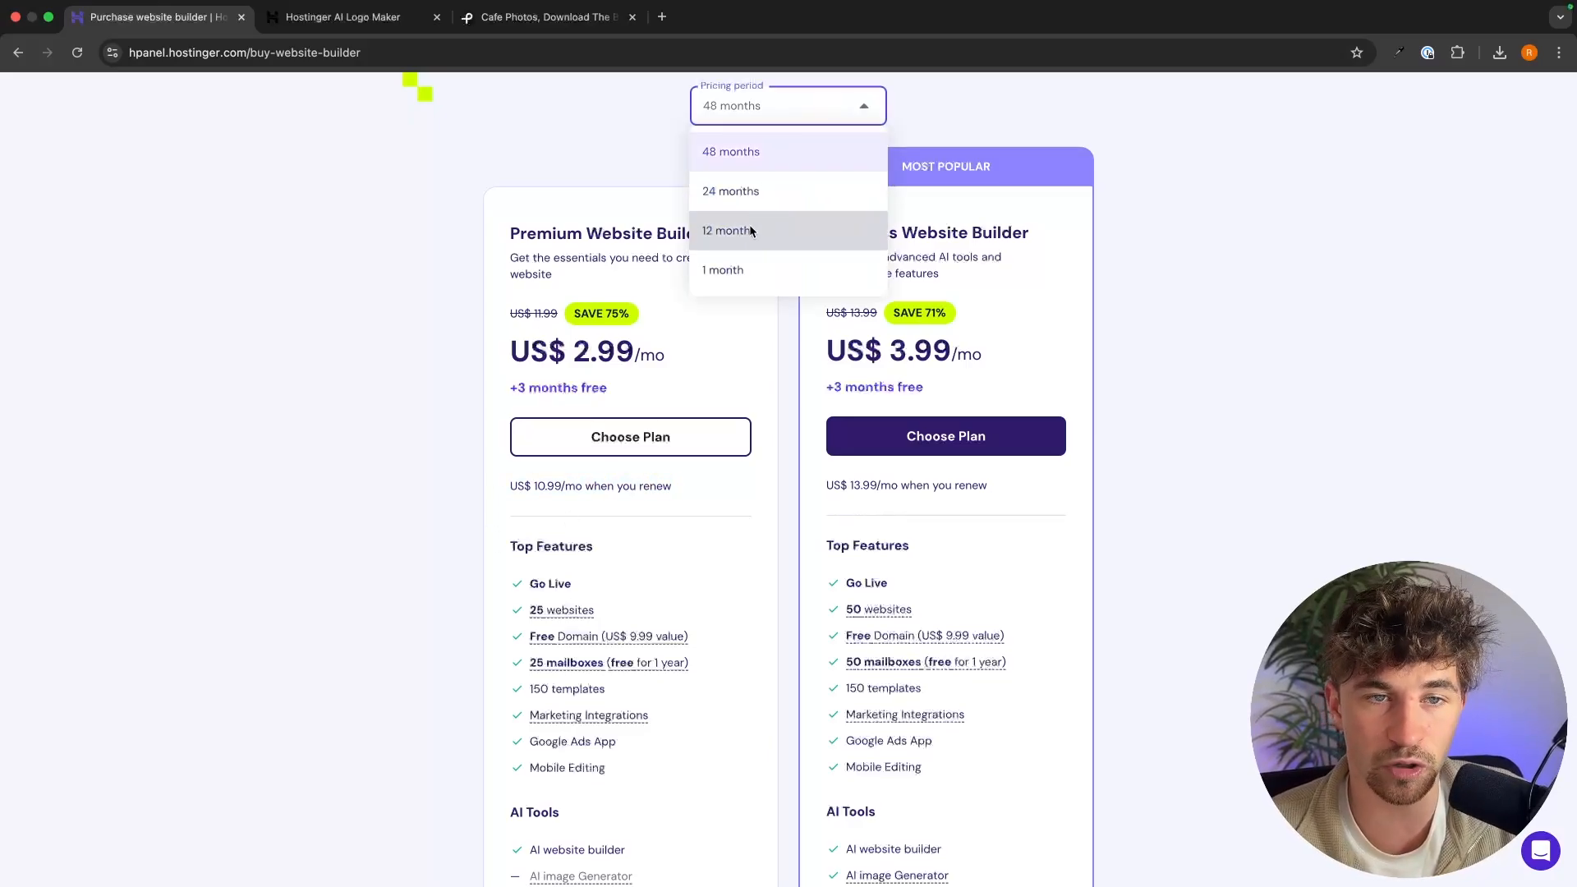
pyautogui.click(778, 231)
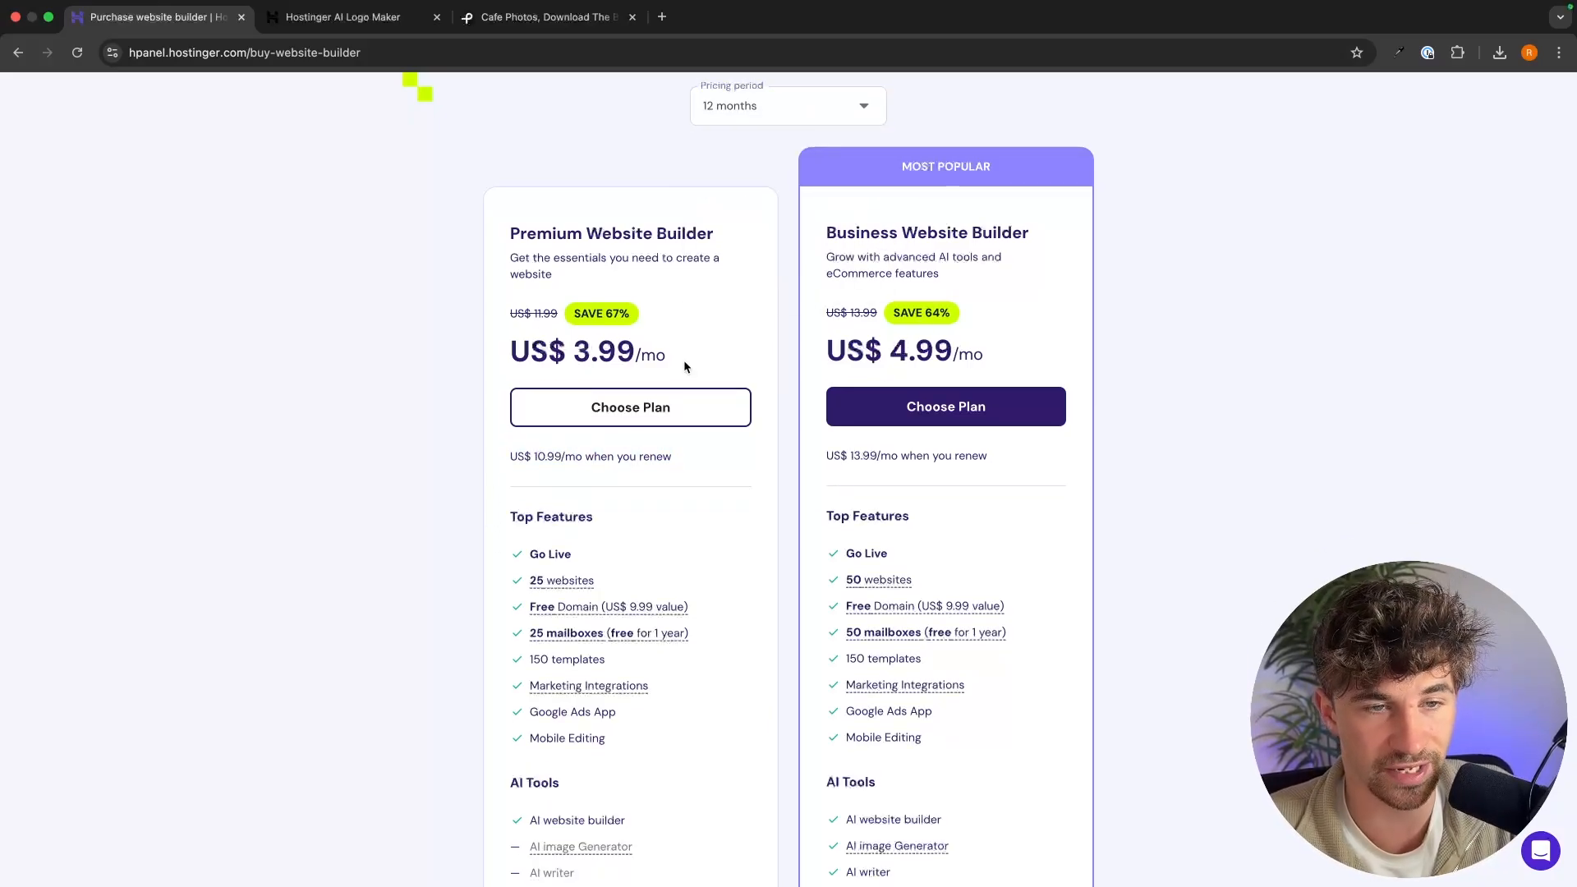
pyautogui.click(820, 105)
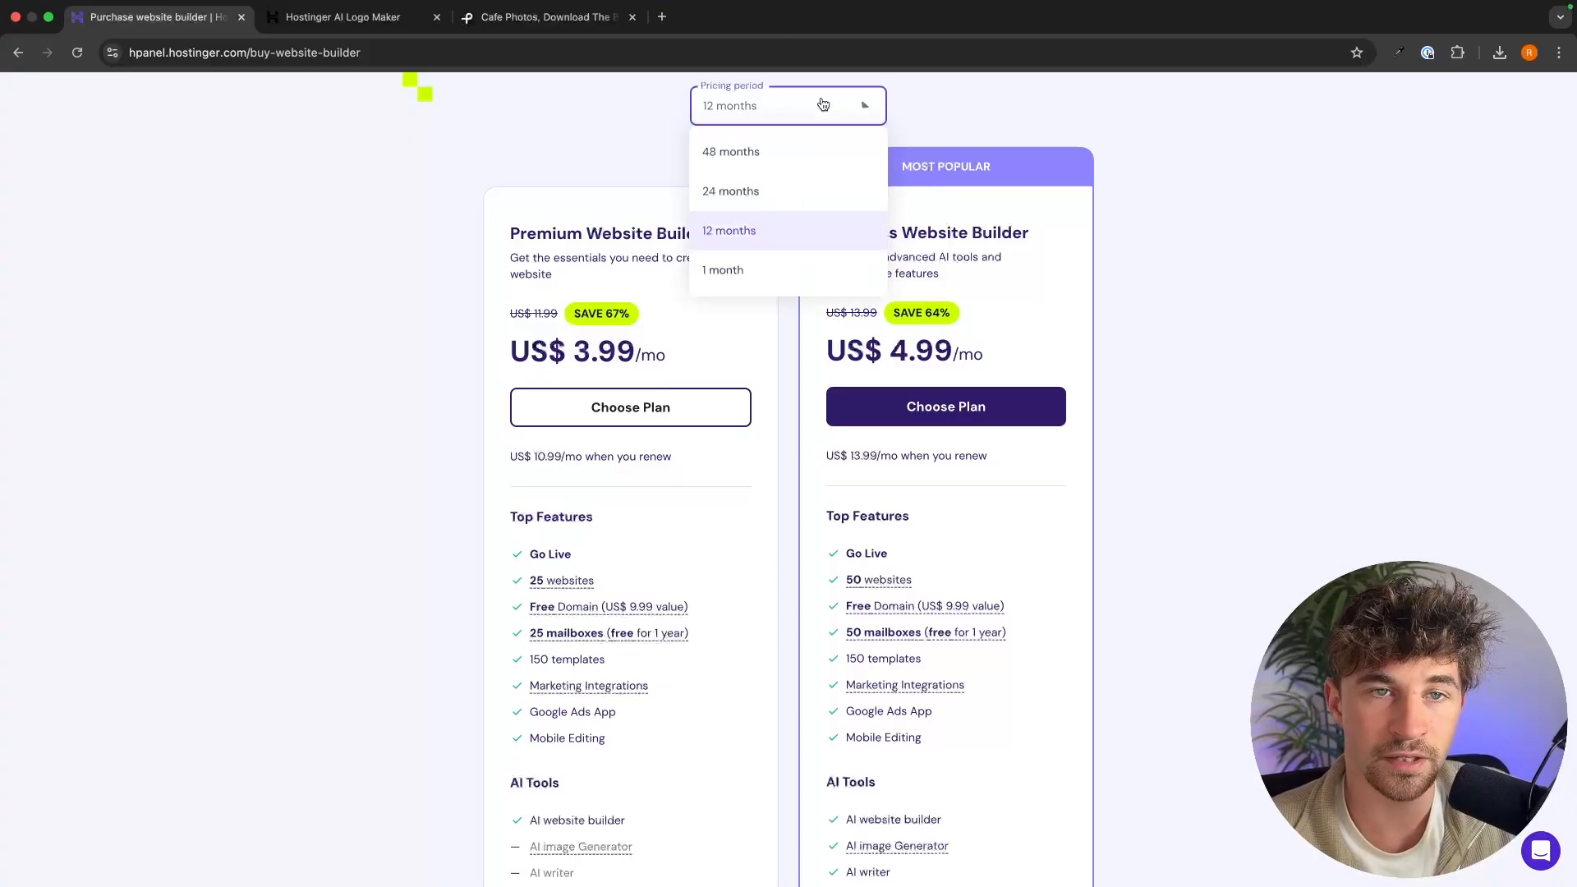
pyautogui.click(785, 150)
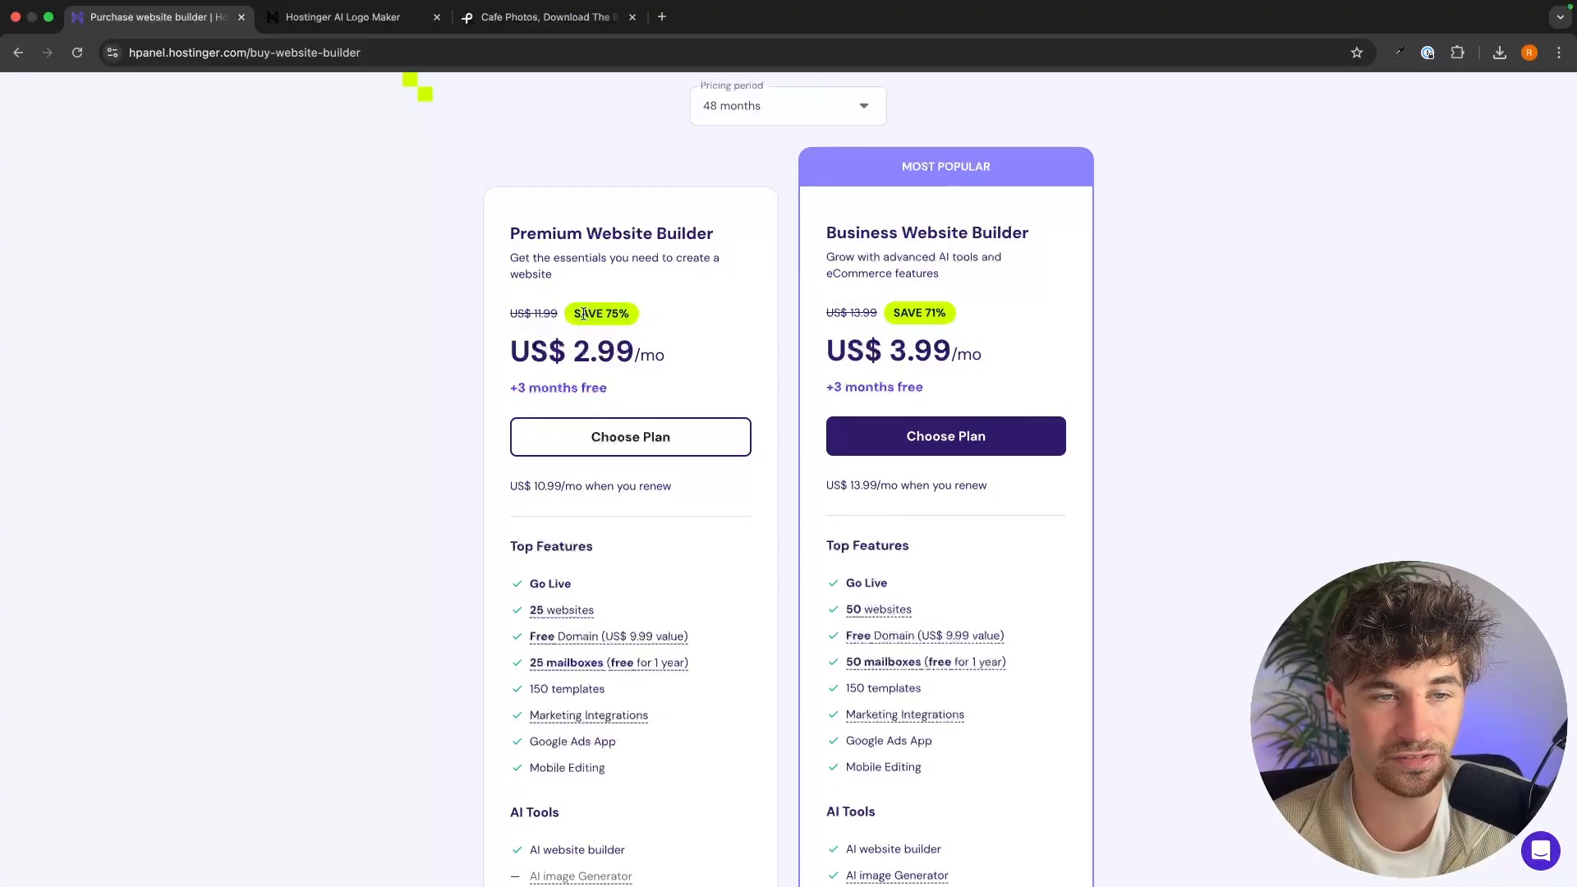
# Choose the Premium Website Builder plan with the 48-month period and check the total cost of the purchase
pyautogui.click(659, 450)
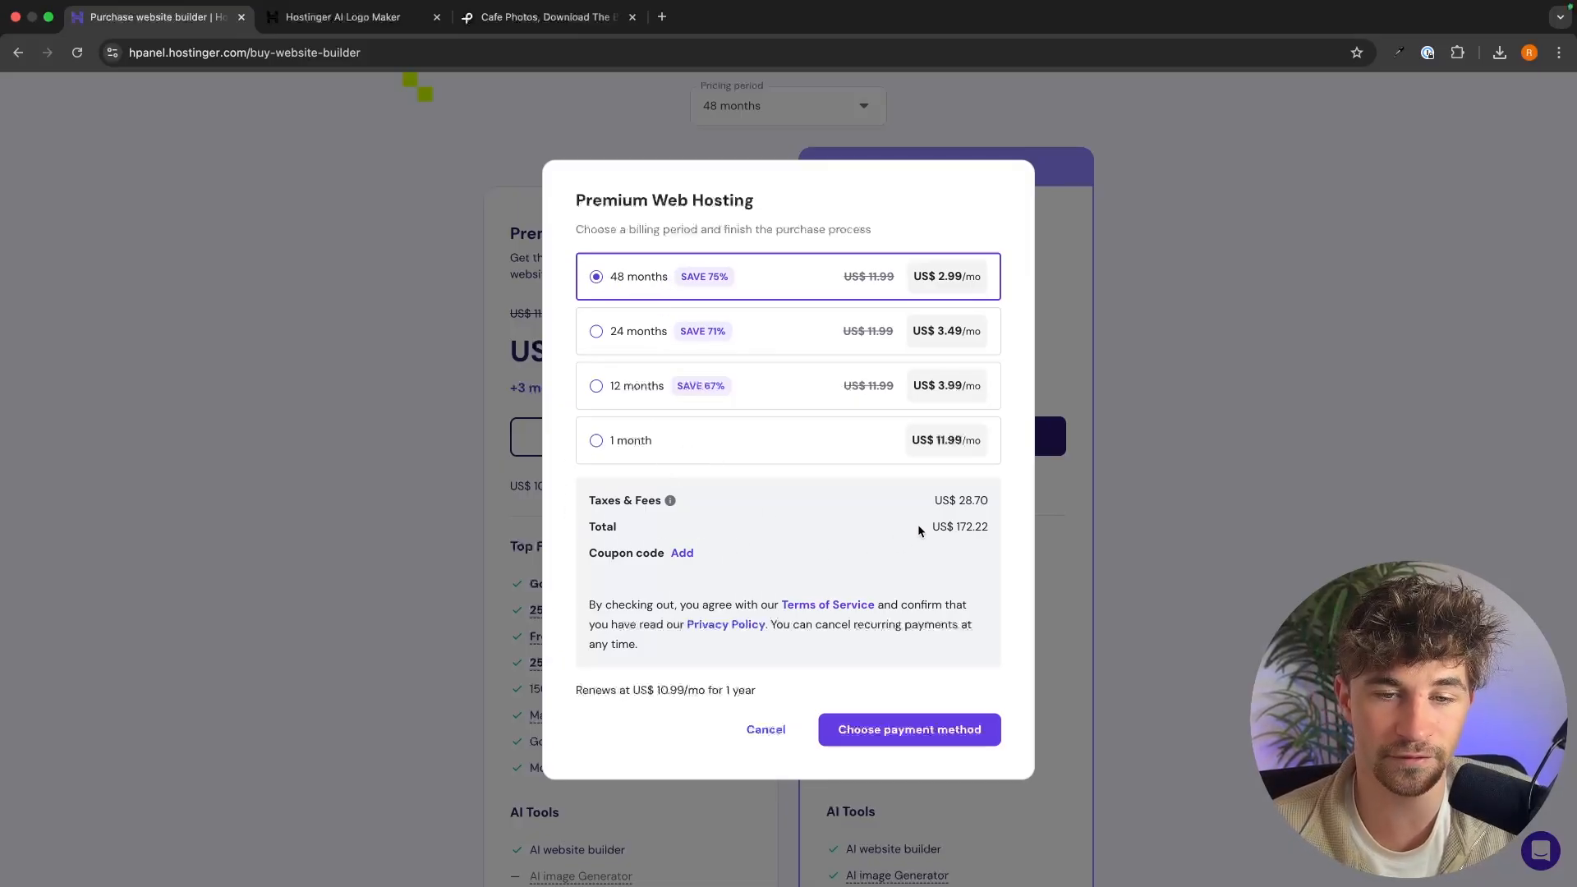
pyautogui.moveTo(918, 524); pyautogui.dragTo(989, 527)
pyautogui.click(992, 524)
# Switch the Premium Web Hosting billing period to 12 months and check the total cost
pyautogui.click(725, 387)
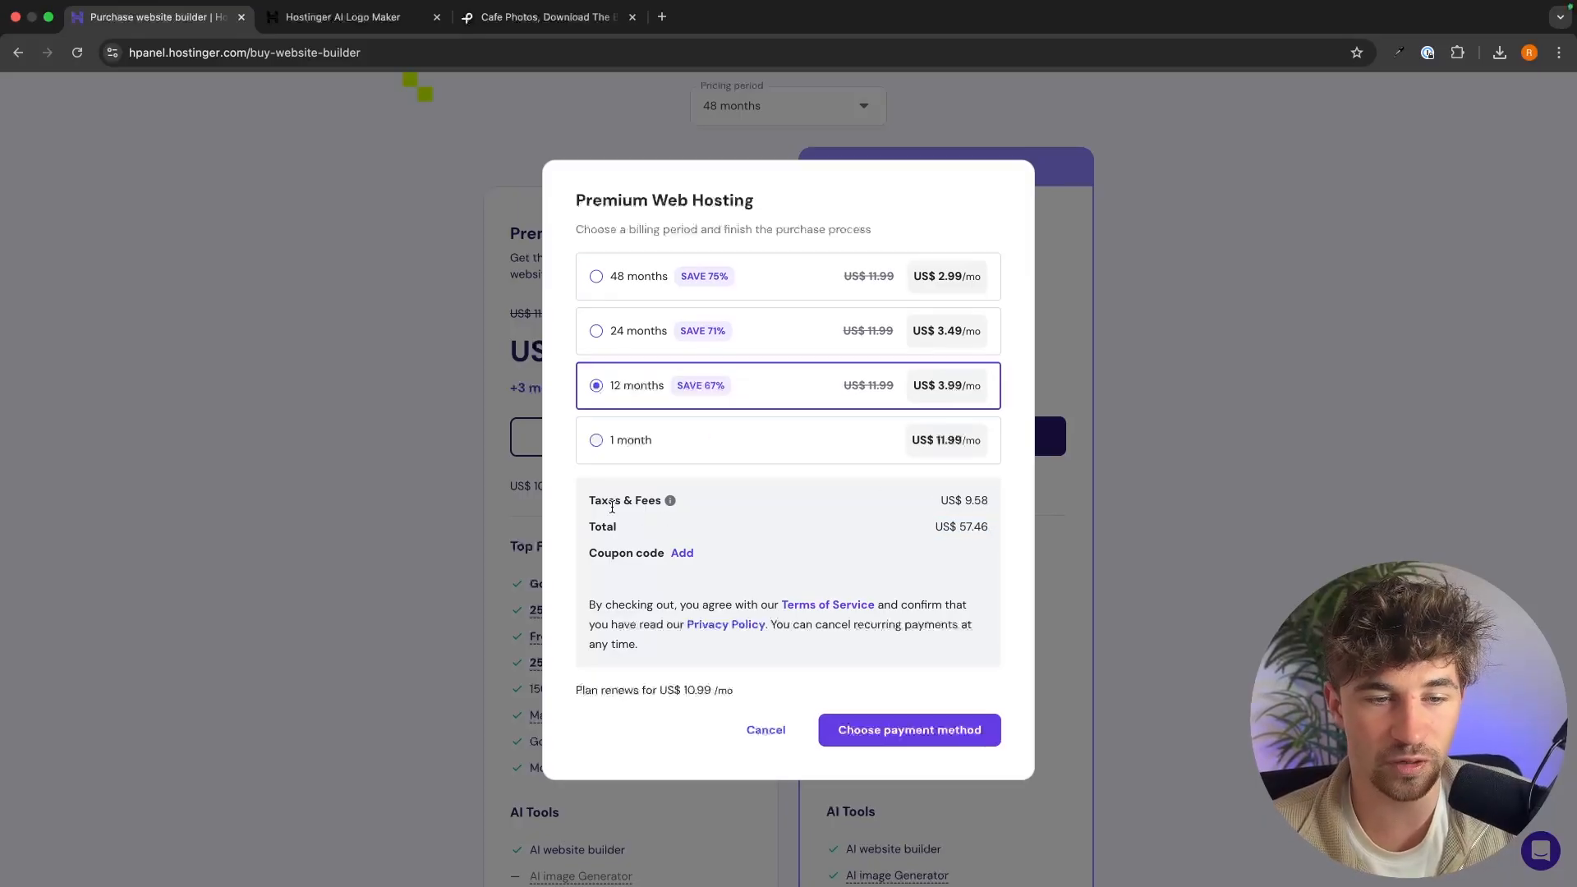
pyautogui.moveTo(583, 528); pyautogui.dragTo(639, 529)
pyautogui.click(929, 524)
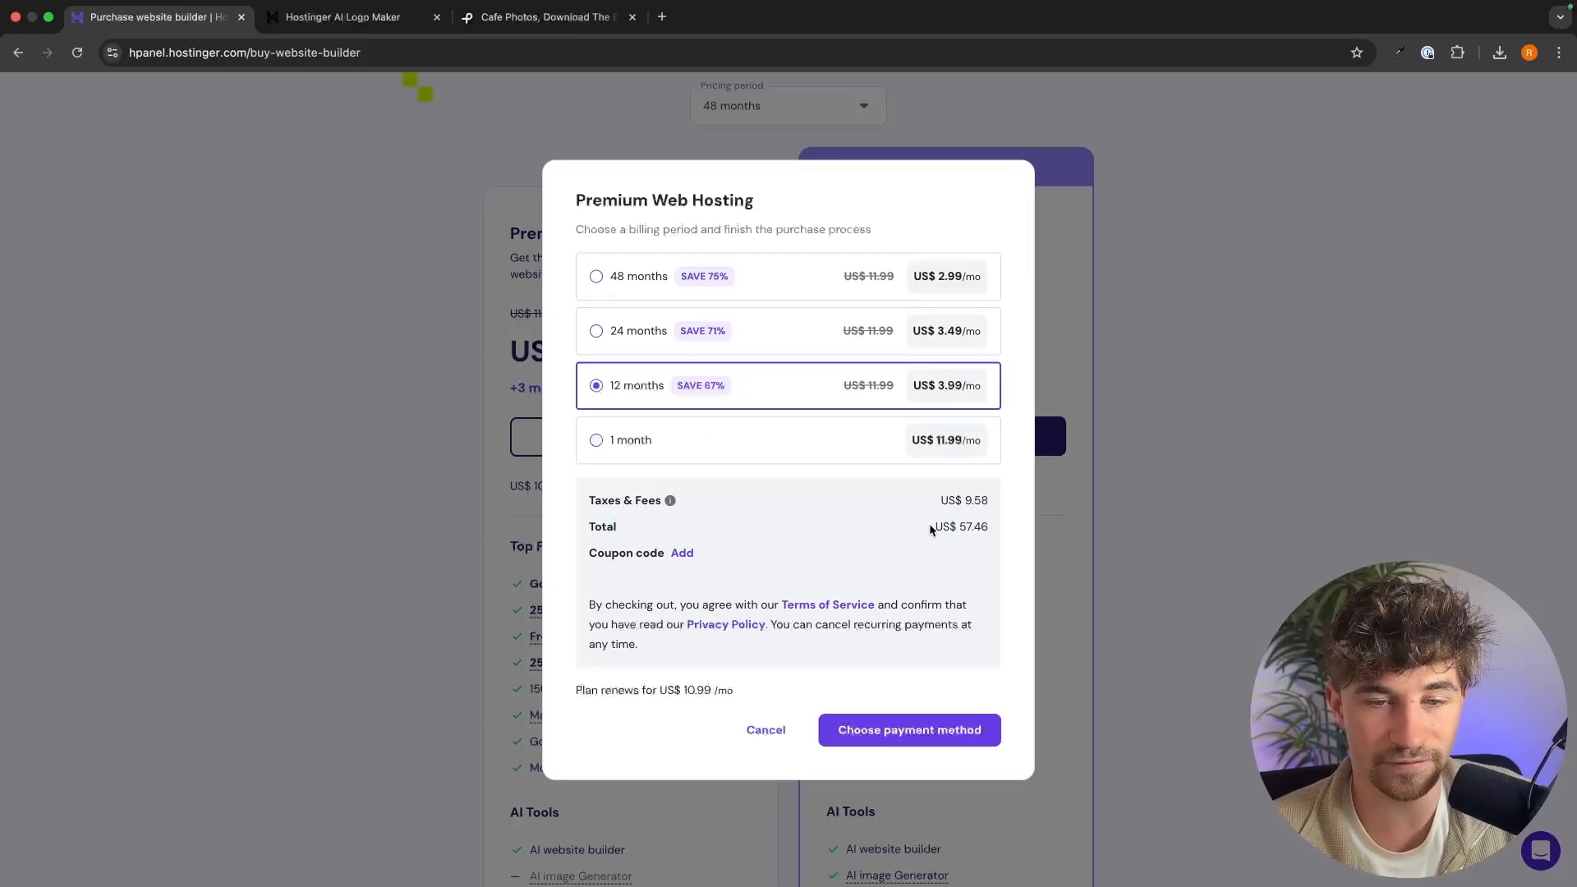
pyautogui.click(984, 525)
pyautogui.click(877, 530)
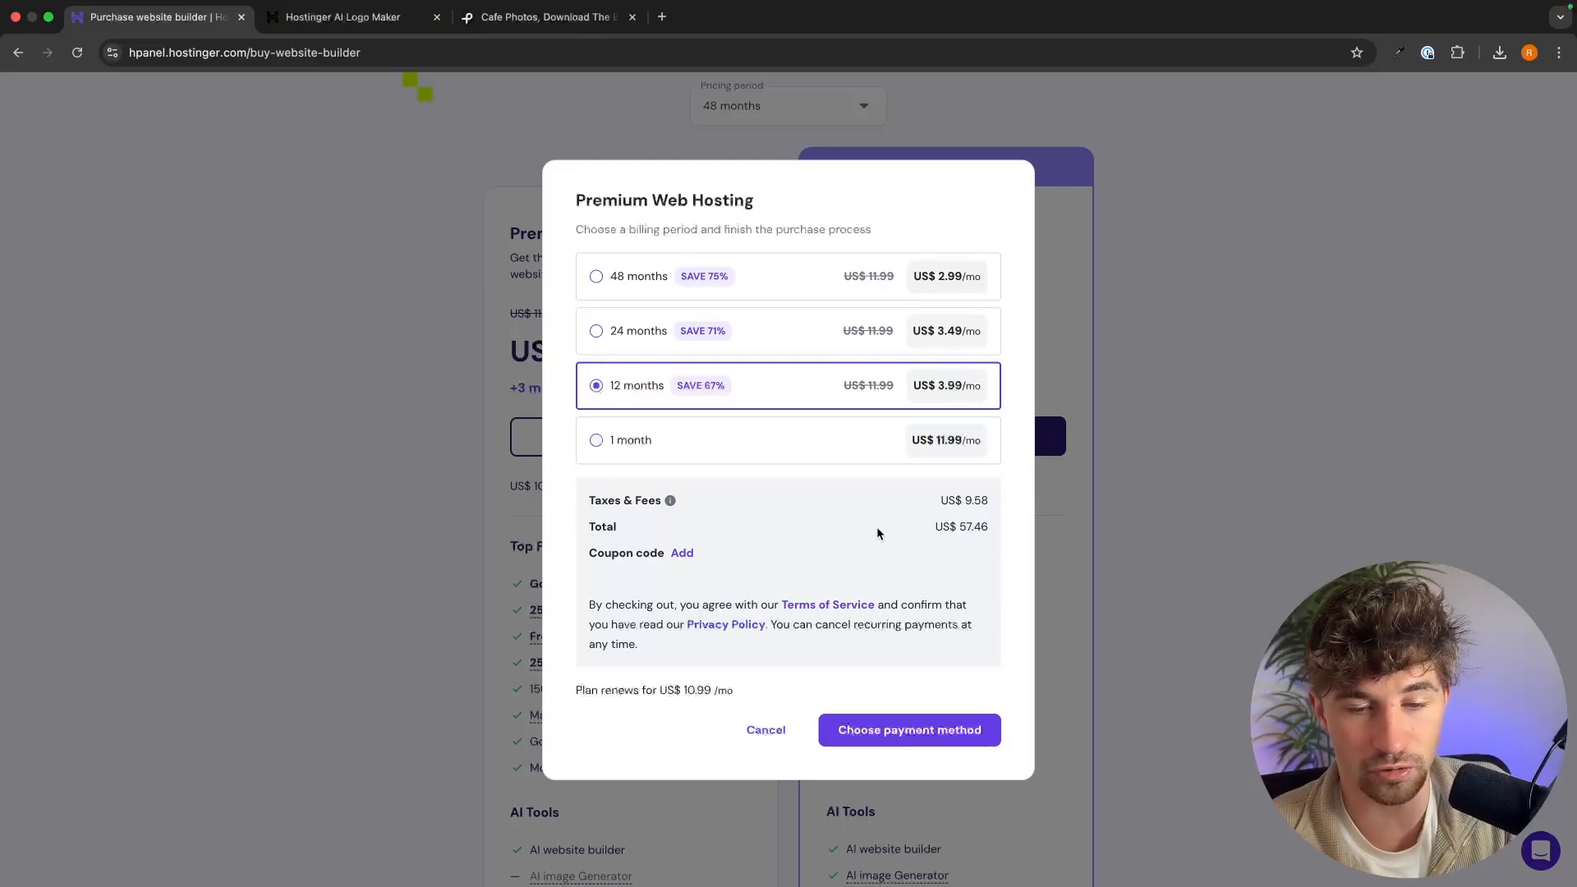
# Set the billing period to 48 months and proceed to payment with Card as the payment method
pyautogui.click(736, 293)
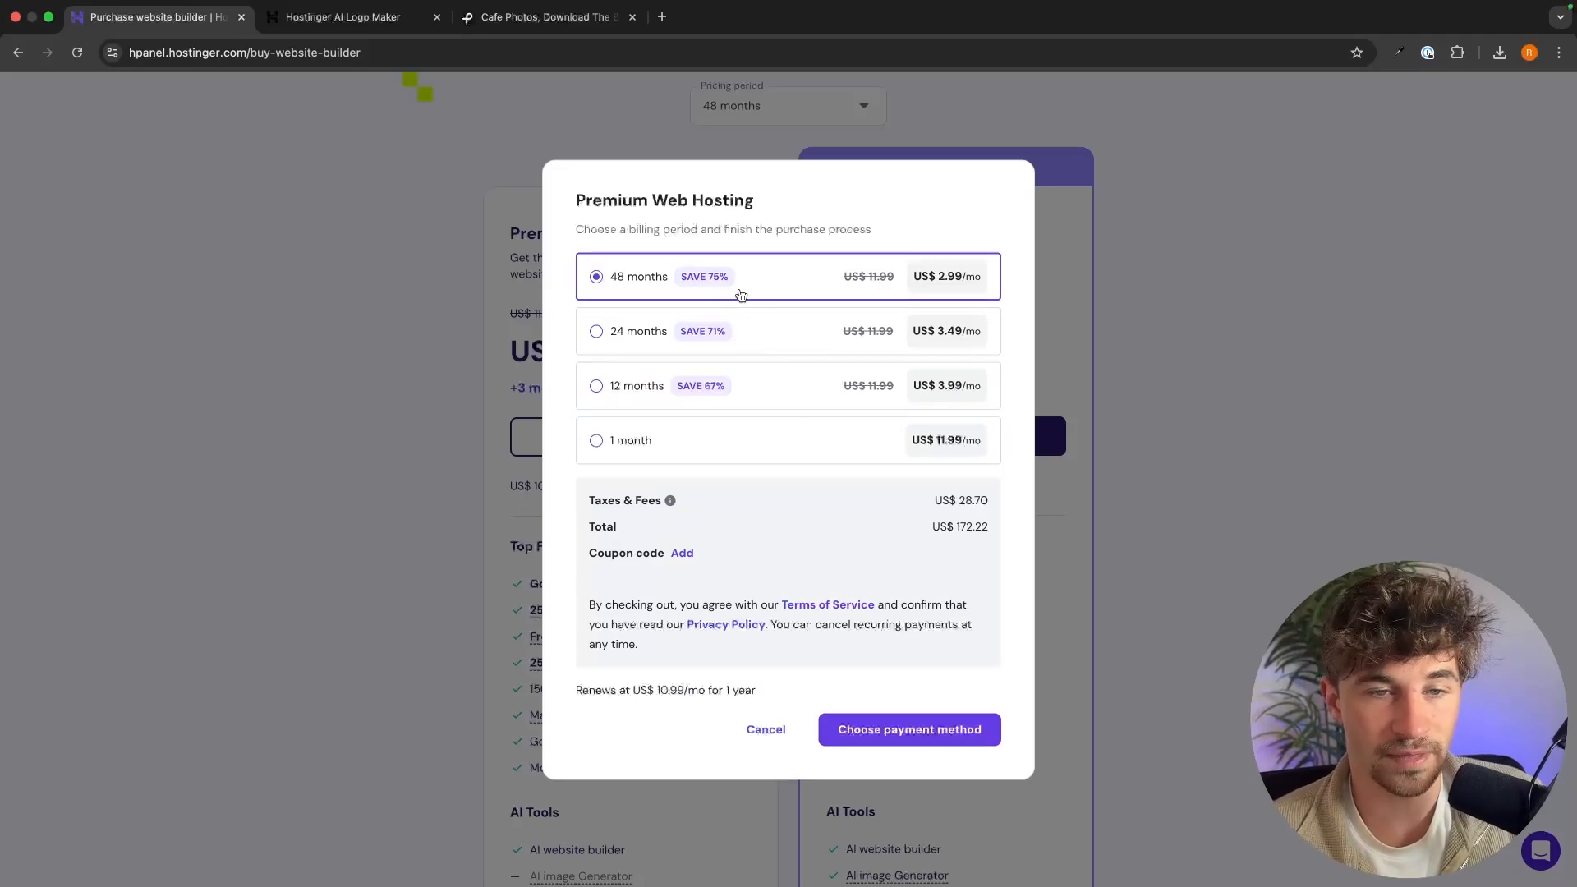
pyautogui.click(916, 730)
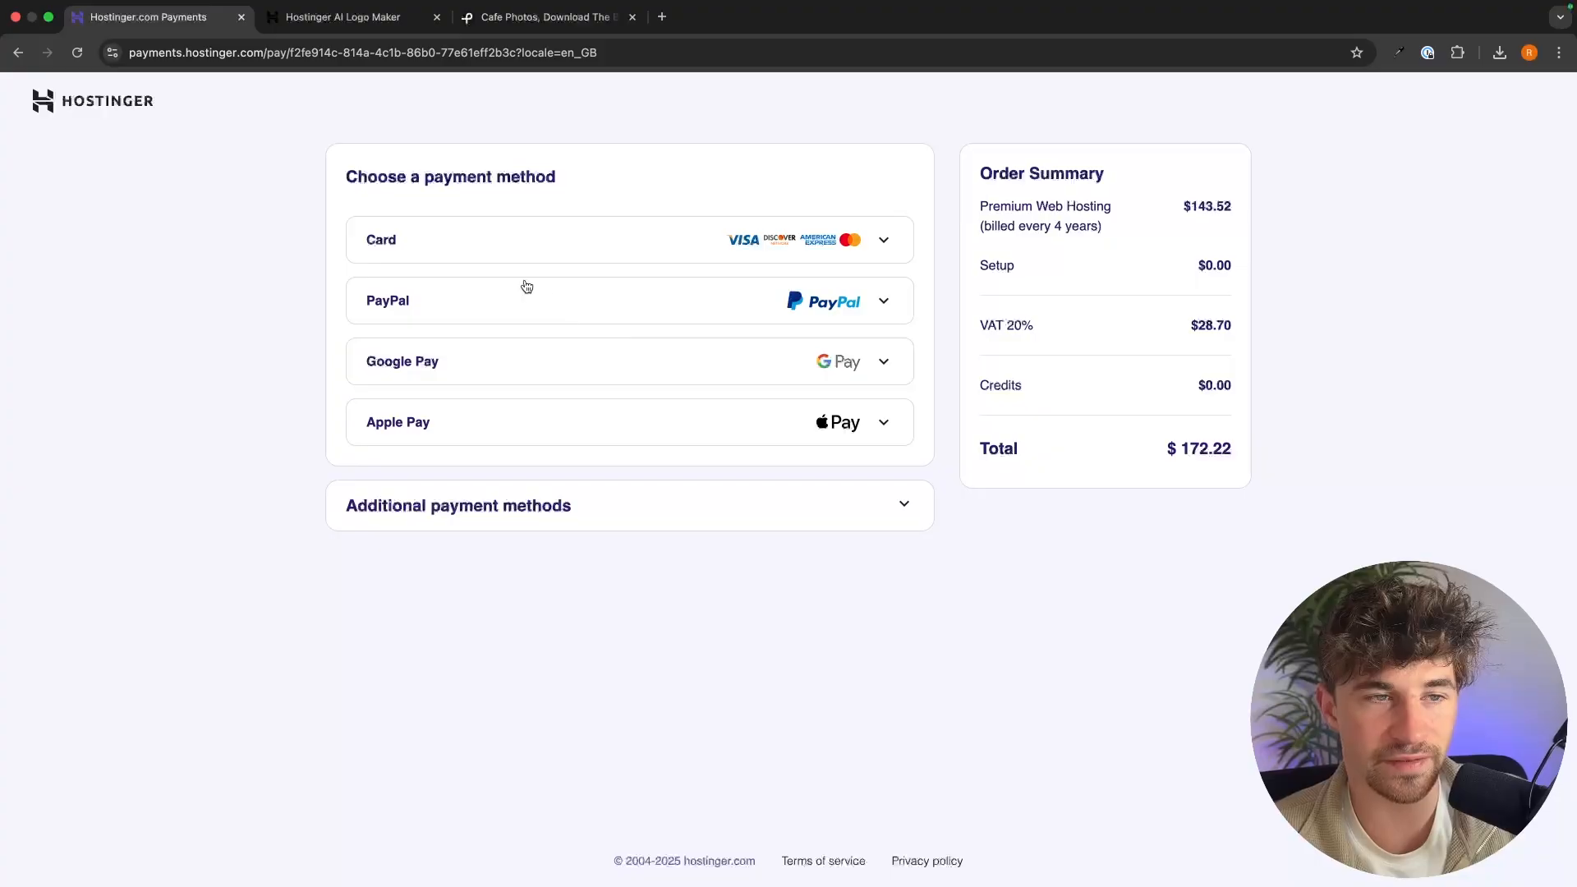
pyautogui.click(493, 254)
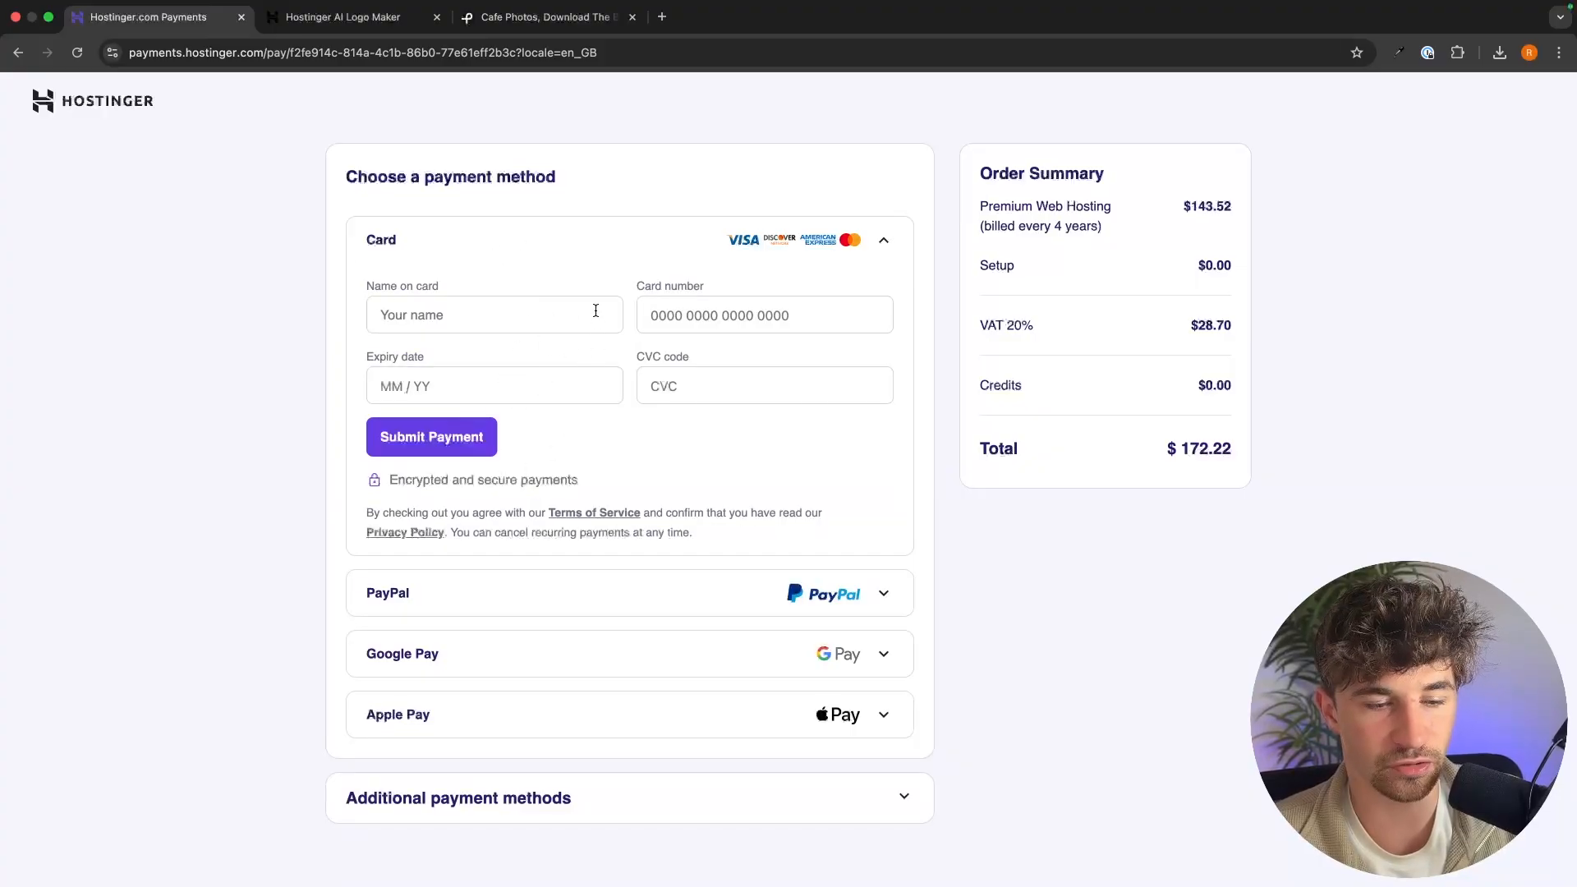